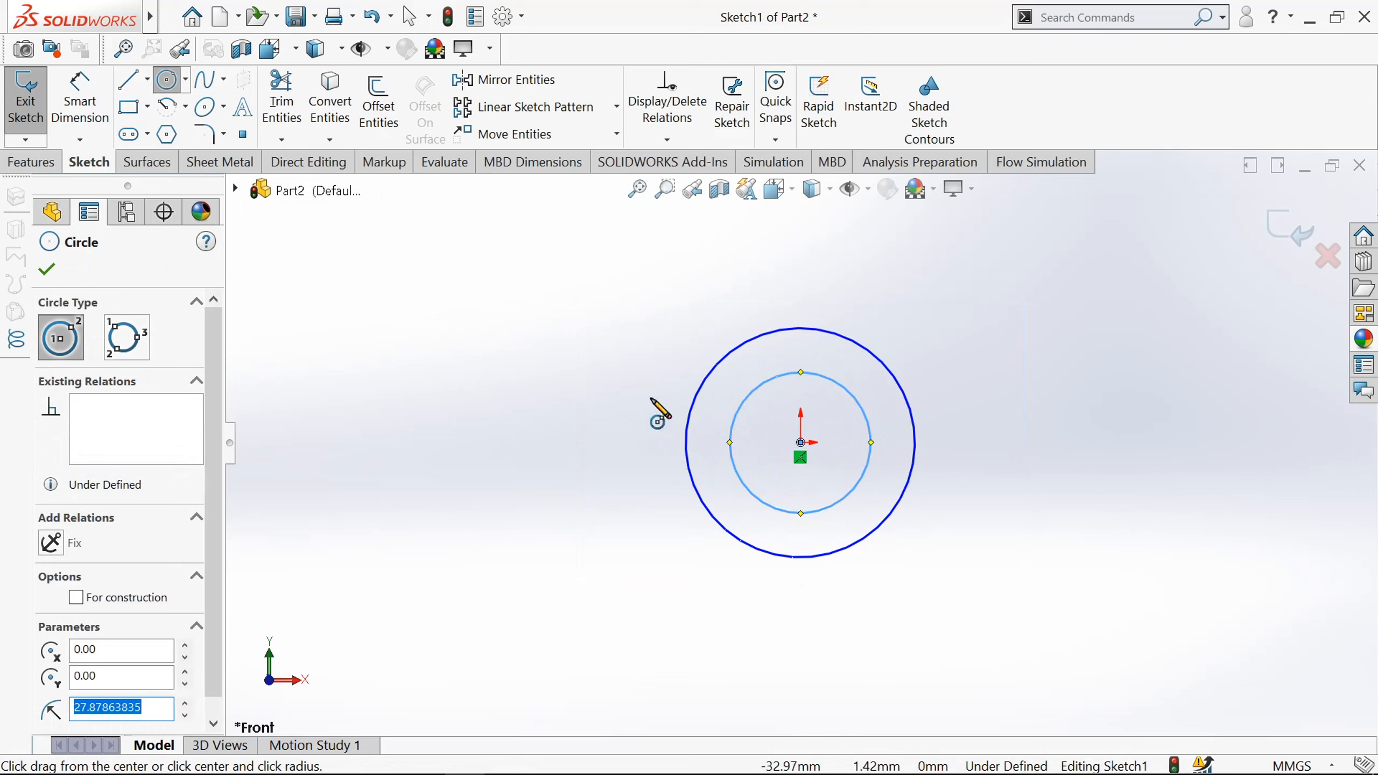
# Step: Draw a horizontal centerline through the centre of the two concentric circles, extending well beyond them on both sides
pyautogui.click(148, 80)
pyautogui.click(179, 129)
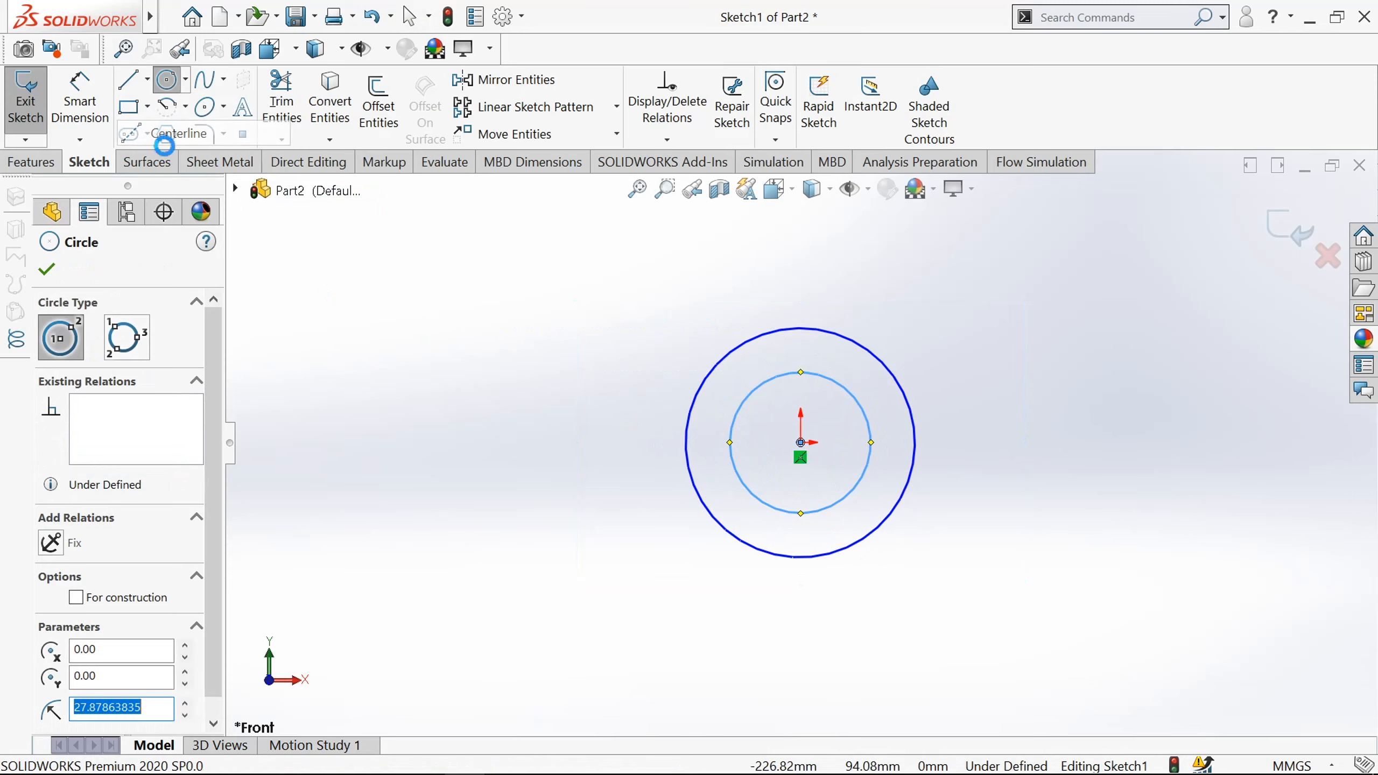
pyautogui.click(490, 444)
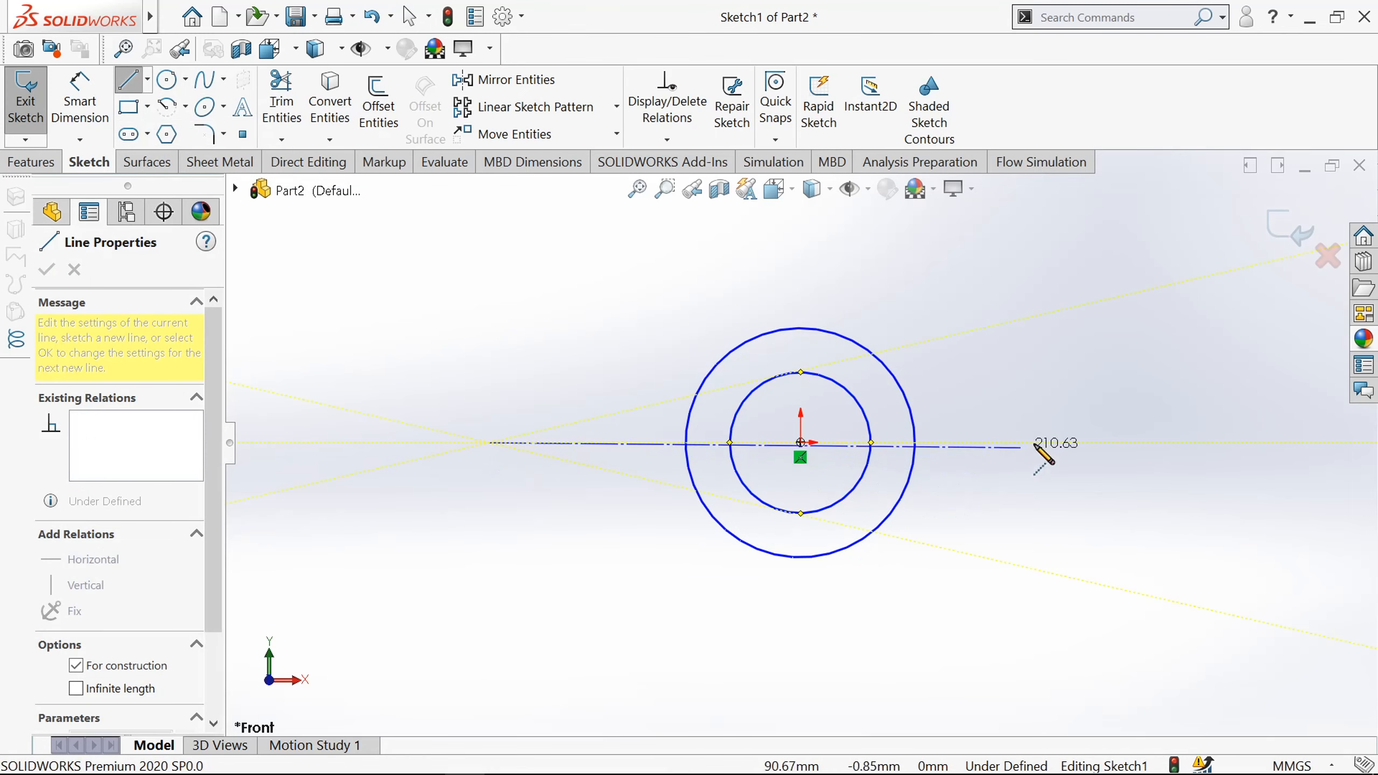
pyautogui.click(1076, 443)
pyautogui.press('Escape')
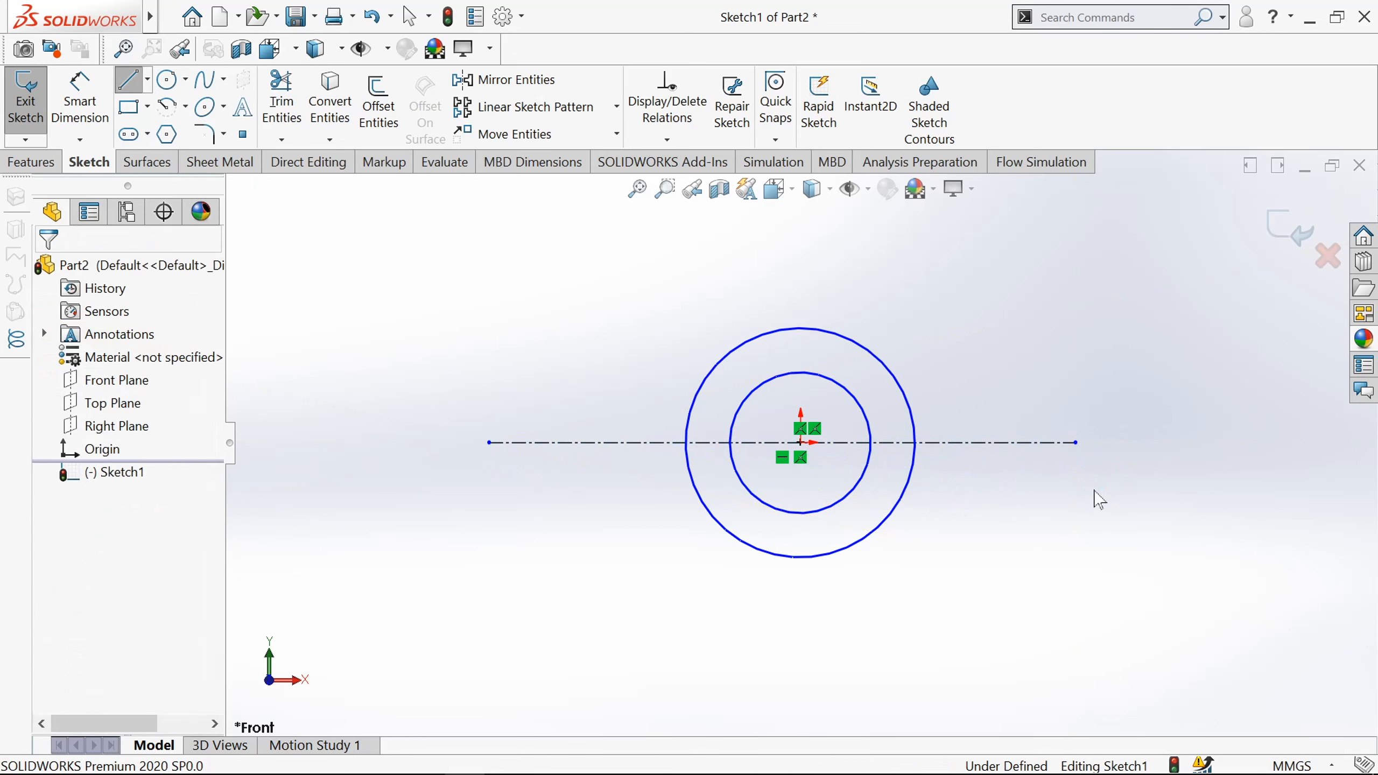
# Step: Draw two horizontal lines along the centerline joining the inner and outer circles, one on the left side and one on the right
pyautogui.scroll(-4, 651, 470)
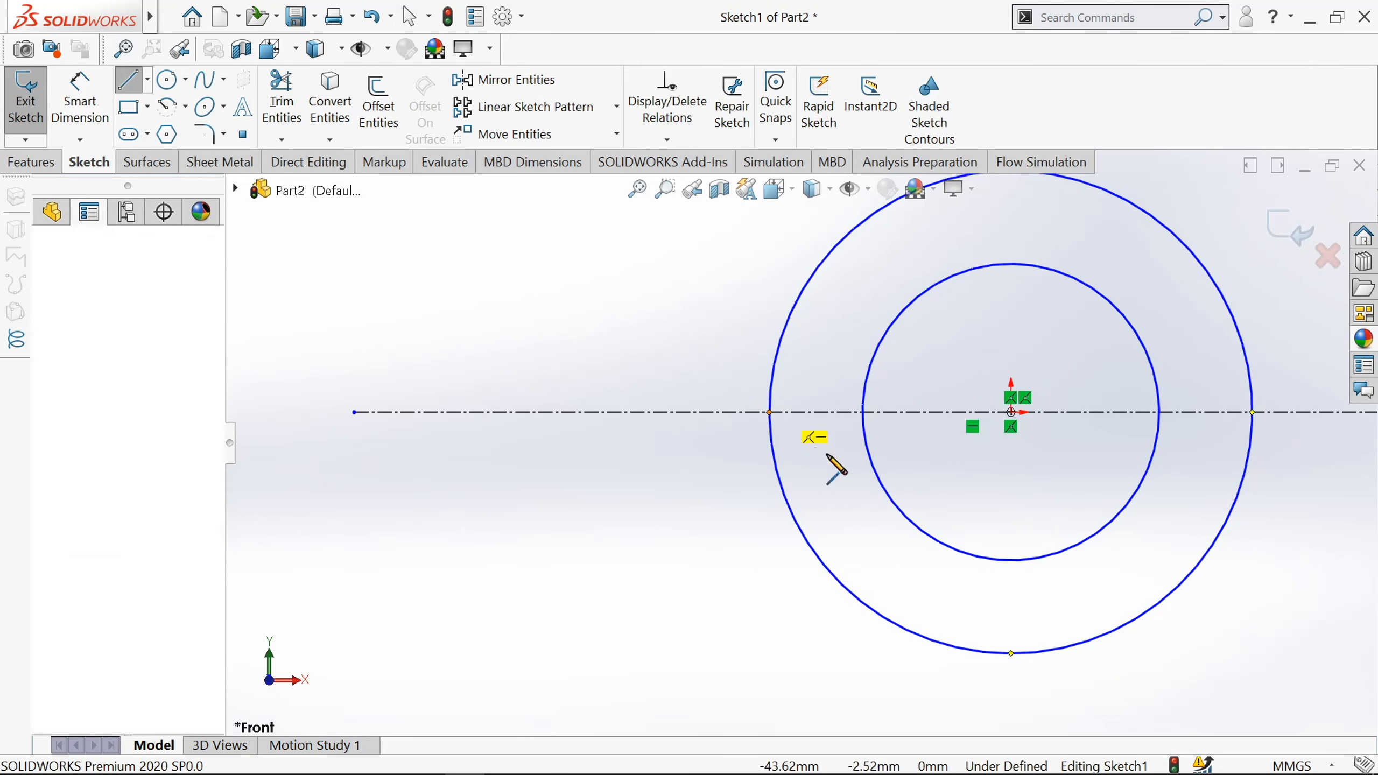
pyautogui.click(769, 412)
pyautogui.click(863, 412)
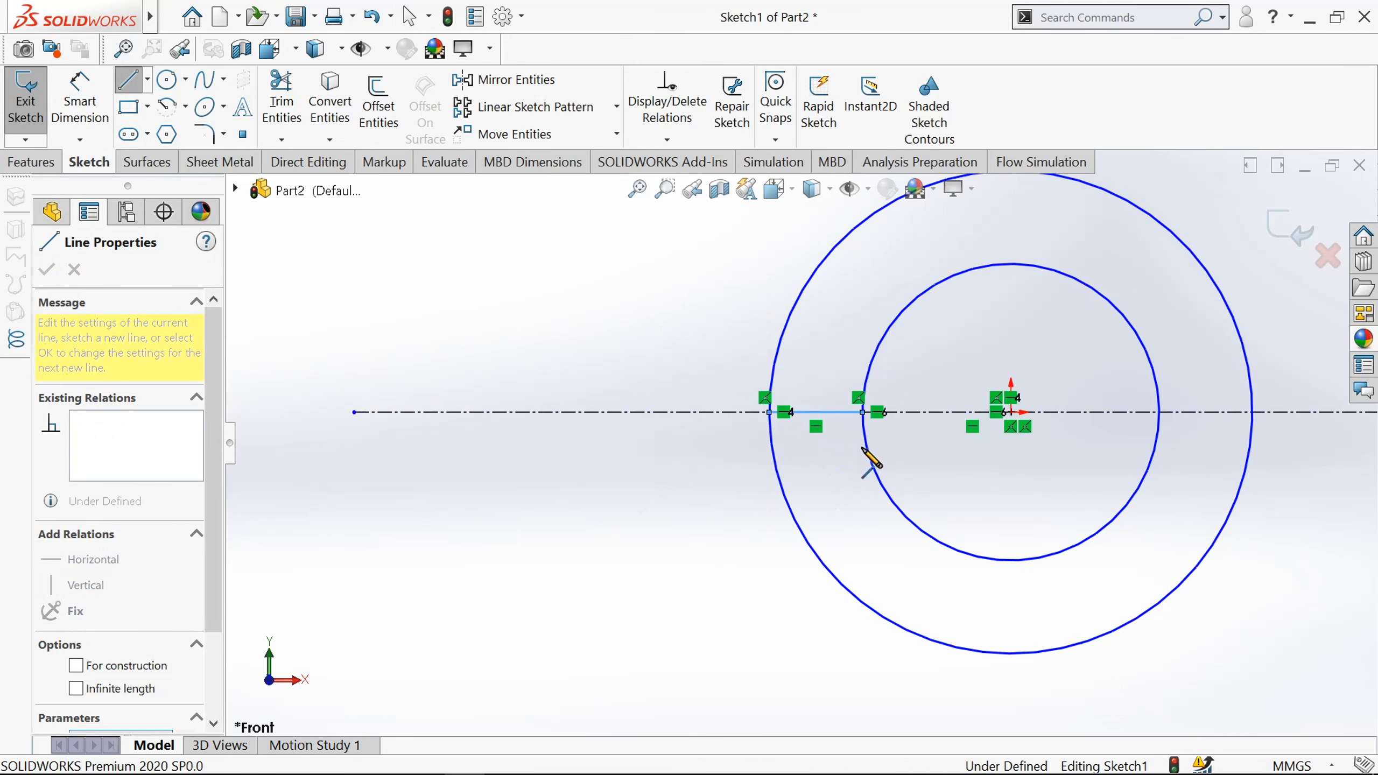
pyautogui.press('Escape')
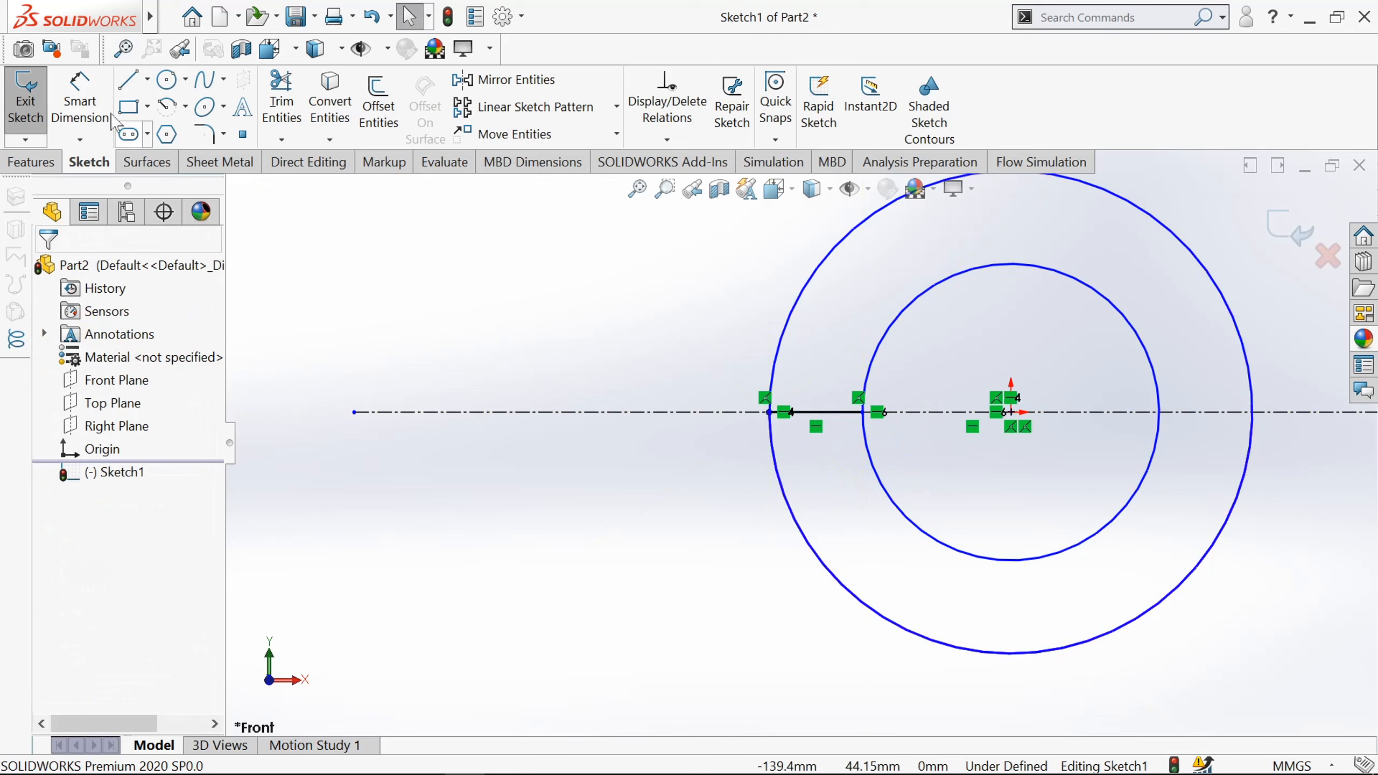
pyautogui.click(127, 82)
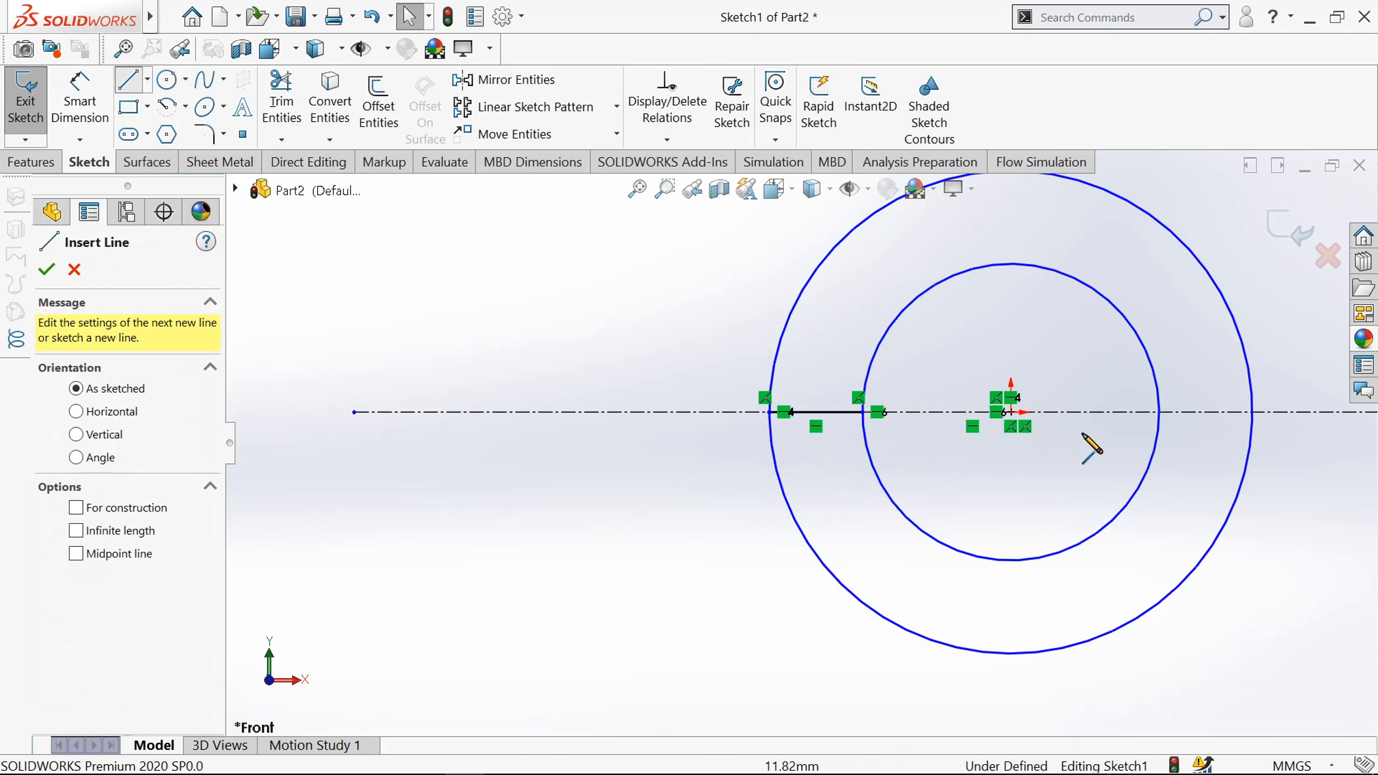
pyautogui.click(1159, 412)
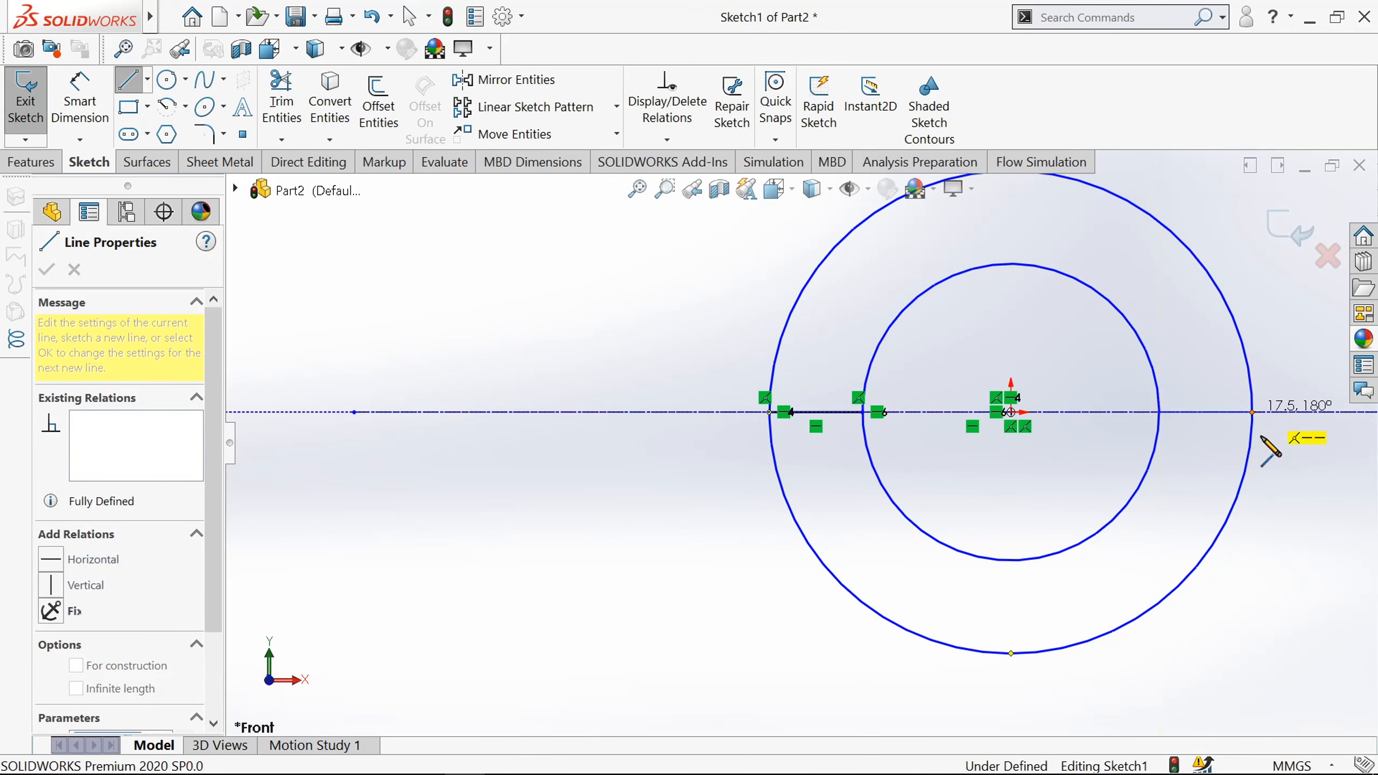
pyautogui.click(1252, 412)
pyautogui.press('Escape')
pyautogui.scroll(-3, 1172, 382)
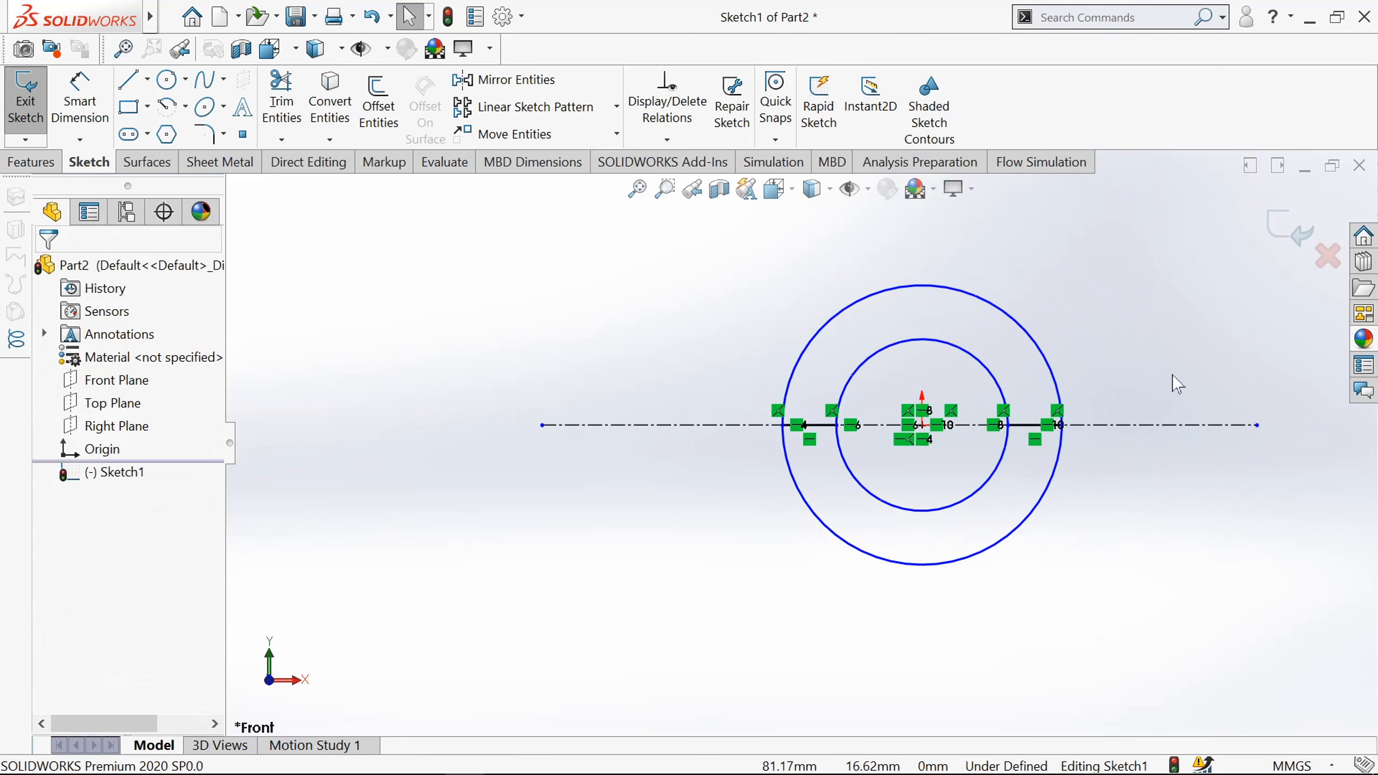
# Step: Dimension the outer circle with a diameter of 80 mm
pyautogui.scroll(2, 1172, 382)
pyautogui.click(79, 101)
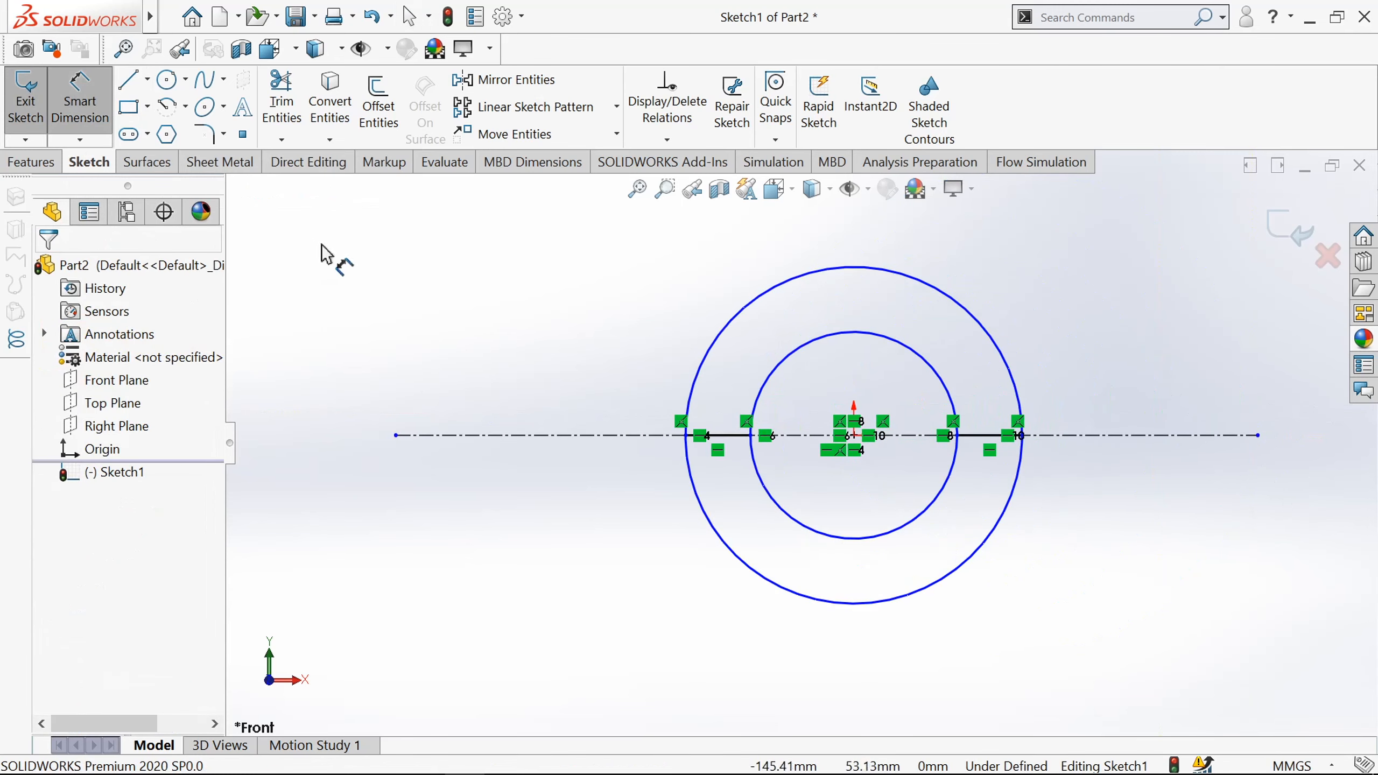
pyautogui.click(701, 370)
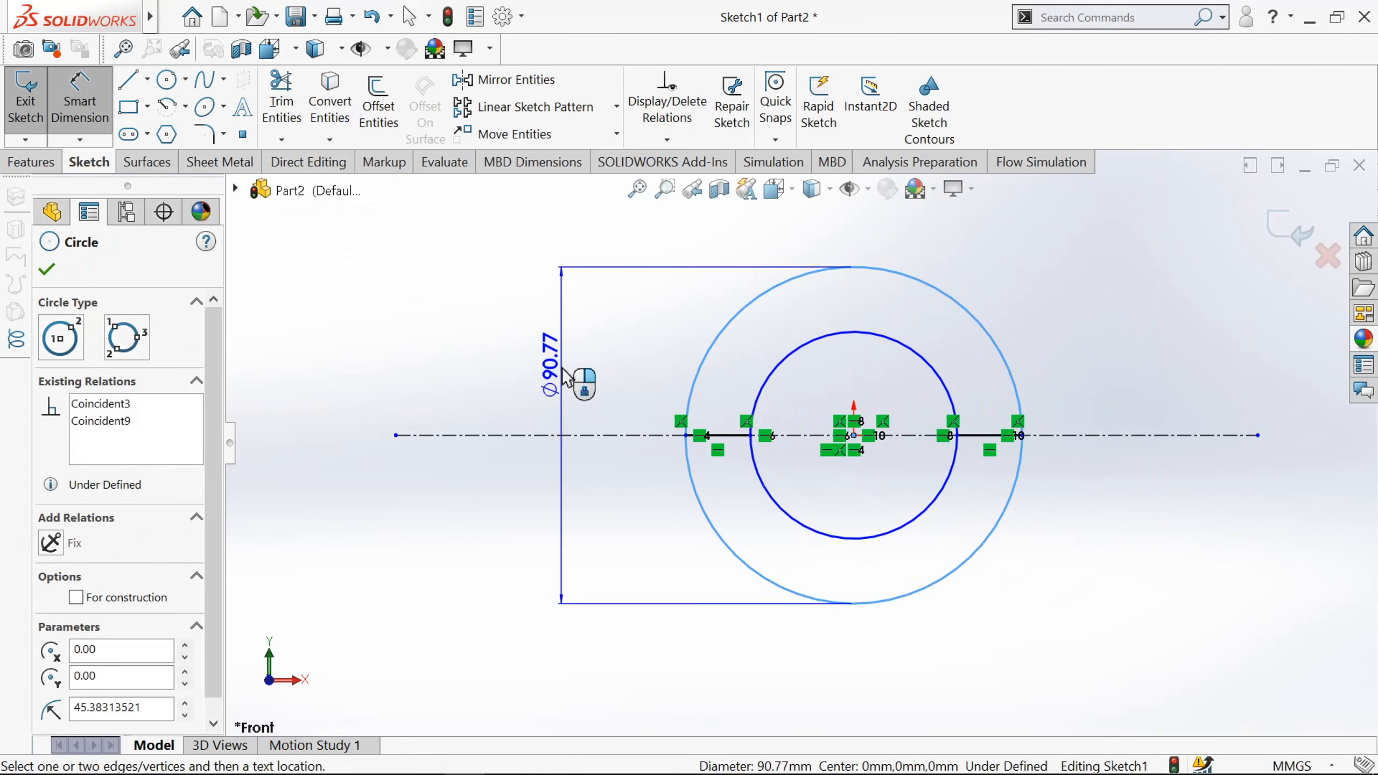
pyautogui.click(564, 375)
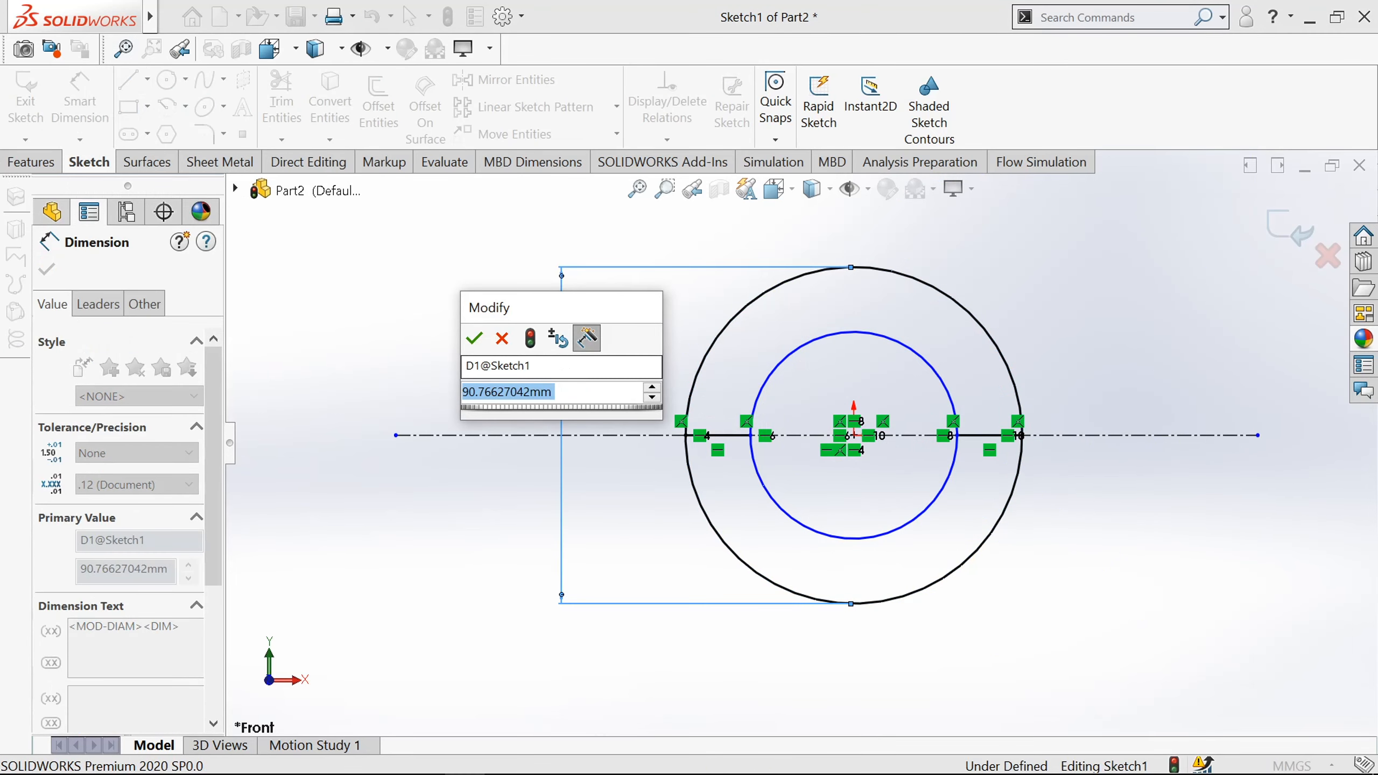
pyautogui.write('80')
pyautogui.press('Return')
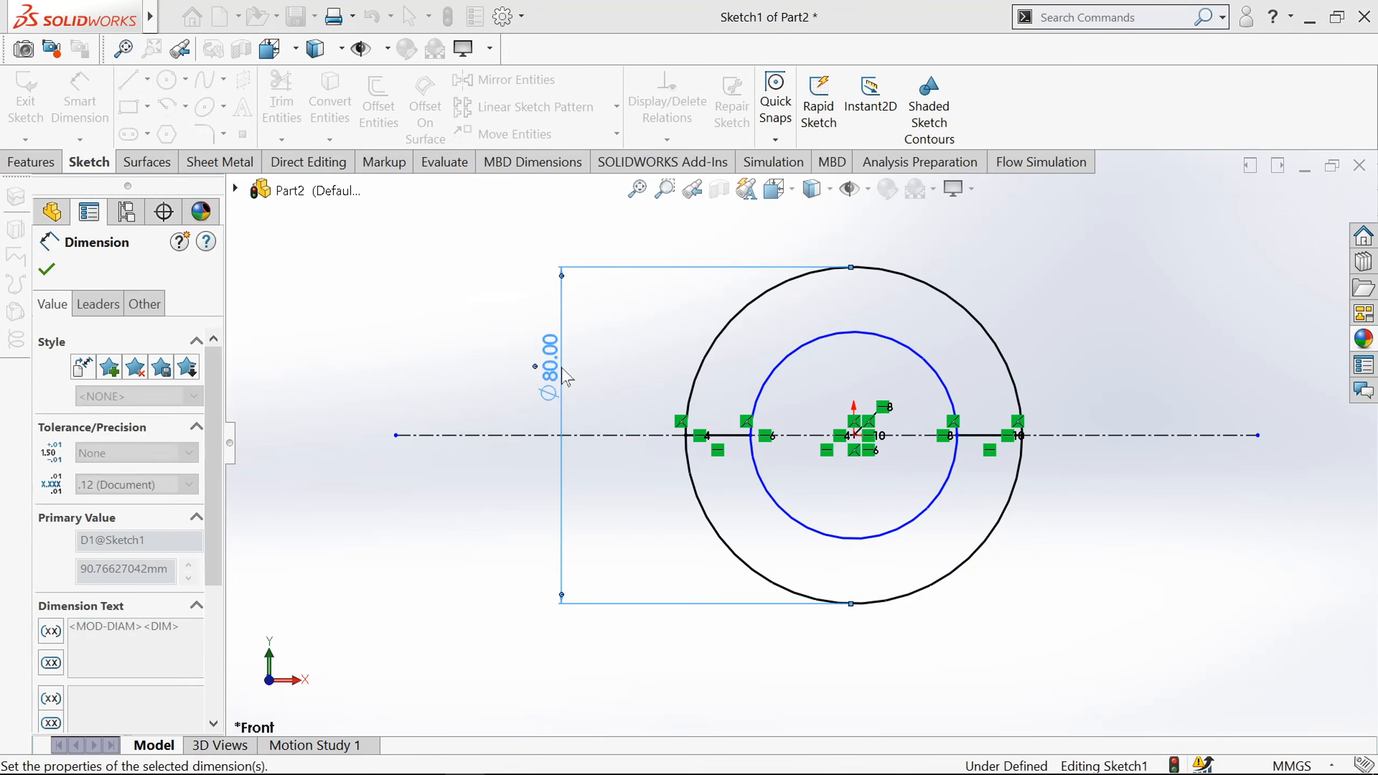
# Step: Dimension the inner circle with a diameter of 60 mm
pyautogui.click(769, 375)
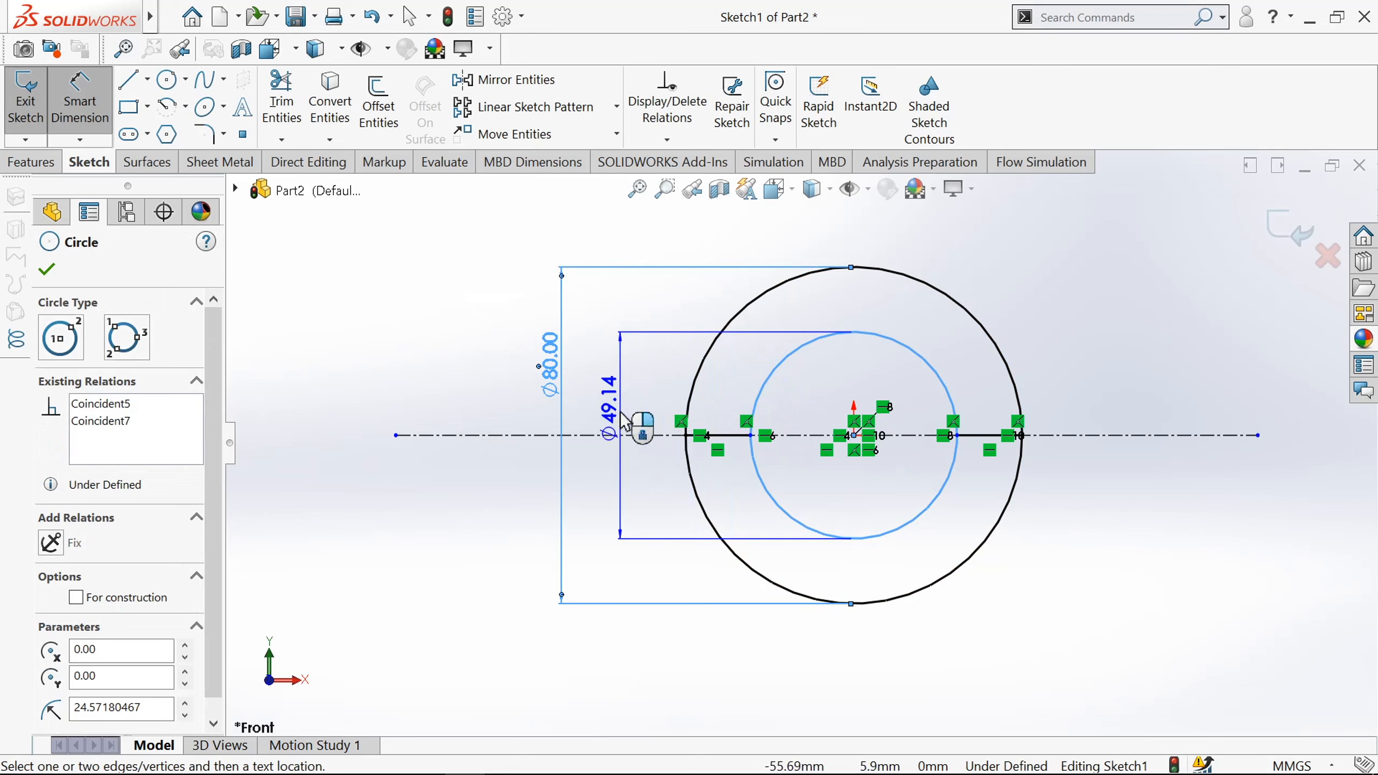
pyautogui.click(623, 421)
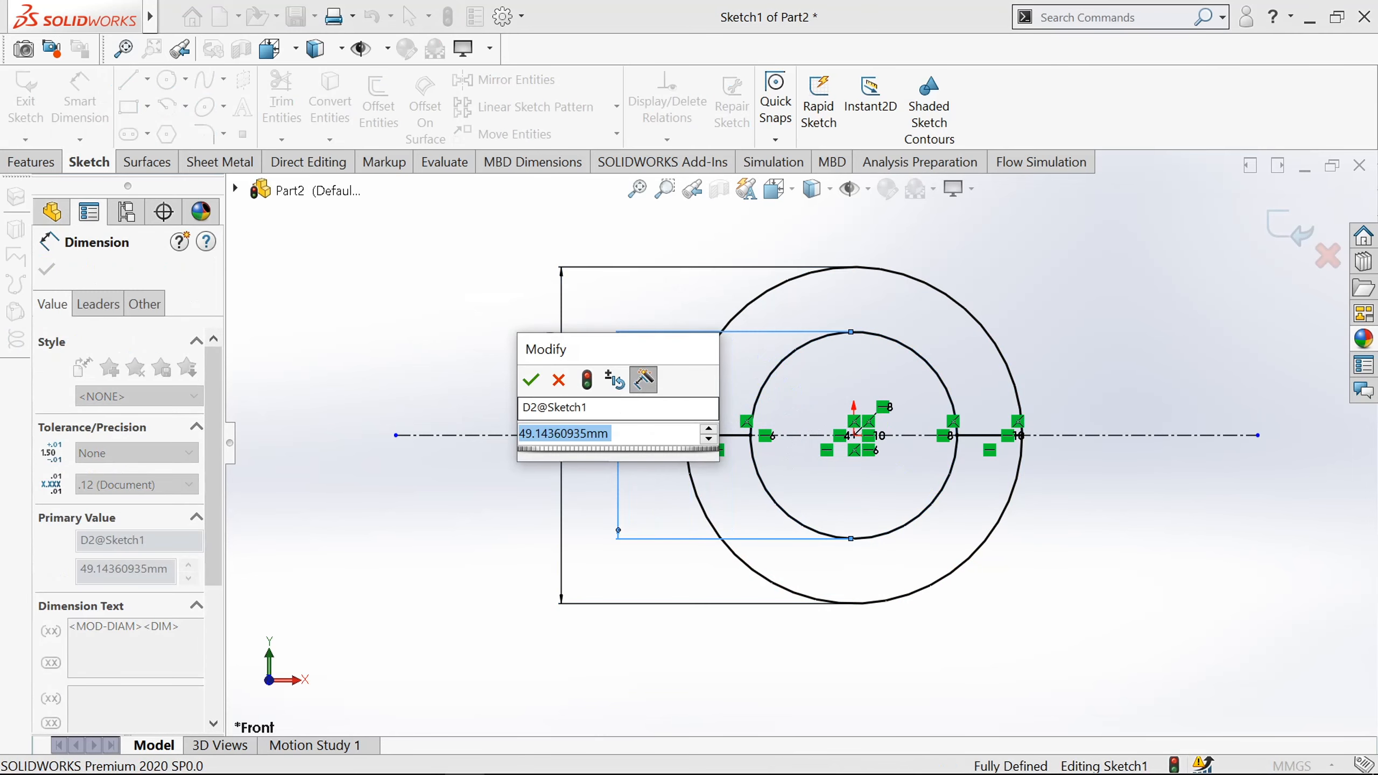
pyautogui.write('60')
pyautogui.press('Return')
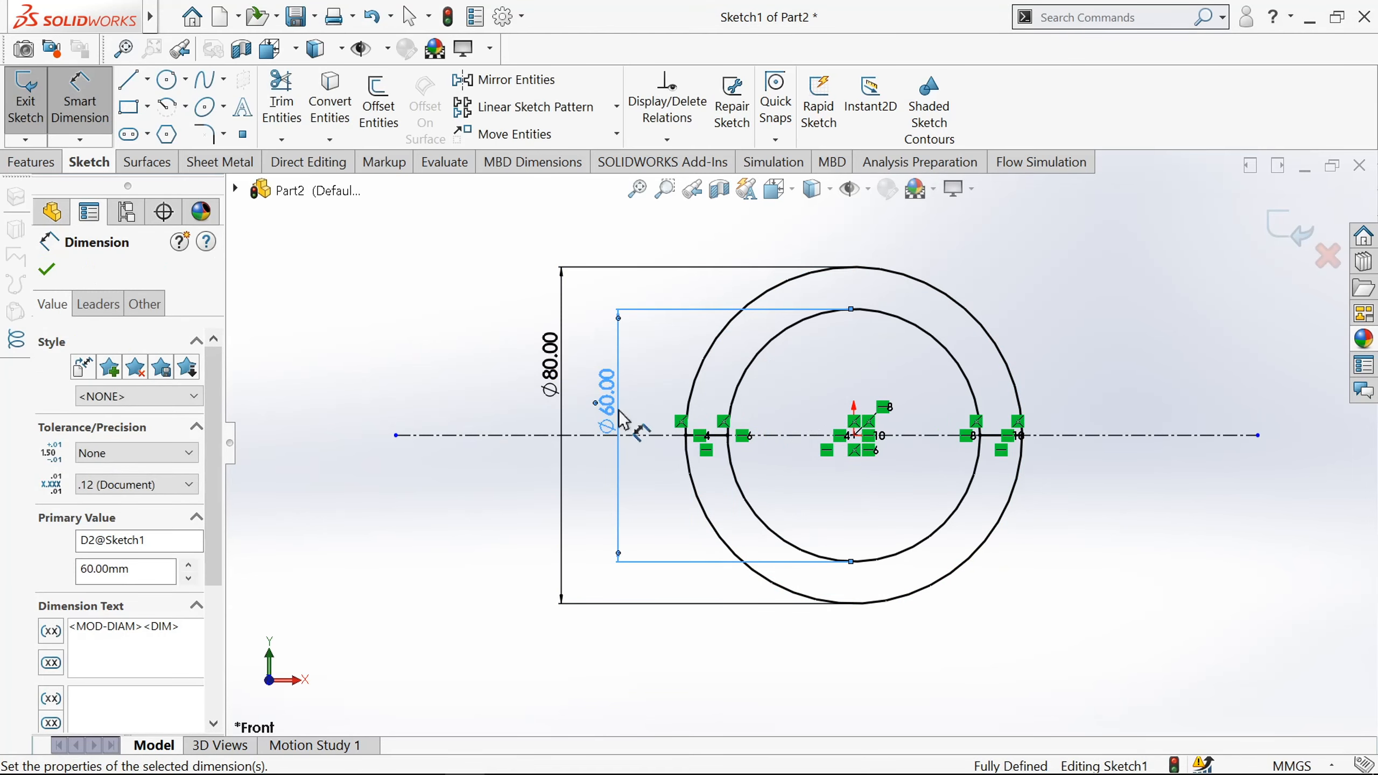
pyautogui.scroll(-3, 829, 494)
pyautogui.scroll(3, 809, 461)
pyautogui.press('l')
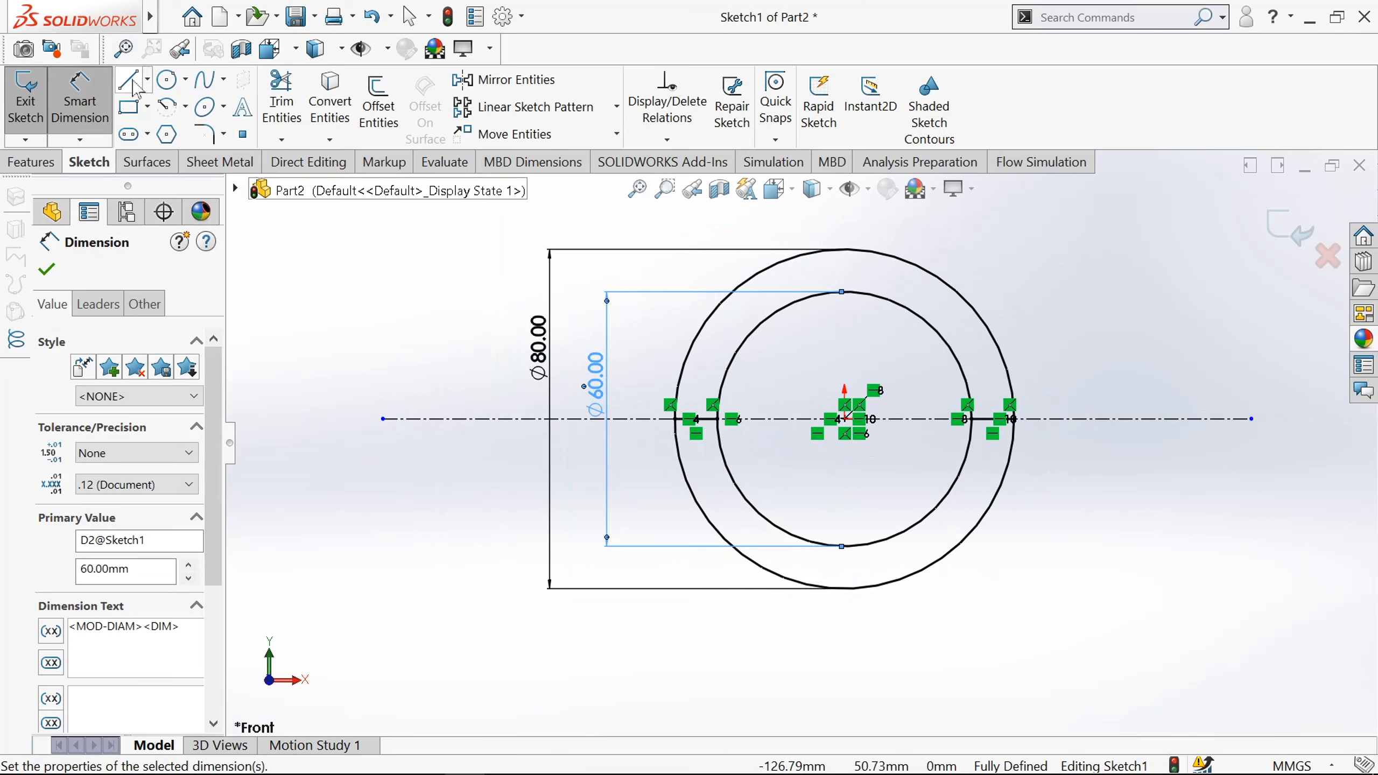
pyautogui.click(749, 278)
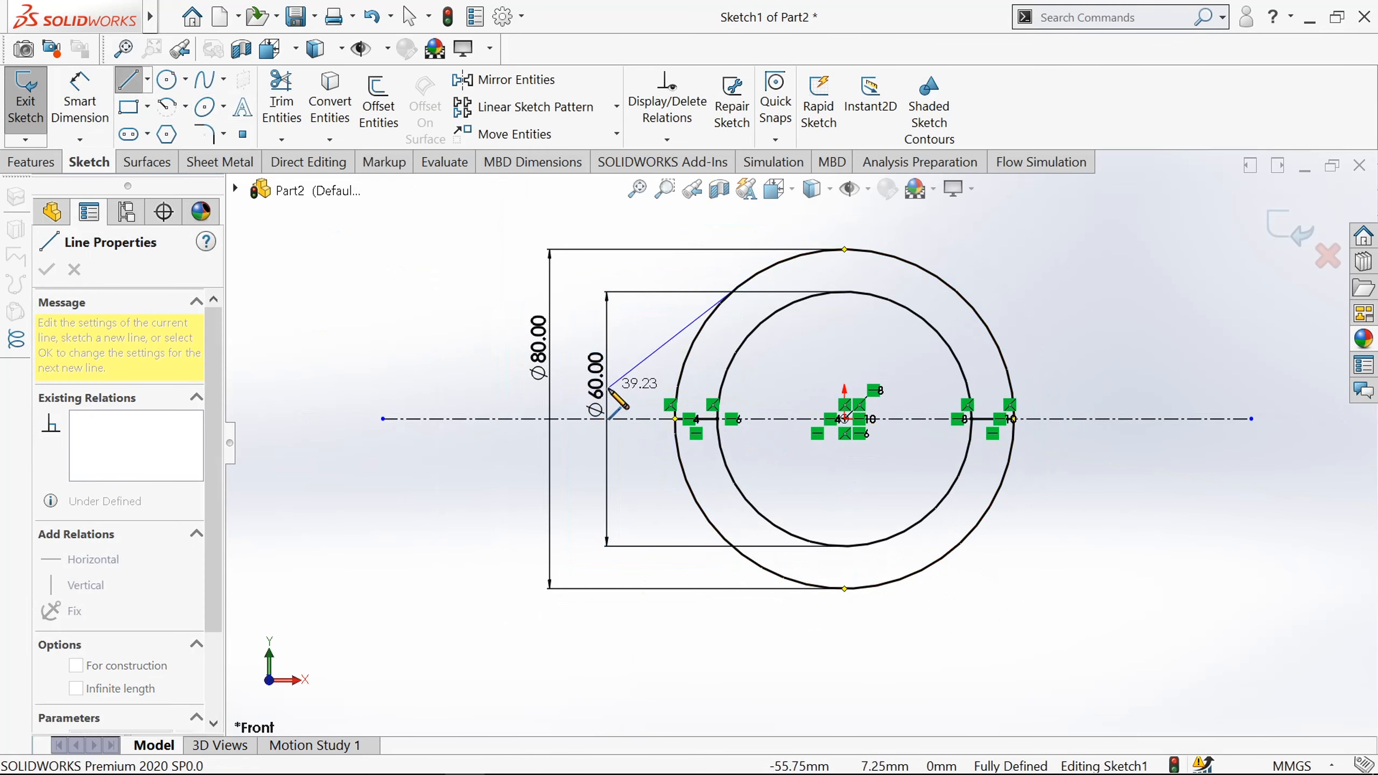
pyautogui.press('Escape')
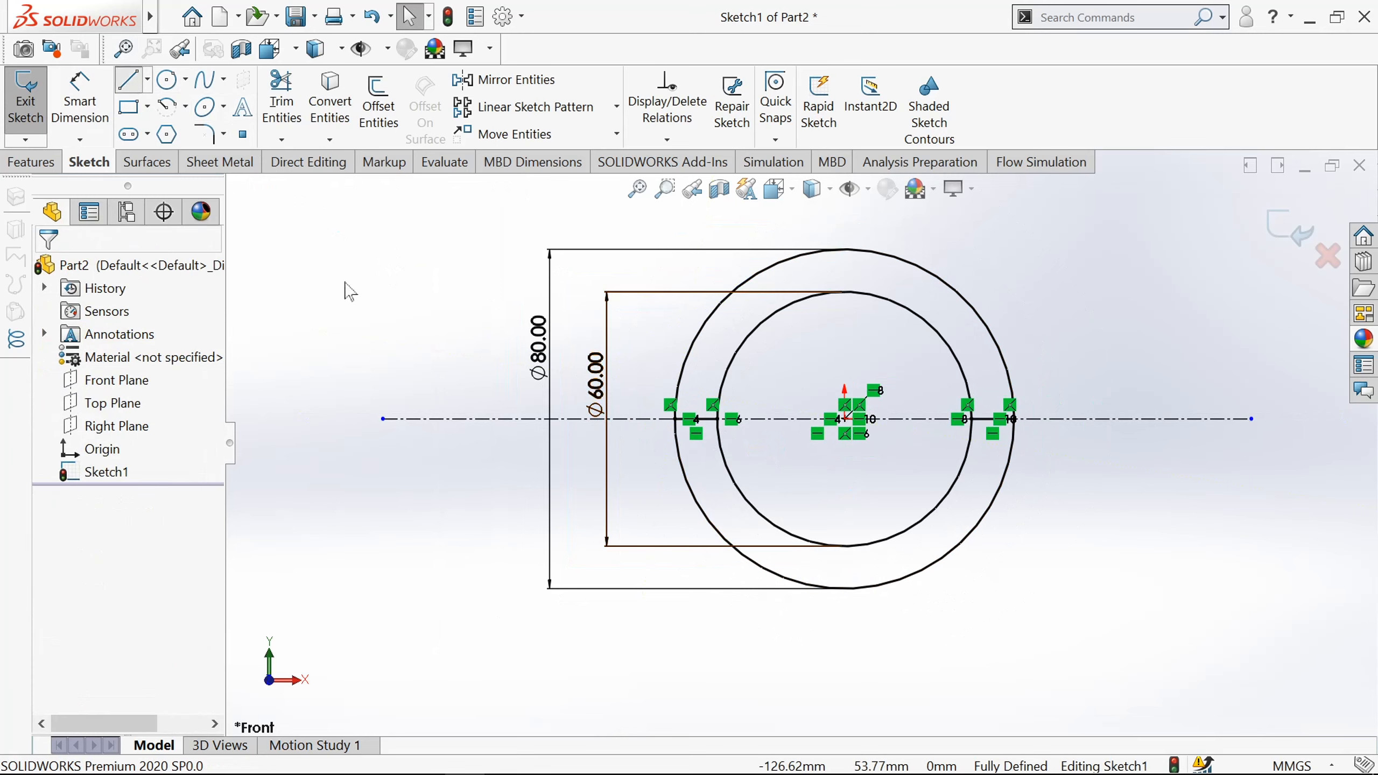
# Step: Draw a horizontal line from the outer circle's upper left outward, about 12 mm above the centerline
pyautogui.press('l')
pyautogui.scroll(-2, 606, 444)
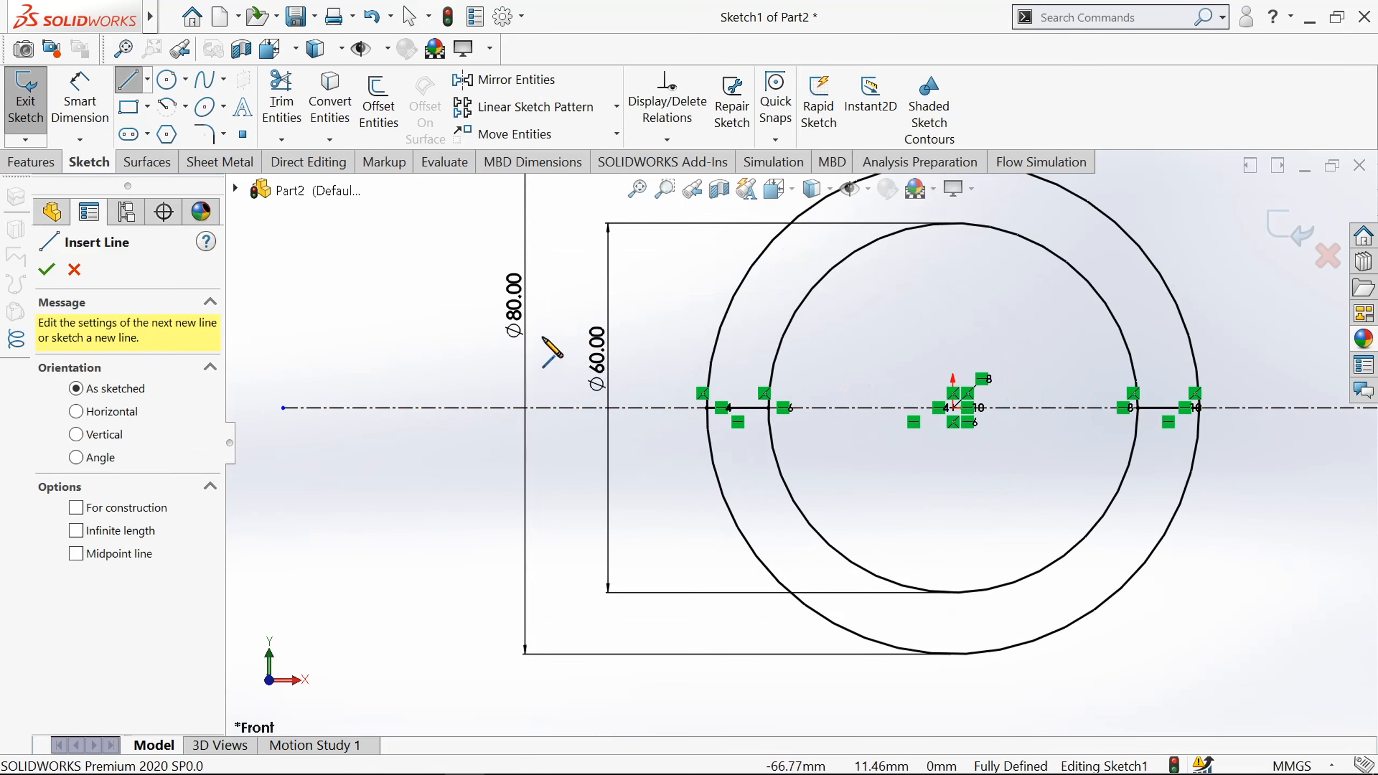
pyautogui.click(666, 366)
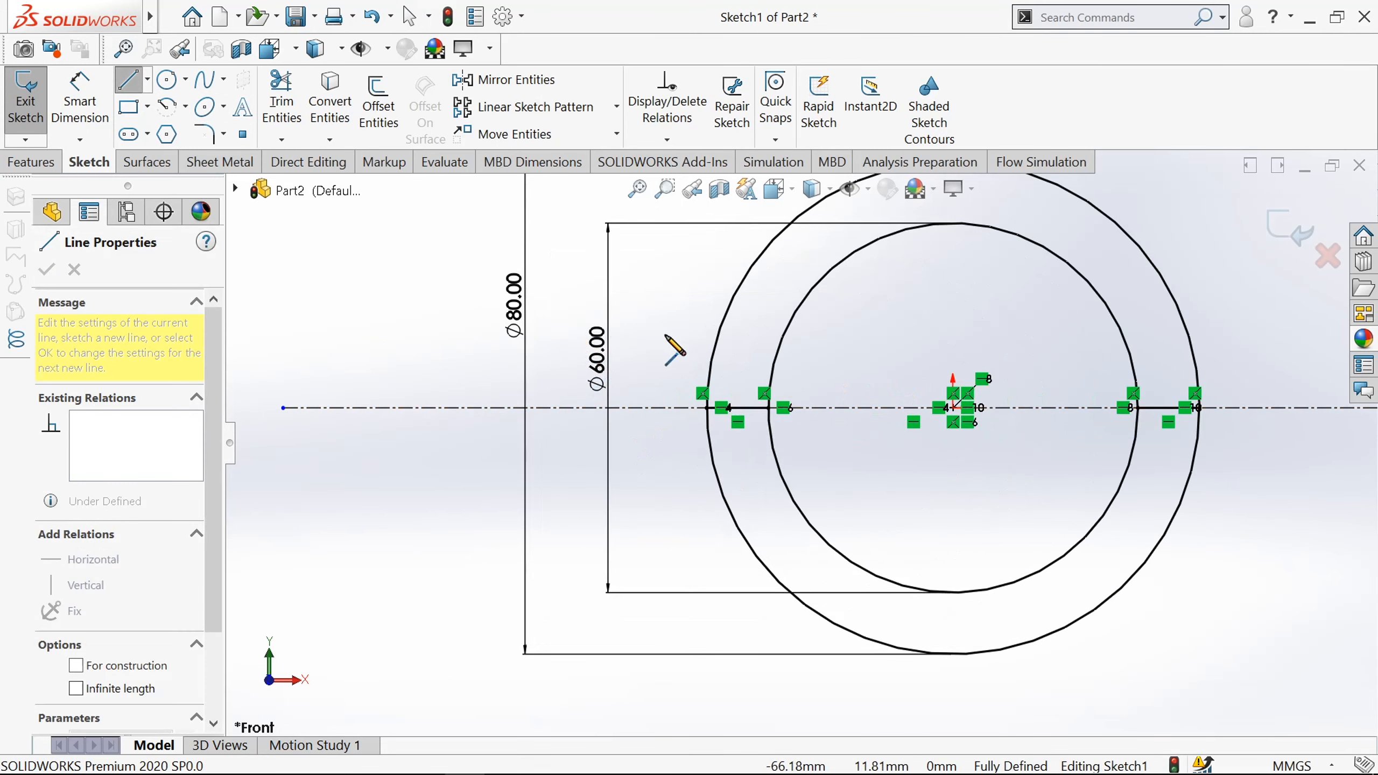
pyautogui.click(719, 336)
pyautogui.press('Escape')
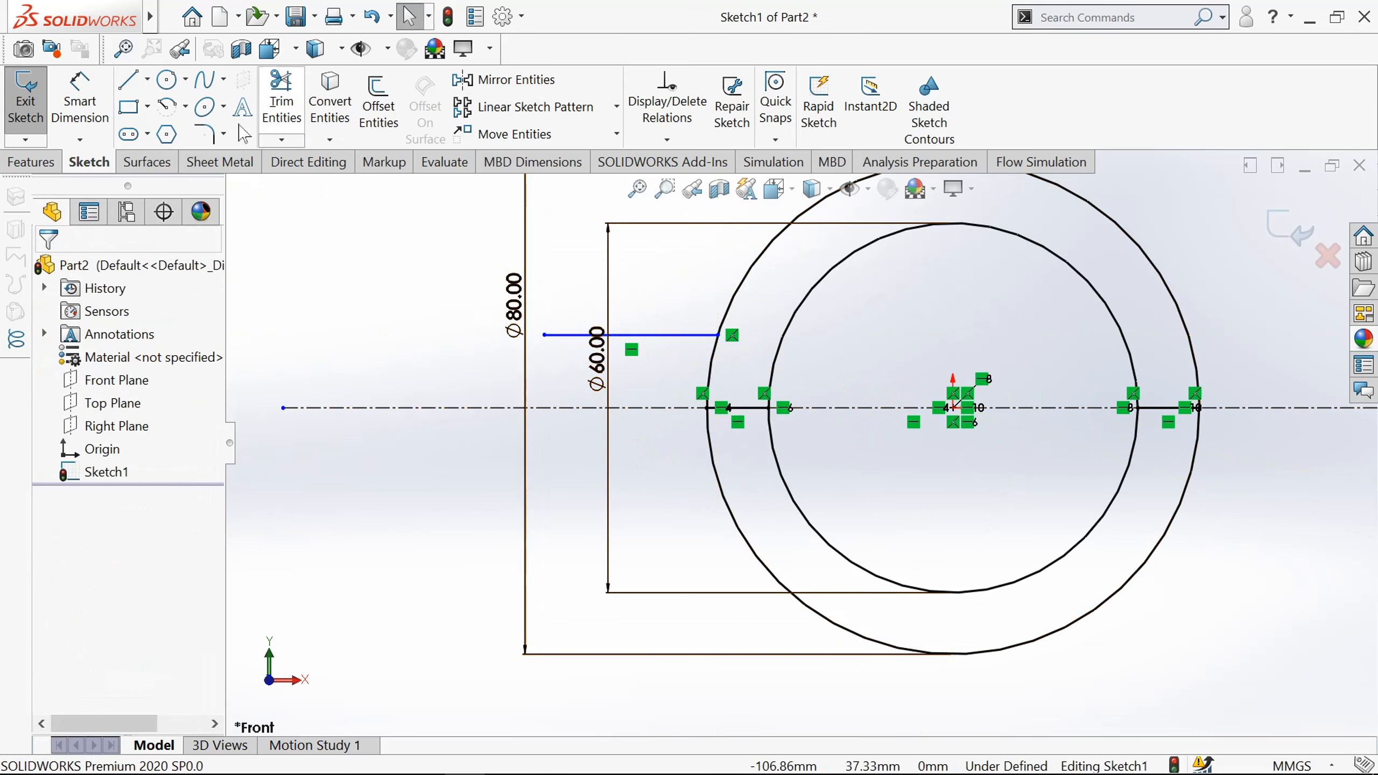
# Step: Close the left tab profile with a vertical line down to the centerline and a horizontal line back to the outer circle
pyautogui.click(130, 82)
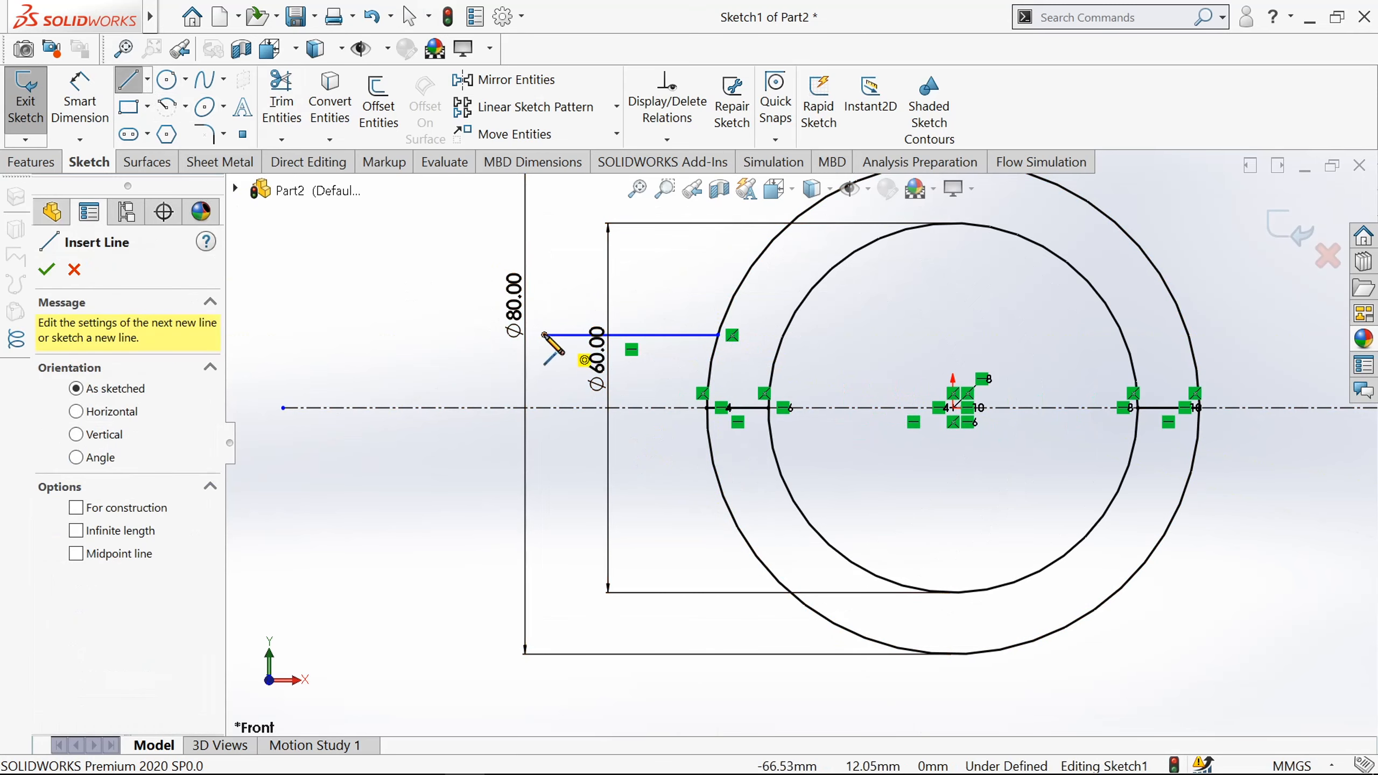
pyautogui.click(544, 335)
pyautogui.doubleClick(545, 408)
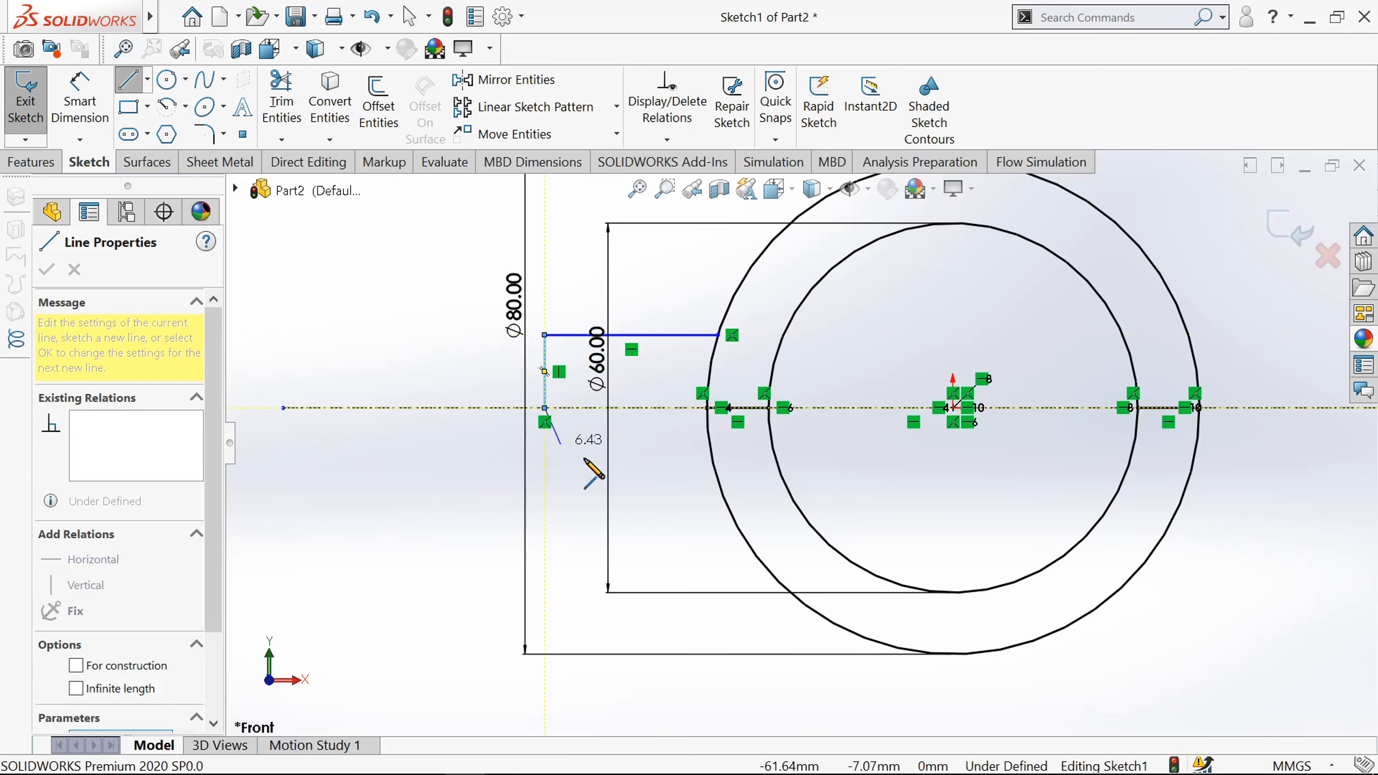
pyautogui.click(707, 407)
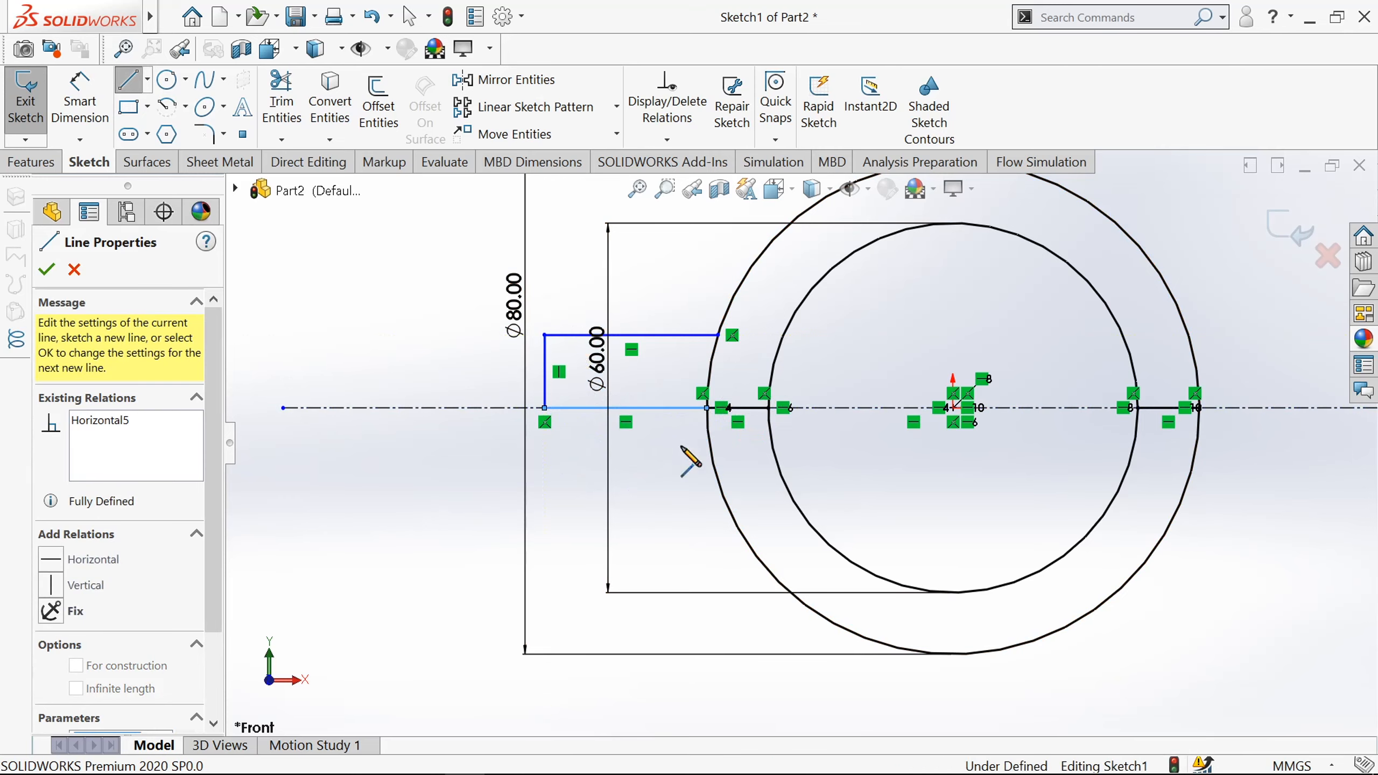
pyautogui.press('Escape')
pyautogui.scroll(1, 652, 491)
pyautogui.scroll(1, 656, 500)
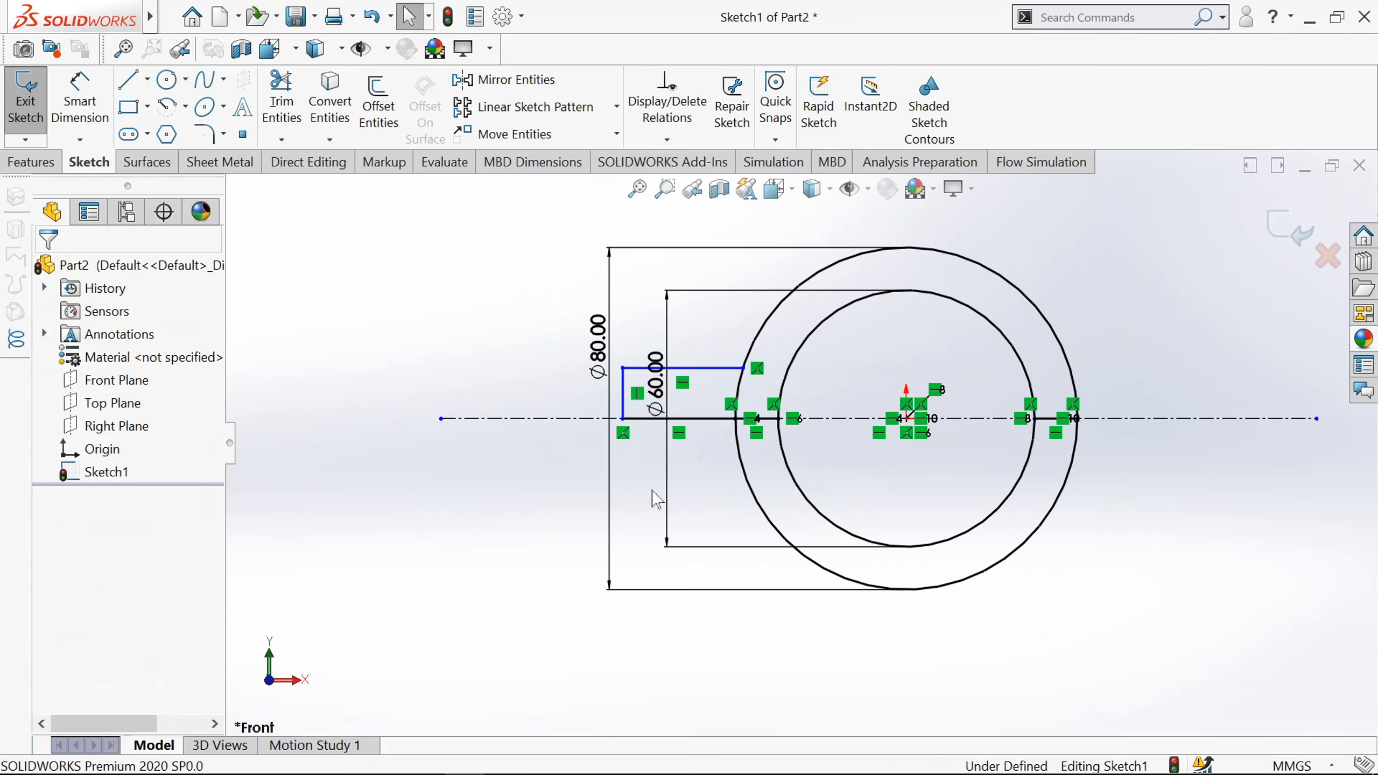
# Step: Draw two concentric circles of about 8 mm and 14 mm radius on the centerline, centred about 66 mm right of the origin
pyautogui.click(167, 81)
pyautogui.scroll(-1, 1194, 439)
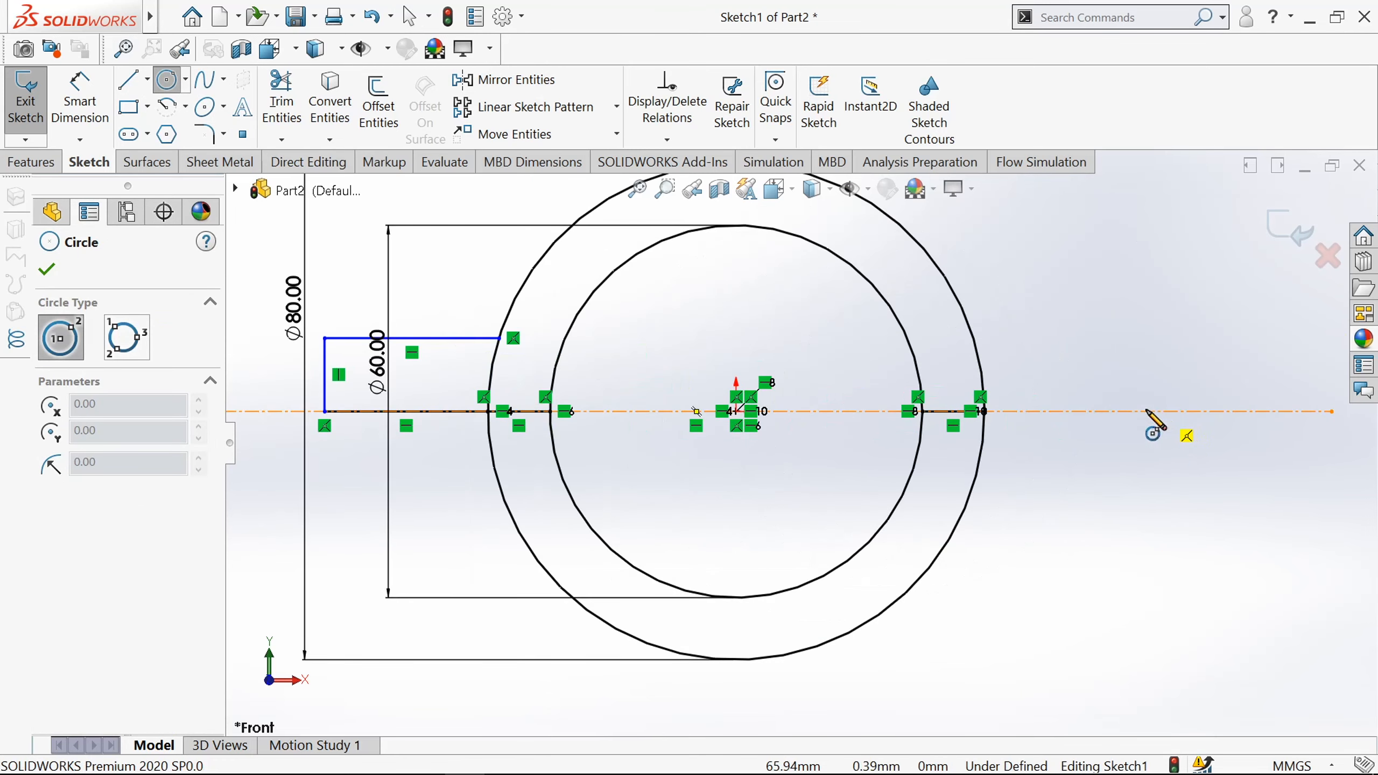
pyautogui.click(1147, 411)
pyautogui.click(1187, 440)
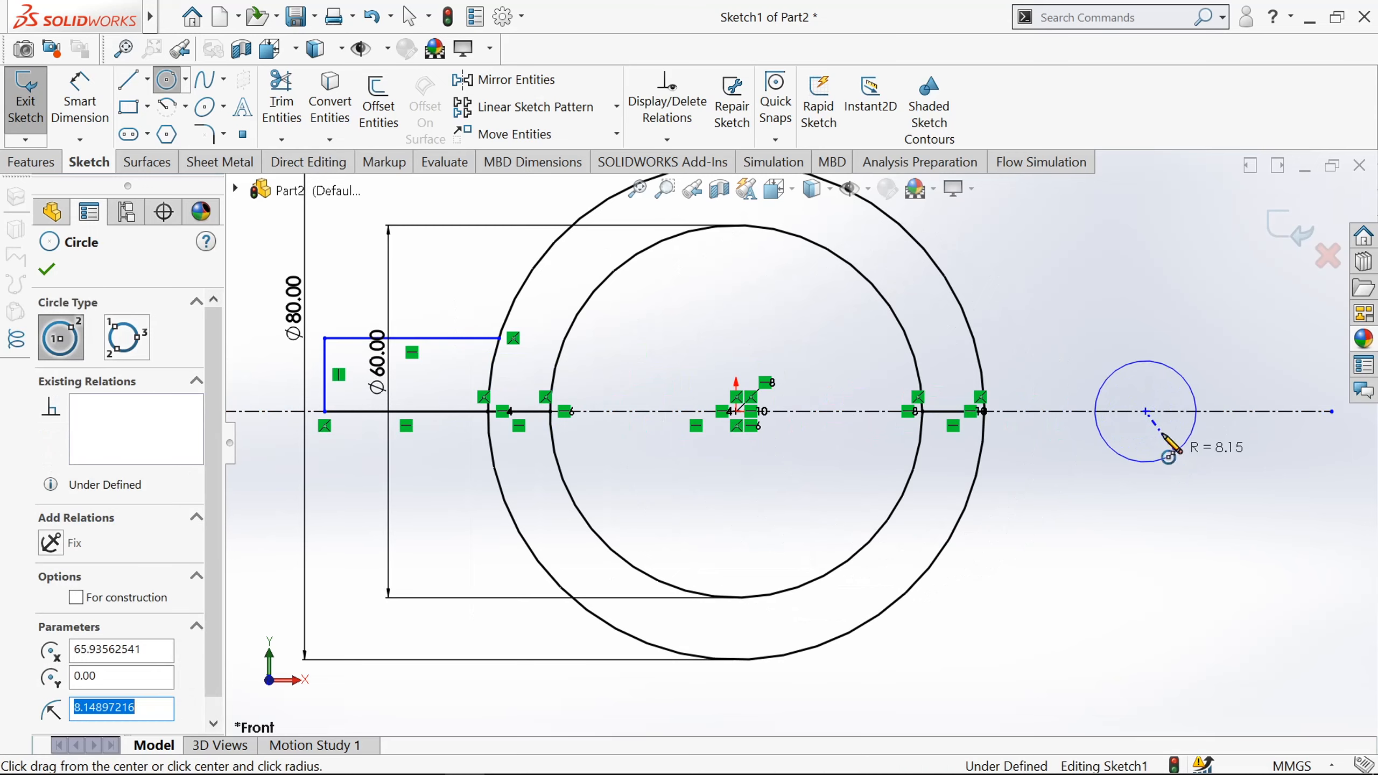
pyautogui.click(1147, 411)
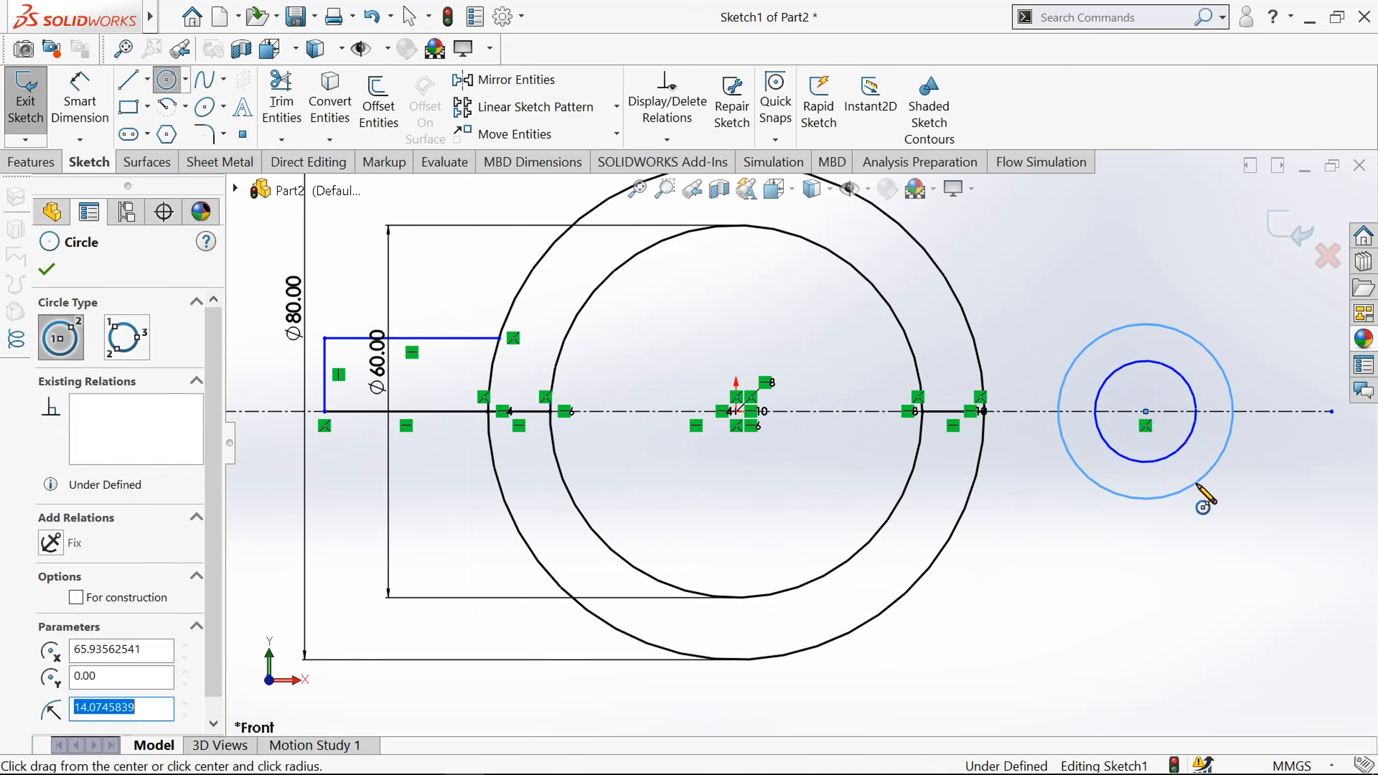
pyautogui.click(1172, 497)
# Step: Draw a vertical centerline about 69 mm long through the centre of the two small circles
pyautogui.click(128, 82)
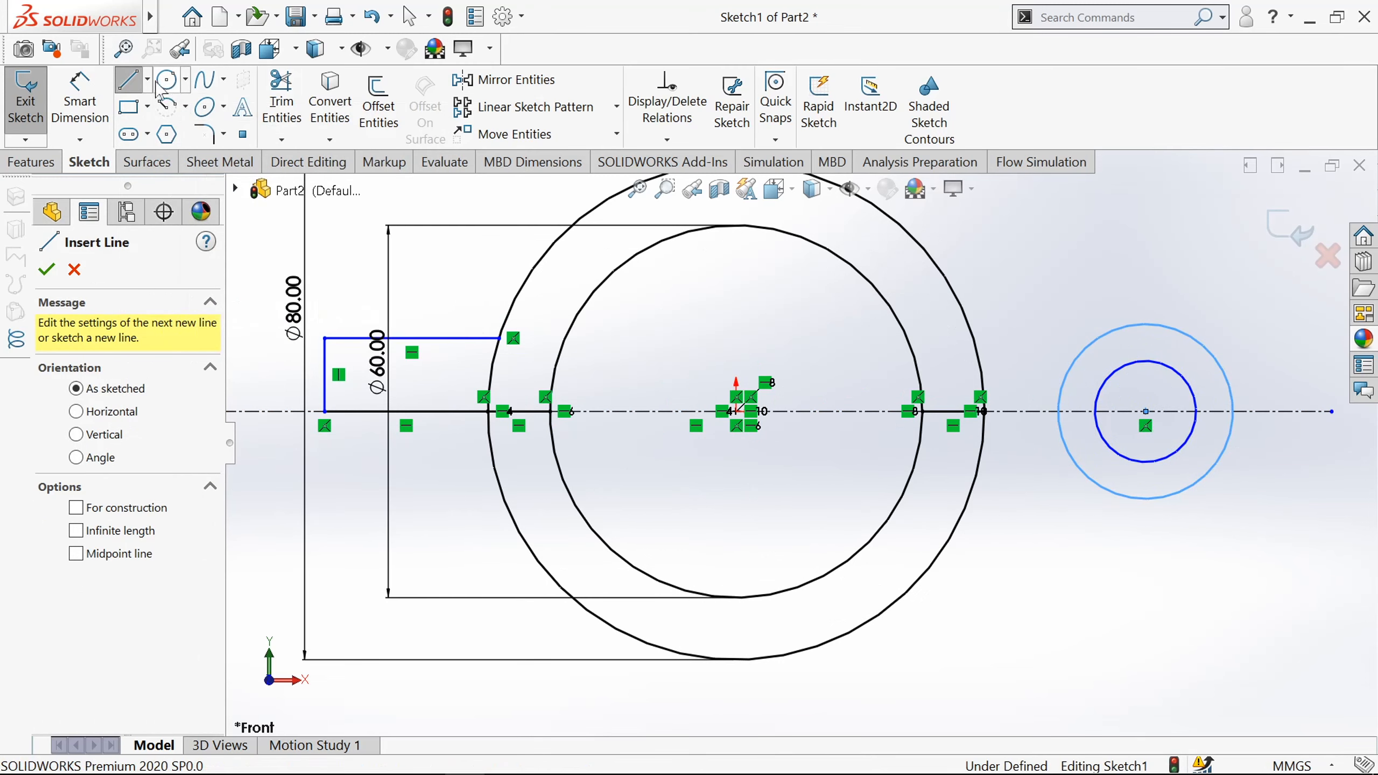
pyautogui.click(154, 87)
pyautogui.click(148, 82)
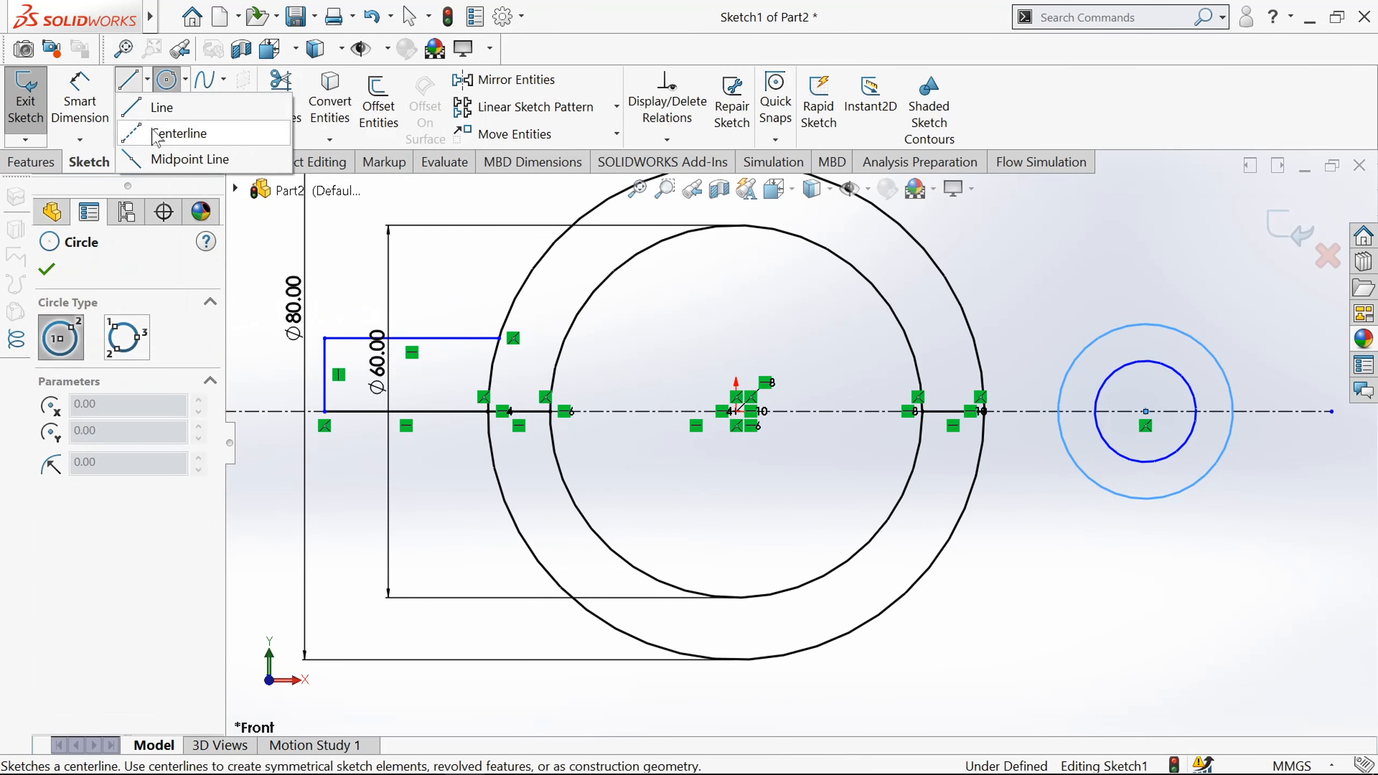
pyautogui.click(153, 130)
pyautogui.scroll(-2, 1034, 369)
pyautogui.scroll(4, 1033, 307)
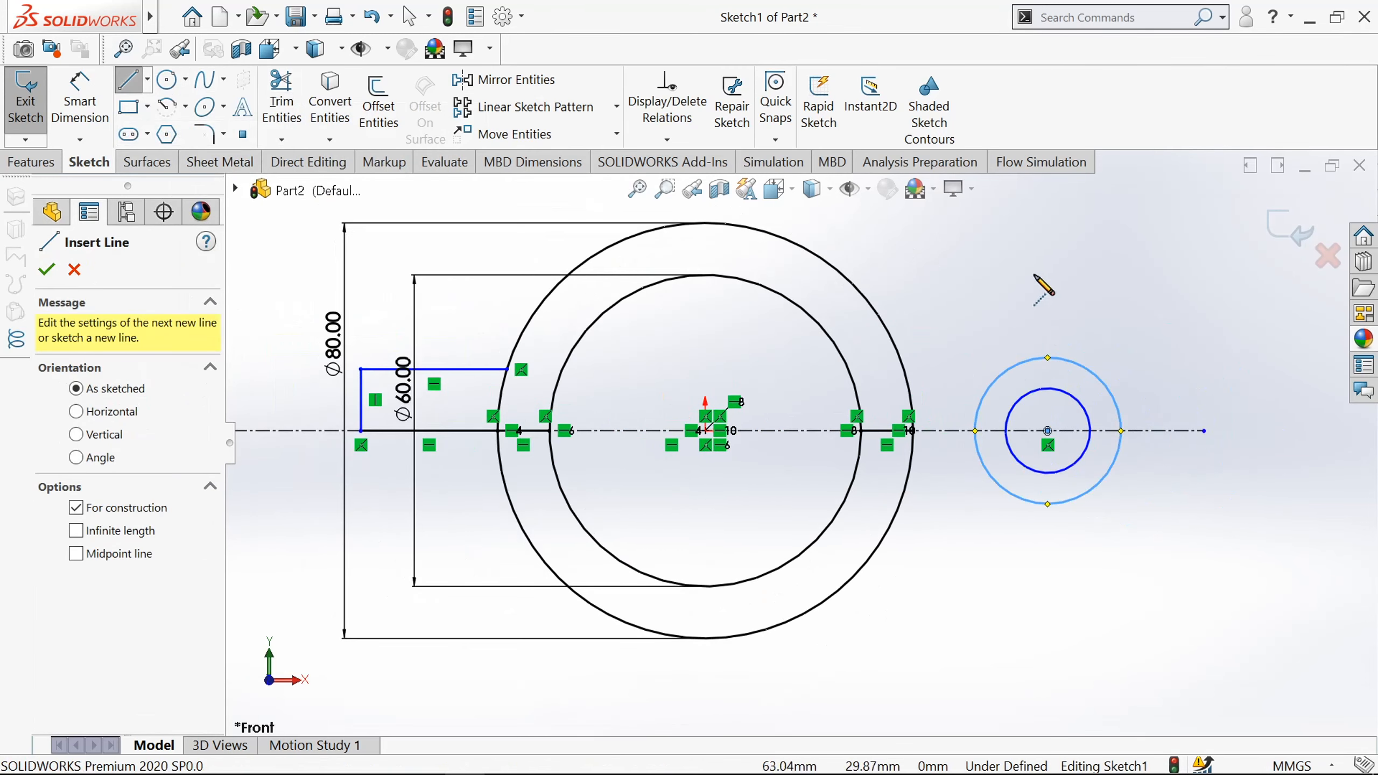
pyautogui.click(1049, 265)
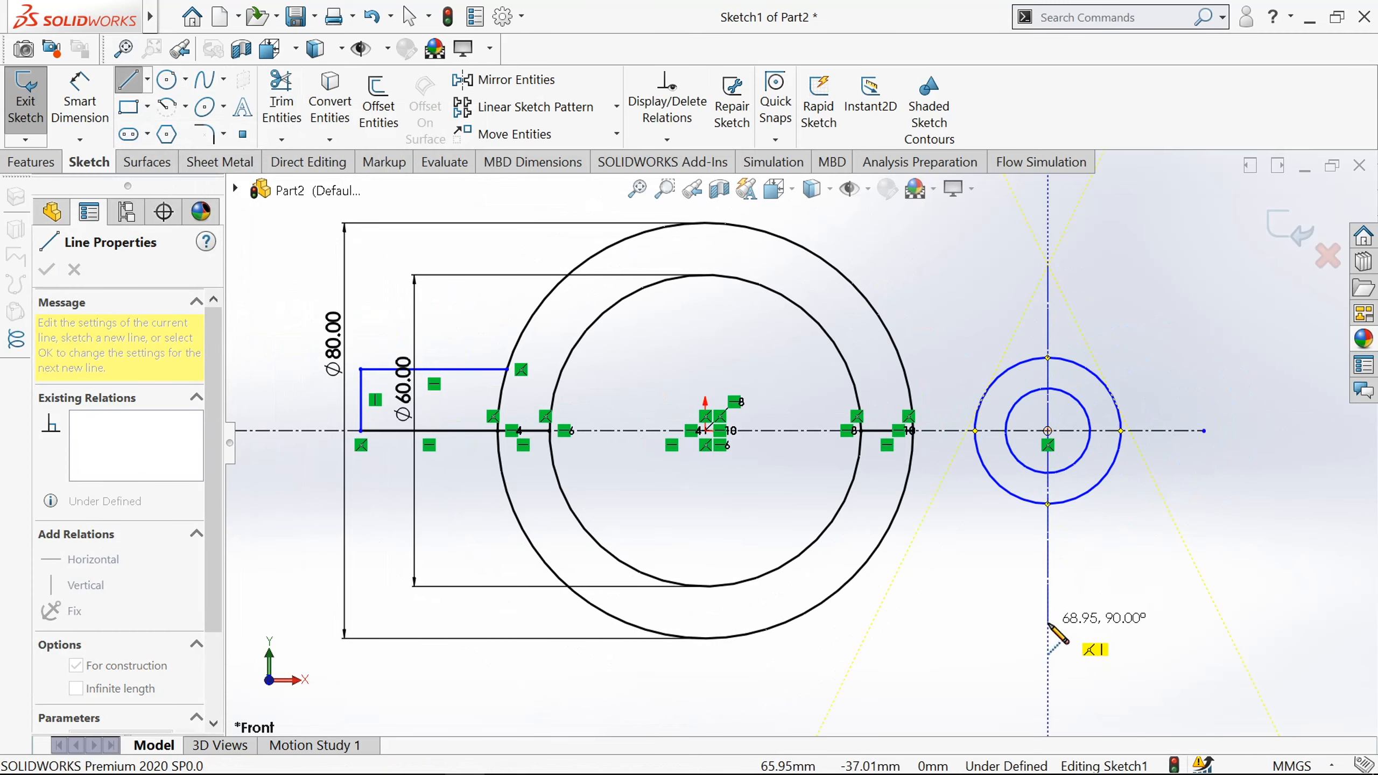
pyautogui.click(1048, 623)
pyautogui.press('Escape')
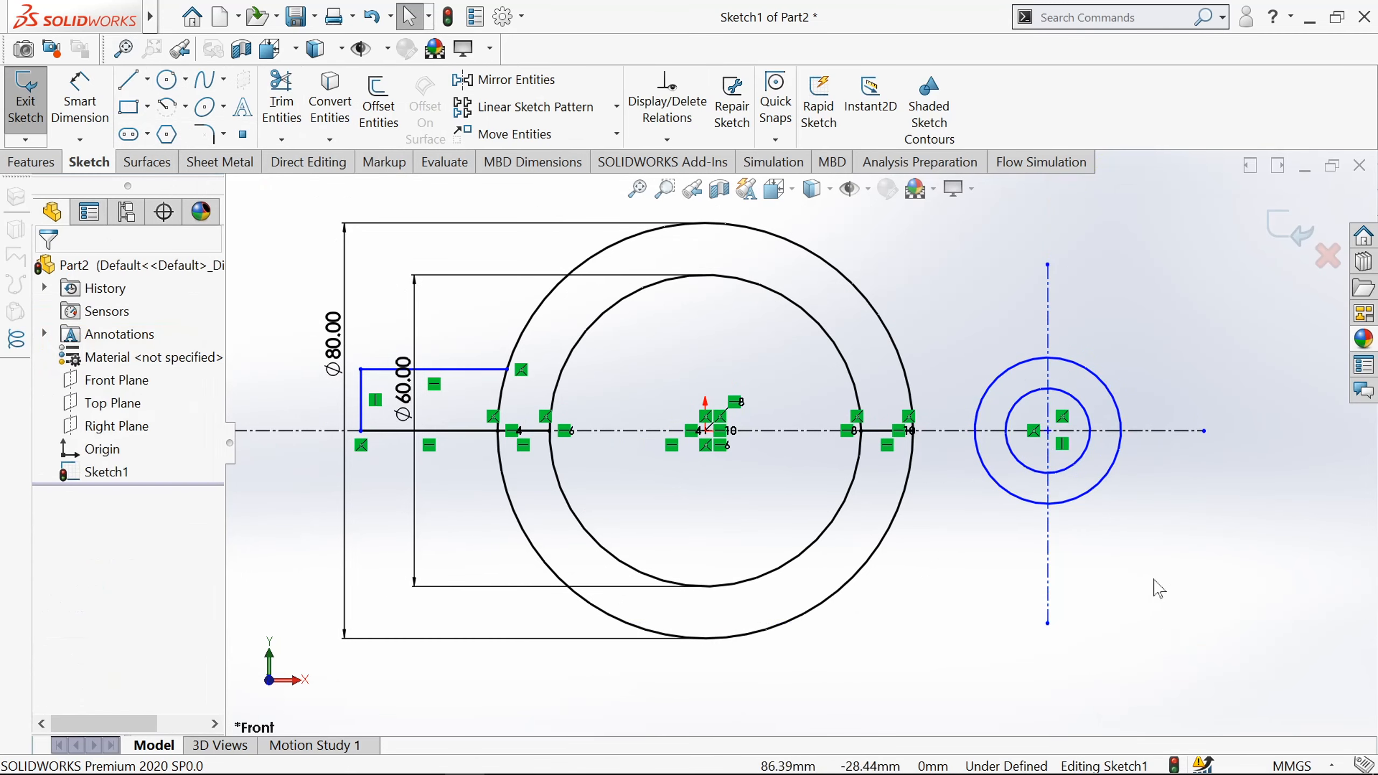
pyautogui.scroll(-2, 1157, 589)
pyautogui.scroll(2, 1132, 560)
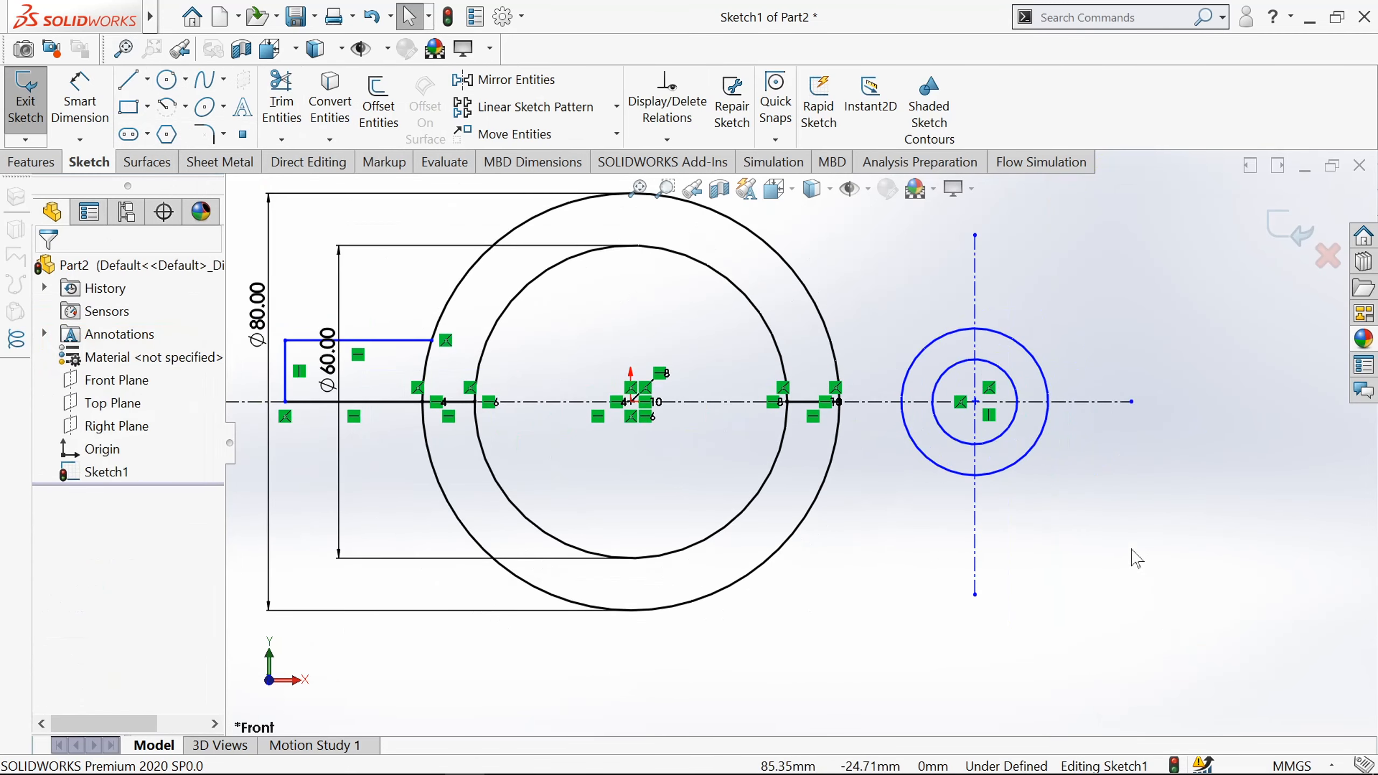
# Step: Draw a sloped line about 37 mm long from the vertical centerline, above the small circles, to the large outer circle's upper right
pyautogui.click(129, 86)
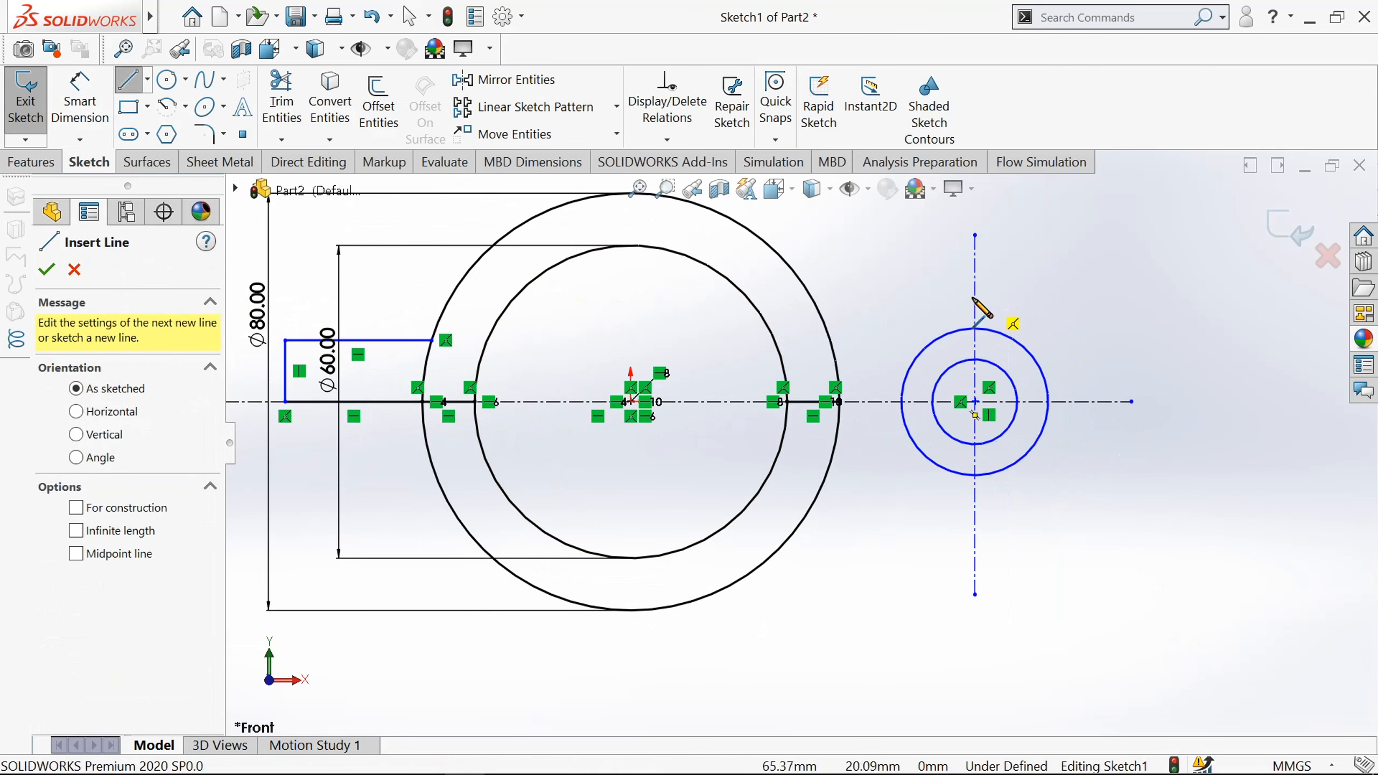
pyautogui.click(975, 296)
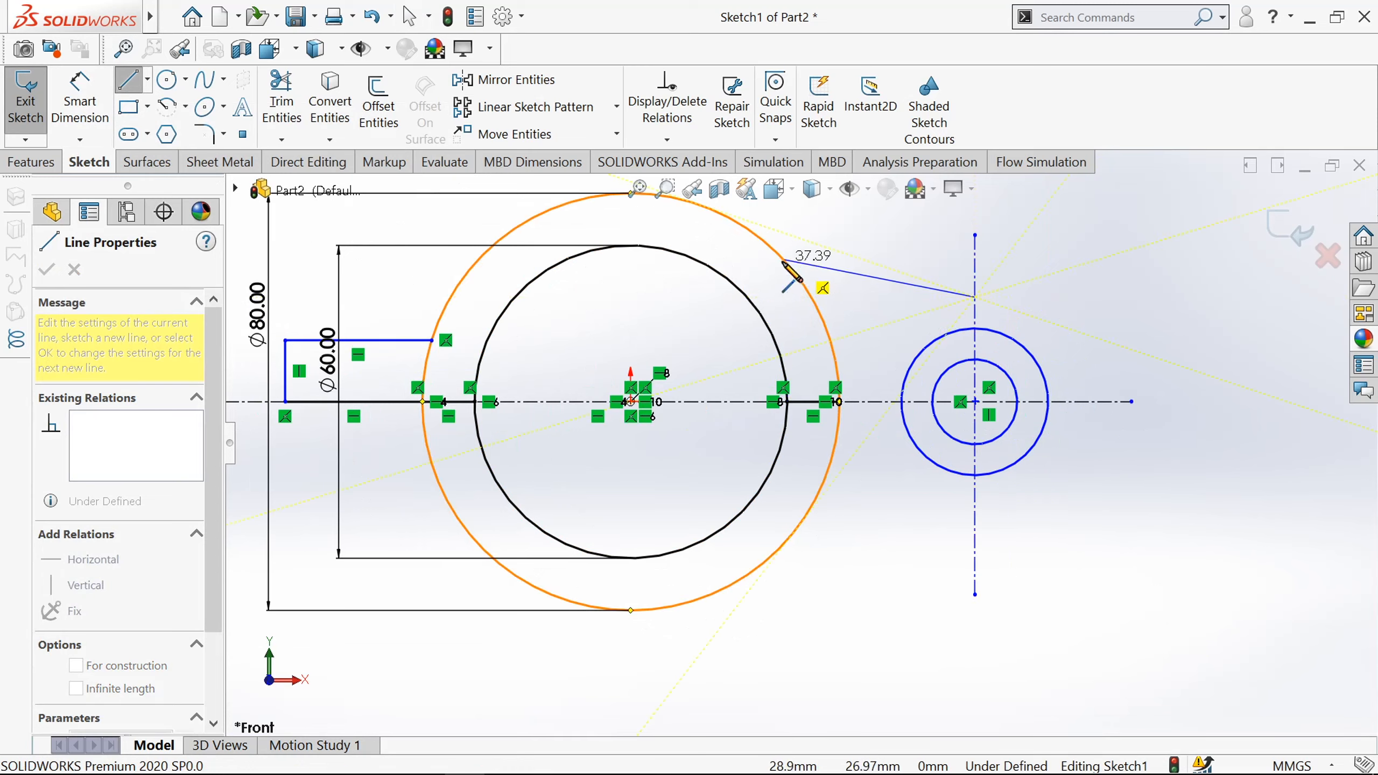
pyautogui.click(783, 260)
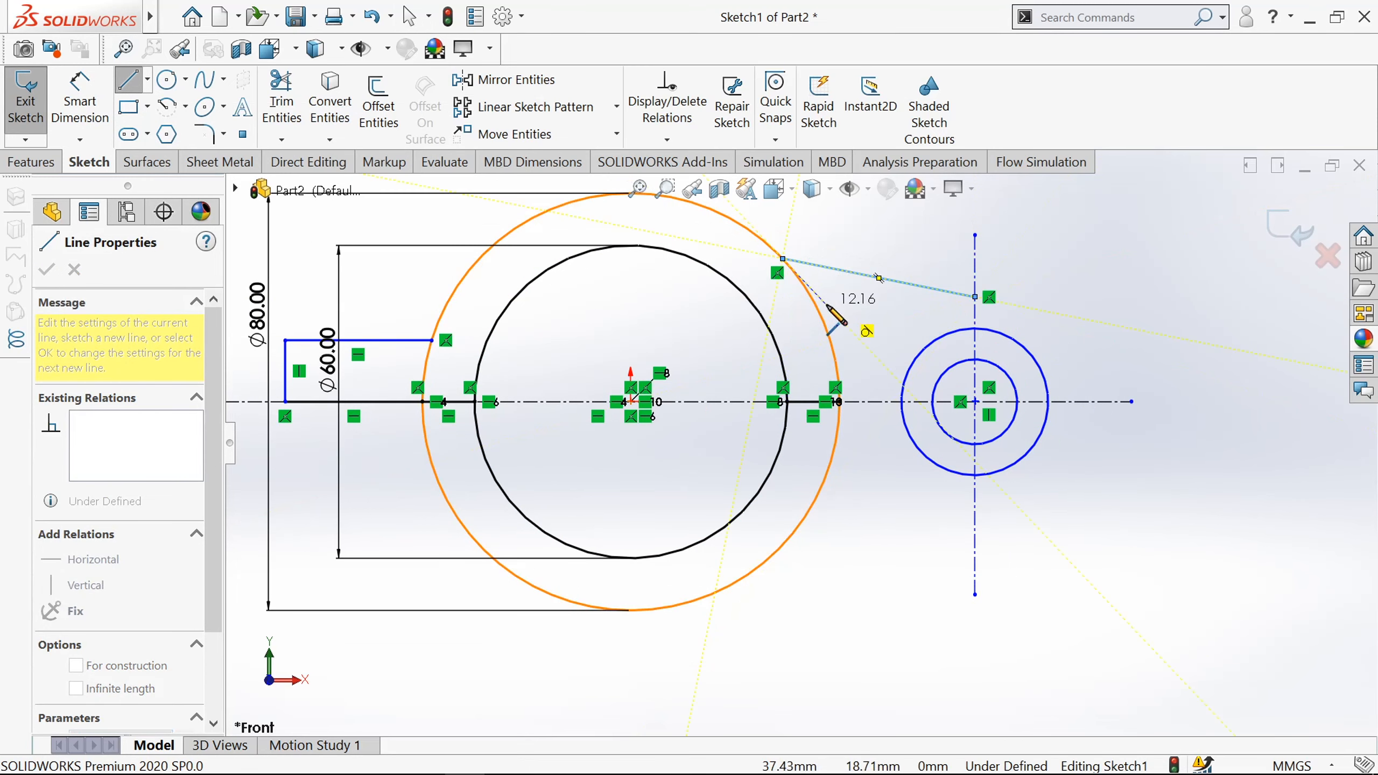
pyautogui.press('Escape')
# Step: Draw a vertical line about 6 mm long from the sloped line's end down to the top of the larger small circle
pyautogui.click(130, 82)
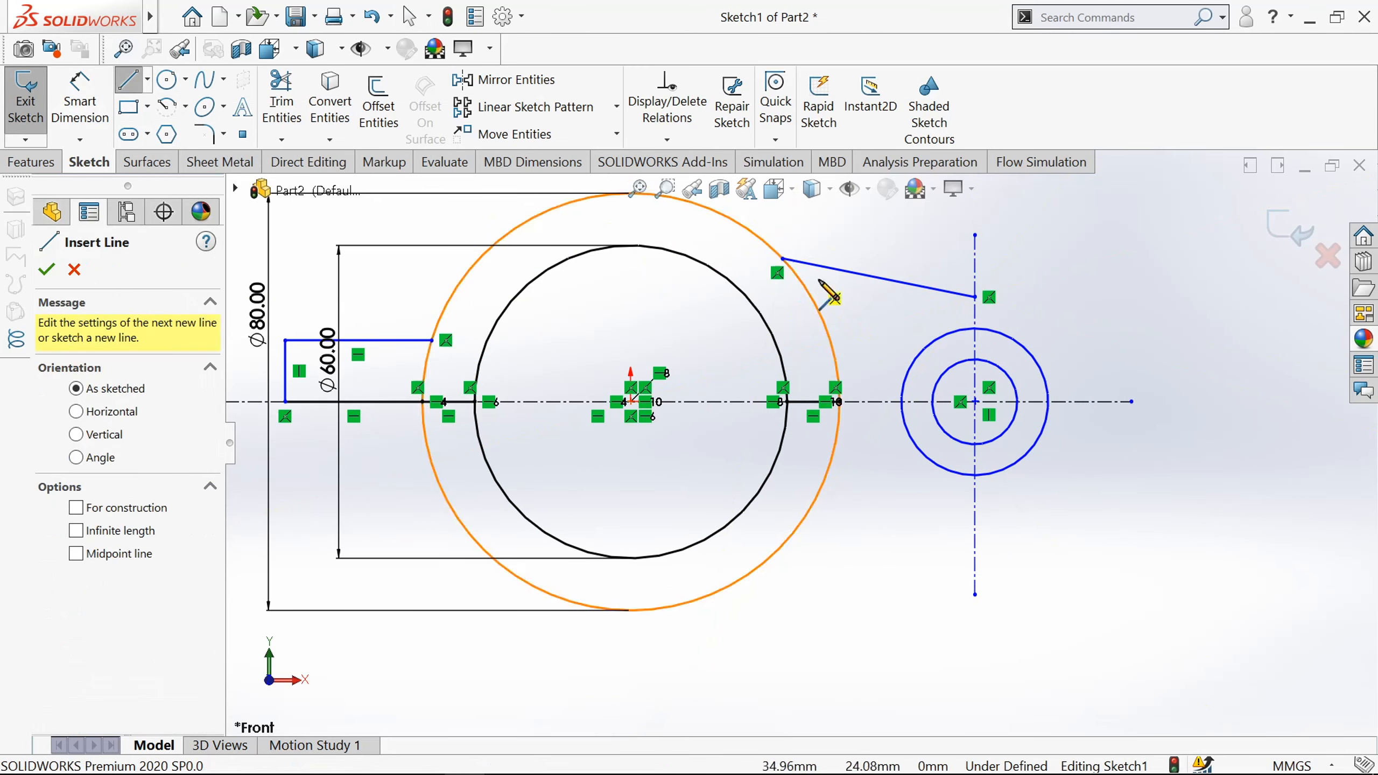
pyautogui.click(975, 297)
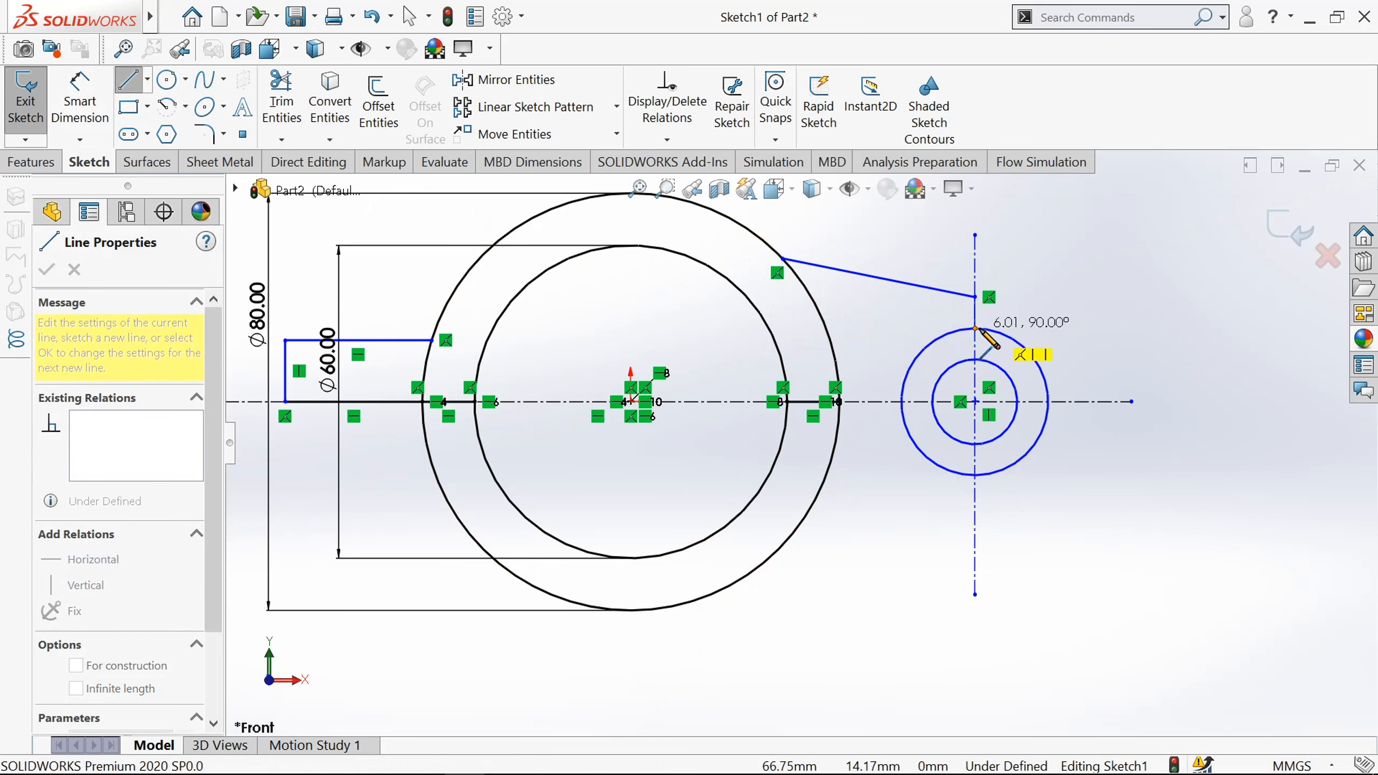
pyautogui.click(975, 328)
pyautogui.press('Escape')
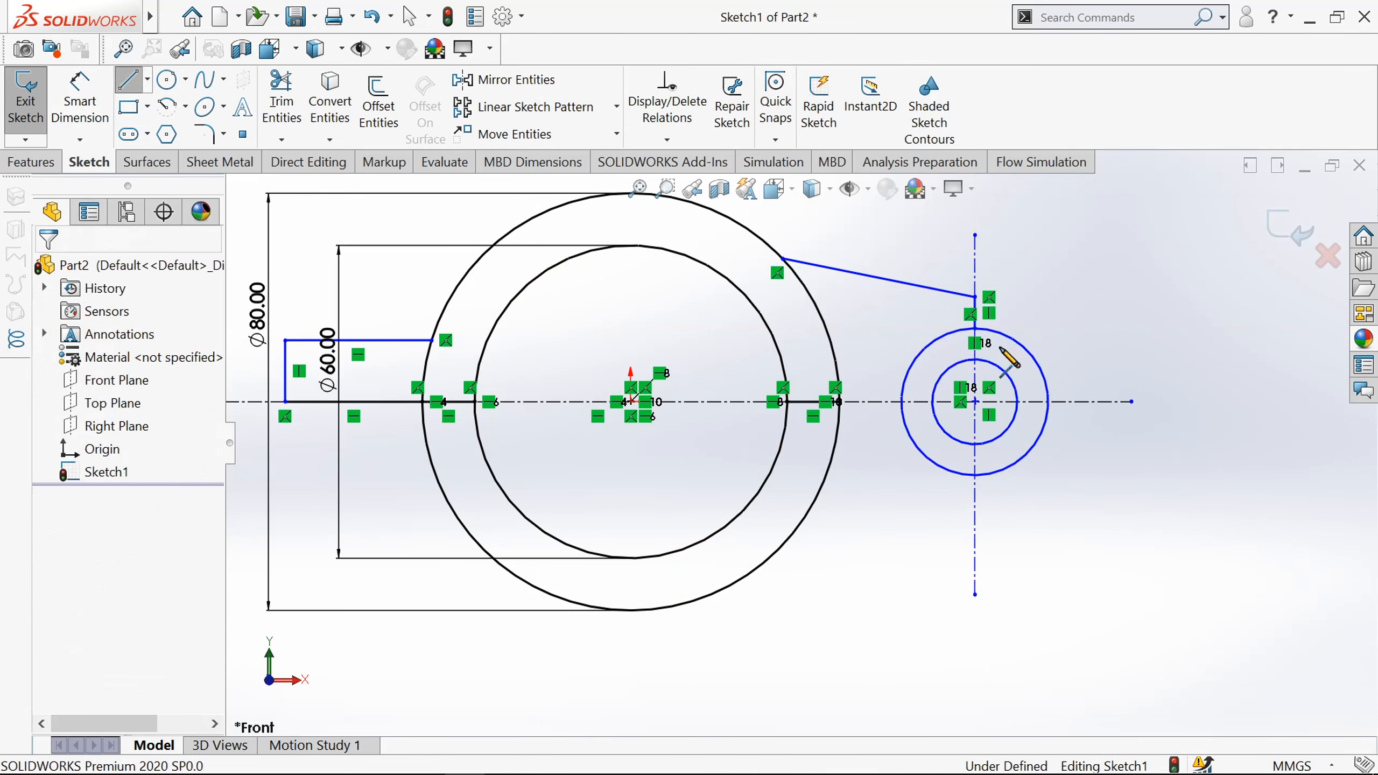
# Step: Dimension the outer of the two small circles with a diameter of 17*2 mm
pyautogui.scroll(-3, 958, 330)
pyautogui.press('s')
pyautogui.click(811, 350)
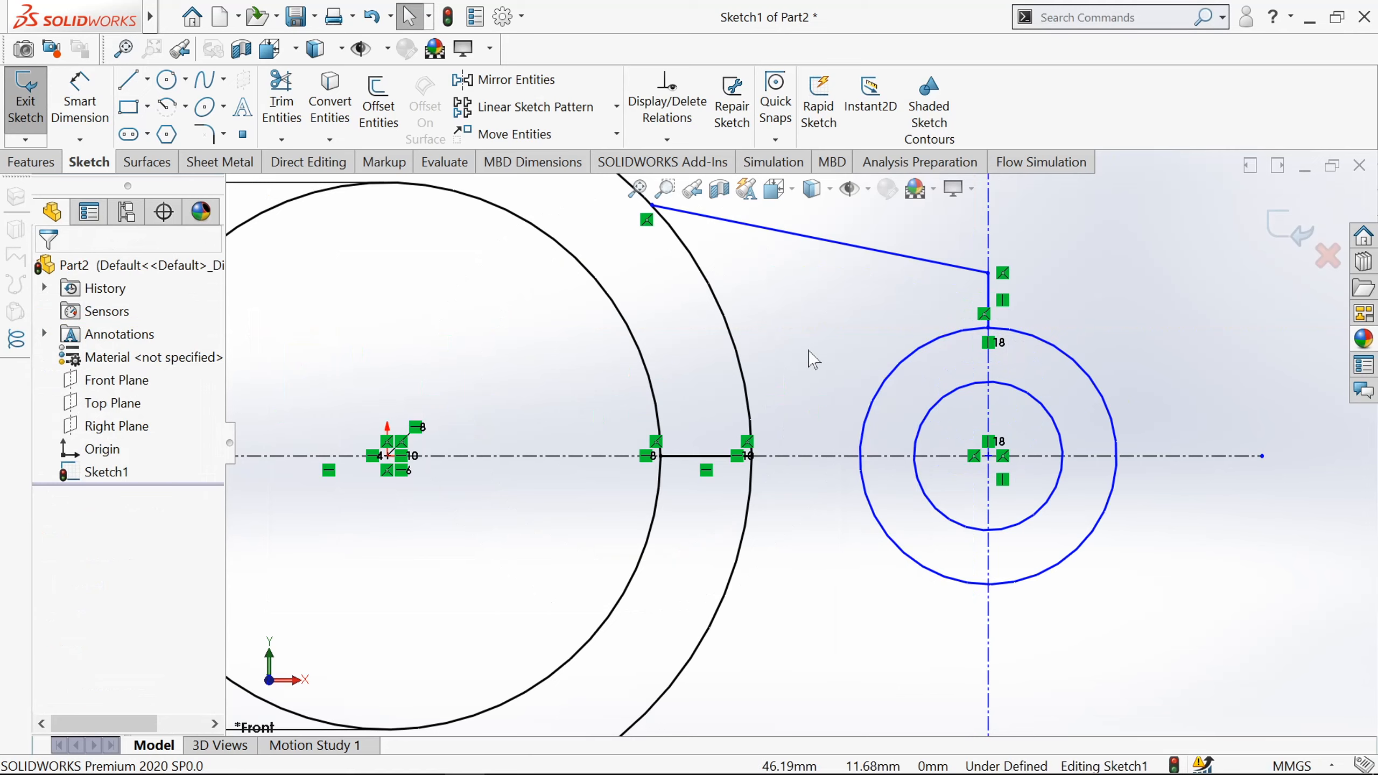
pyautogui.click(76, 105)
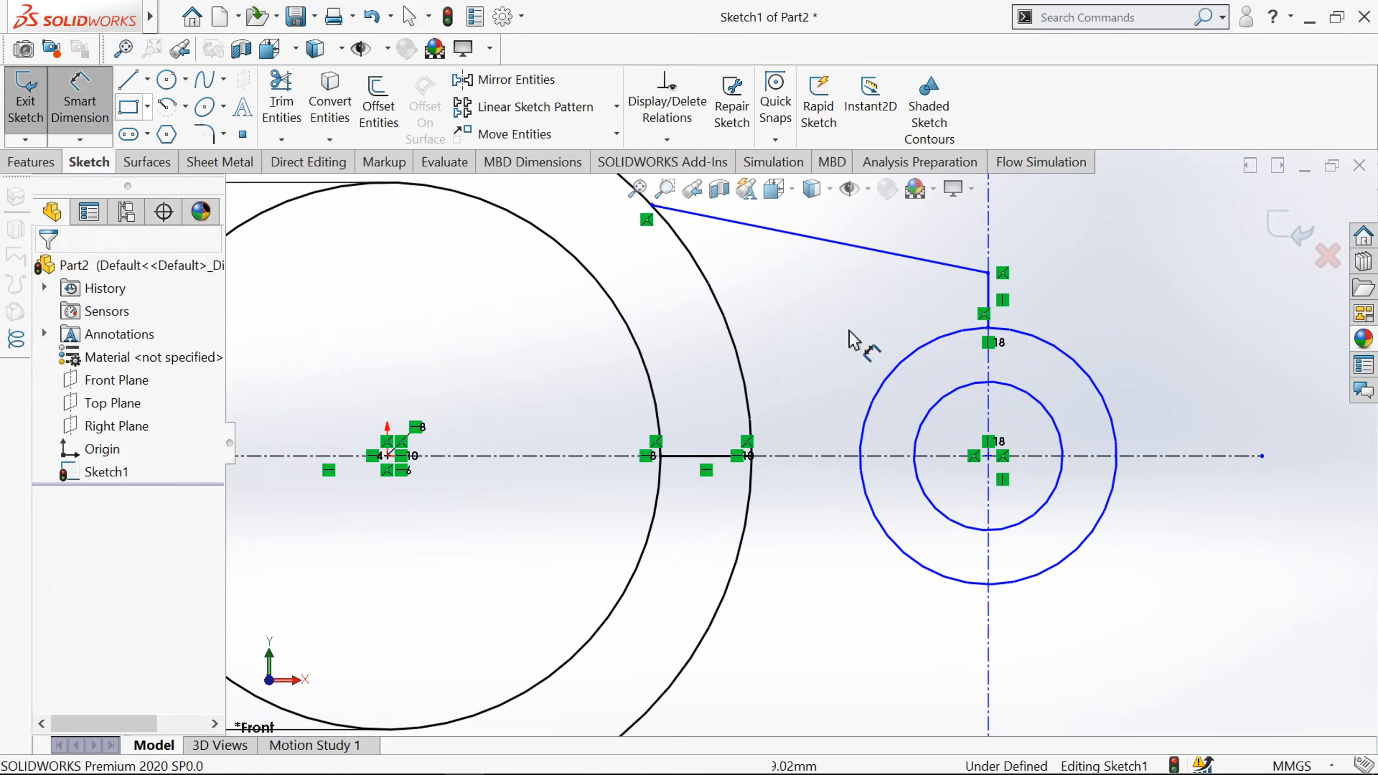
pyautogui.click(822, 361)
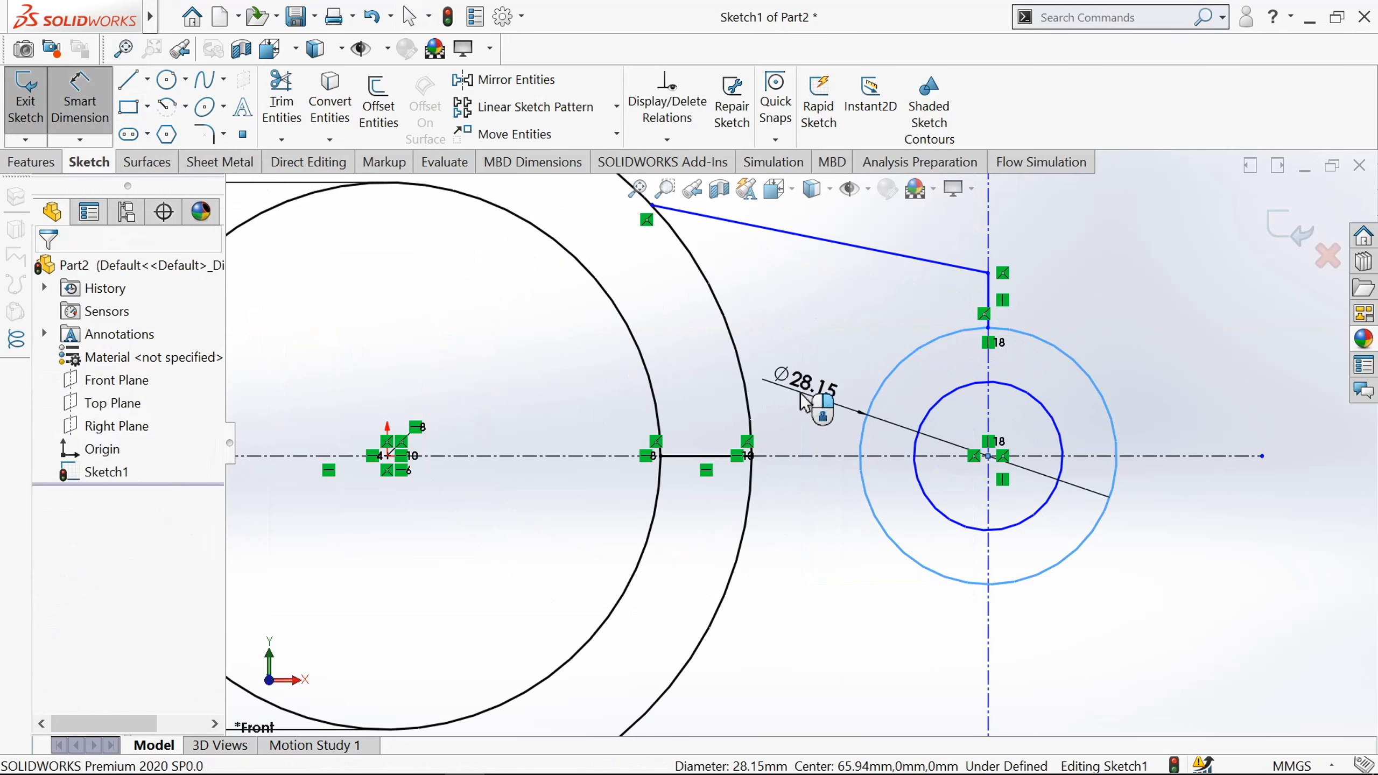
pyautogui.click(804, 403)
pyautogui.write('17')
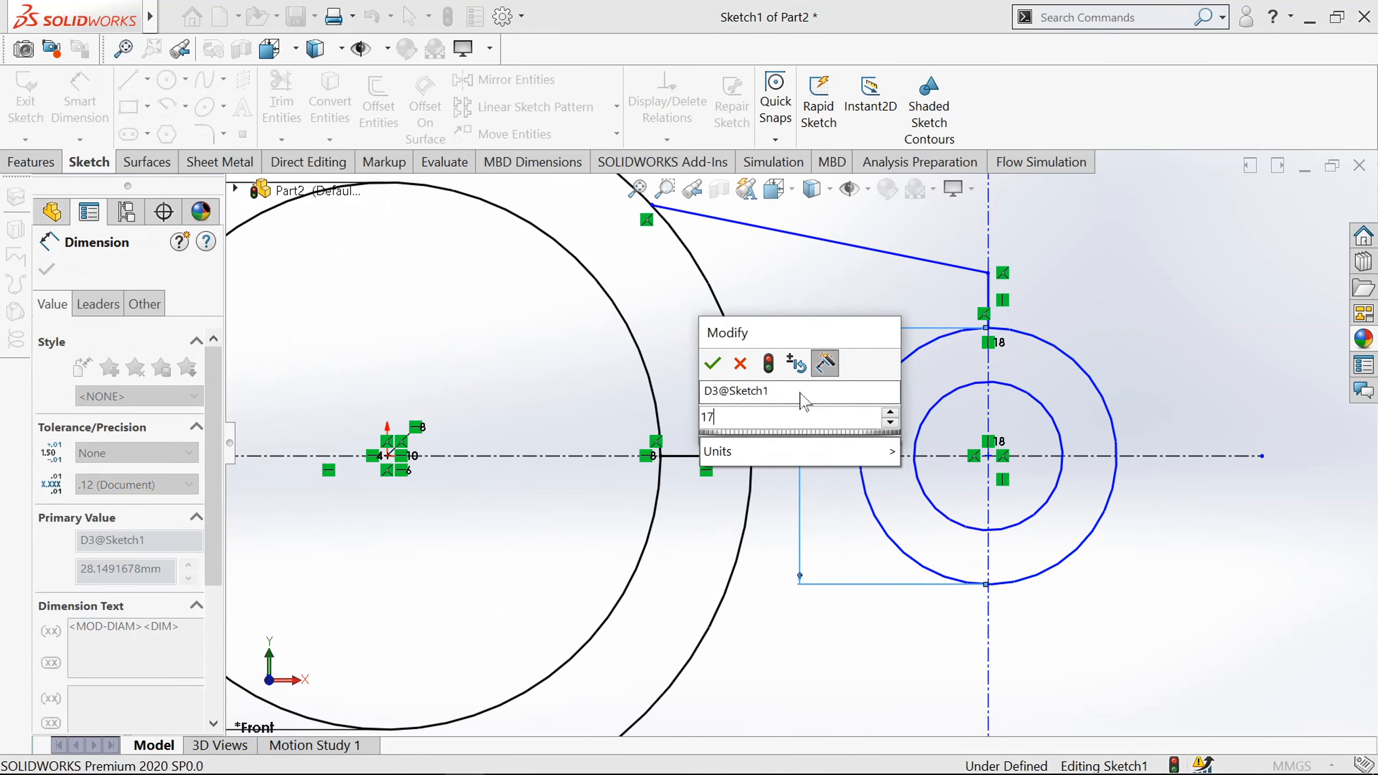
pyautogui.write('*2')
pyautogui.press('Return')
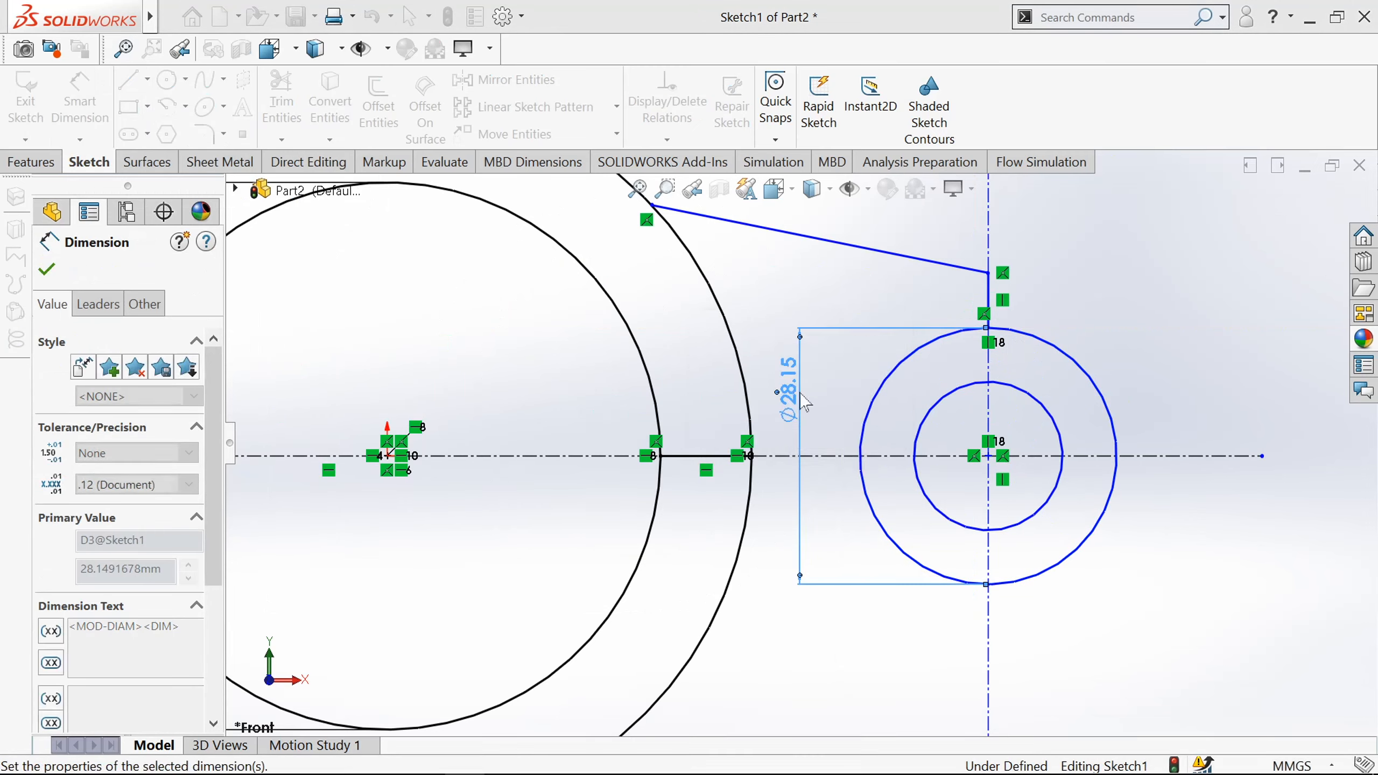
# Step: Dimension the inner of the two small circles with a diameter of 14 mm
pyautogui.click(1038, 398)
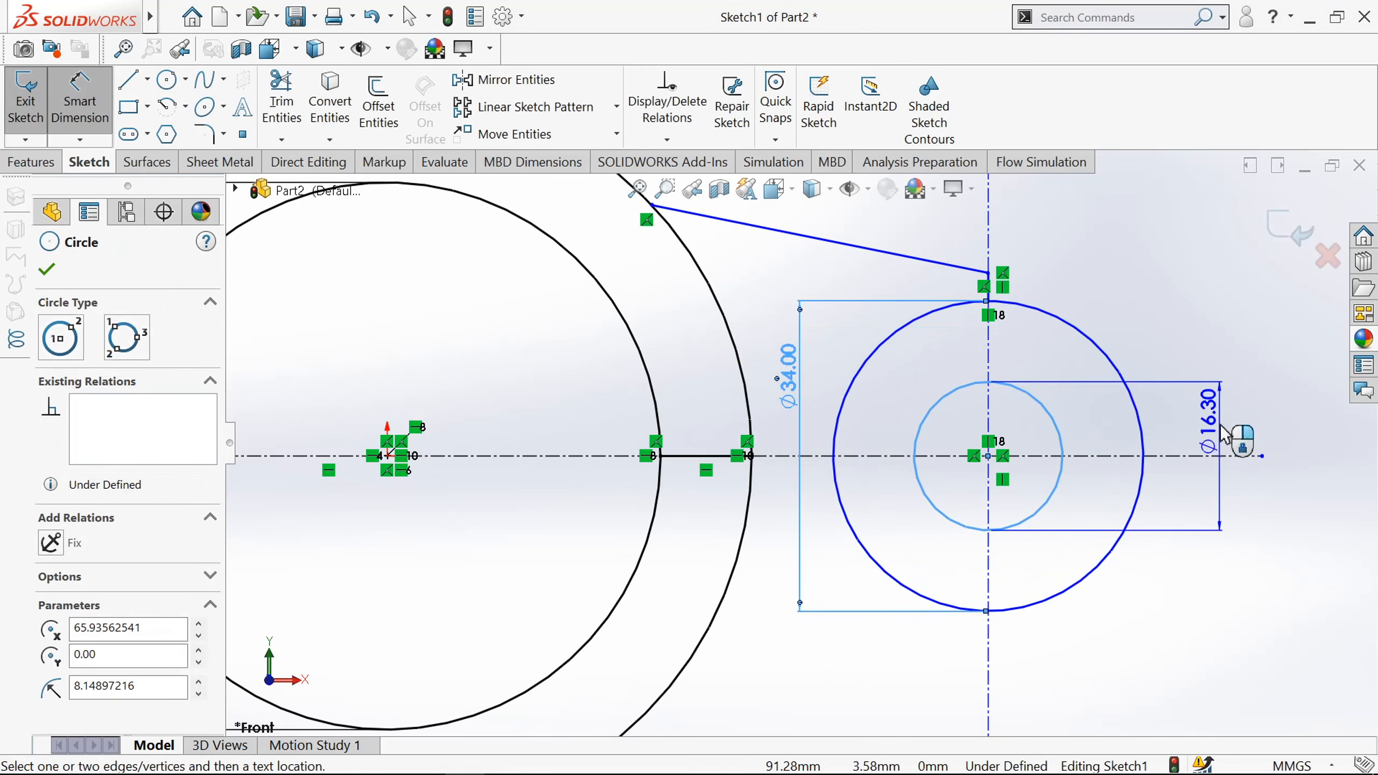
pyautogui.click(1221, 426)
pyautogui.write('16')
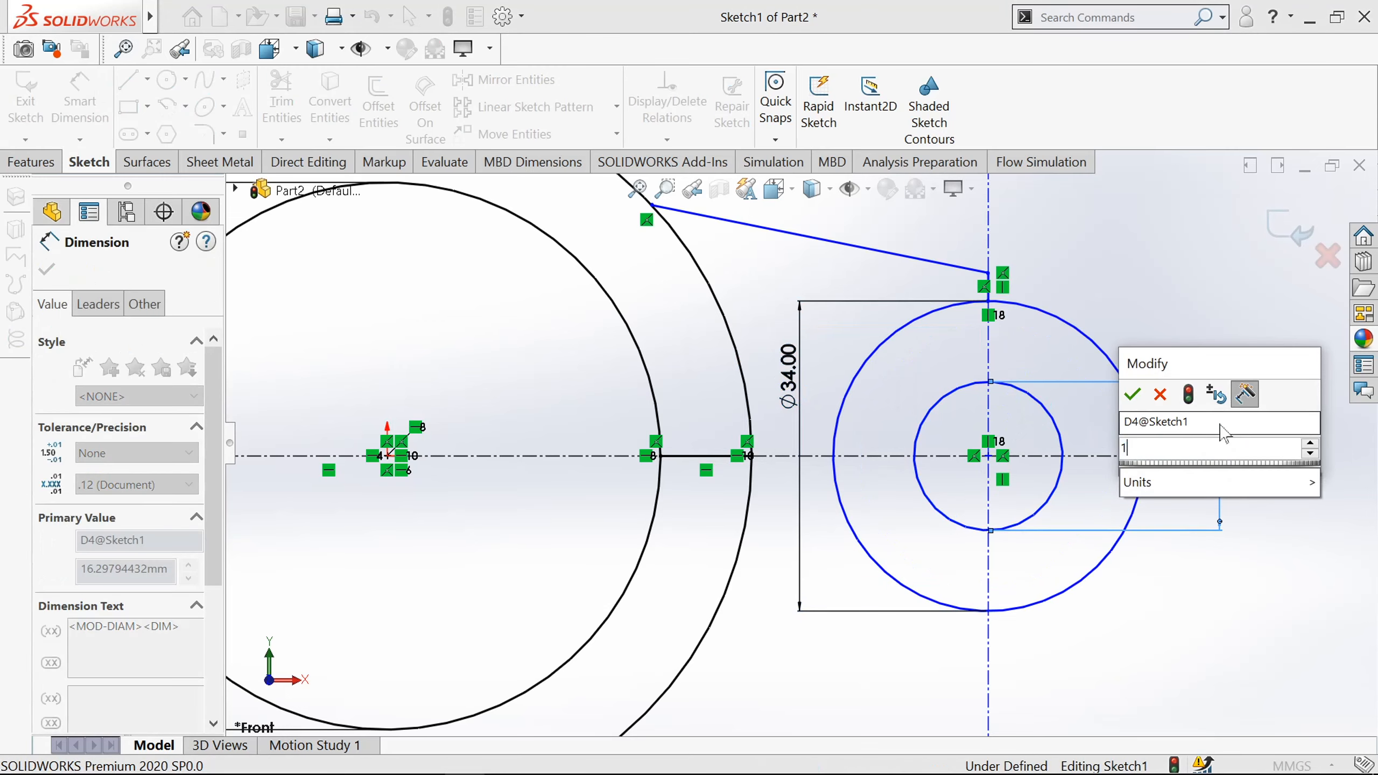
pyautogui.press('Return')
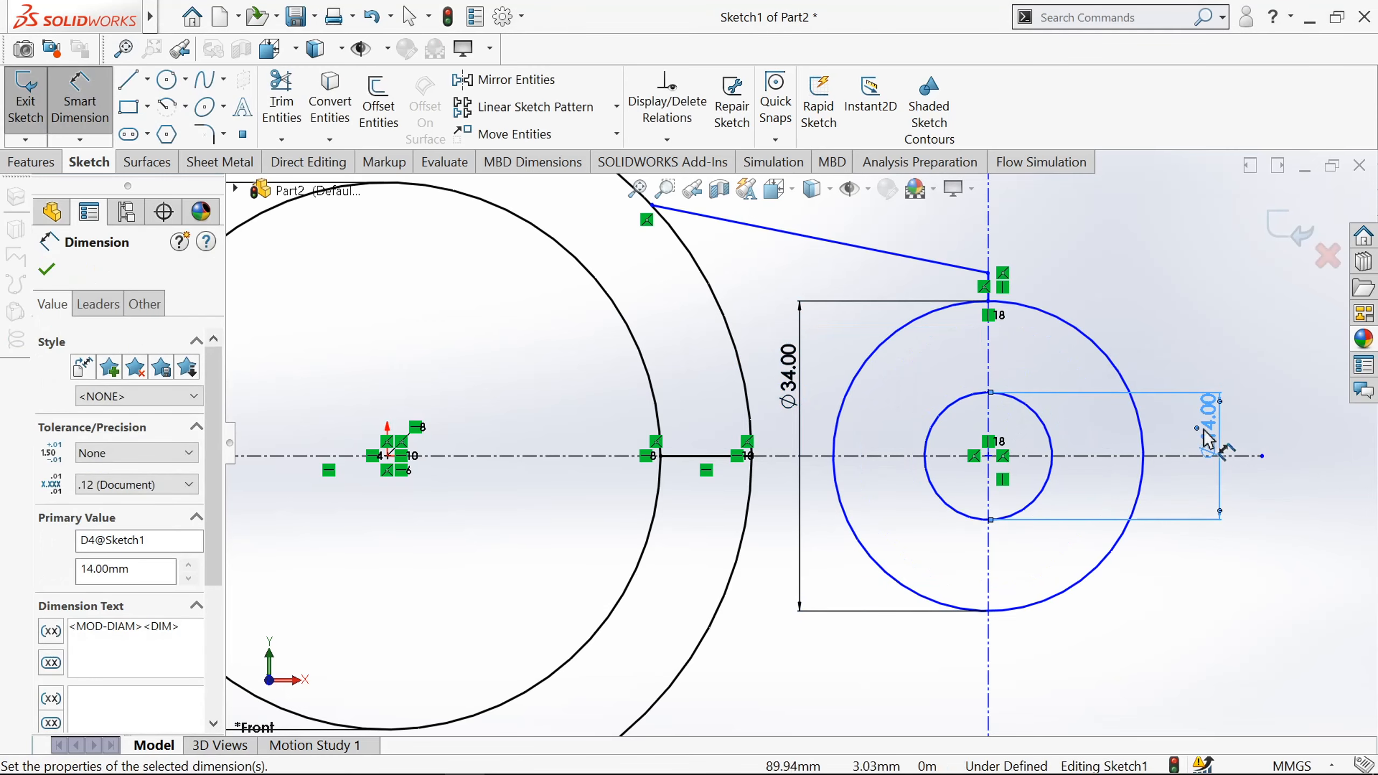
# Step: Dimension the horizontal distance between the origin and the small circles' centre as 60 mm
pyautogui.scroll(-1, 1029, 526)
pyautogui.scroll(2, 1034, 525)
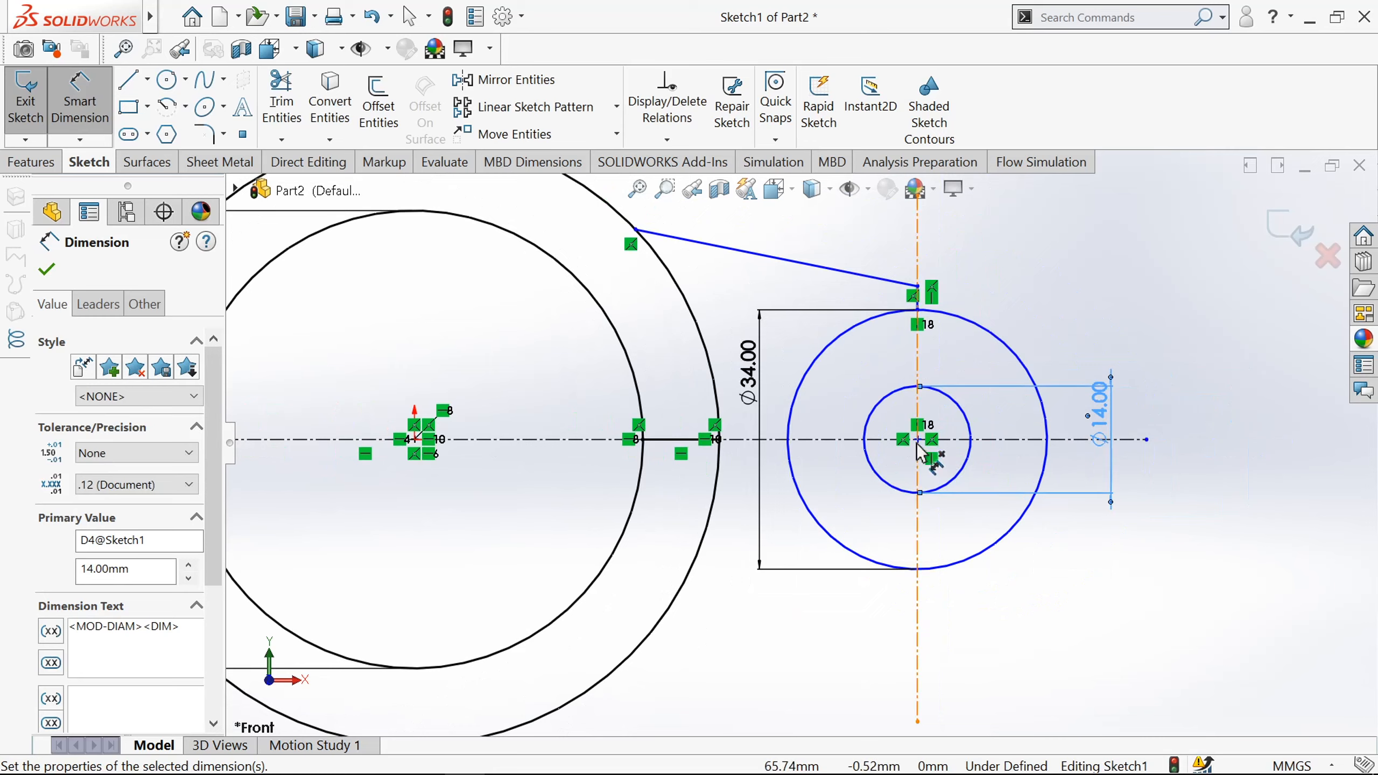
pyautogui.click(918, 440)
pyautogui.click(414, 439)
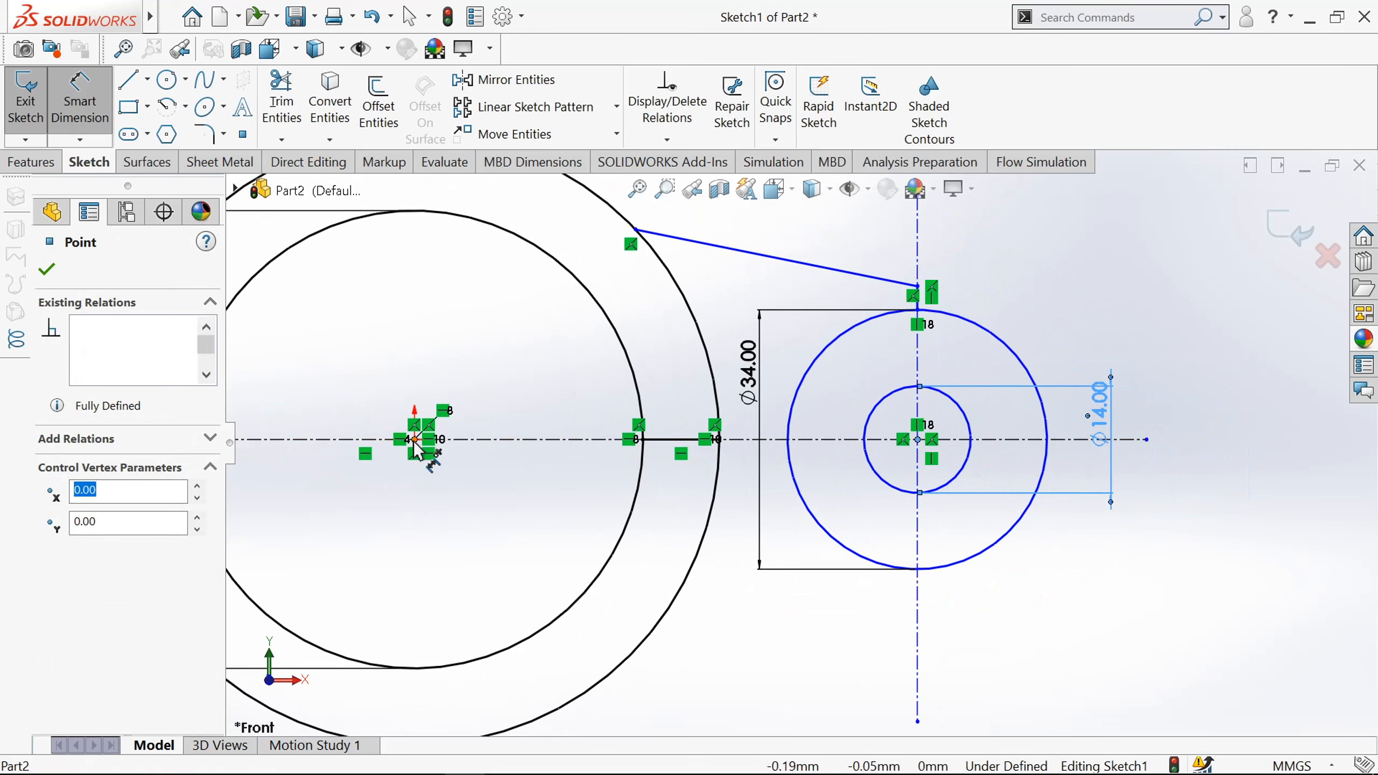
pyautogui.click(753, 675)
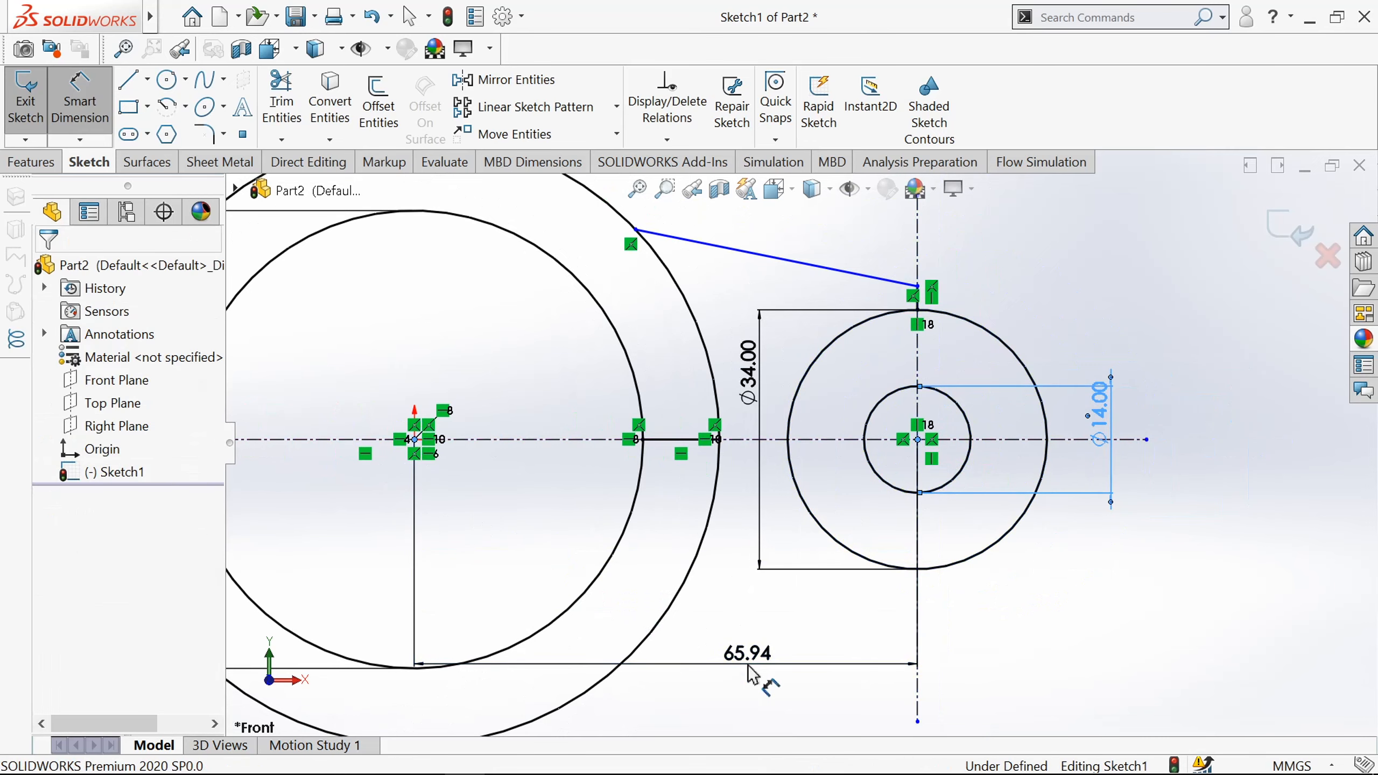
pyautogui.write('60')
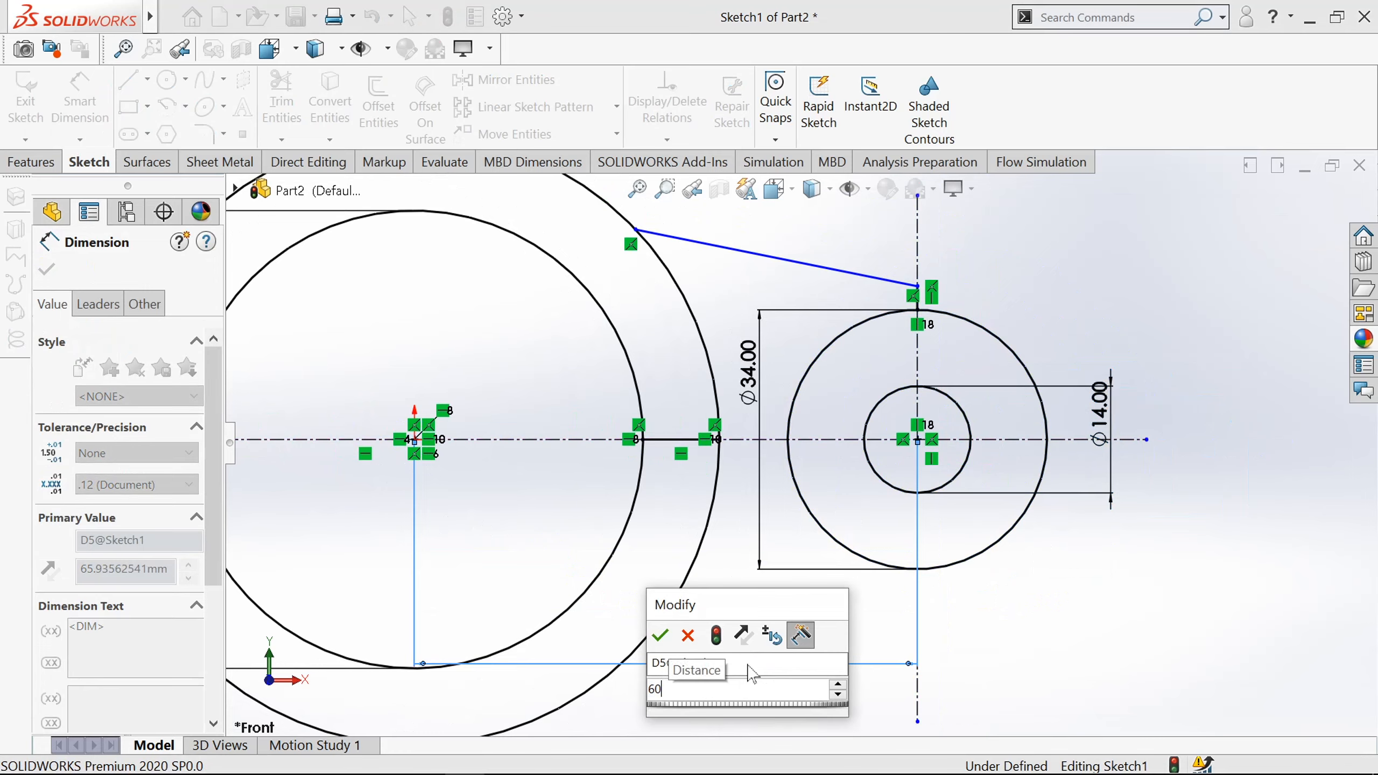
pyautogui.press('Return')
# Step: Dimension the angle between the sloped line and the vertical centerline as 75°
pyautogui.scroll(2, 781, 651)
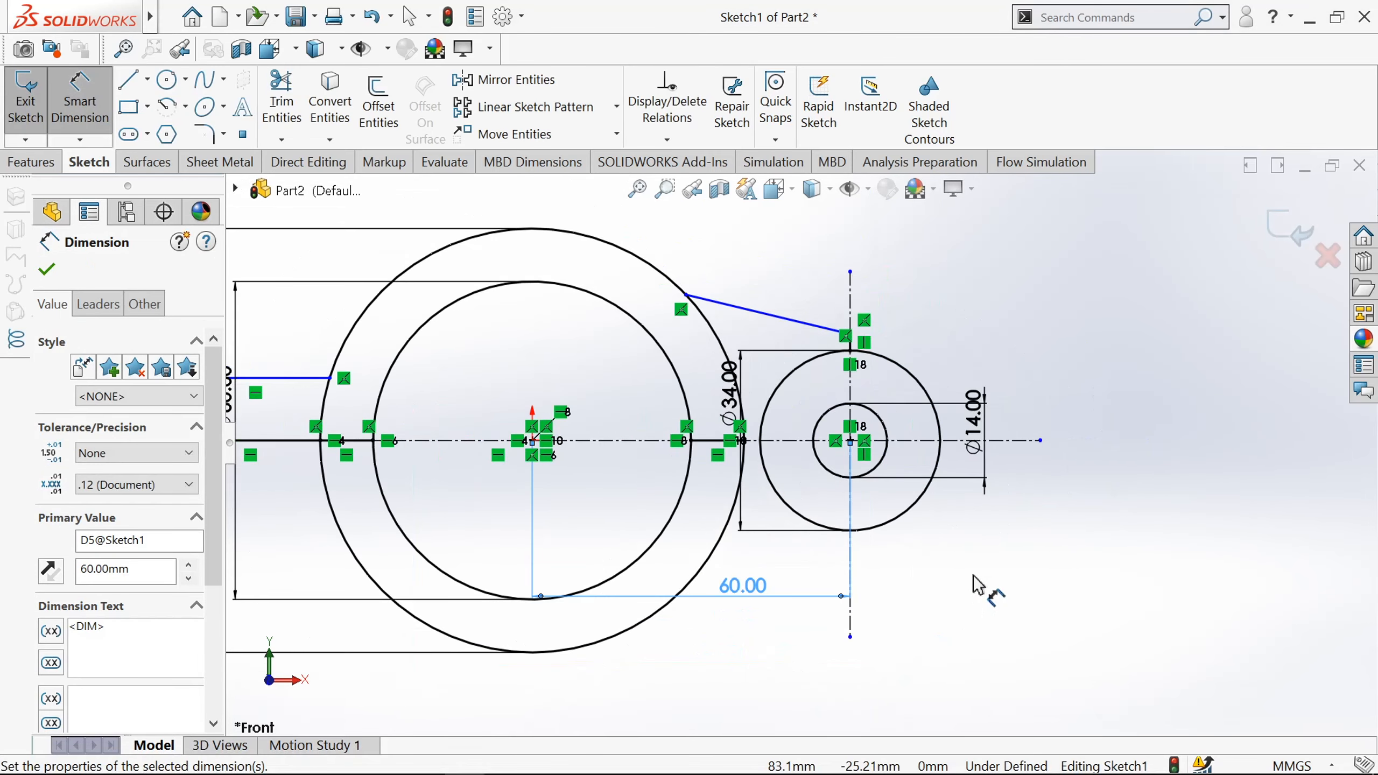
pyautogui.scroll(-1, 977, 586)
pyautogui.scroll(2, 786, 339)
pyautogui.scroll(-3, 781, 337)
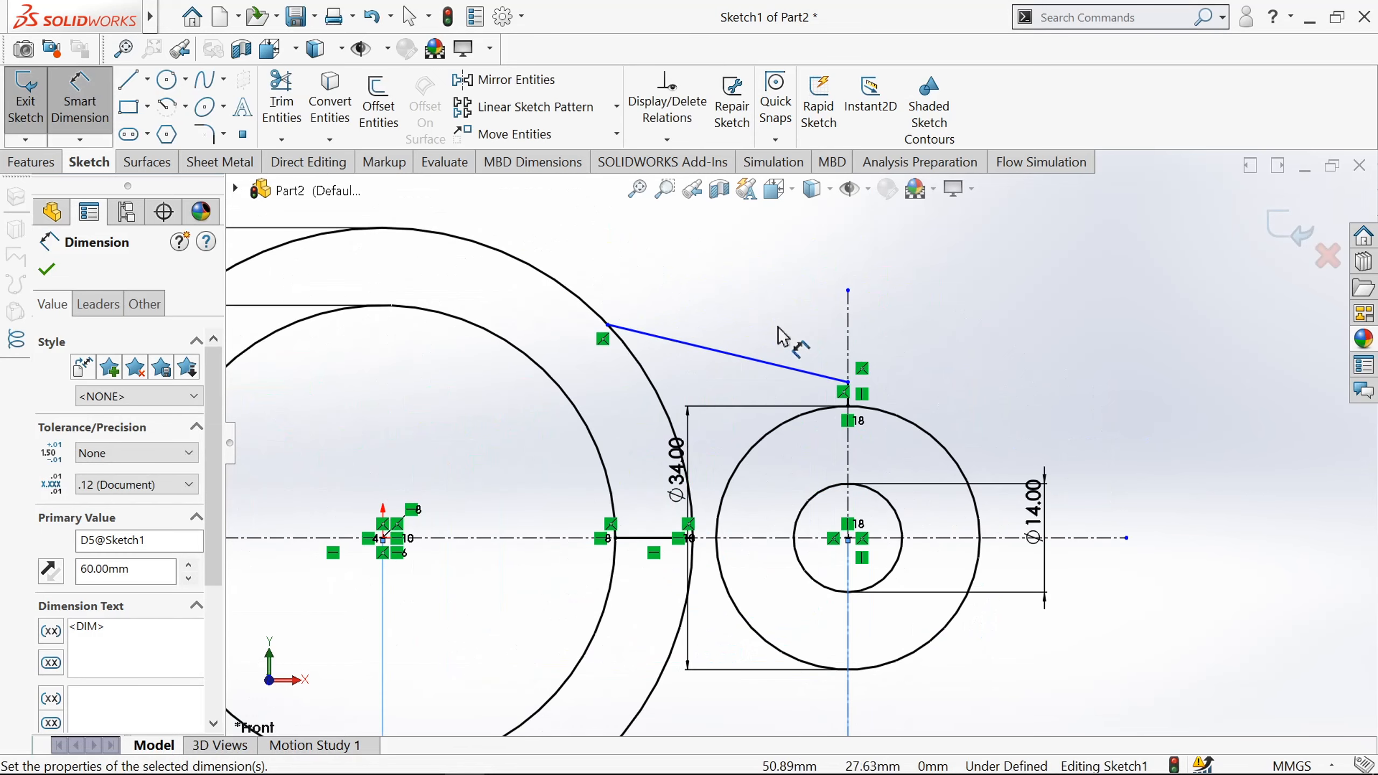
pyautogui.click(822, 373)
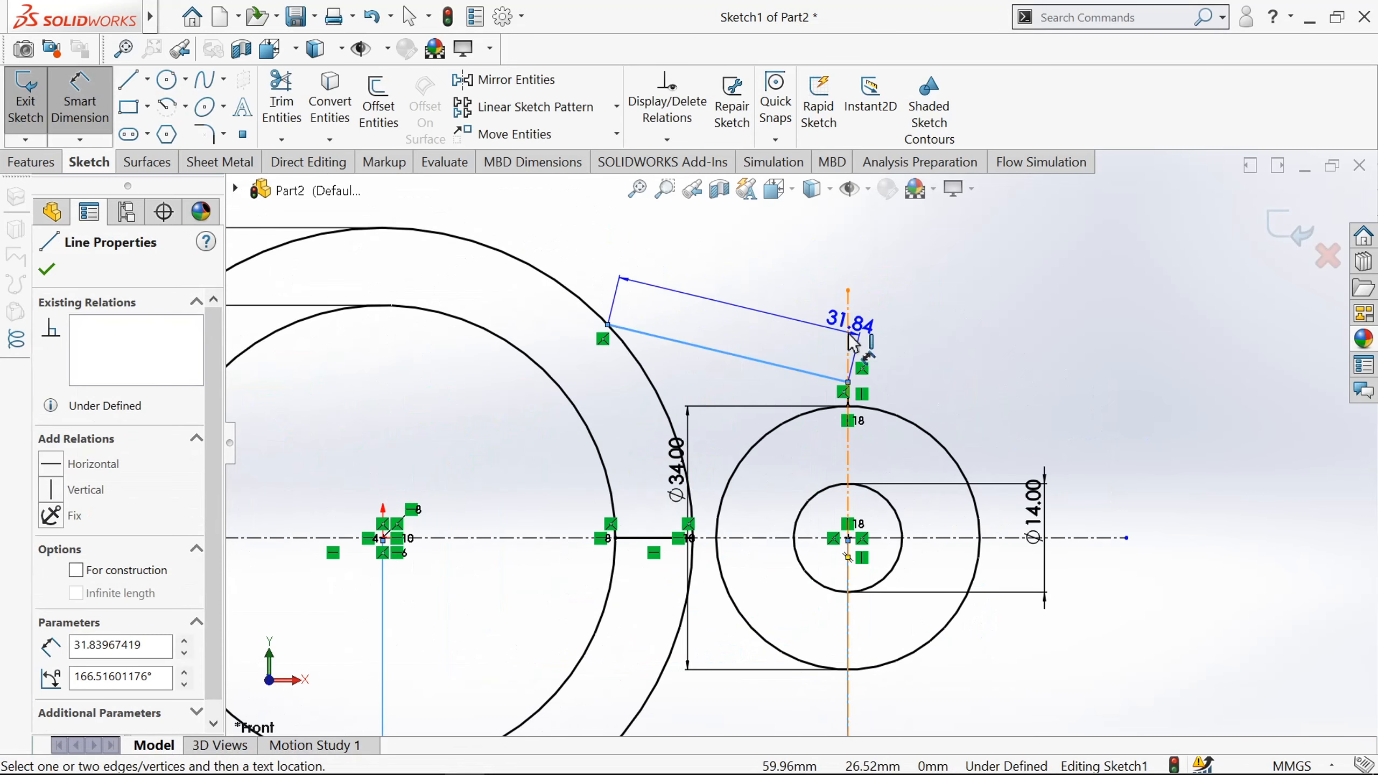
pyautogui.click(849, 341)
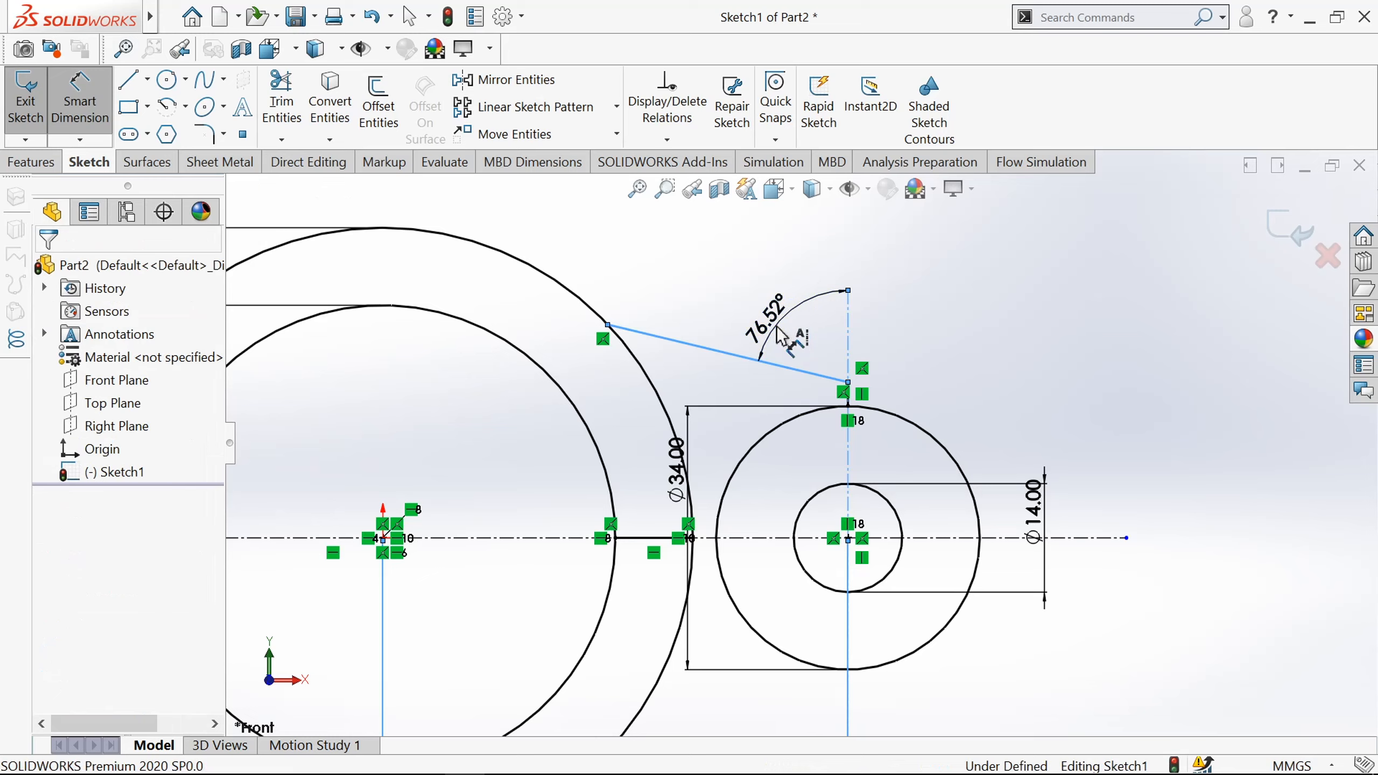
pyautogui.click(781, 336)
pyautogui.write('75')
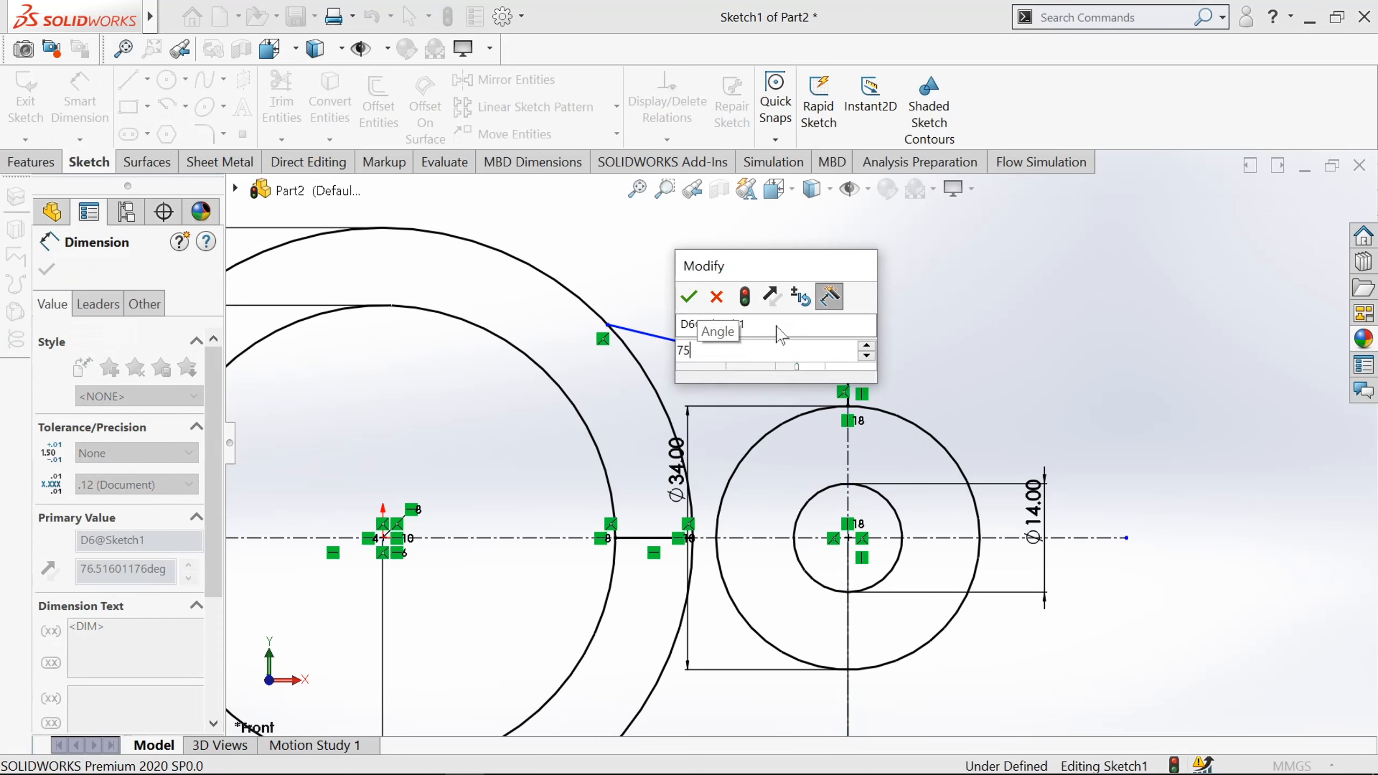
pyautogui.press('Return')
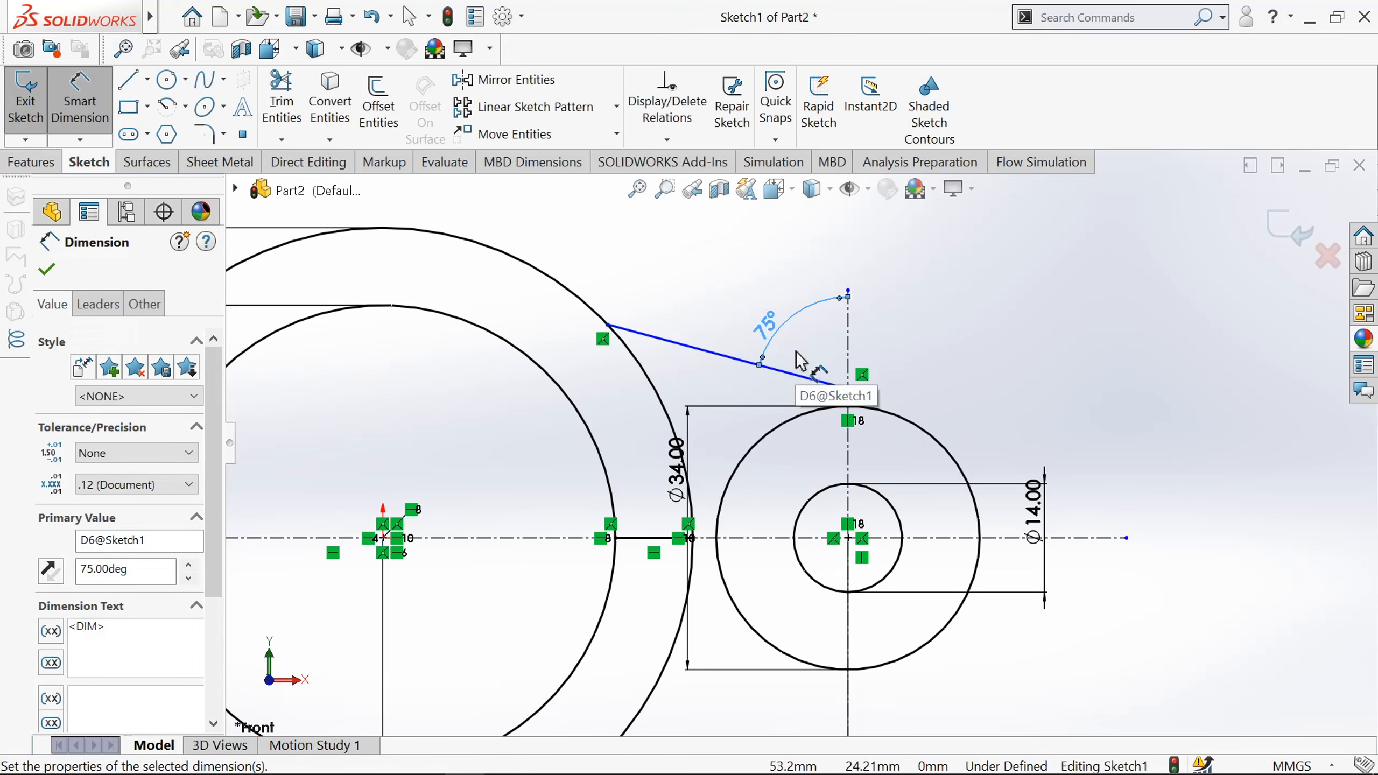
pyautogui.press('Escape')
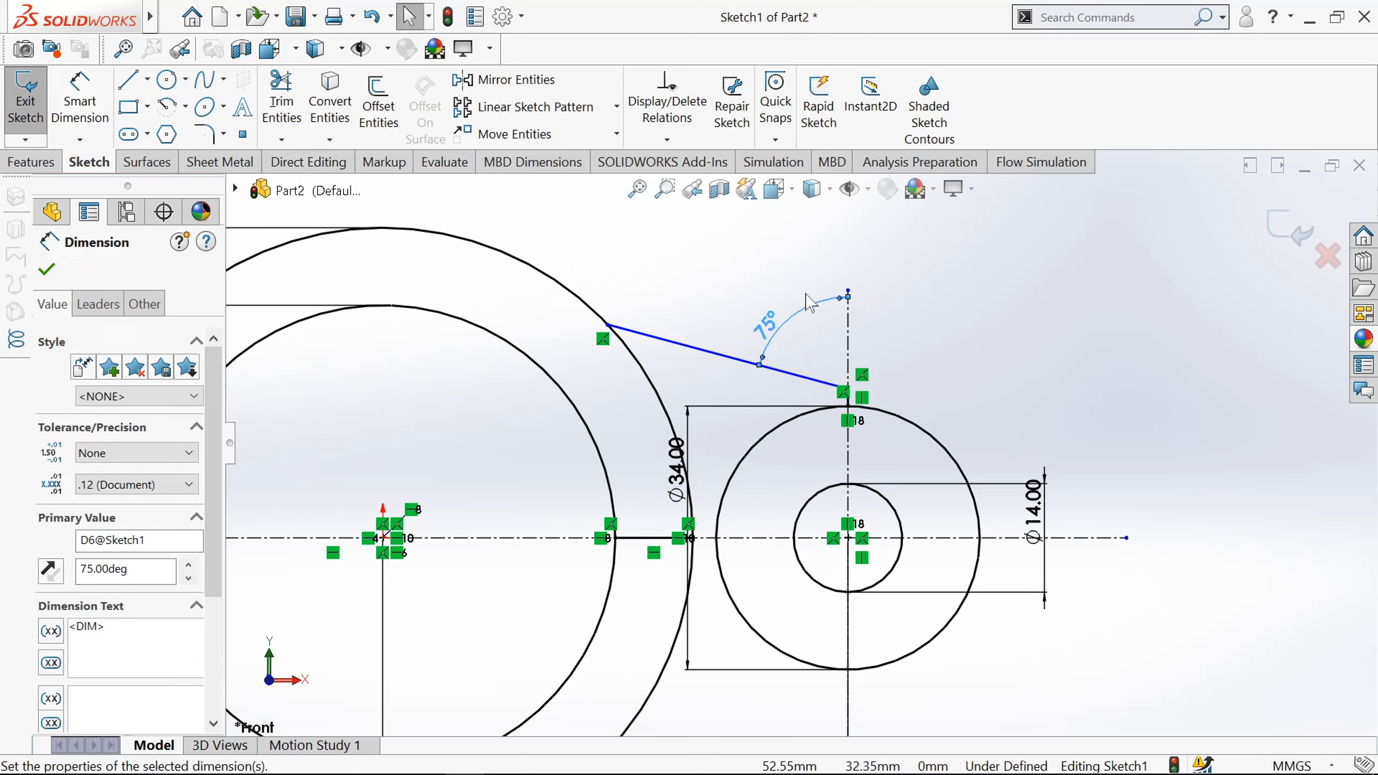
pyautogui.click(52, 272)
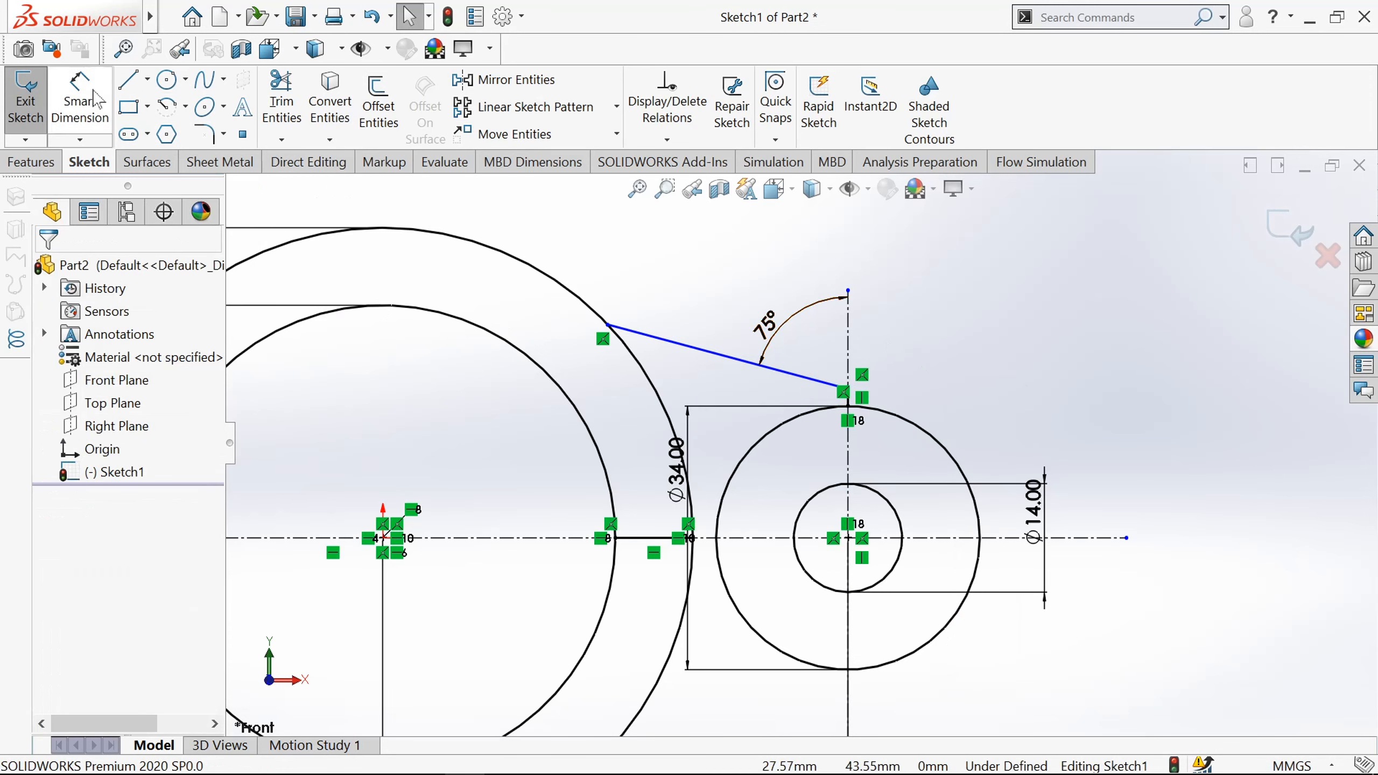
# Step: Draw a horizontal line about 22 mm long from the vertical centerline, between the two small circles' tops, to the large outer circle
pyautogui.click(128, 79)
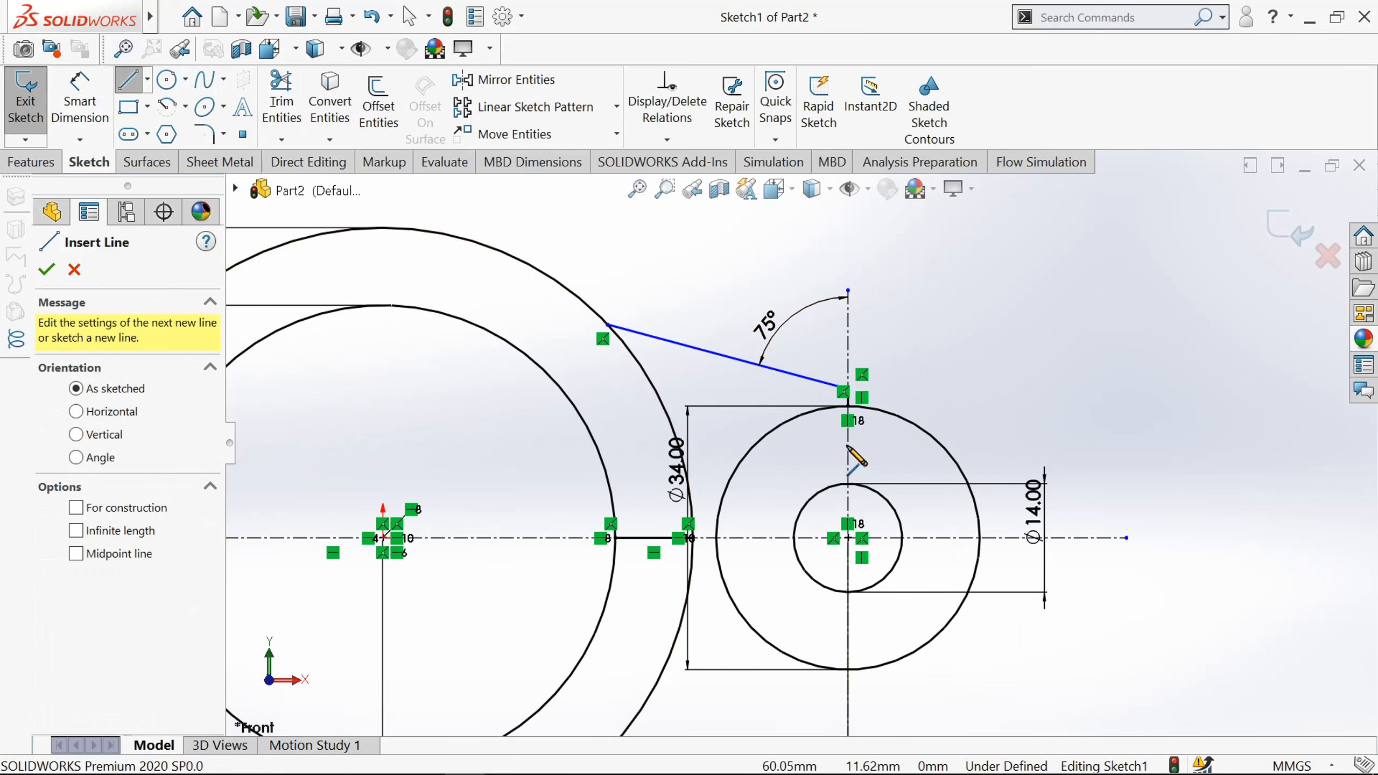
pyautogui.click(848, 441)
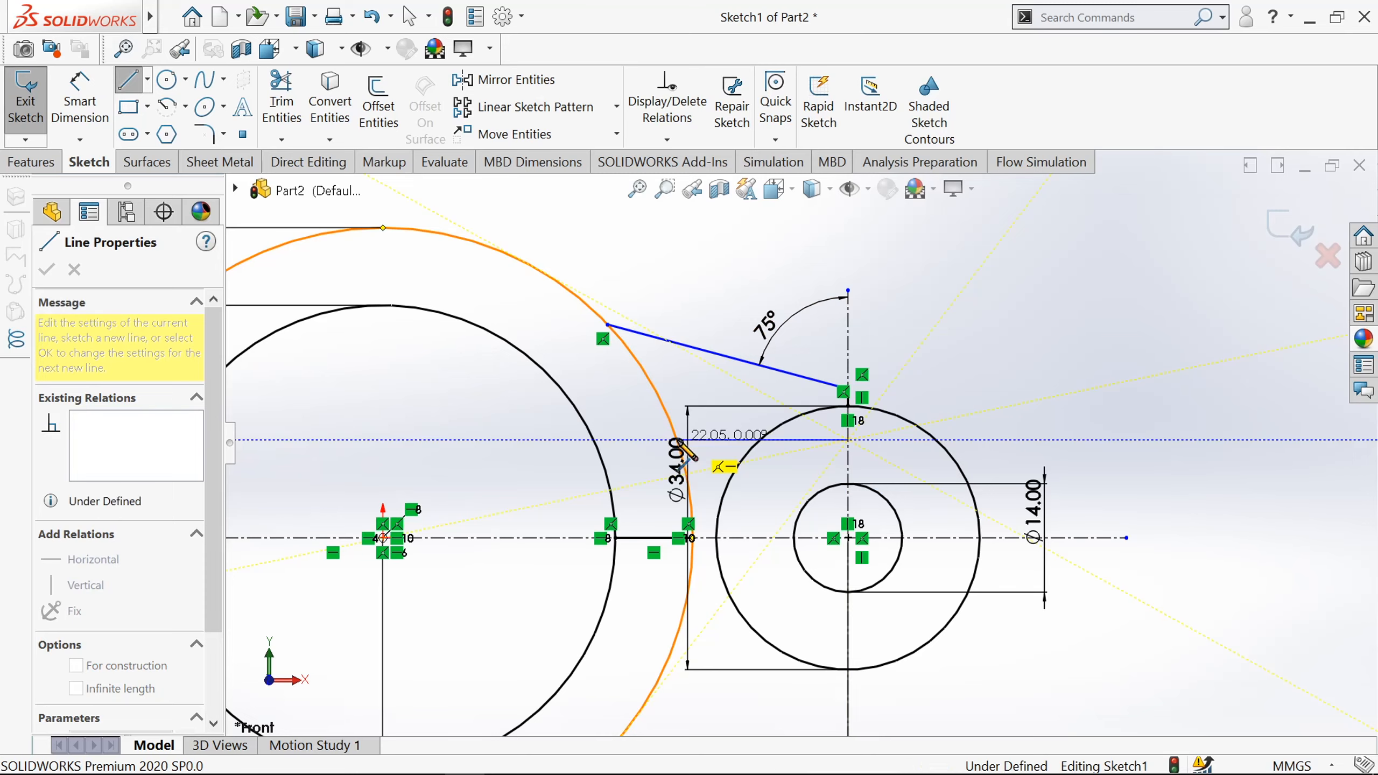
pyautogui.click(691, 440)
pyautogui.press('Escape')
pyautogui.press('Escape')
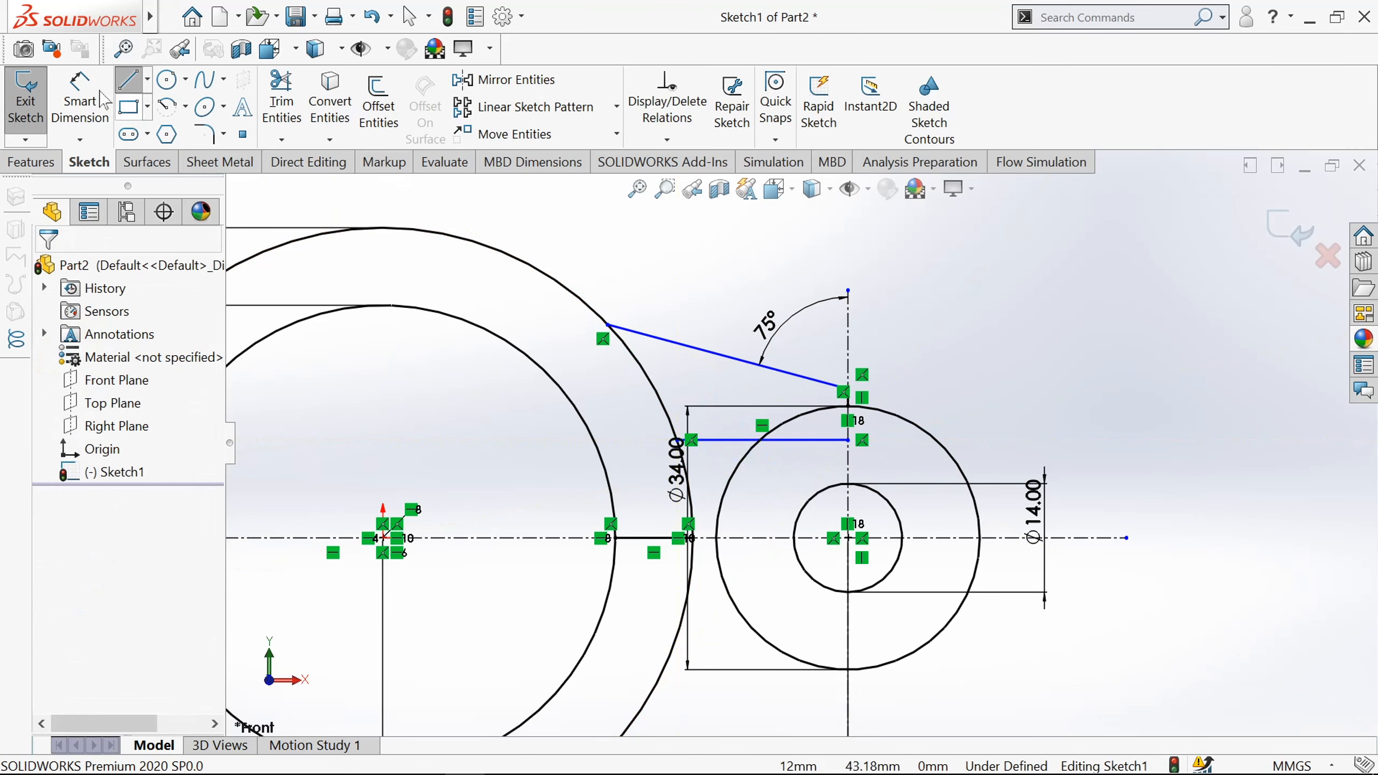
# Step: Extend the horizontal line past the vertical centerline with a second horizontal line about 19 mm long to the right
pyautogui.click(129, 80)
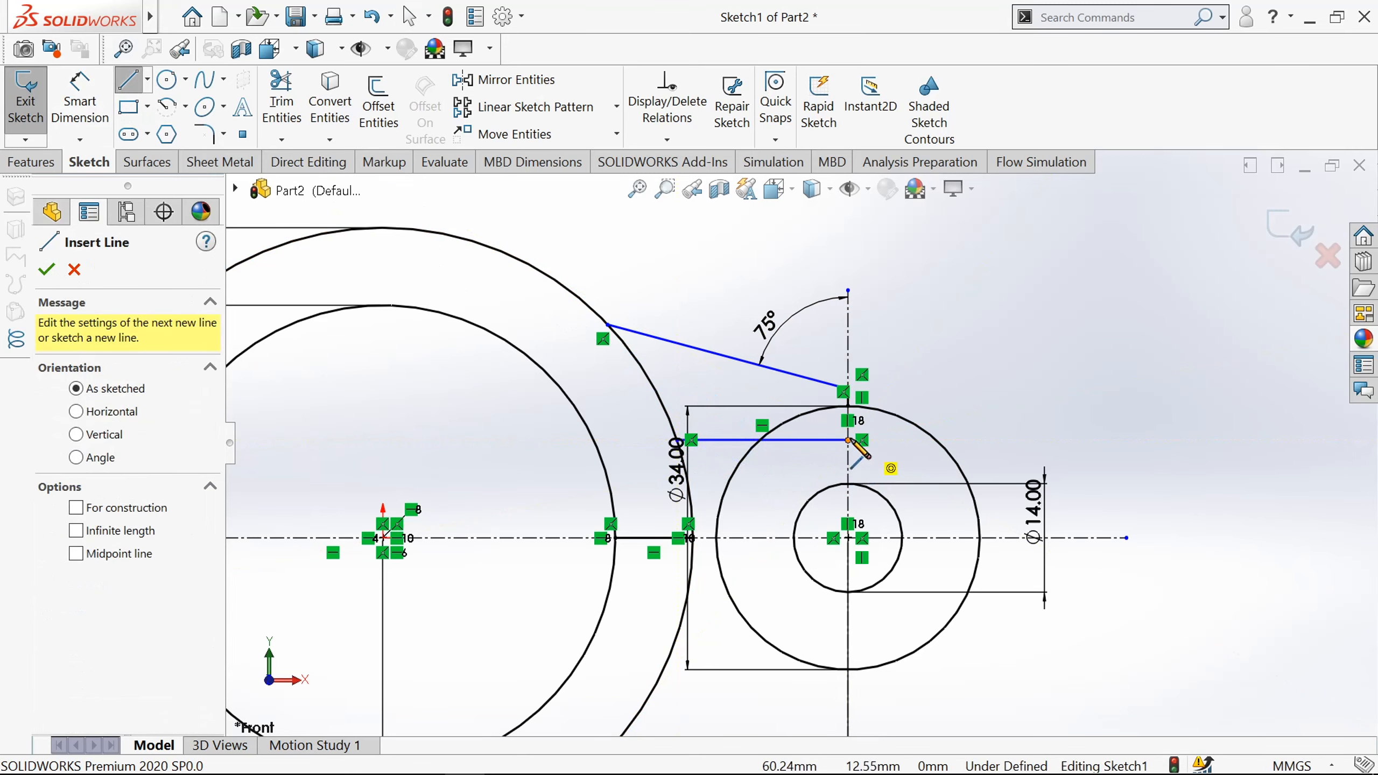
pyautogui.click(849, 440)
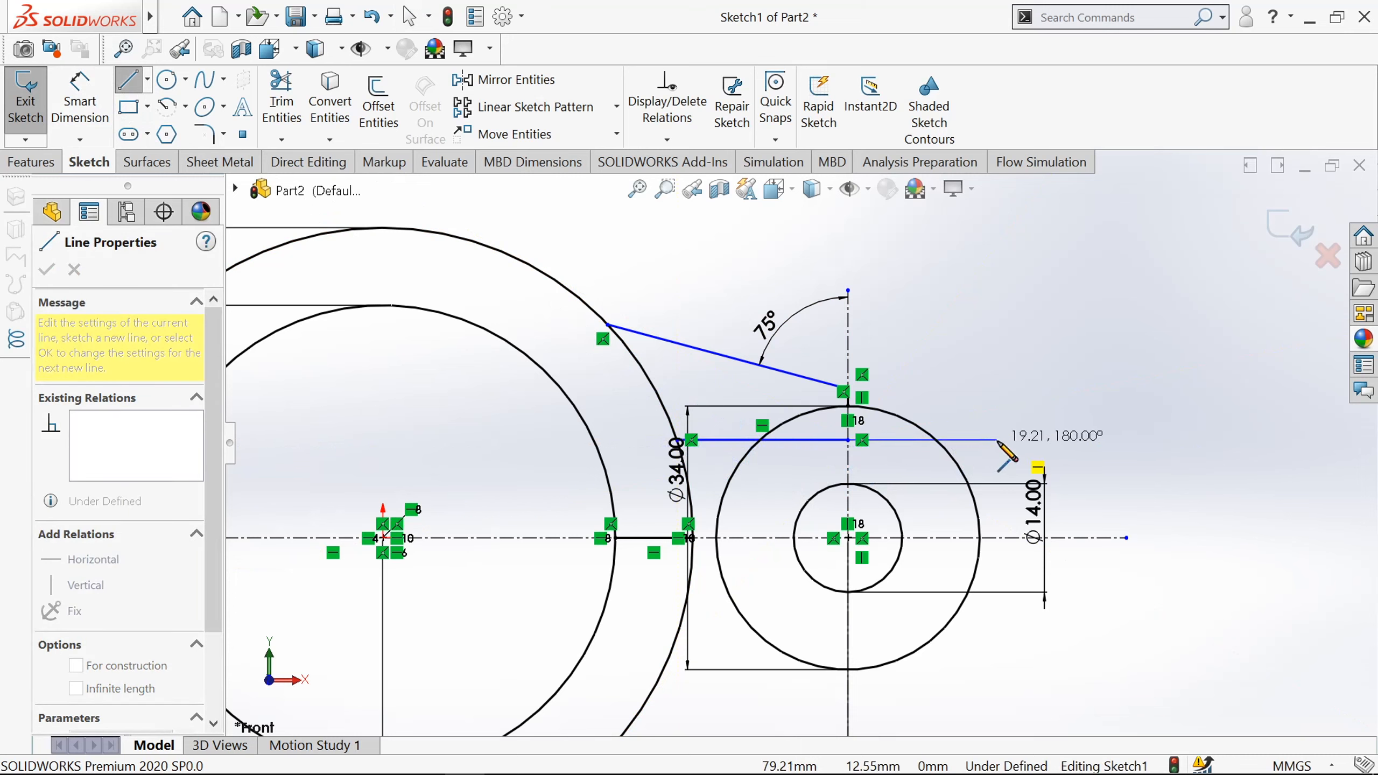
pyautogui.click(997, 441)
pyautogui.press('Escape')
# Step: Dimension the height of the horizontal connecting line above the horizontal centerline as 15 mm
pyautogui.click(89, 117)
pyautogui.scroll(-2, 868, 498)
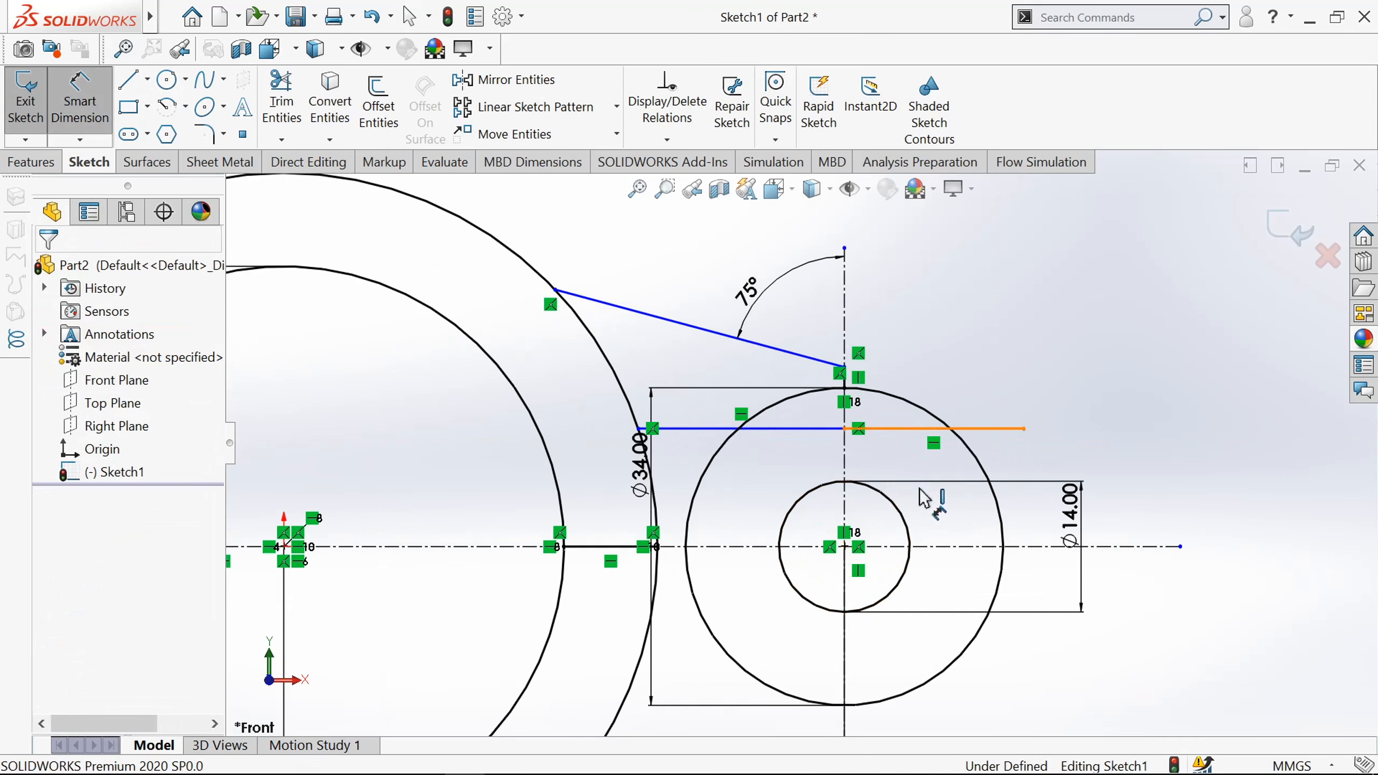
pyautogui.click(922, 430)
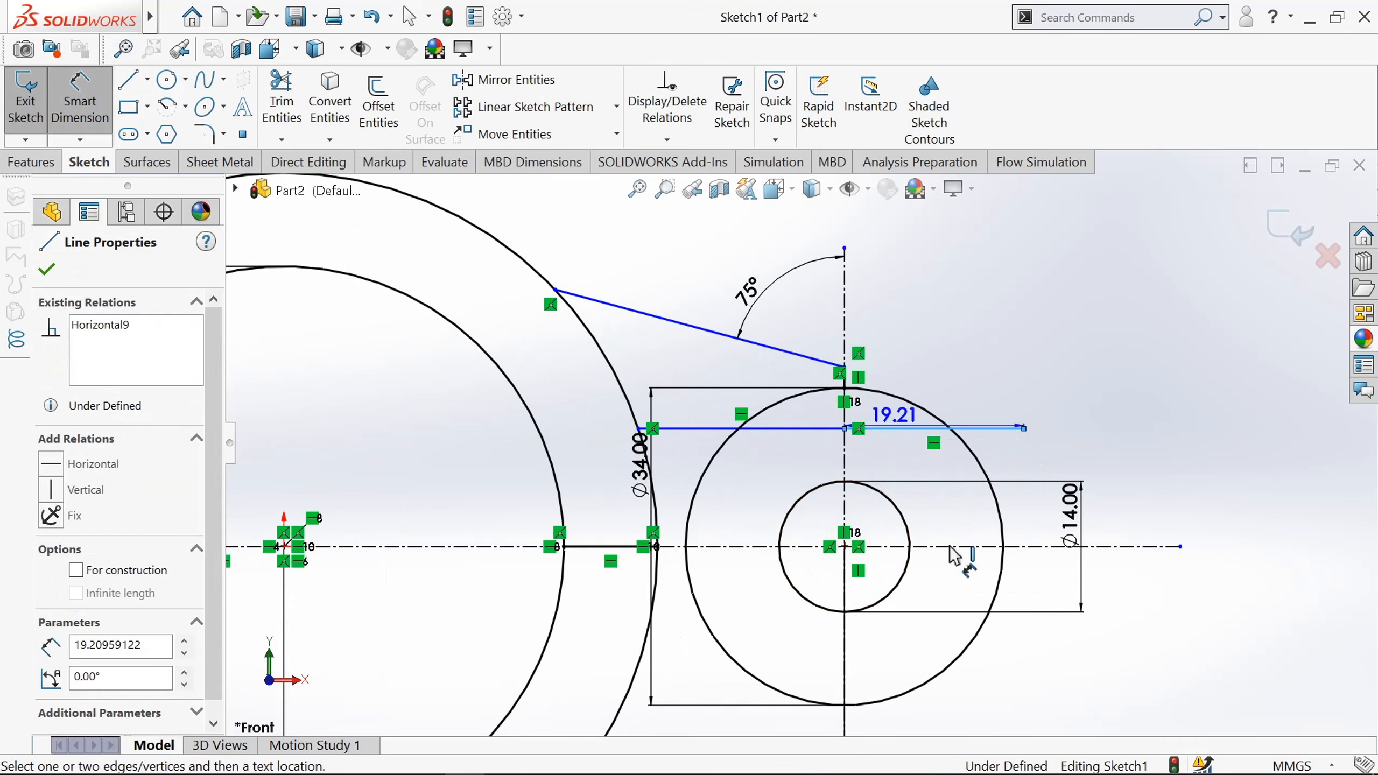
pyautogui.click(1041, 548)
pyautogui.click(1186, 505)
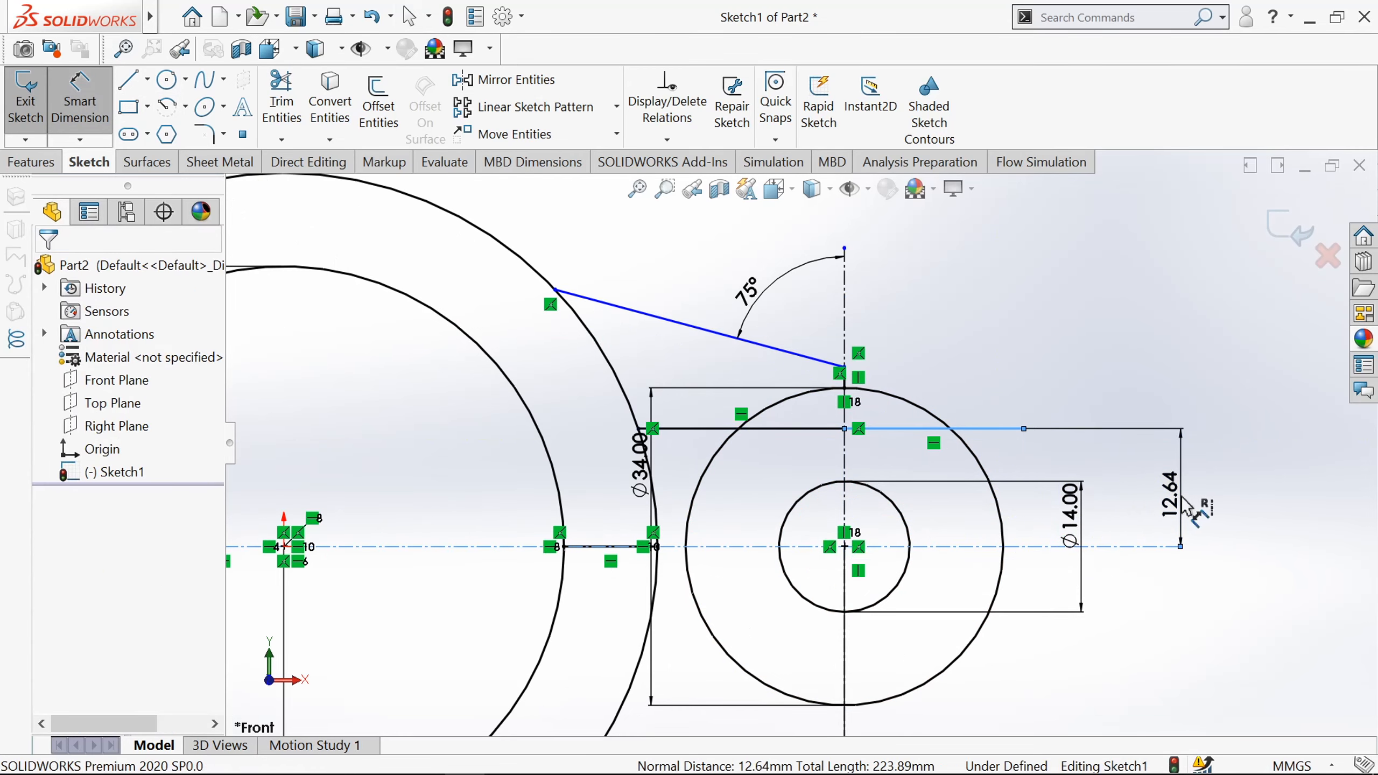
pyautogui.write('15')
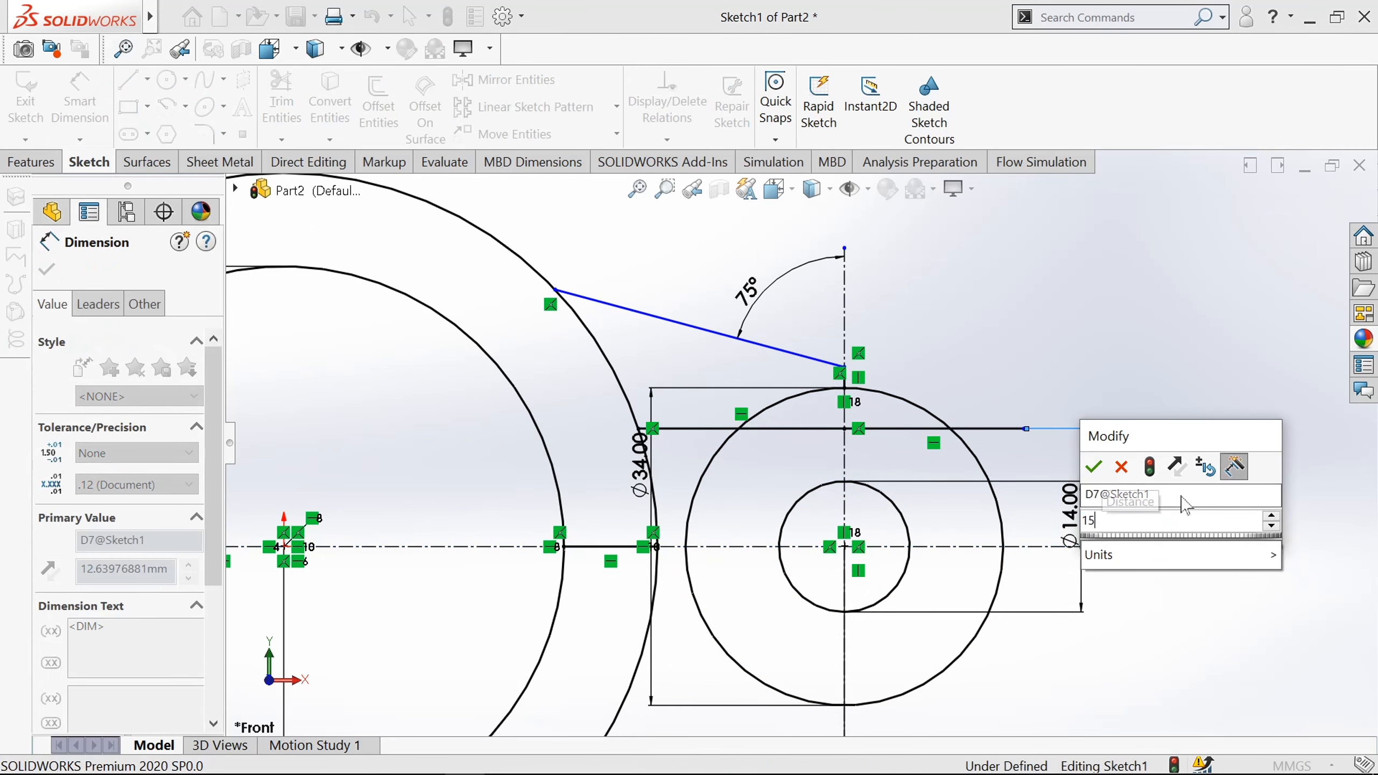
pyautogui.press('Return')
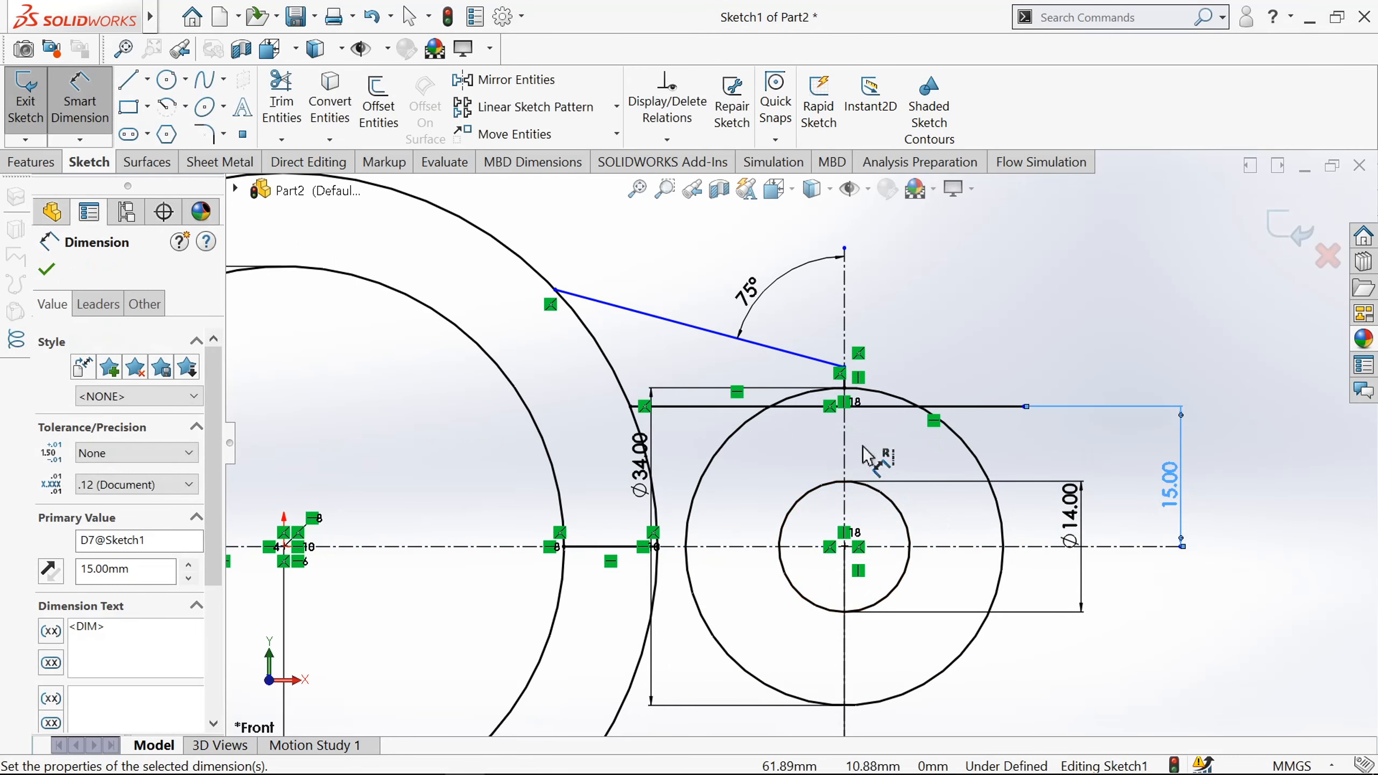
# Step: Draw a short vertical line along the vertical centerline from the top of the 34 mm circle down to the horizontal connecting line
pyautogui.scroll(2, 869, 456)
pyautogui.scroll(1, 868, 456)
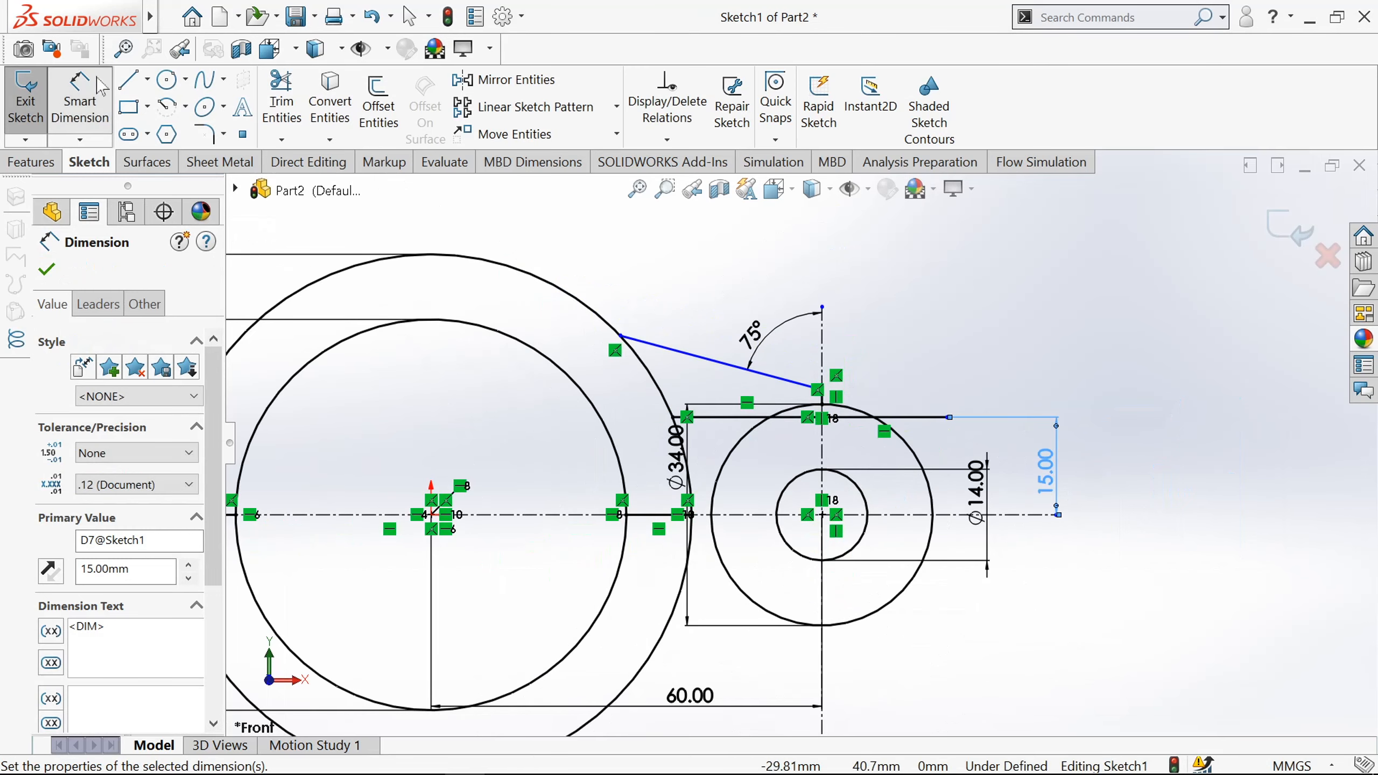
pyautogui.click(128, 79)
pyautogui.scroll(-5, 844, 463)
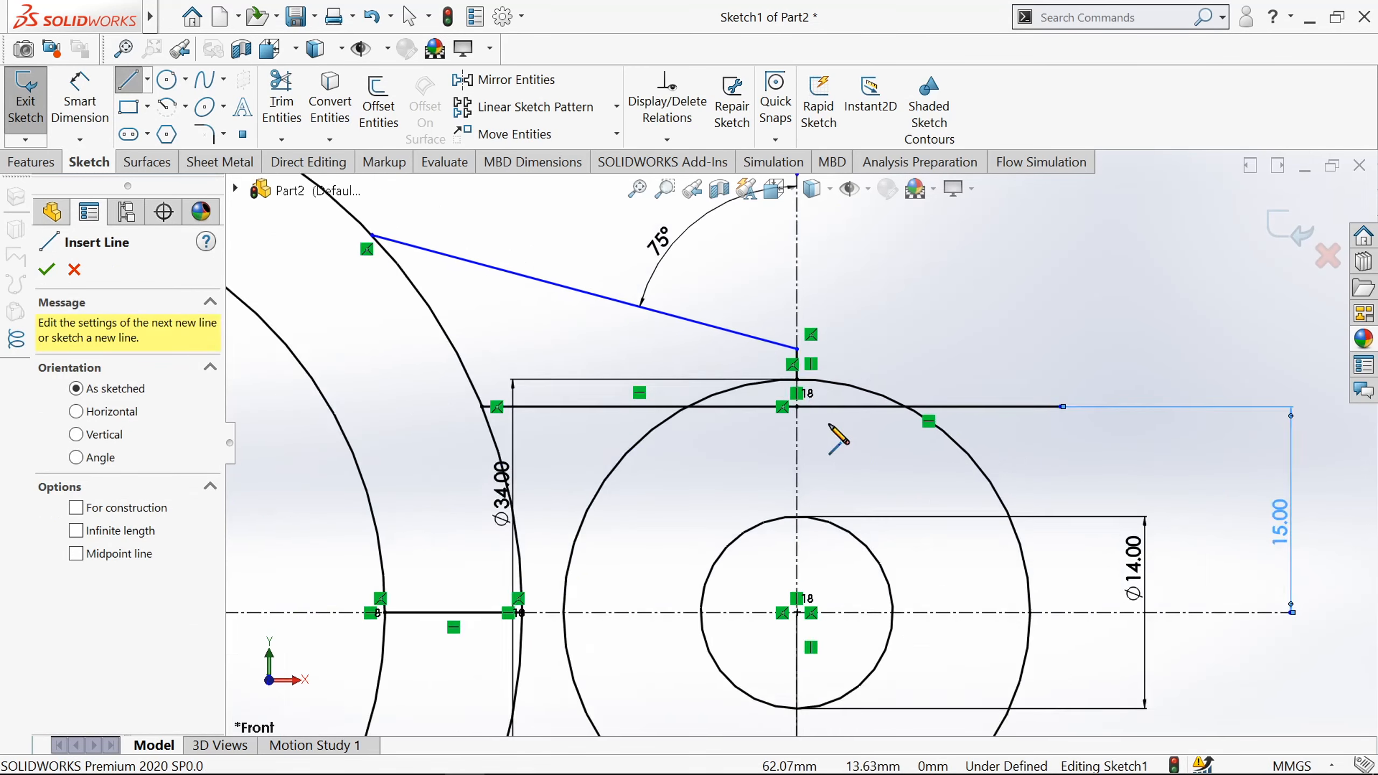
pyautogui.click(755, 336)
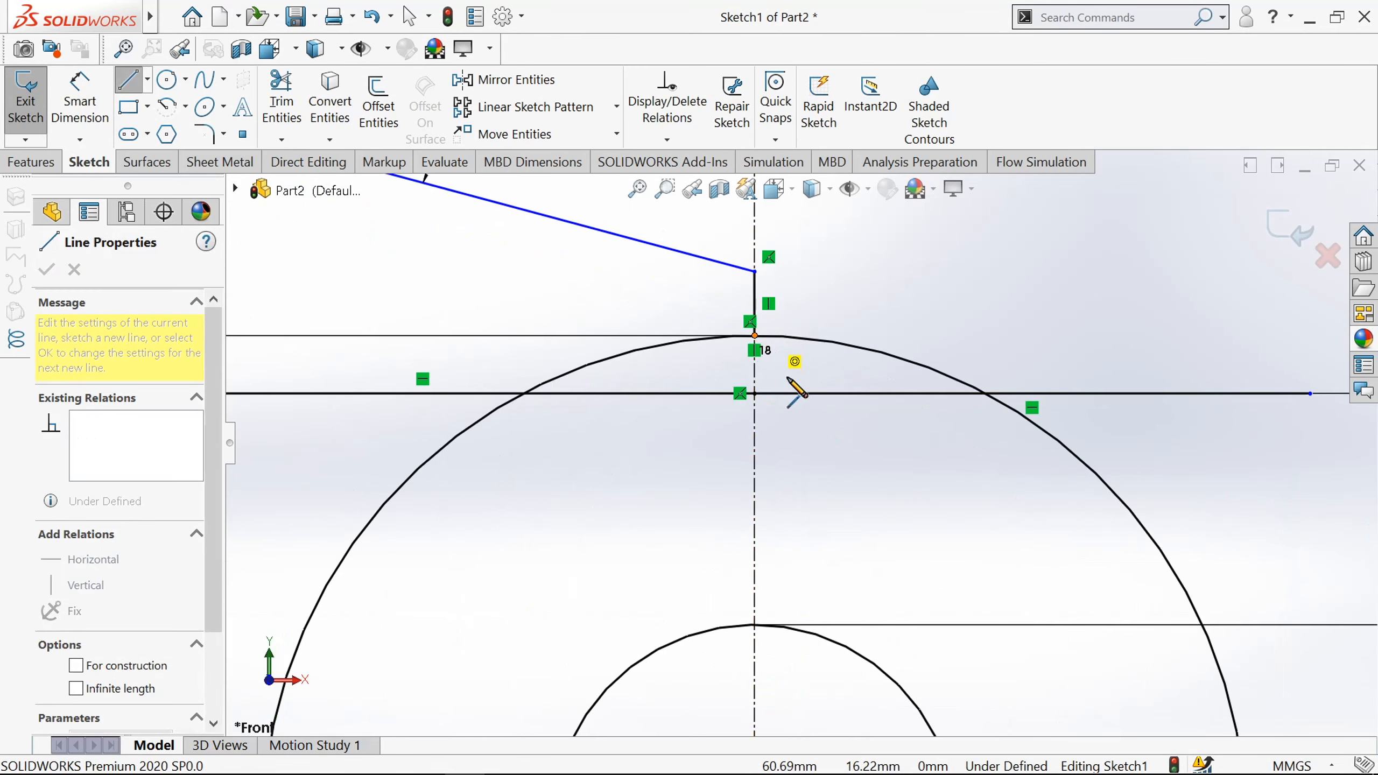
pyautogui.click(755, 393)
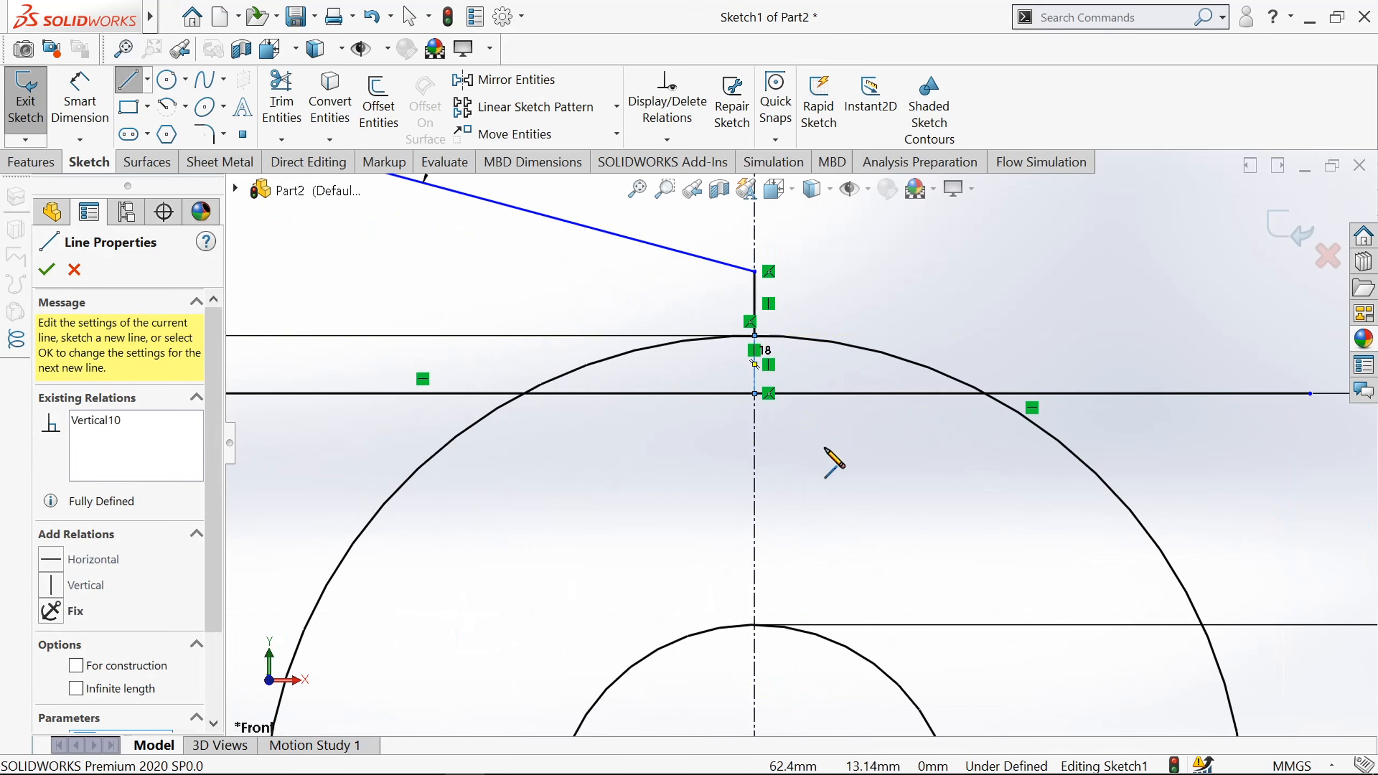
pyautogui.press('Escape')
# Step: Trim the 34 mm circle's arc above the horizontal line, the line's overhang beyond the circle, and the circle's remaining upper-left arc
pyautogui.scroll(5, 824, 456)
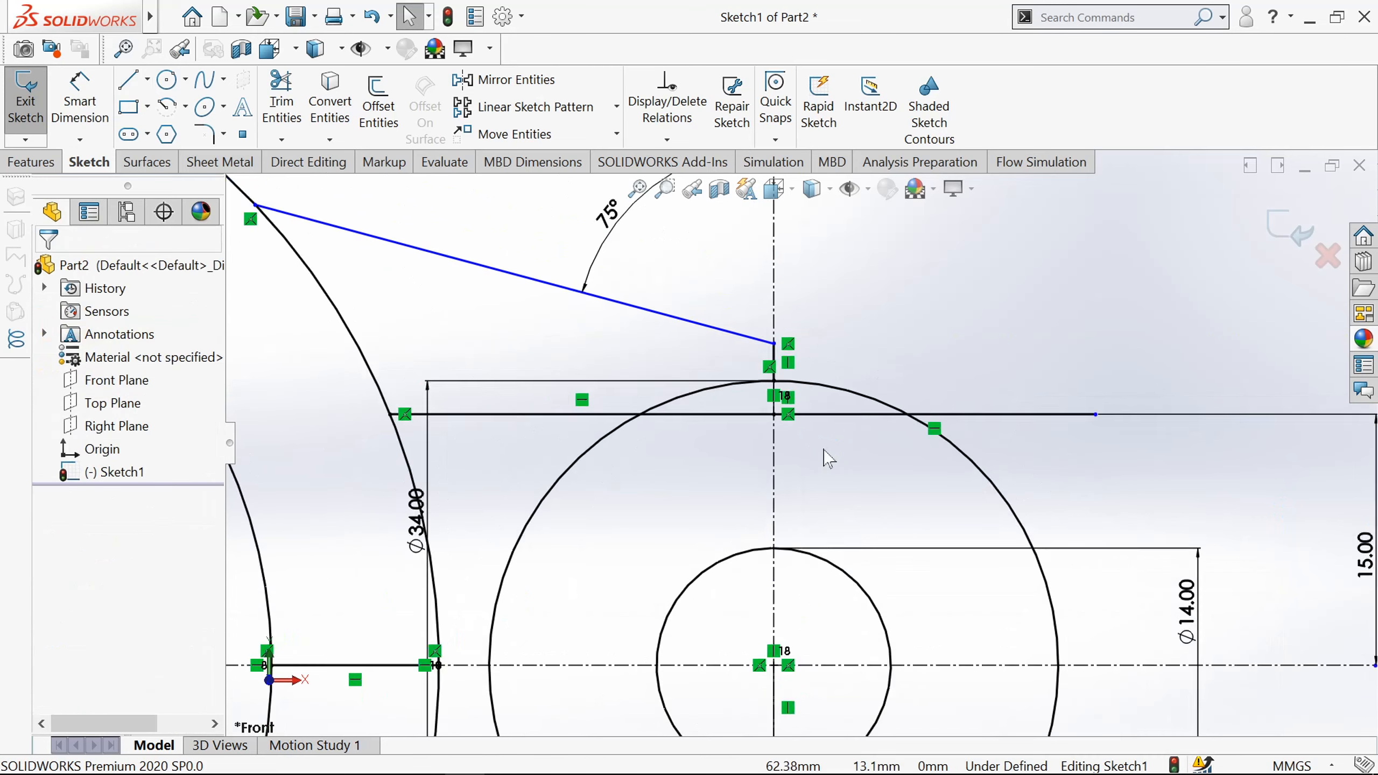
pyautogui.scroll(-2, 726, 458)
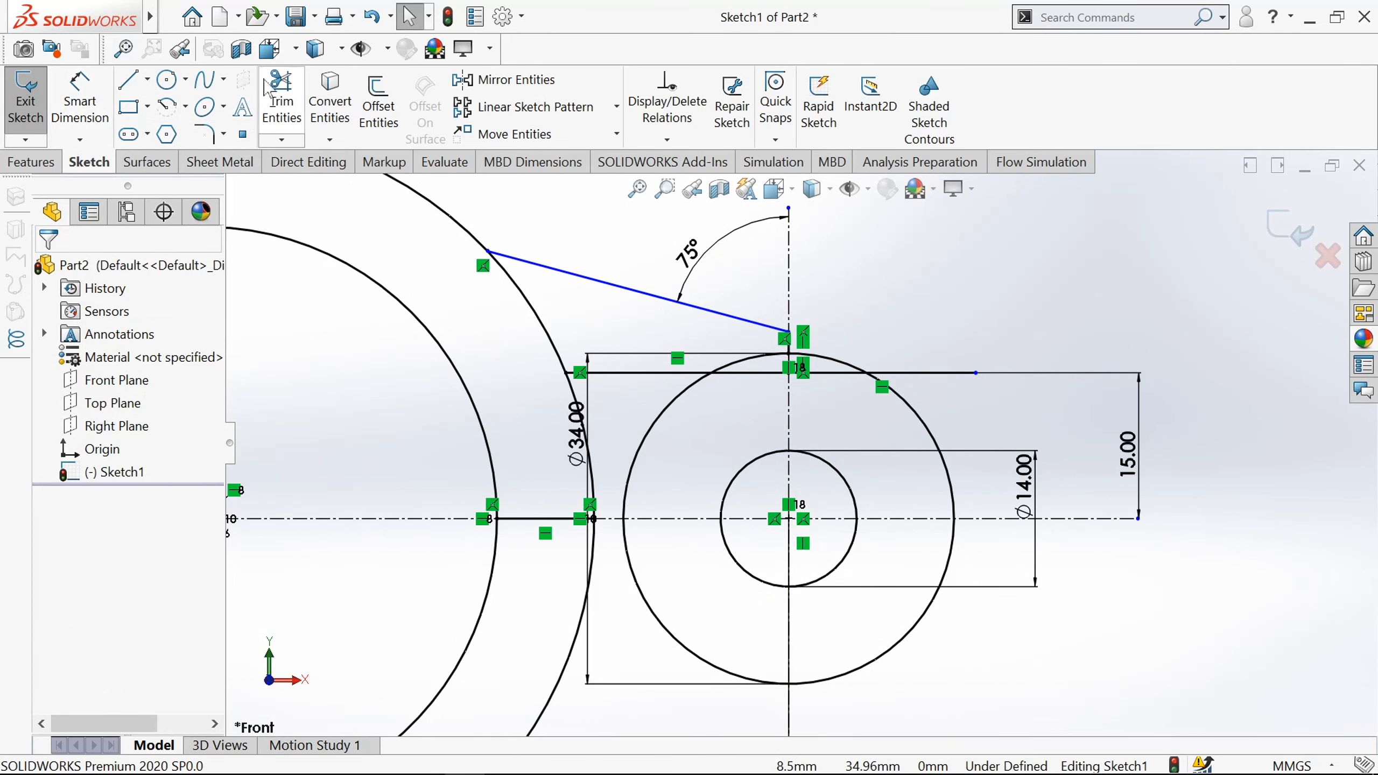
pyautogui.click(279, 106)
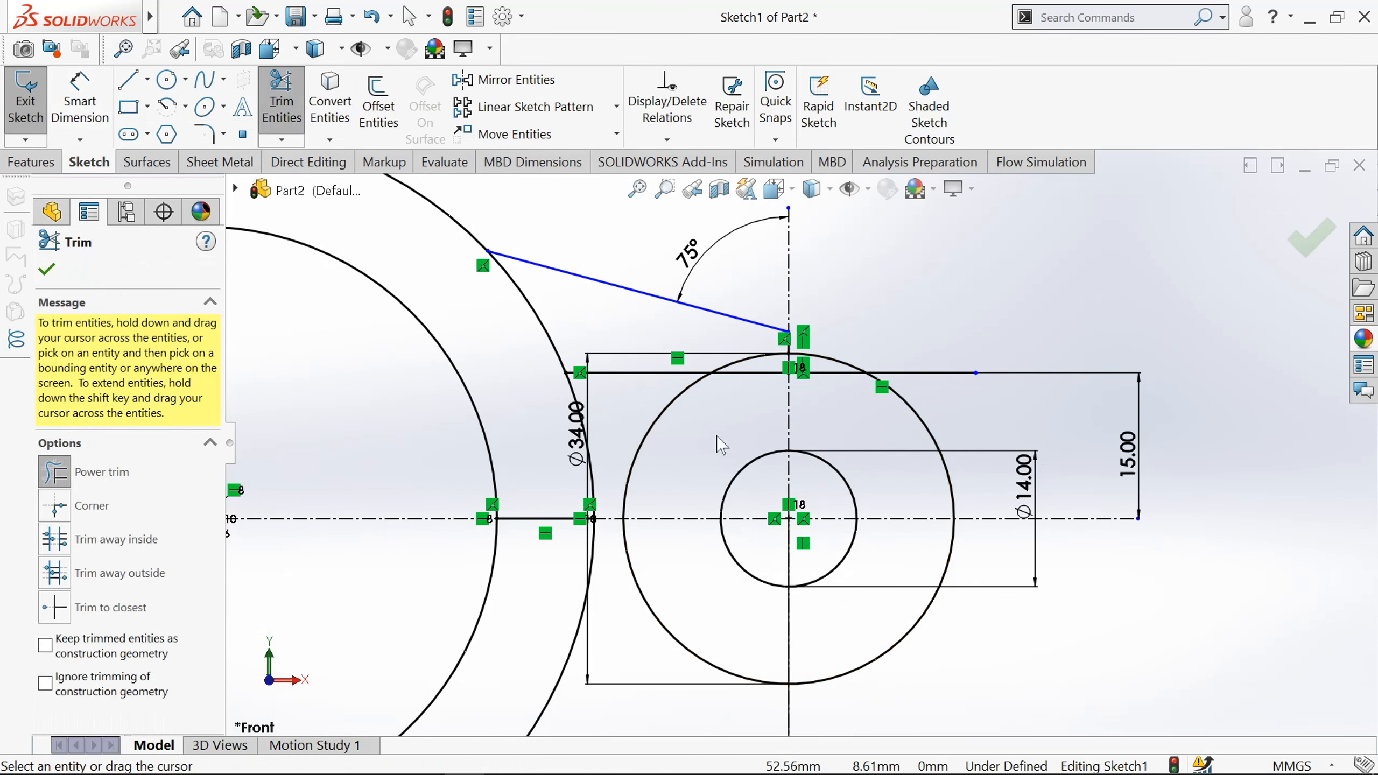
pyautogui.scroll(-2, 718, 442)
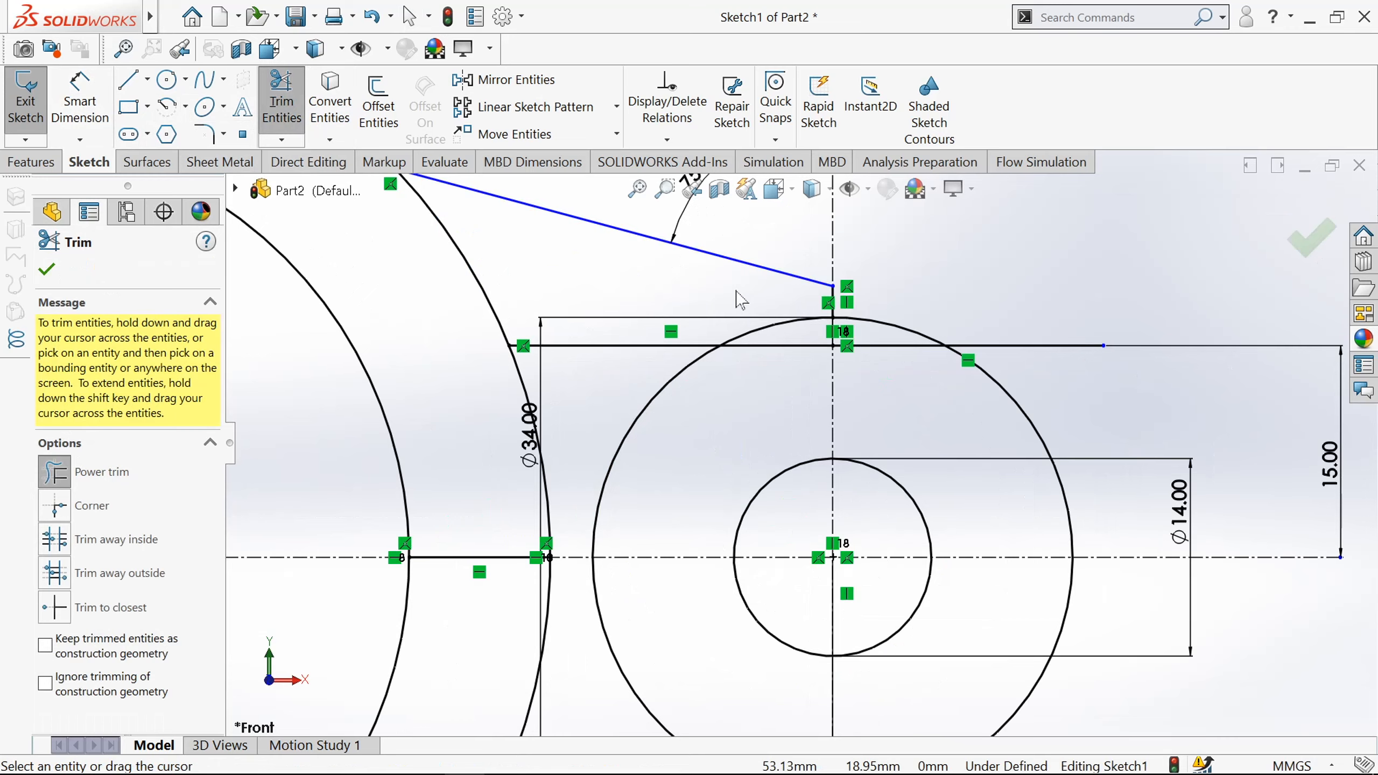
pyautogui.moveTo(759, 315)
pyautogui.mouseDown()
pyautogui.moveTo(784, 348)
pyautogui.moveTo(918, 326)
pyautogui.mouseUp()
pyautogui.scroll(-2, 877, 352)
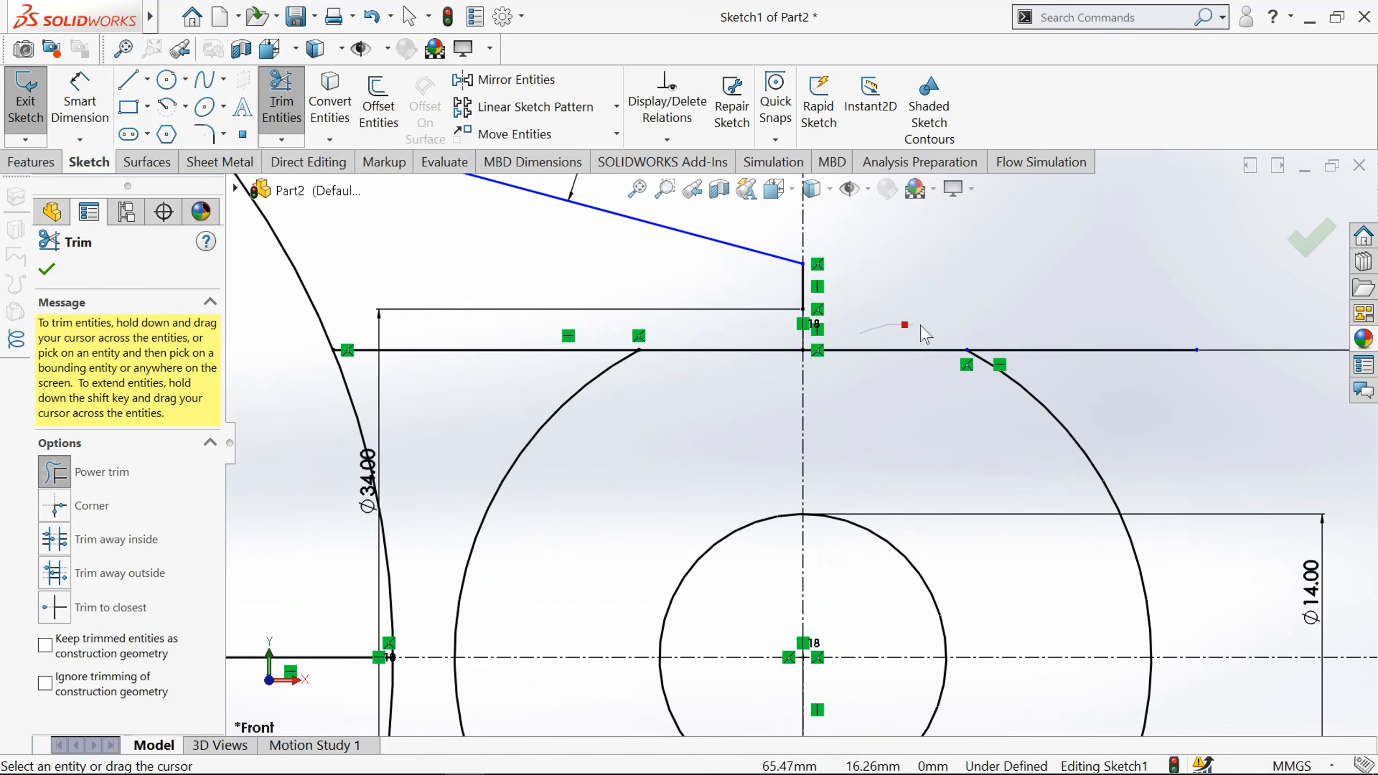
pyautogui.scroll(-1, 922, 376)
pyautogui.moveTo(1102, 387); pyautogui.dragTo(1072, 342)
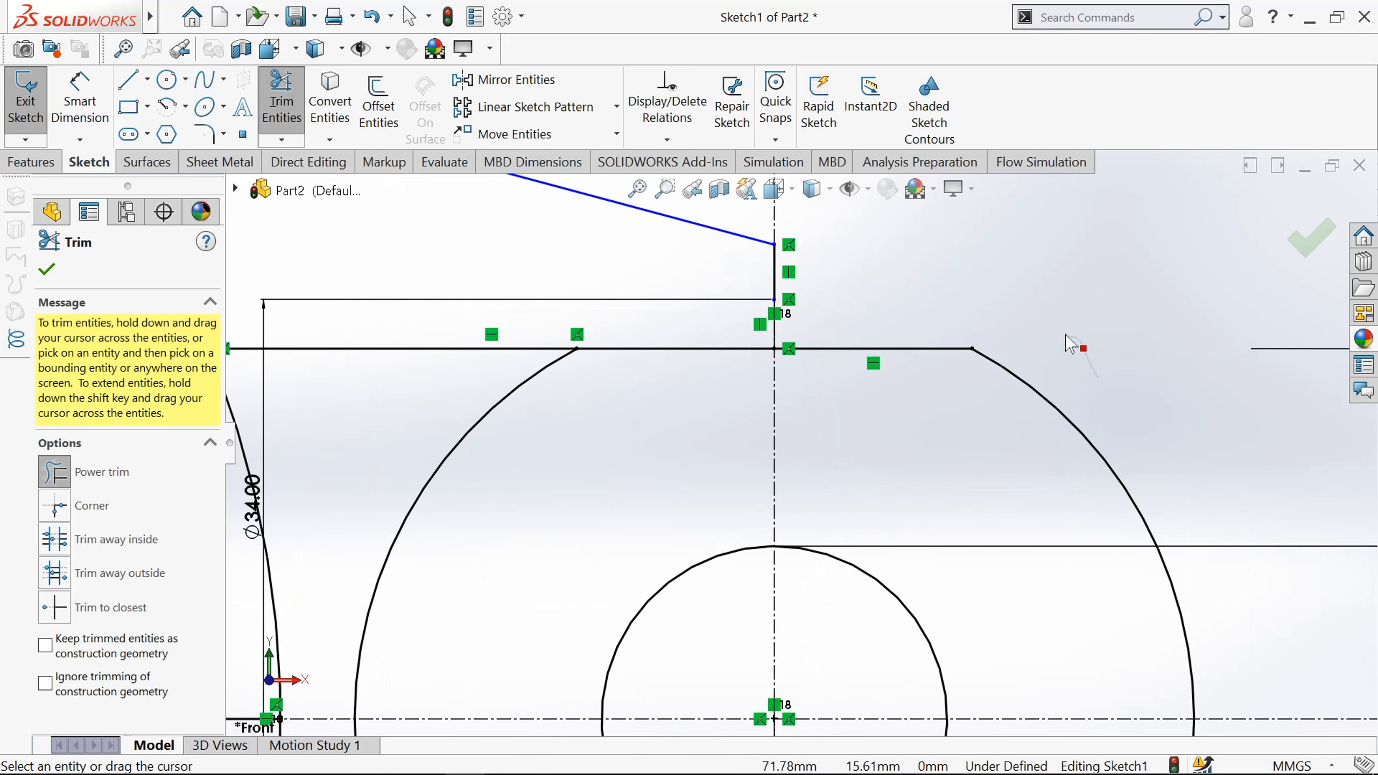
pyautogui.moveTo(439, 413); pyautogui.dragTo(497, 447)
pyautogui.scroll(5, 504, 447)
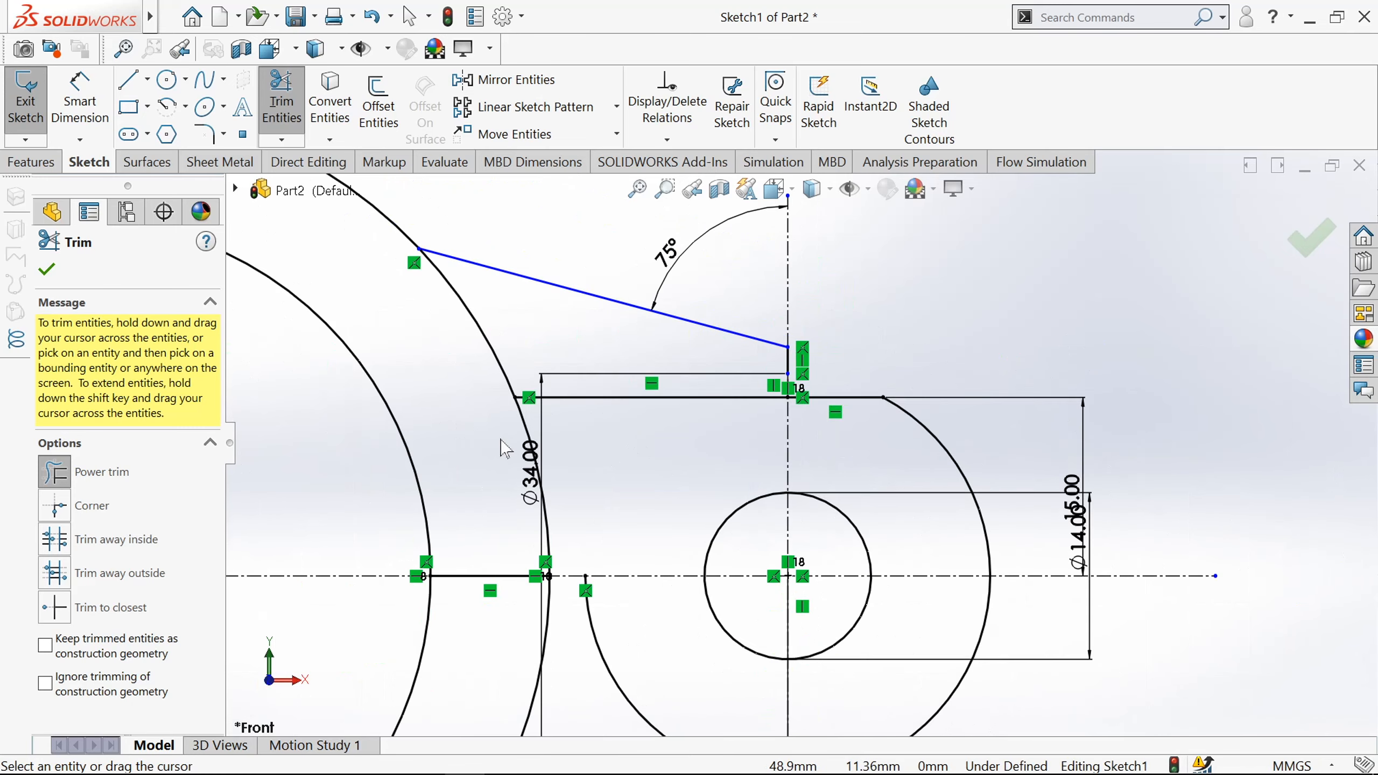
# Step: Draw a short horizontal line along the centerline from the trimmed 34 mm arc's left end to the 80 mm circle
pyautogui.scroll(-3, 715, 608)
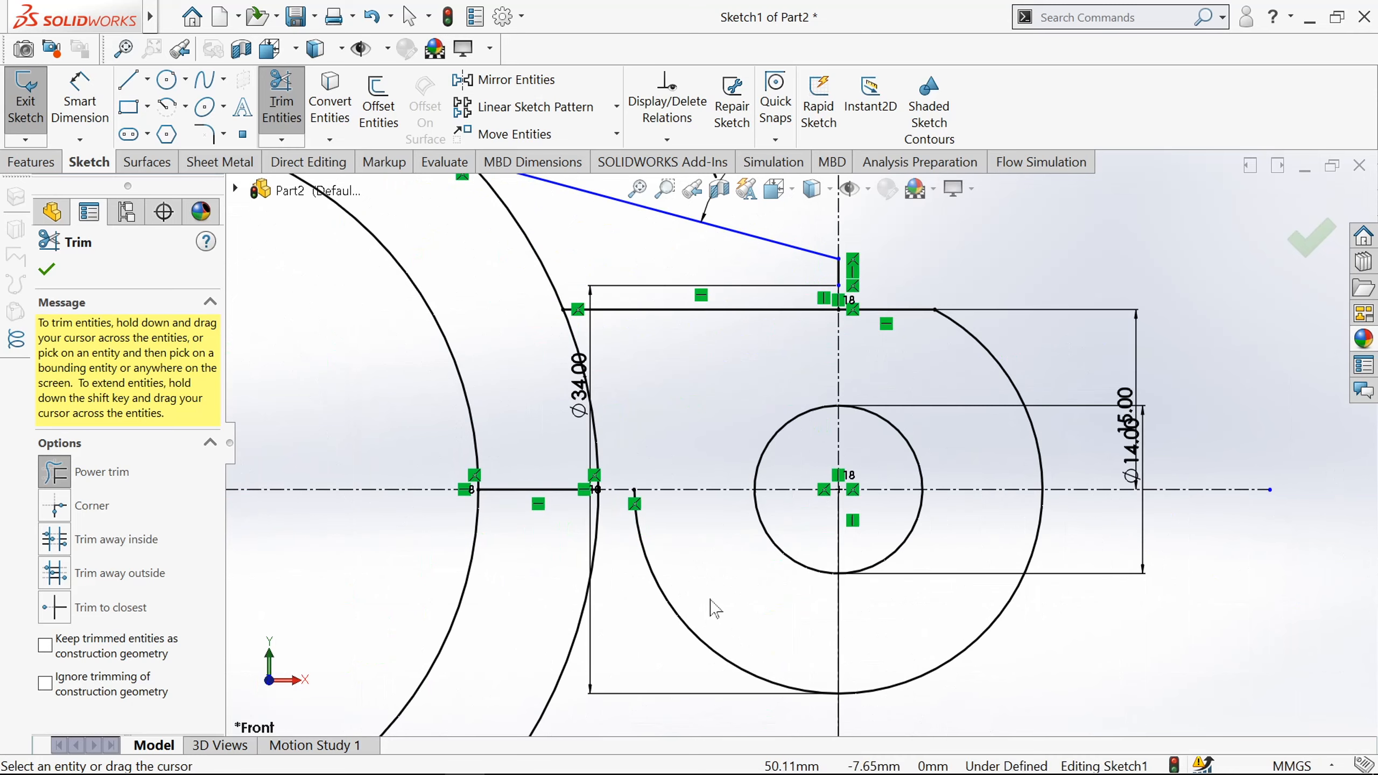
pyautogui.click(130, 82)
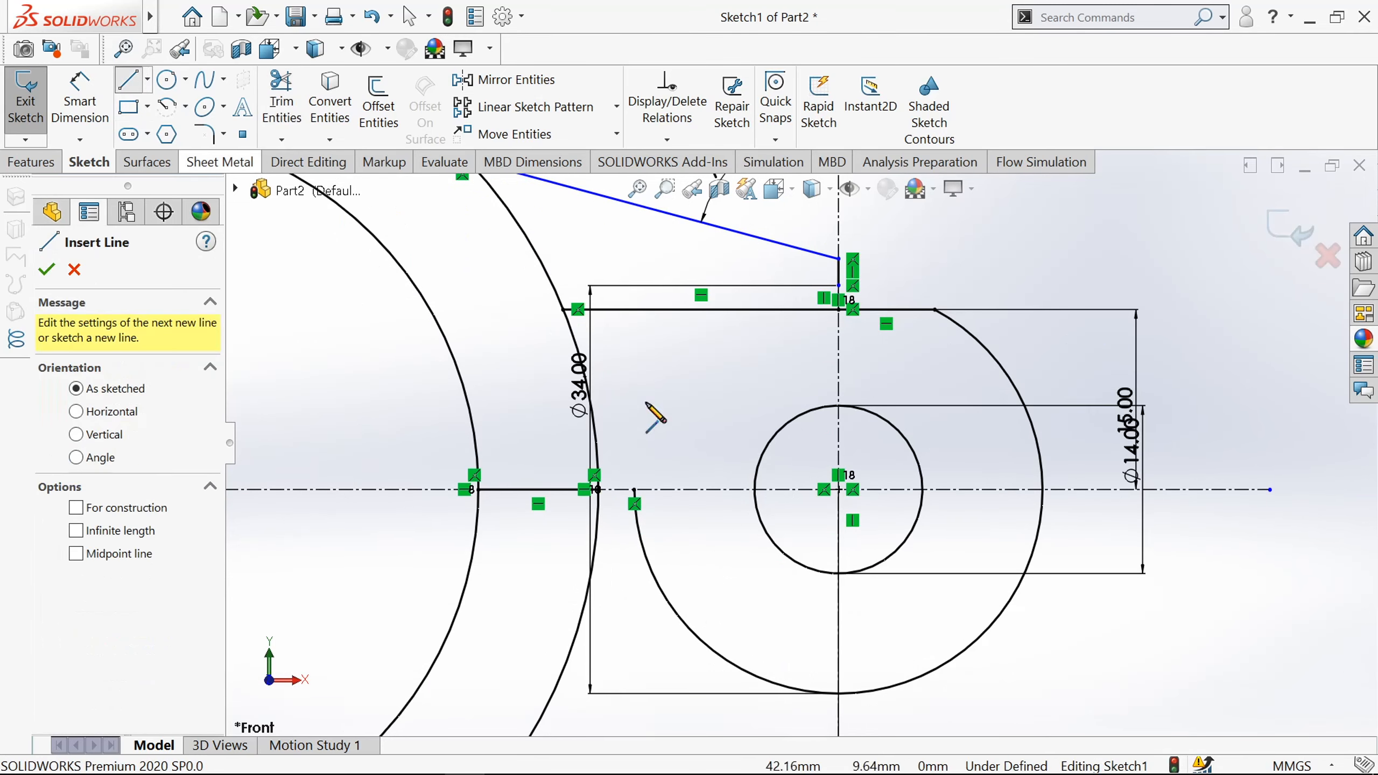
pyautogui.scroll(-2, 646, 483)
pyautogui.click(643, 495)
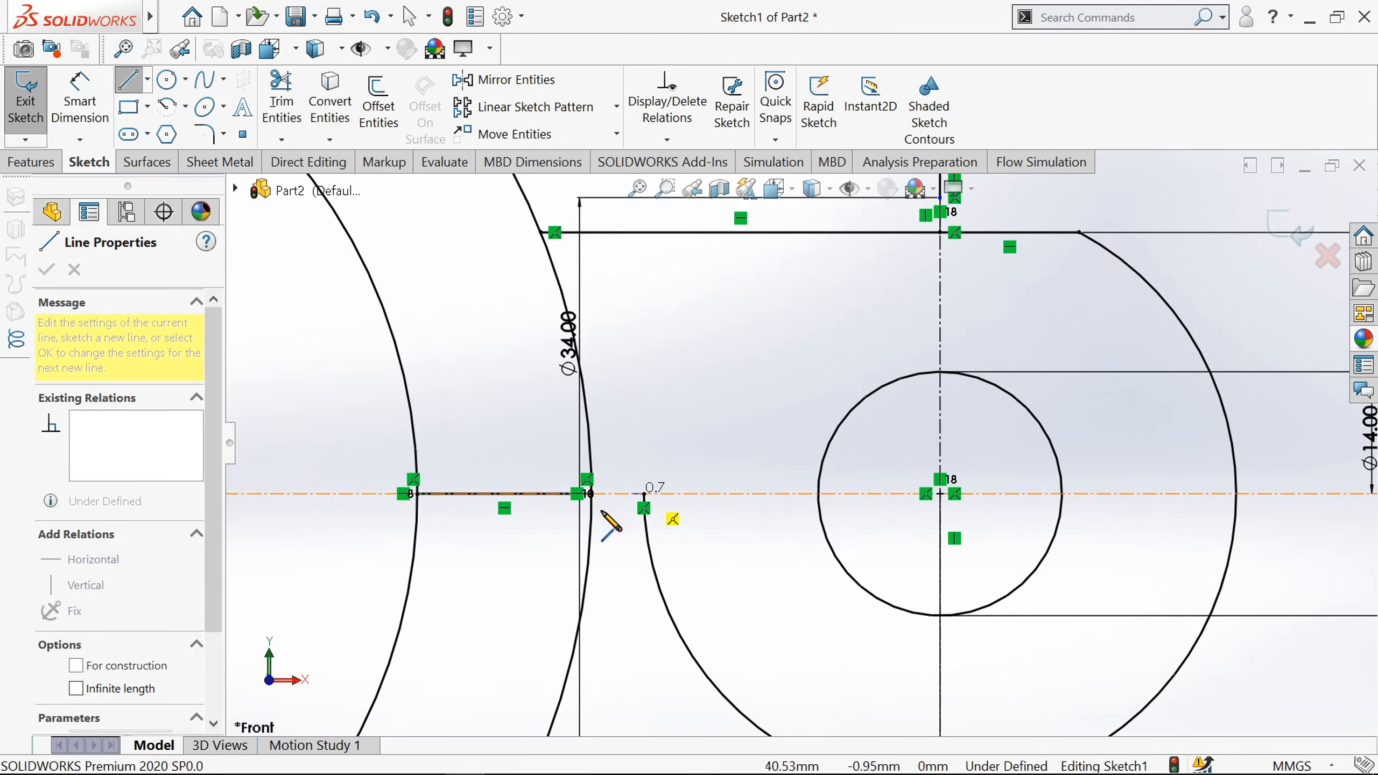
pyautogui.doubleClick(590, 495)
pyautogui.scroll(3, 630, 537)
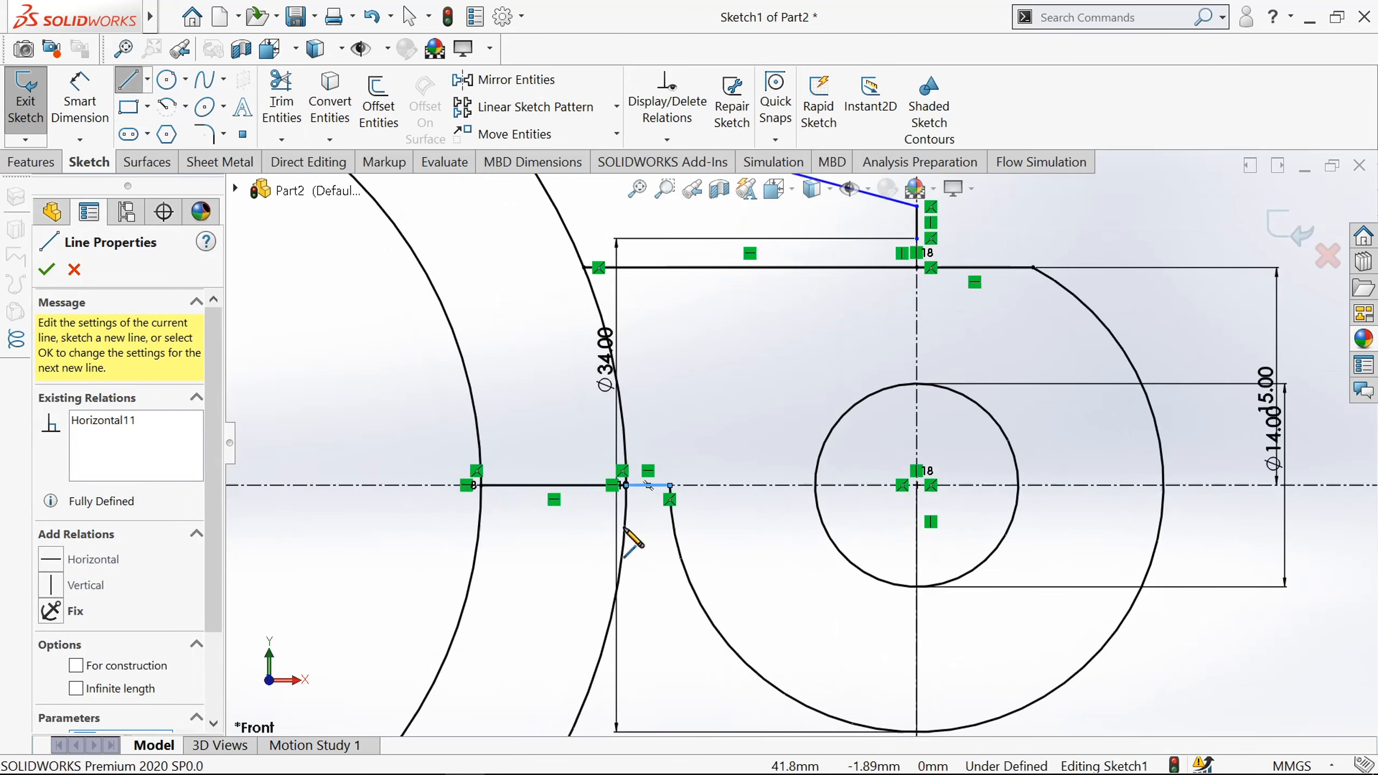
# Step: Trim the halves of the 80 mm and 60 mm circles below the horizontal centerline
pyautogui.click(283, 109)
pyautogui.moveTo(650, 630); pyautogui.dragTo(674, 653)
pyautogui.scroll(3, 681, 597)
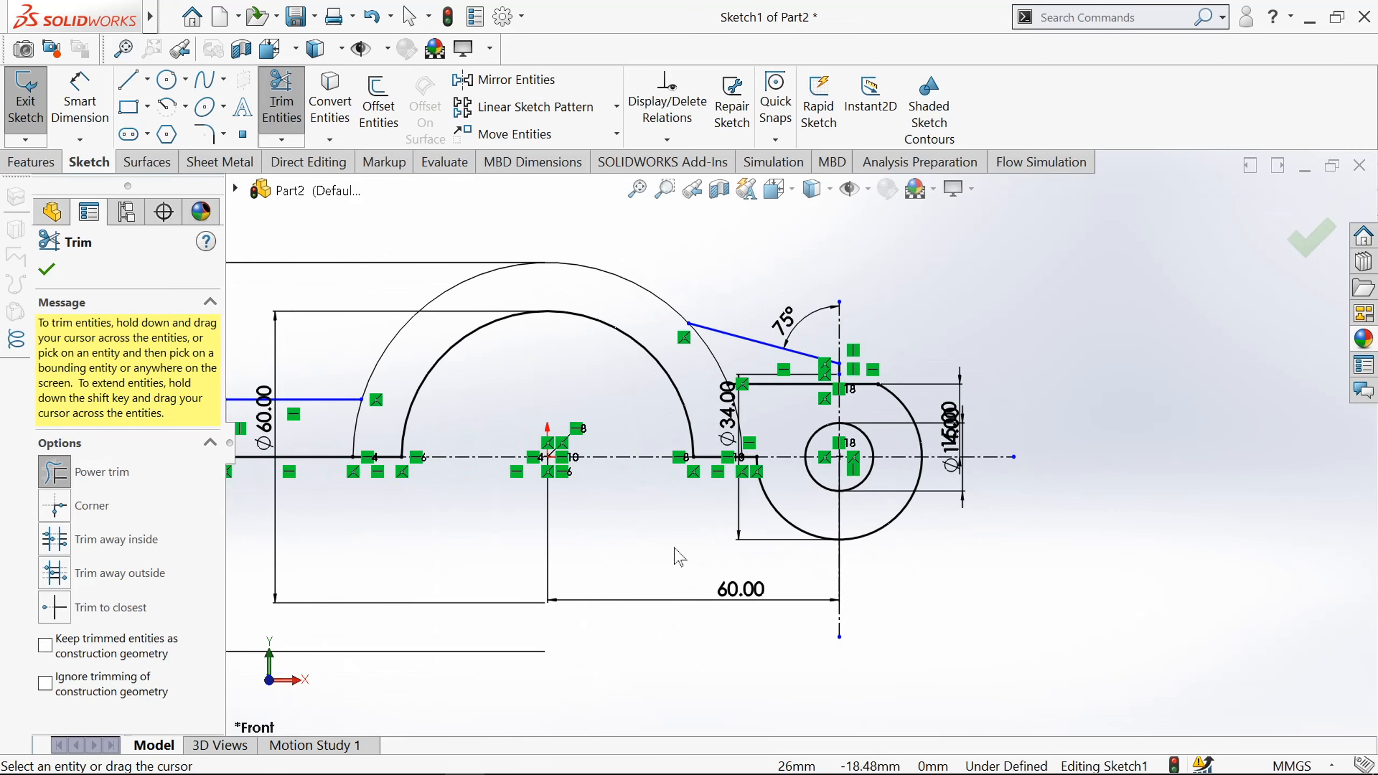
pyautogui.scroll(-2, 679, 557)
pyautogui.scroll(3, 707, 516)
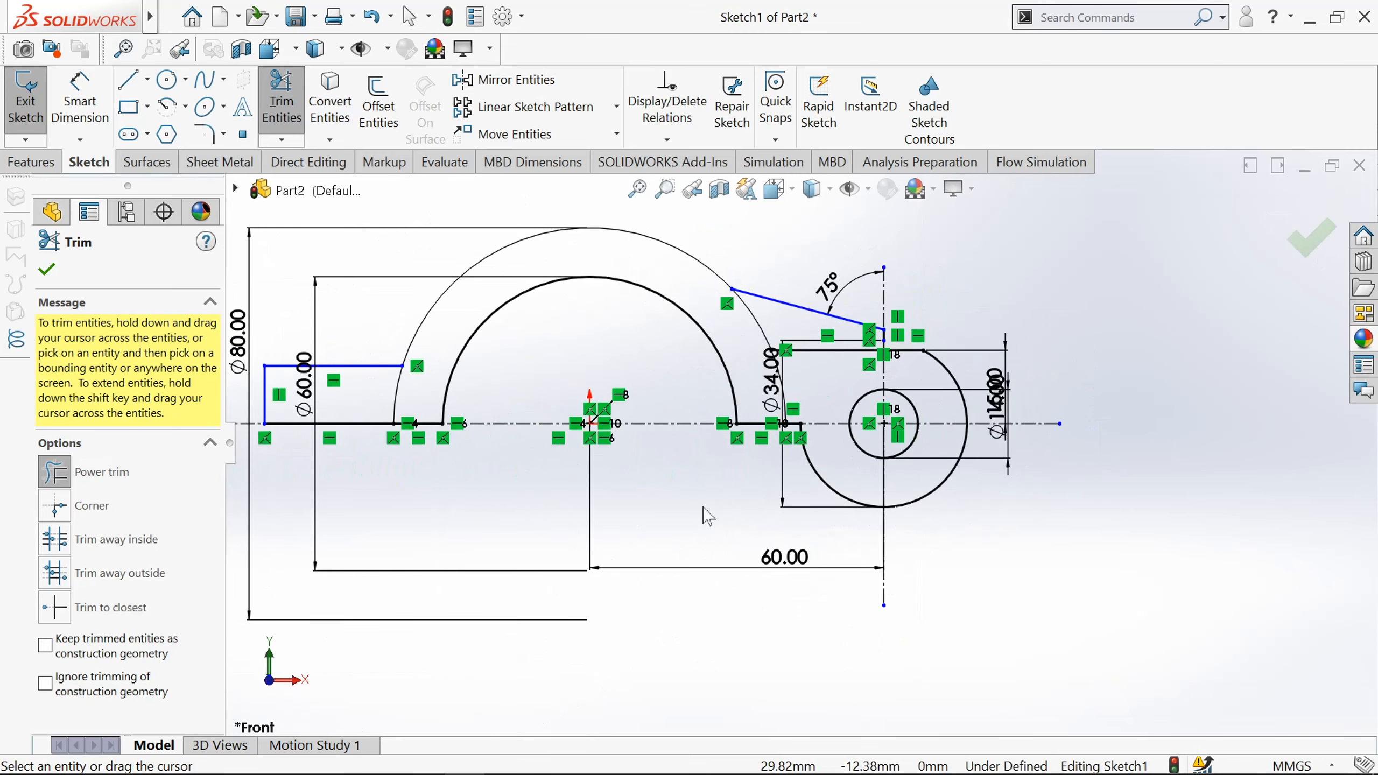
pyautogui.click(47, 269)
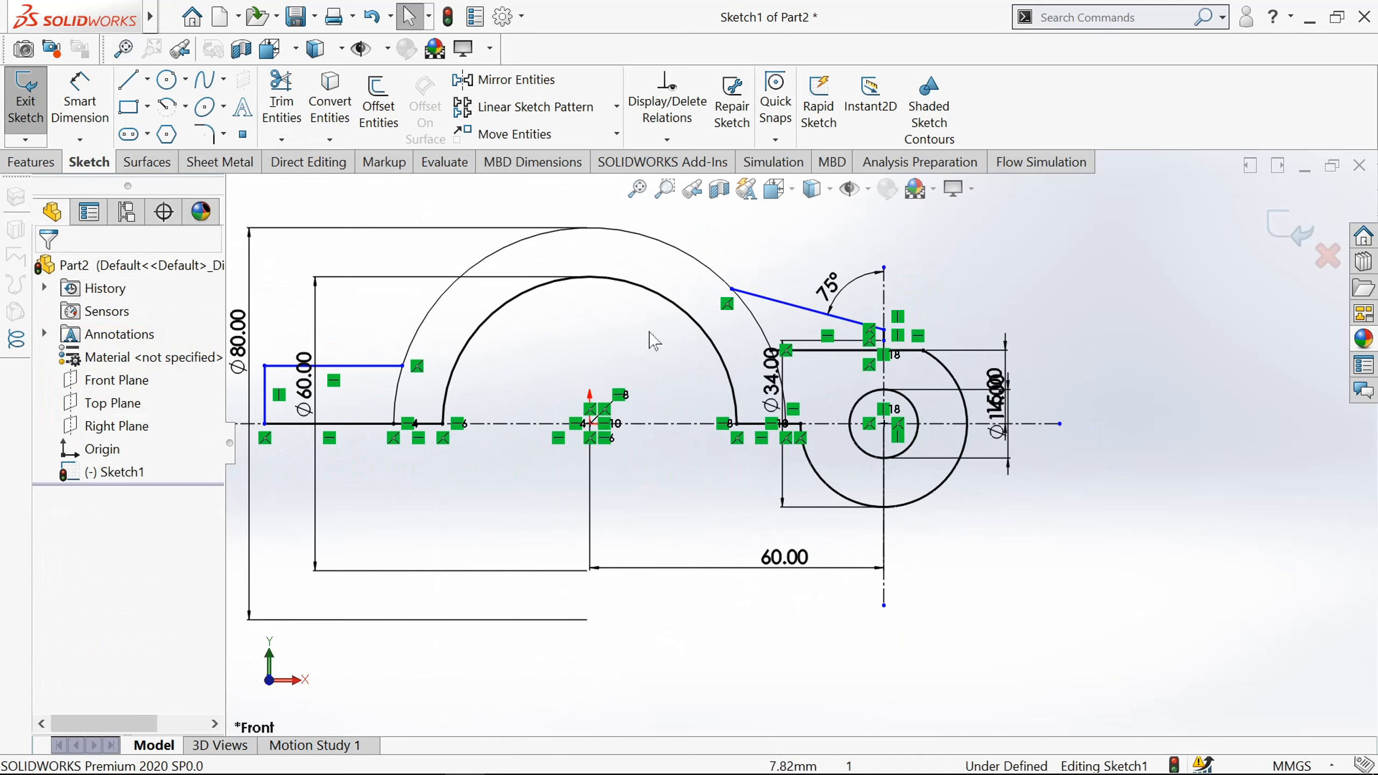
# Step: Dimension the height of the sloped line's lower endpoint above the horizontal centerline as 17.6 mm
pyautogui.scroll(-3, 902, 390)
pyautogui.click(80, 101)
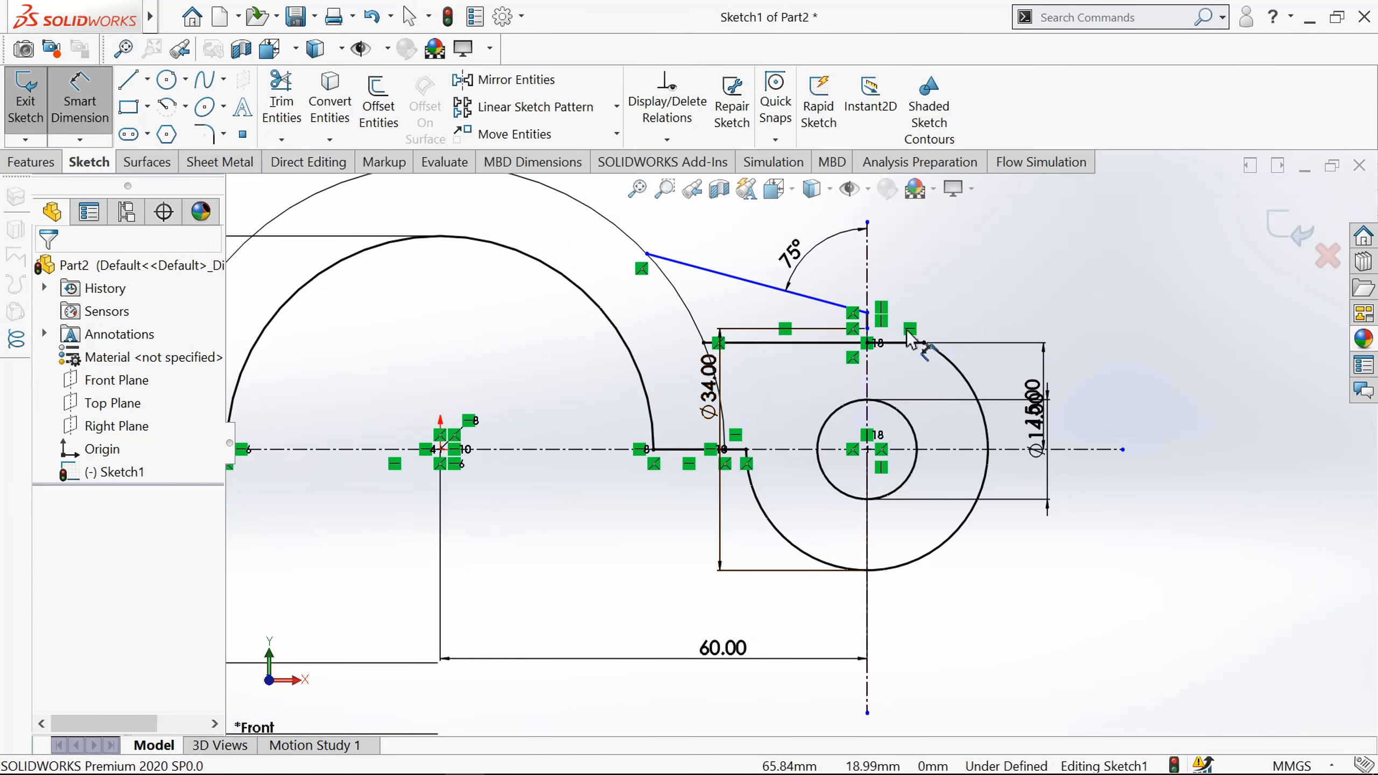
pyautogui.scroll(-3, 913, 320)
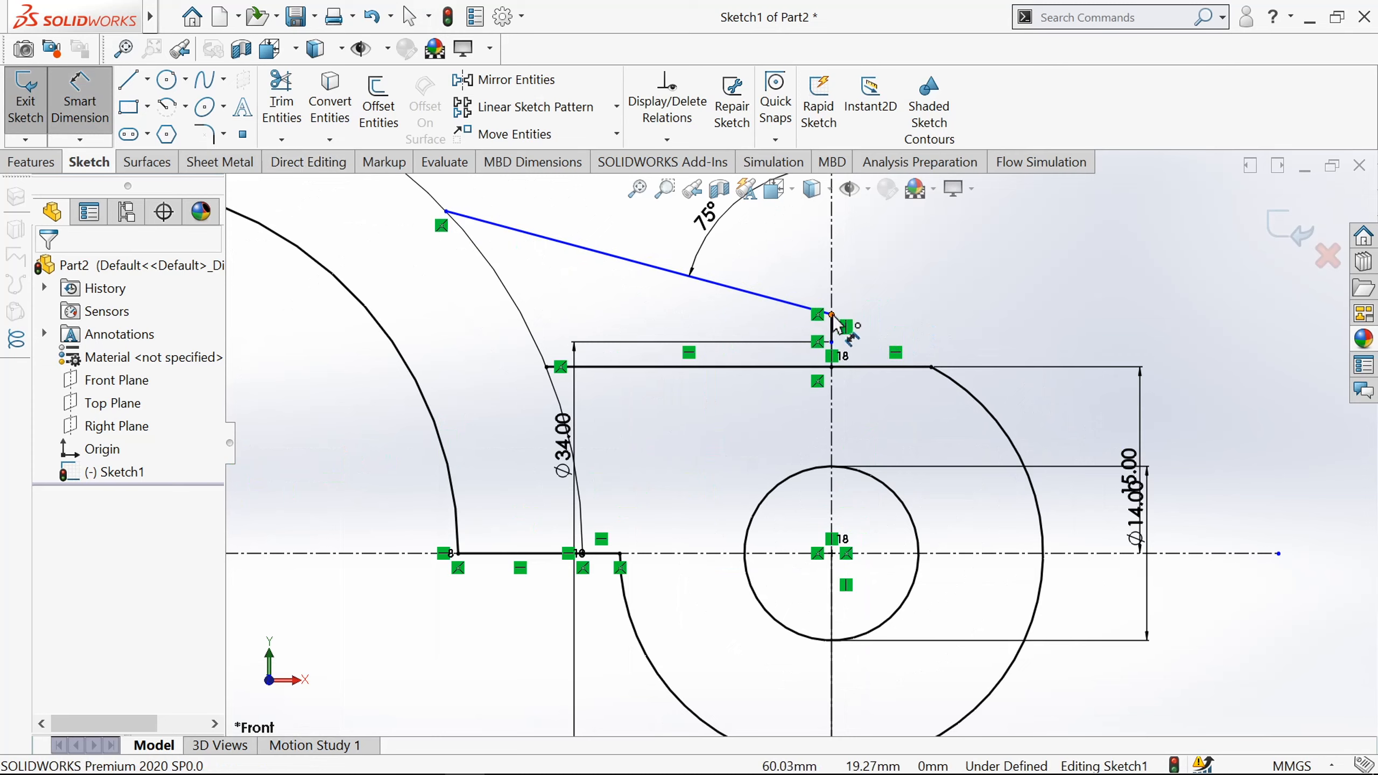
pyautogui.click(832, 315)
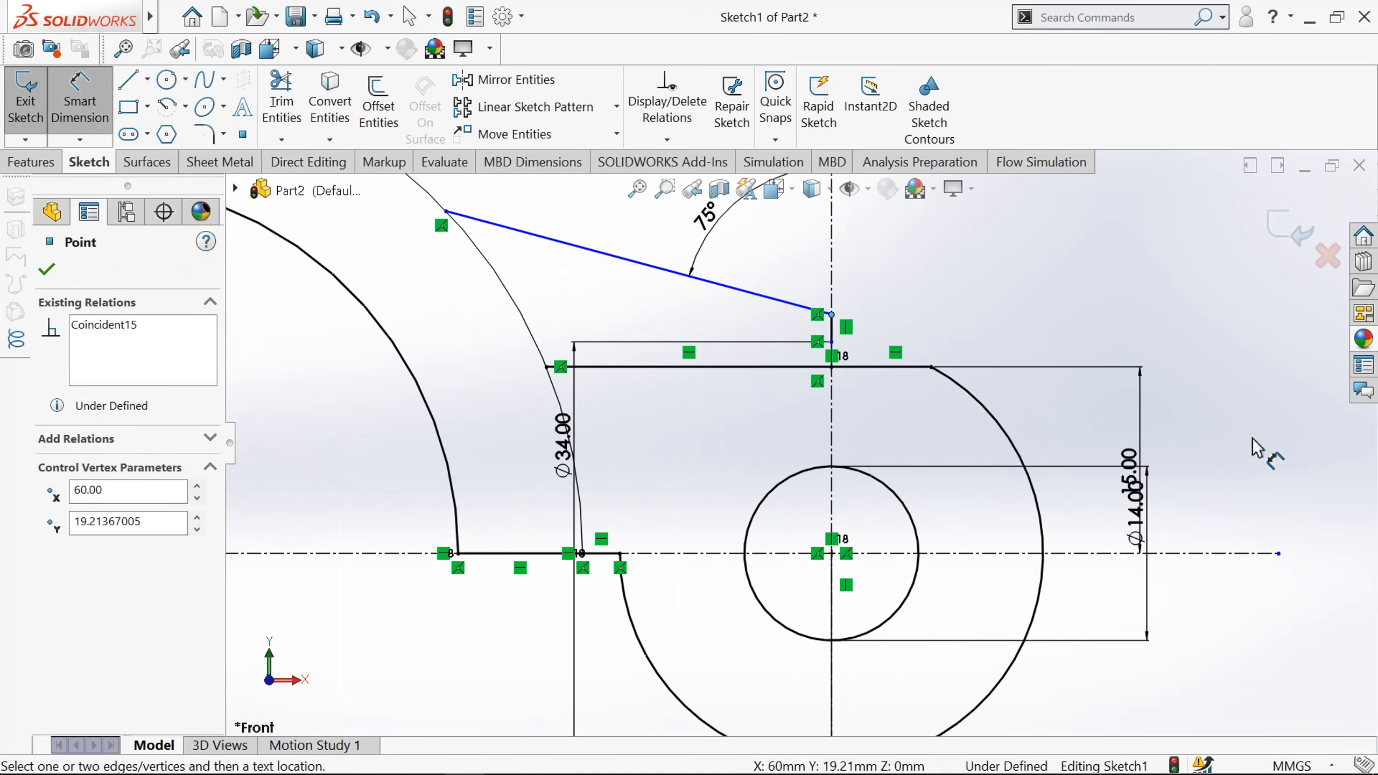
pyautogui.click(1201, 554)
pyautogui.click(1271, 492)
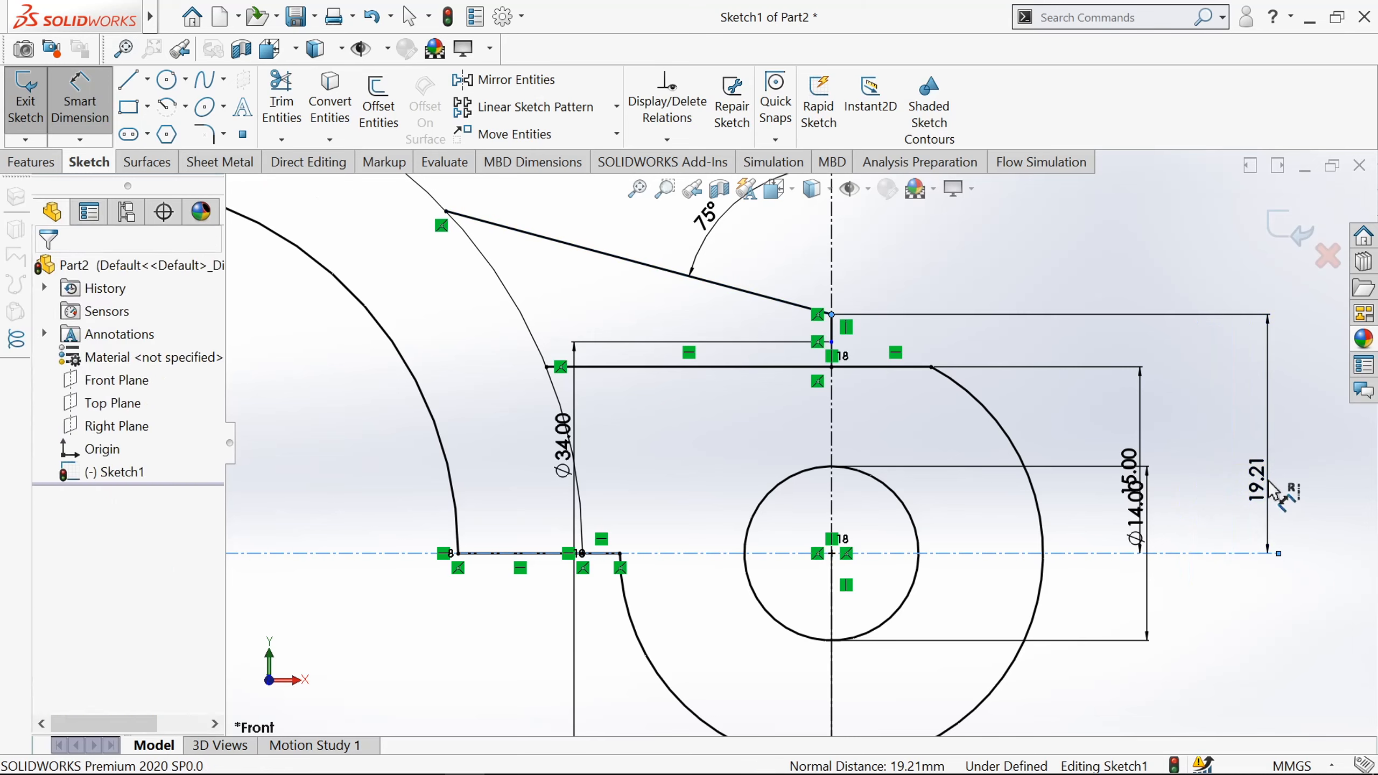
pyautogui.write('17.5')
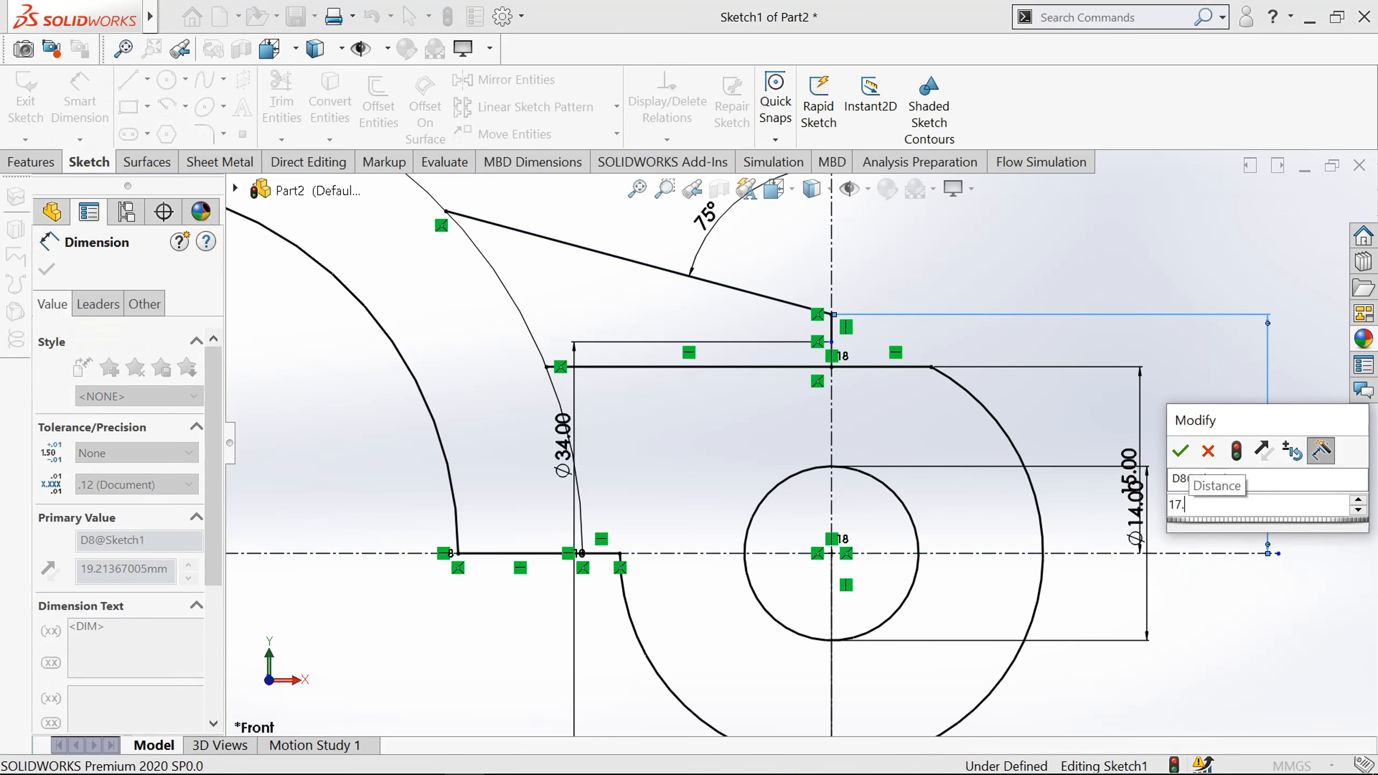
pyautogui.press('Return')
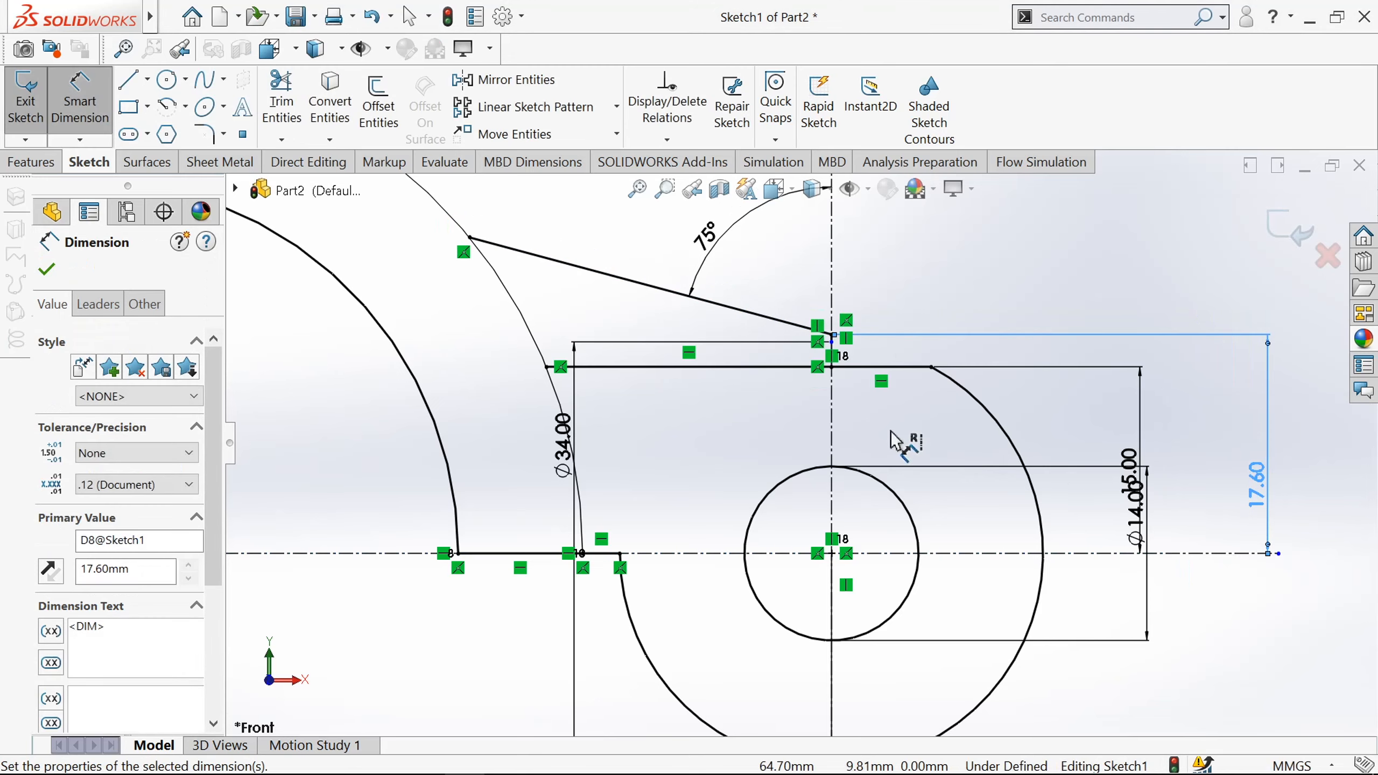
# Step: Dimension the left tab's vertical edge as 15 mm and fit the whole sketch in view
pyautogui.scroll(5, 895, 441)
pyautogui.scroll(2, 895, 441)
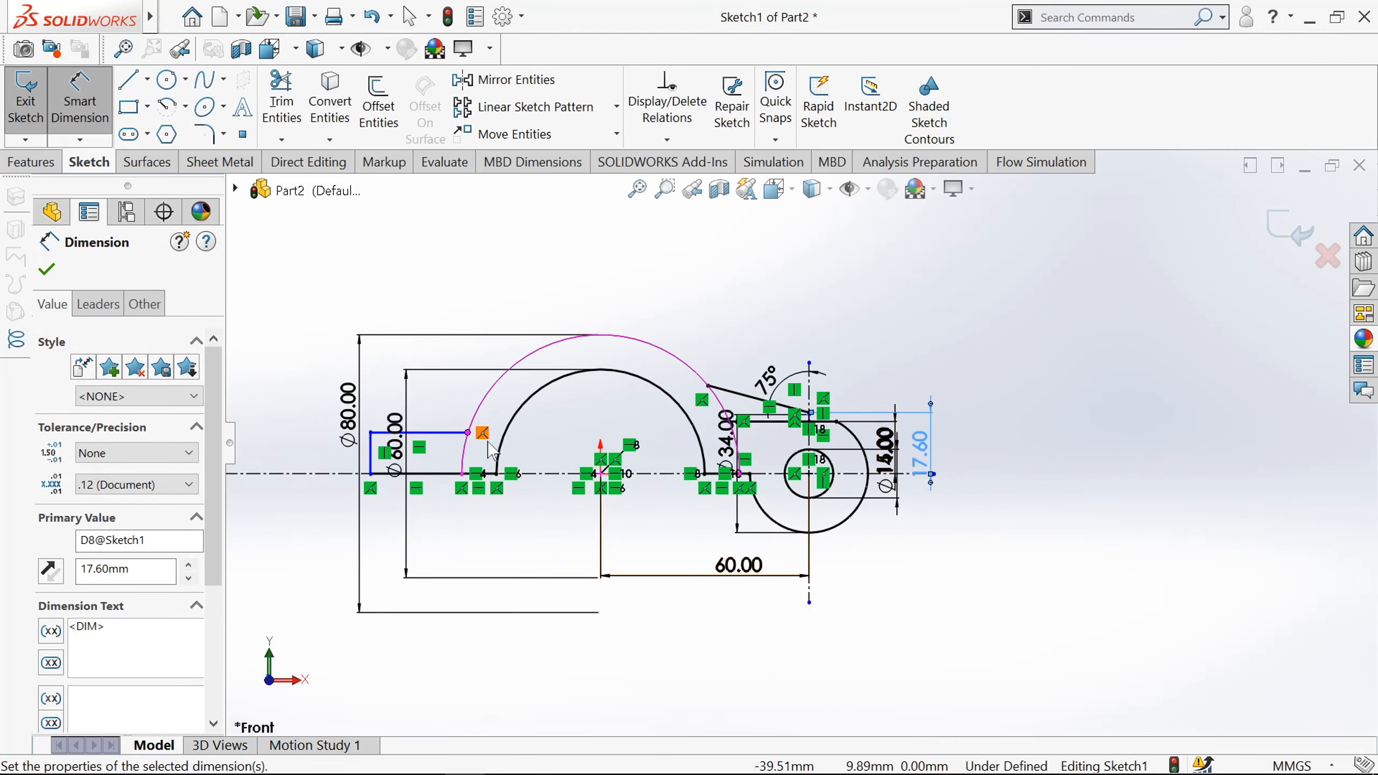
pyautogui.scroll(-4, 363, 492)
pyautogui.click(328, 489)
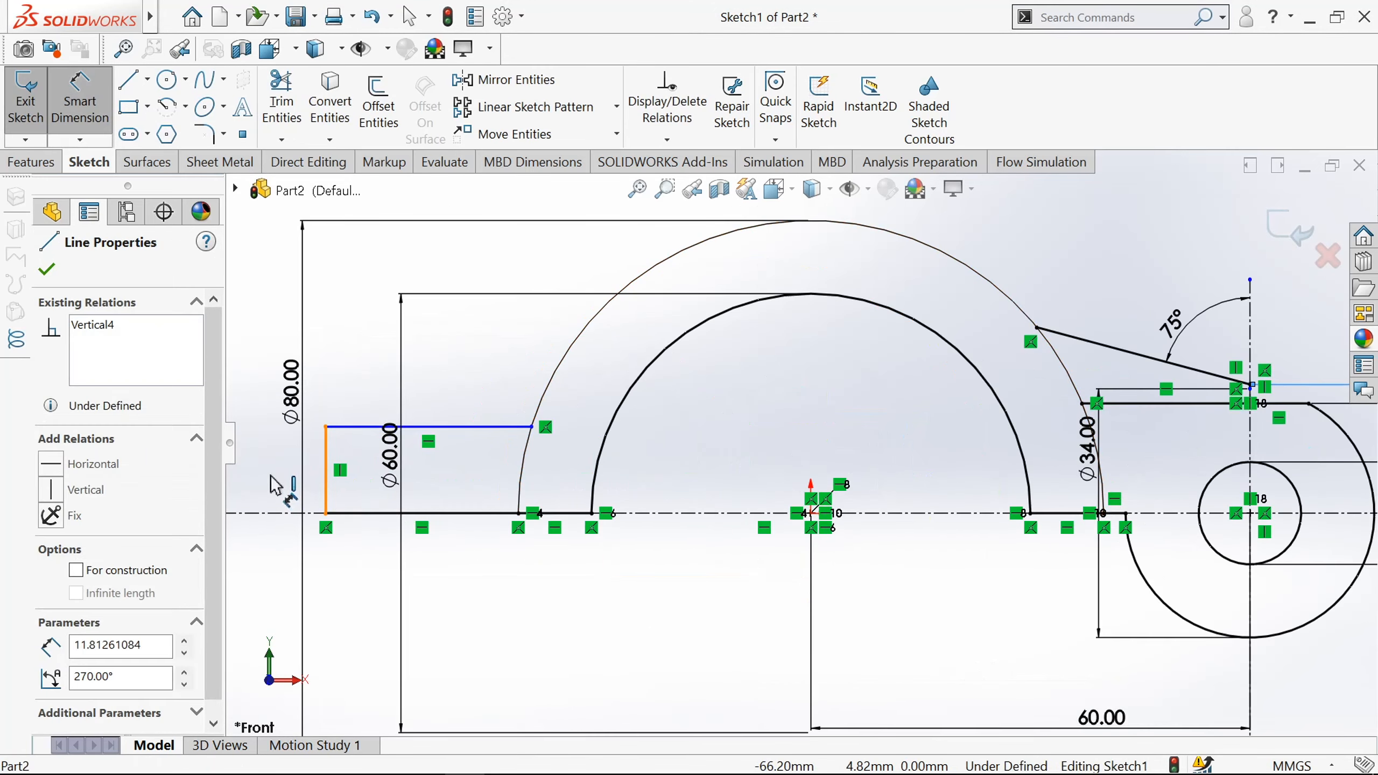
pyautogui.click(287, 513)
pyautogui.press('Escape')
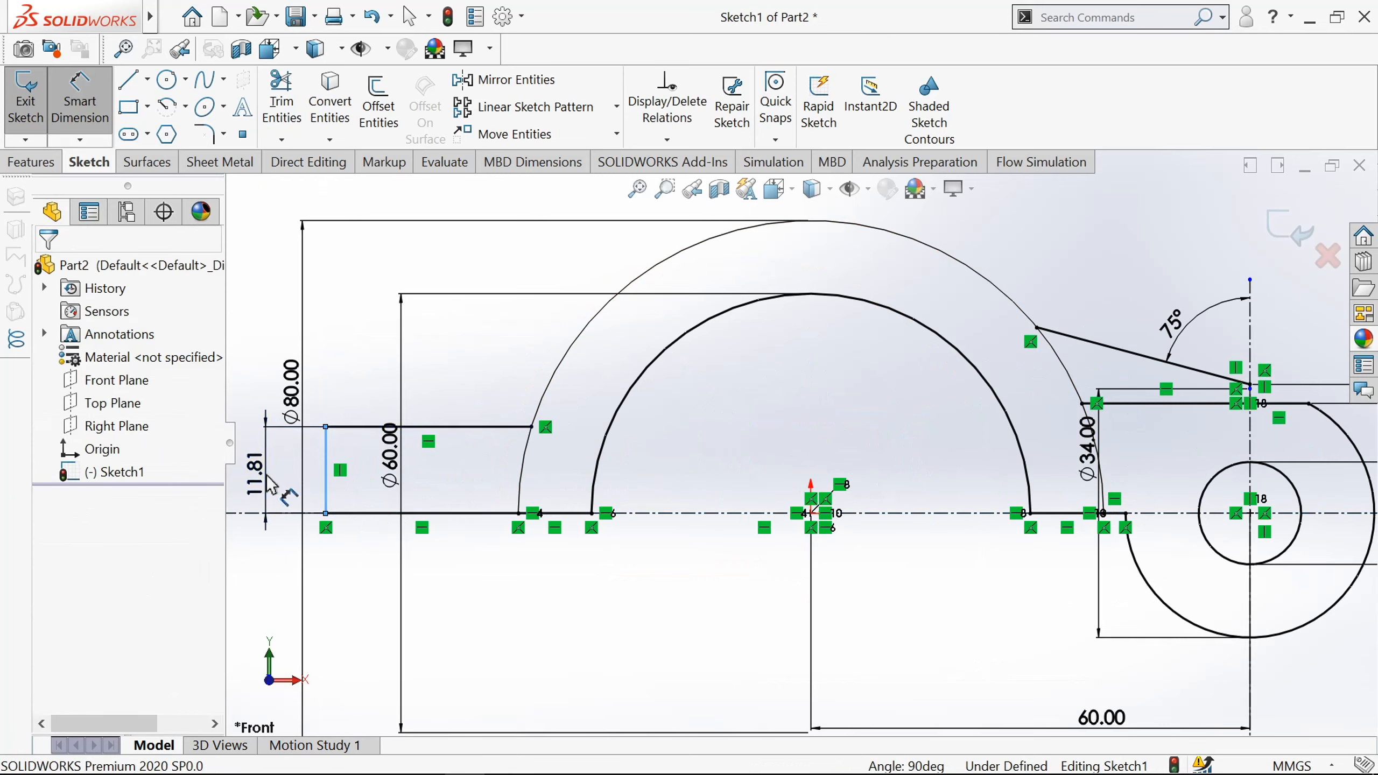
pyautogui.click(270, 483)
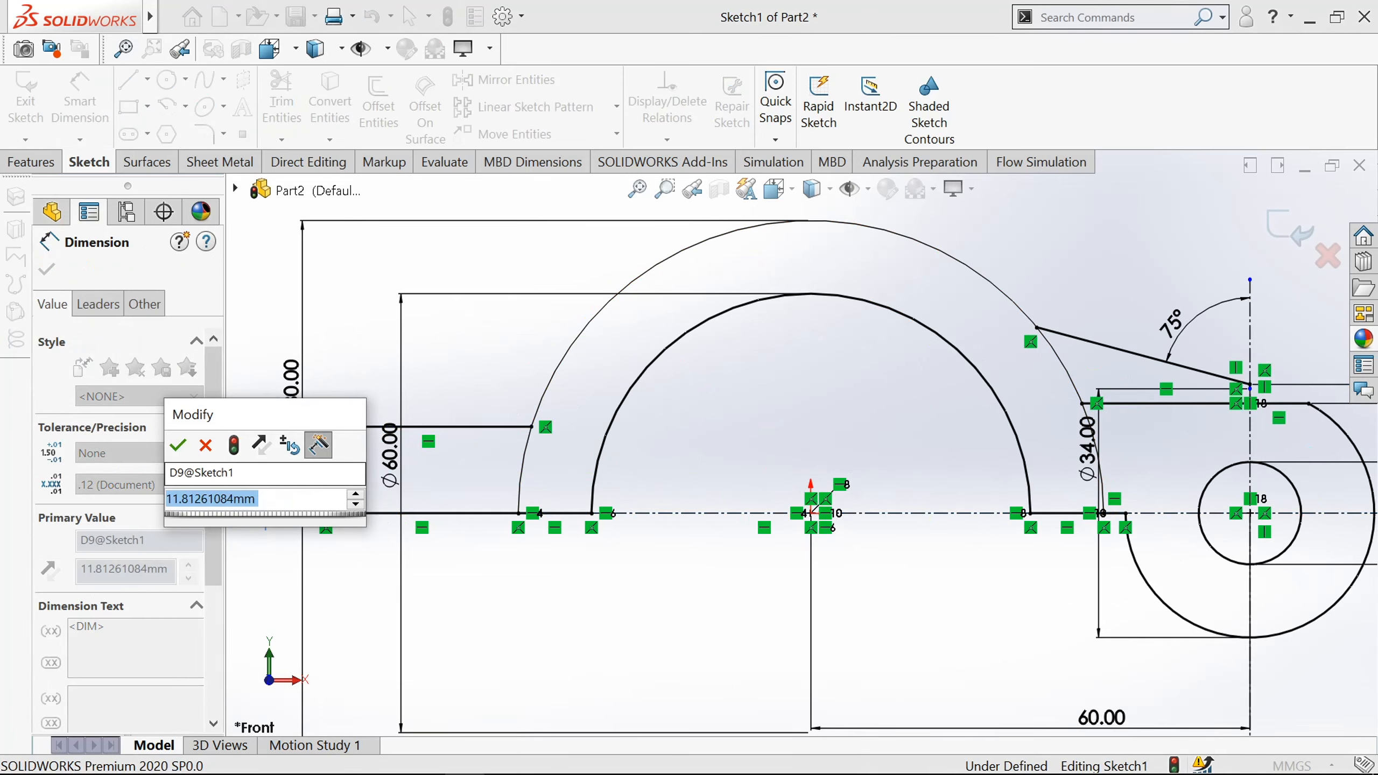
pyautogui.write('15')
pyautogui.press('Return')
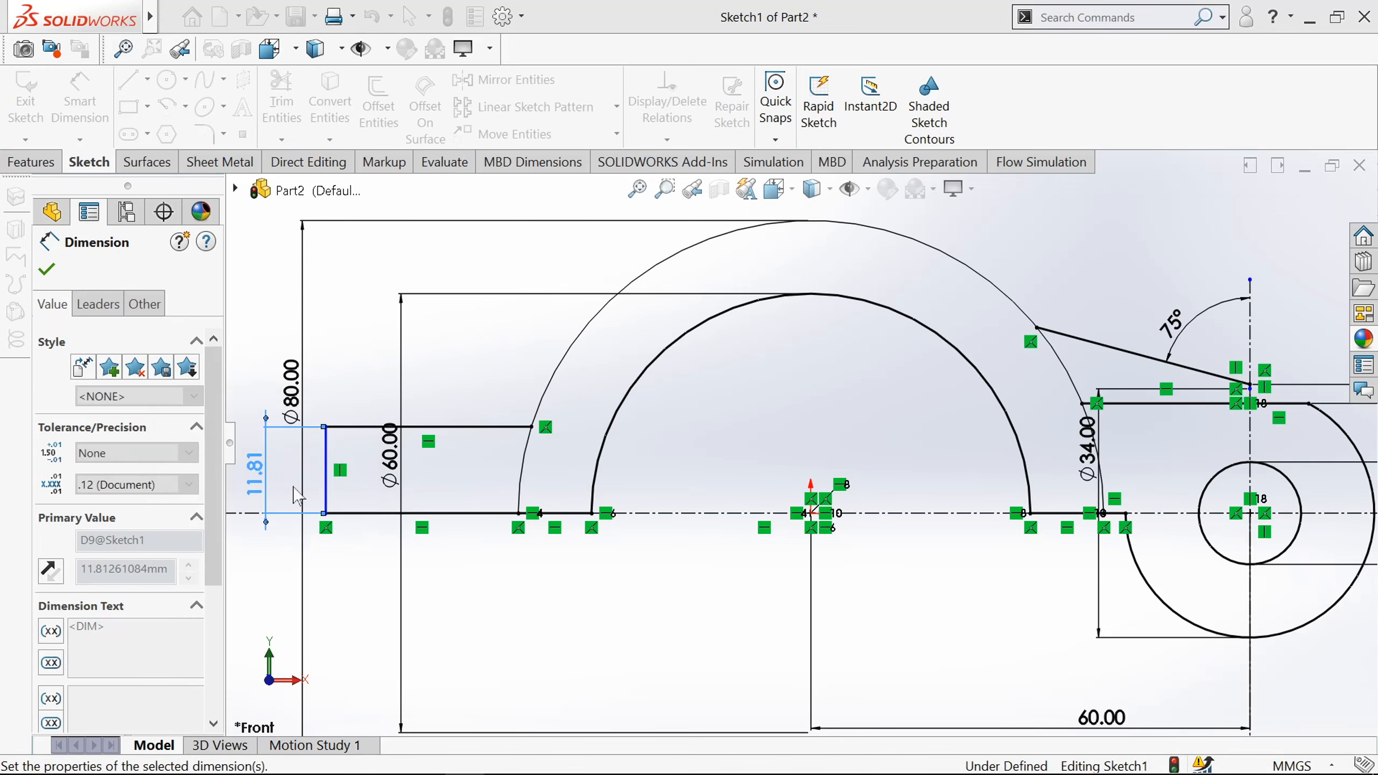
pyautogui.press('f')
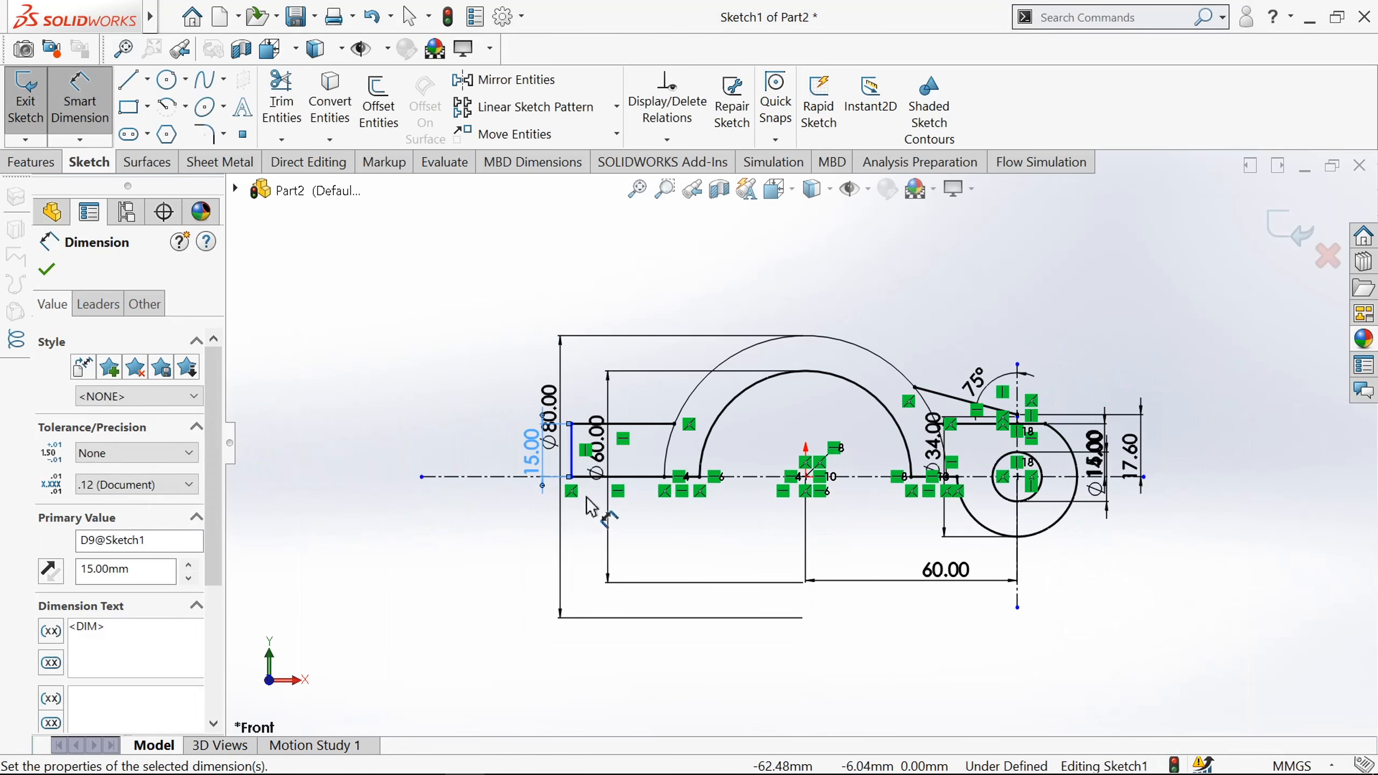
# Step: Draw a vertical construction line through the origin, extending above the 80 mm arc and below the horizontal centerline
pyautogui.click(47, 270)
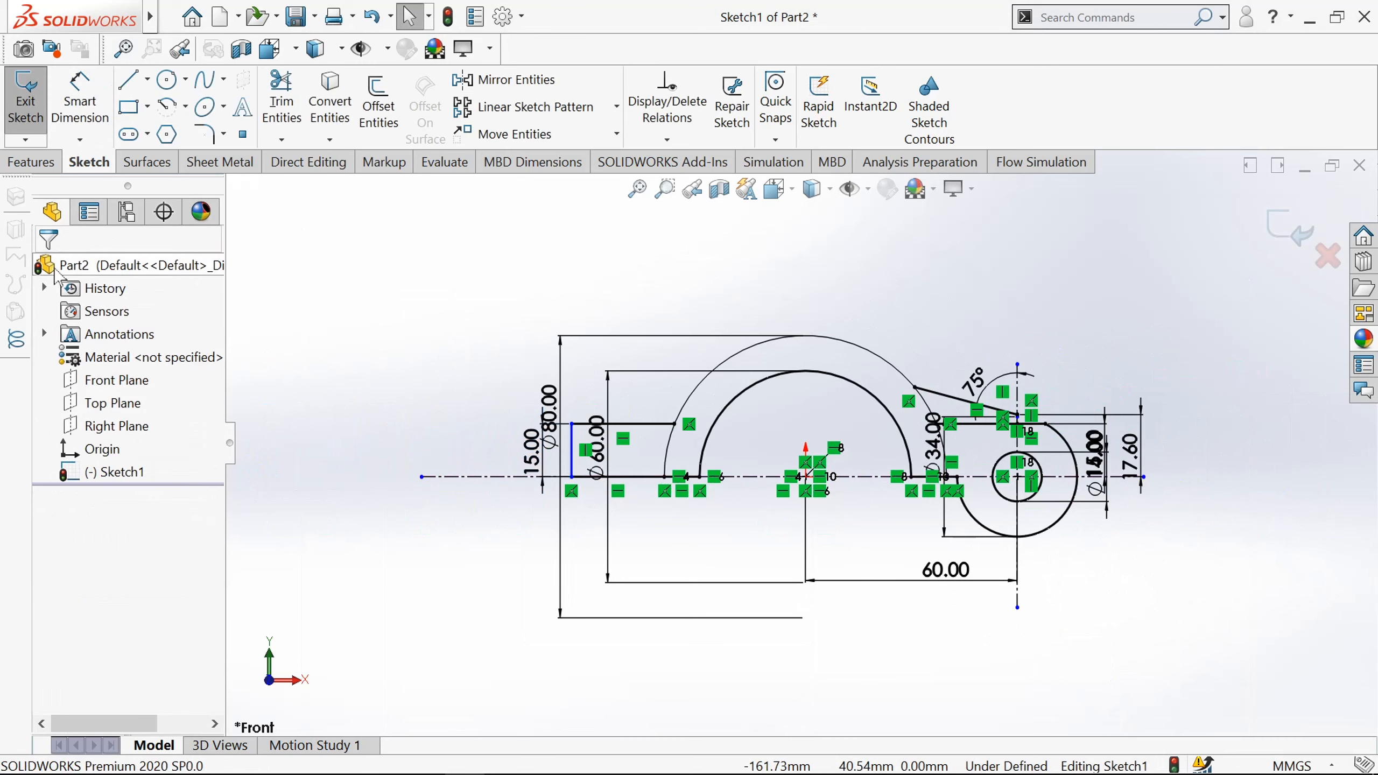
pyautogui.scroll(-2, 959, 368)
pyautogui.scroll(2, 959, 368)
pyautogui.scroll(-1, 953, 369)
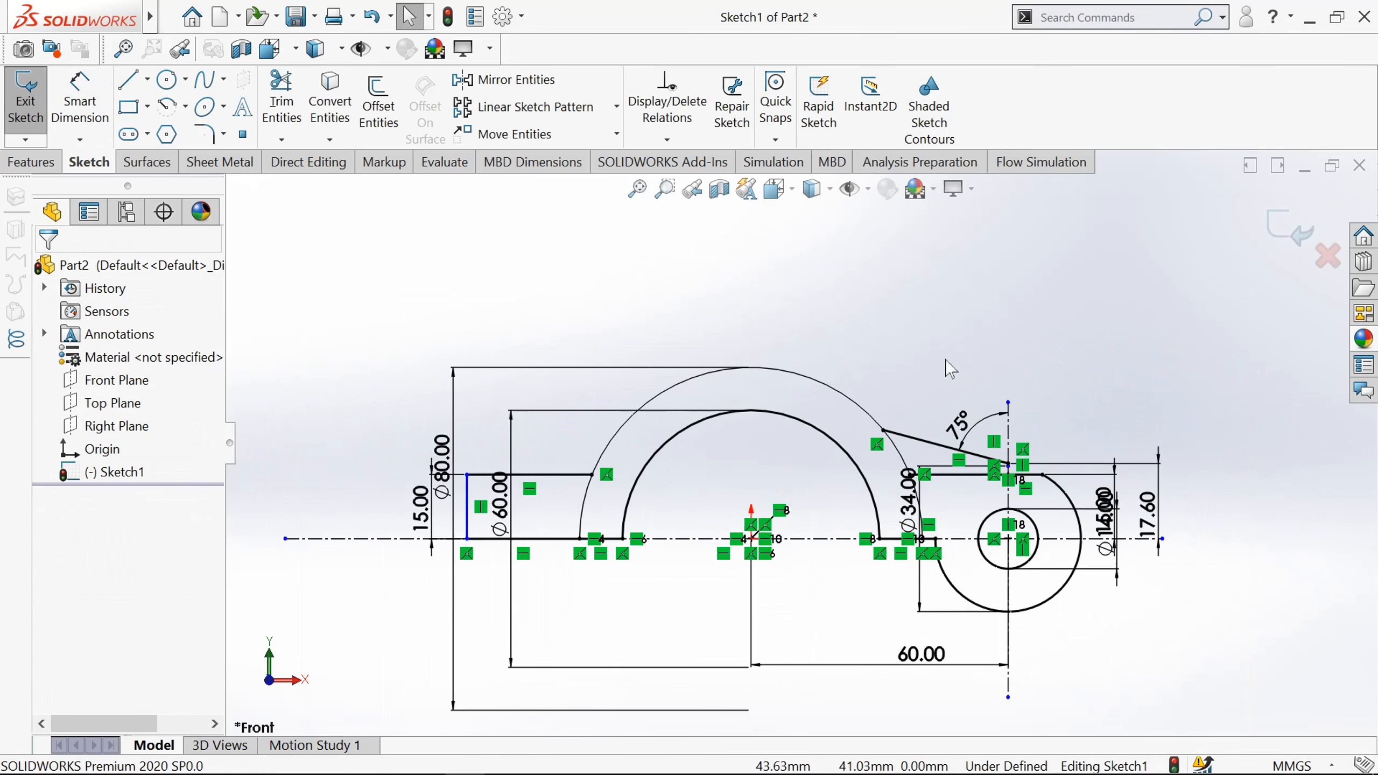
pyautogui.press('s')
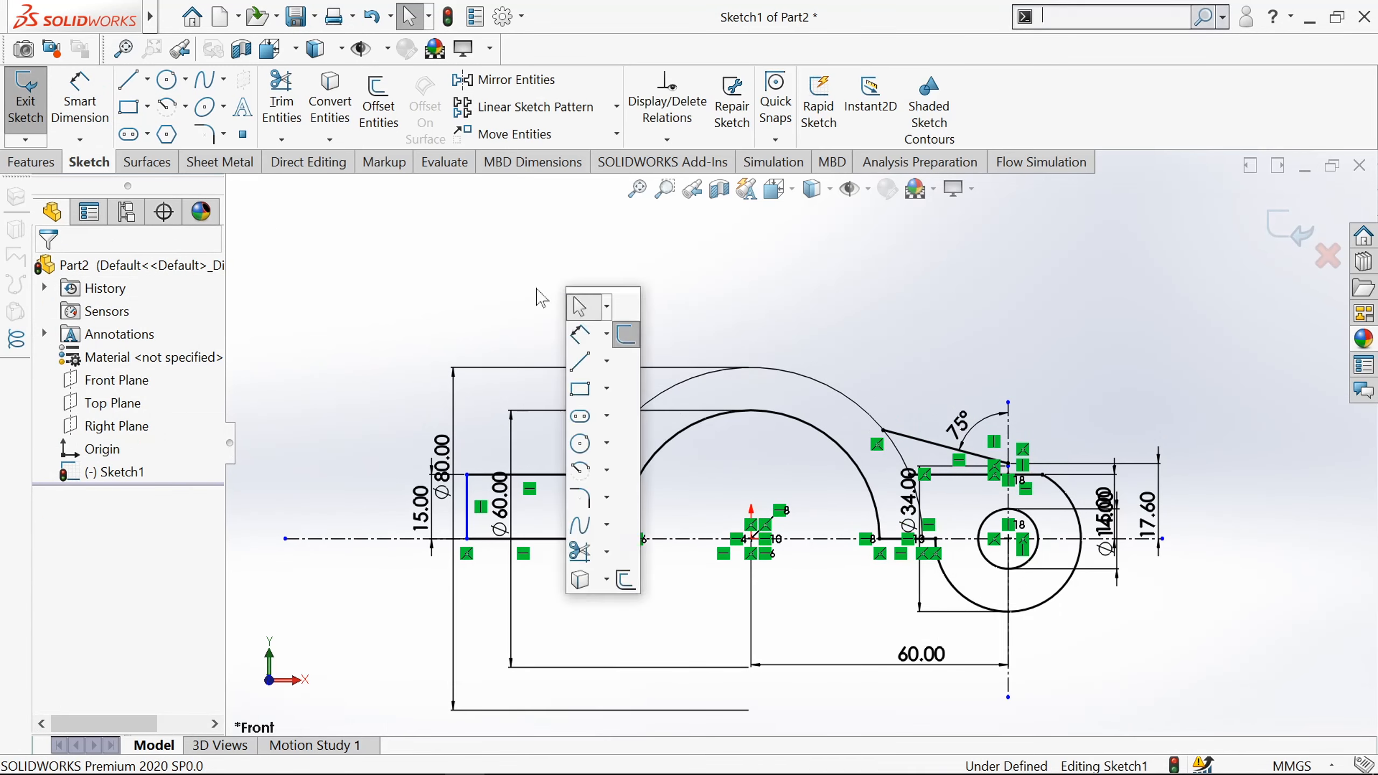
pyautogui.click(534, 290)
pyautogui.click(147, 80)
pyautogui.click(165, 130)
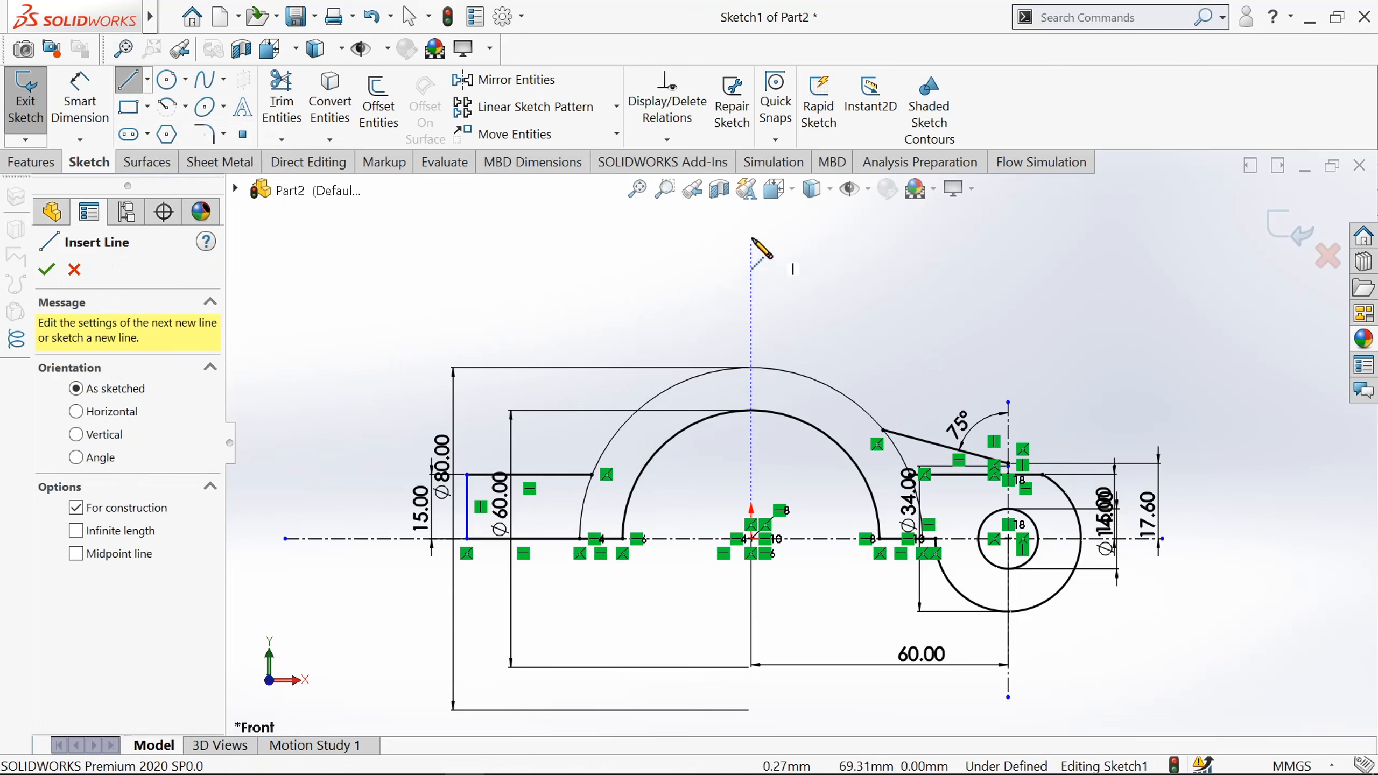
pyautogui.click(751, 215)
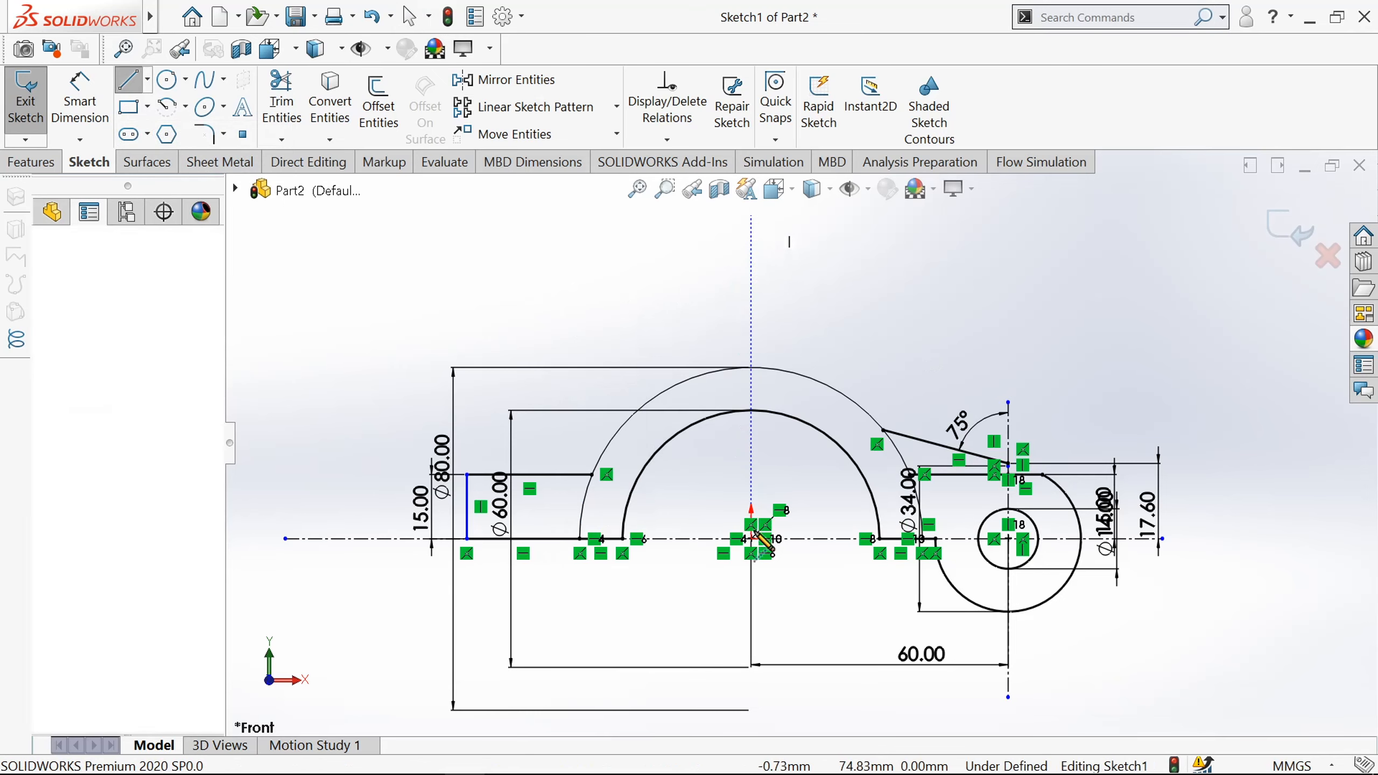
pyautogui.click(751, 608)
pyautogui.press('Escape')
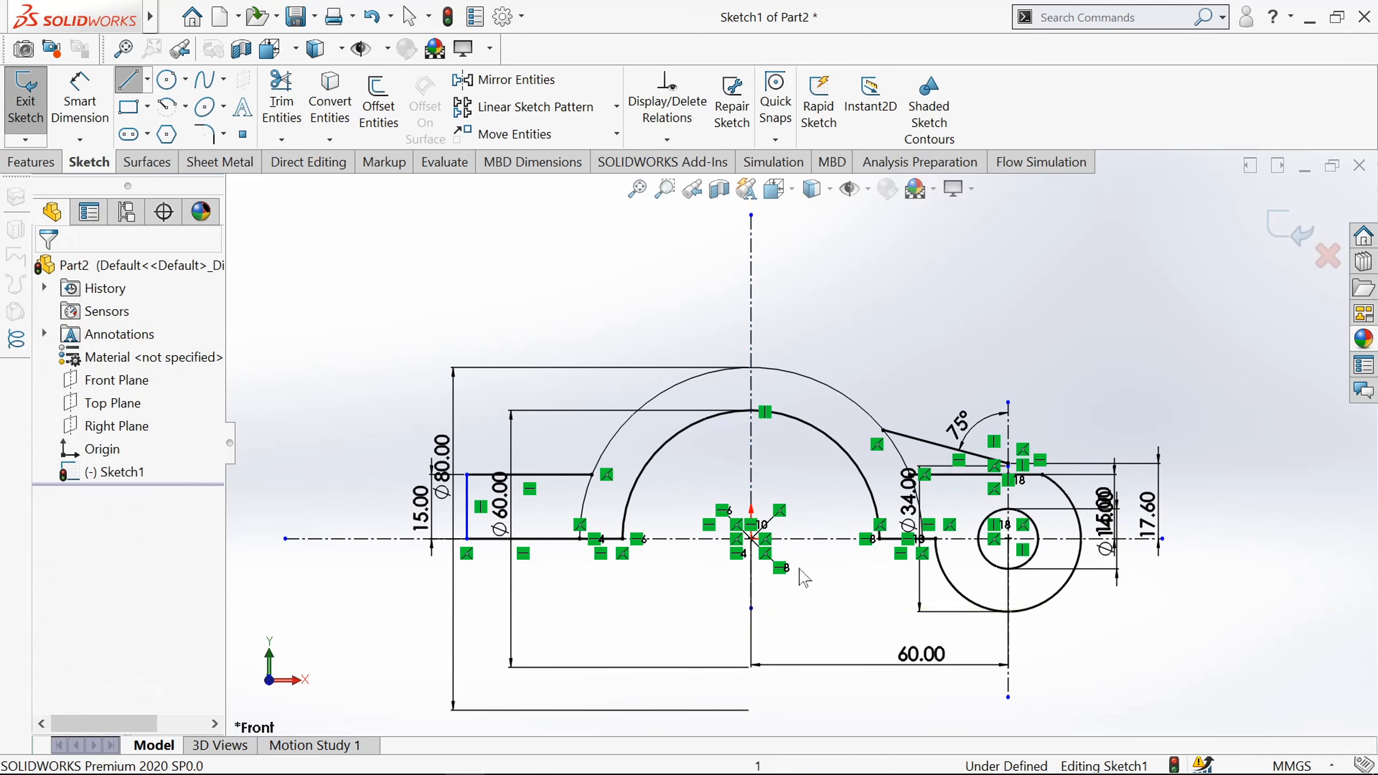
# Step: Draw connected lines from the vertical centerline: about 19 mm horizontally left, a short vertical down, then a slope to the left tab's upper edge
pyautogui.click(130, 81)
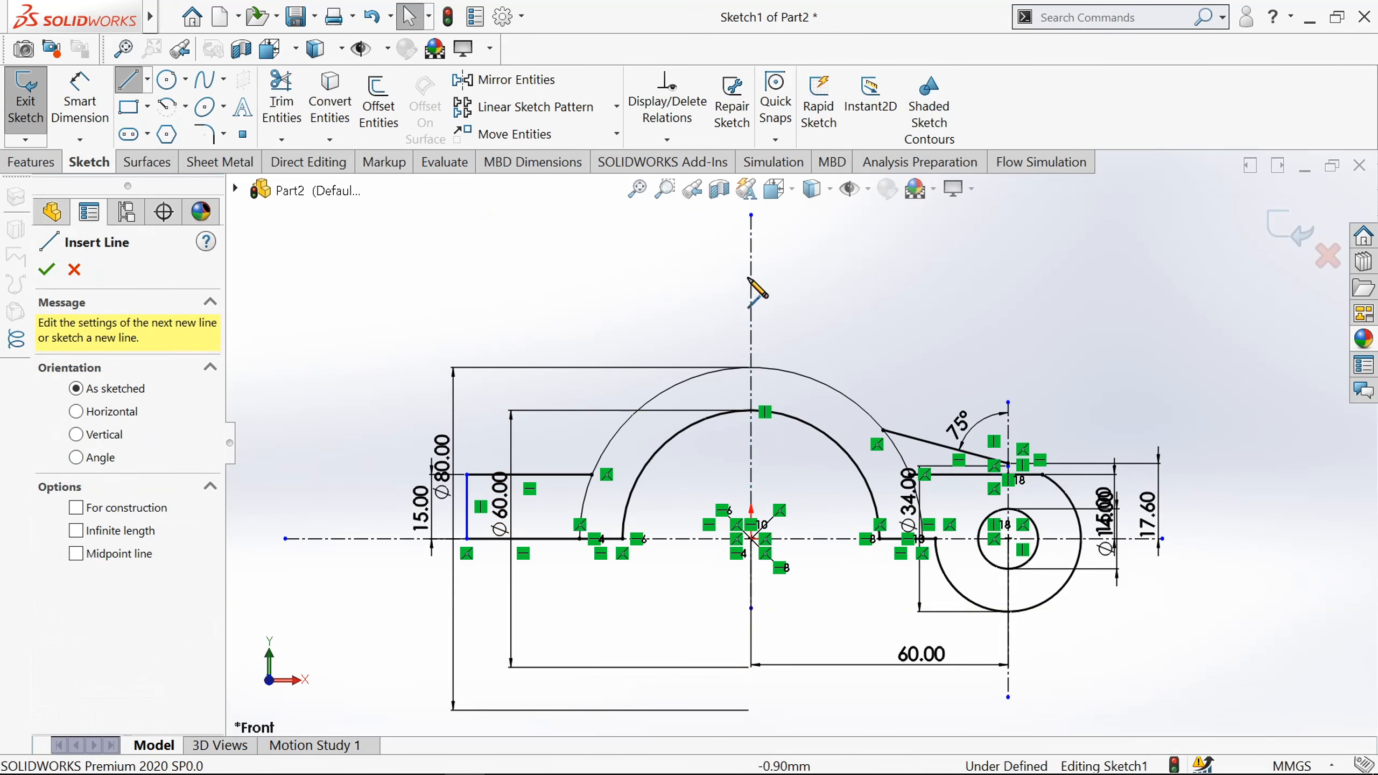
pyautogui.click(751, 239)
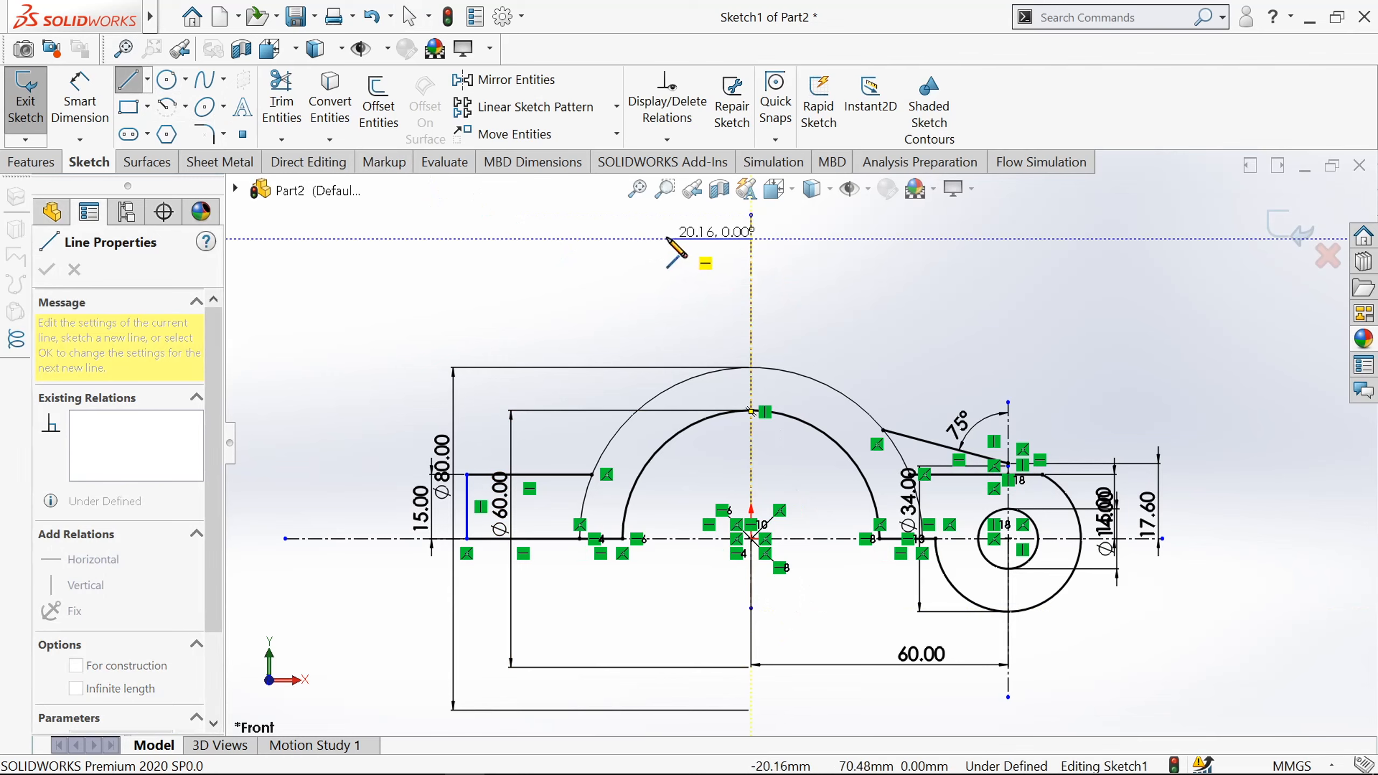
pyautogui.click(670, 239)
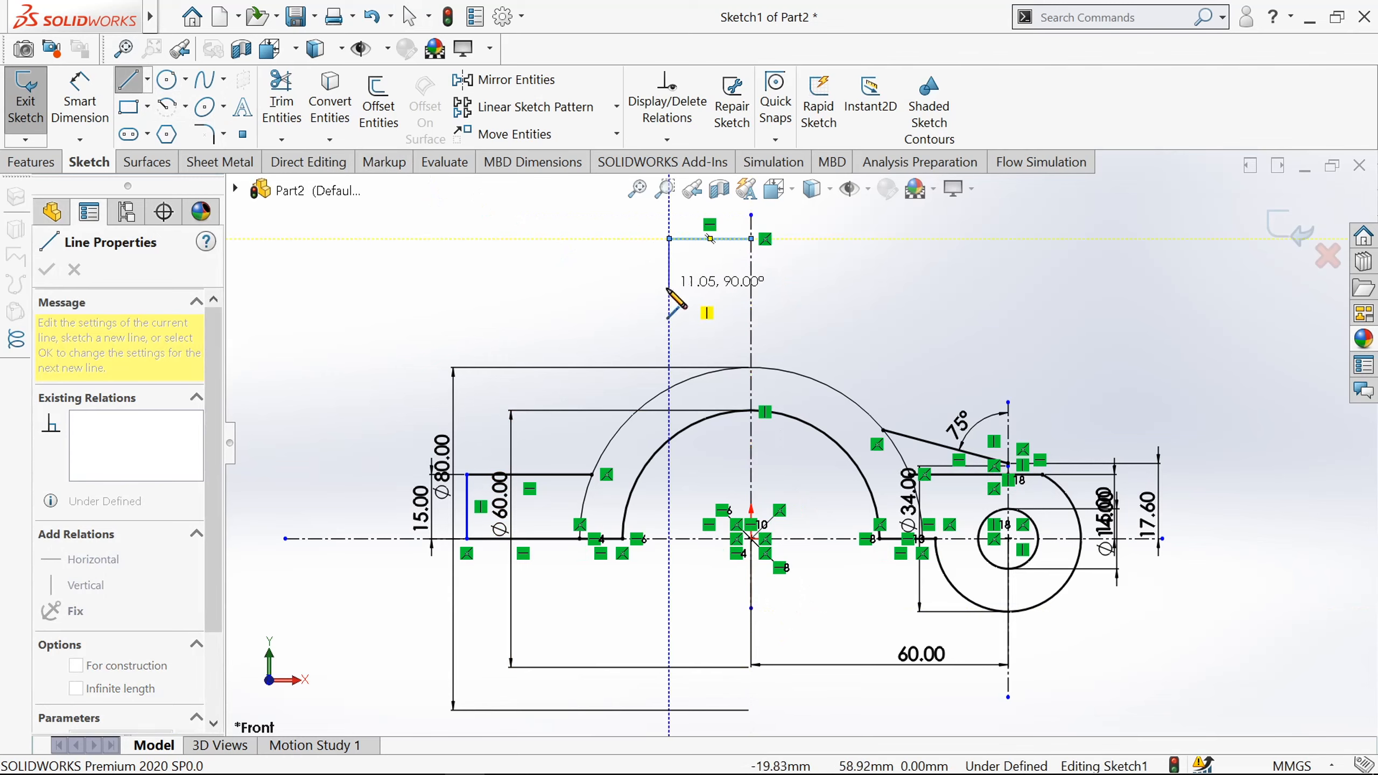
pyautogui.click(670, 282)
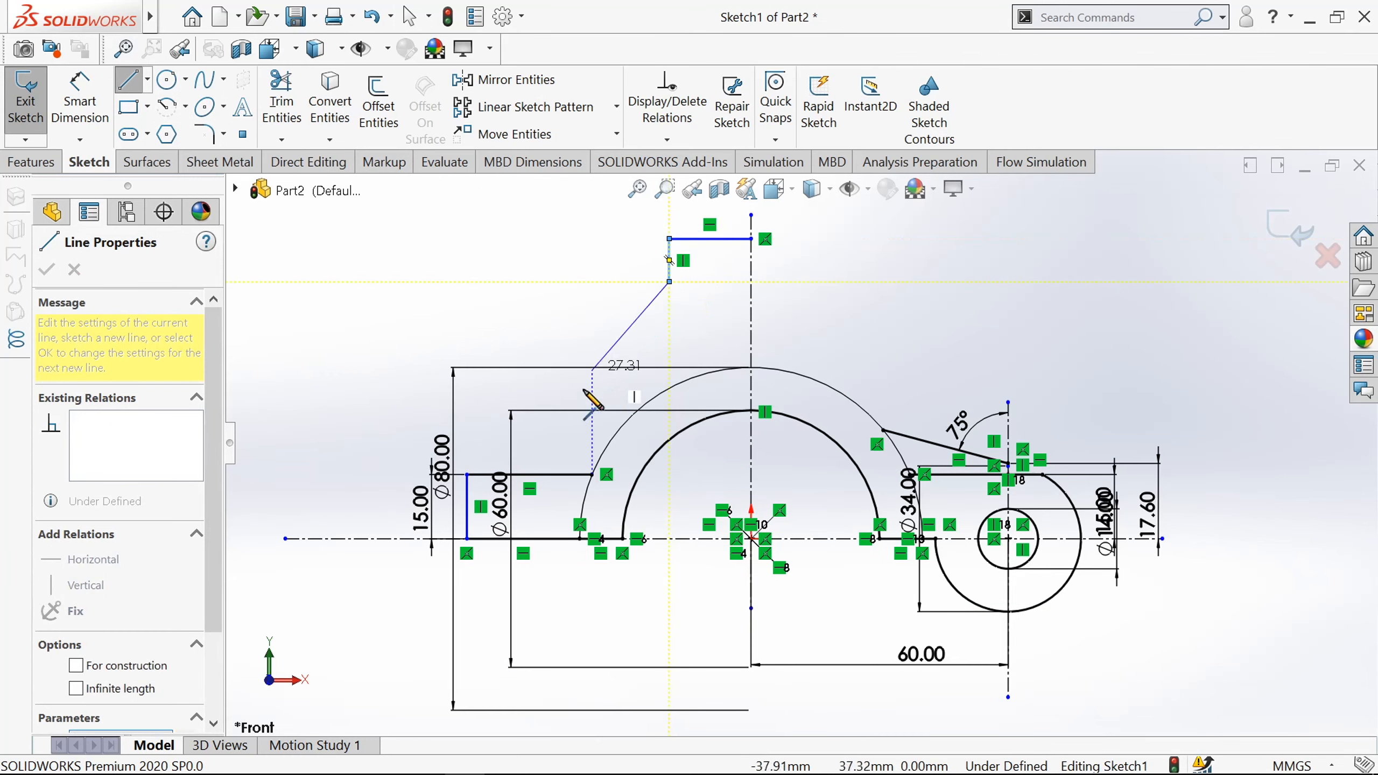
pyautogui.click(541, 474)
pyautogui.press('Escape')
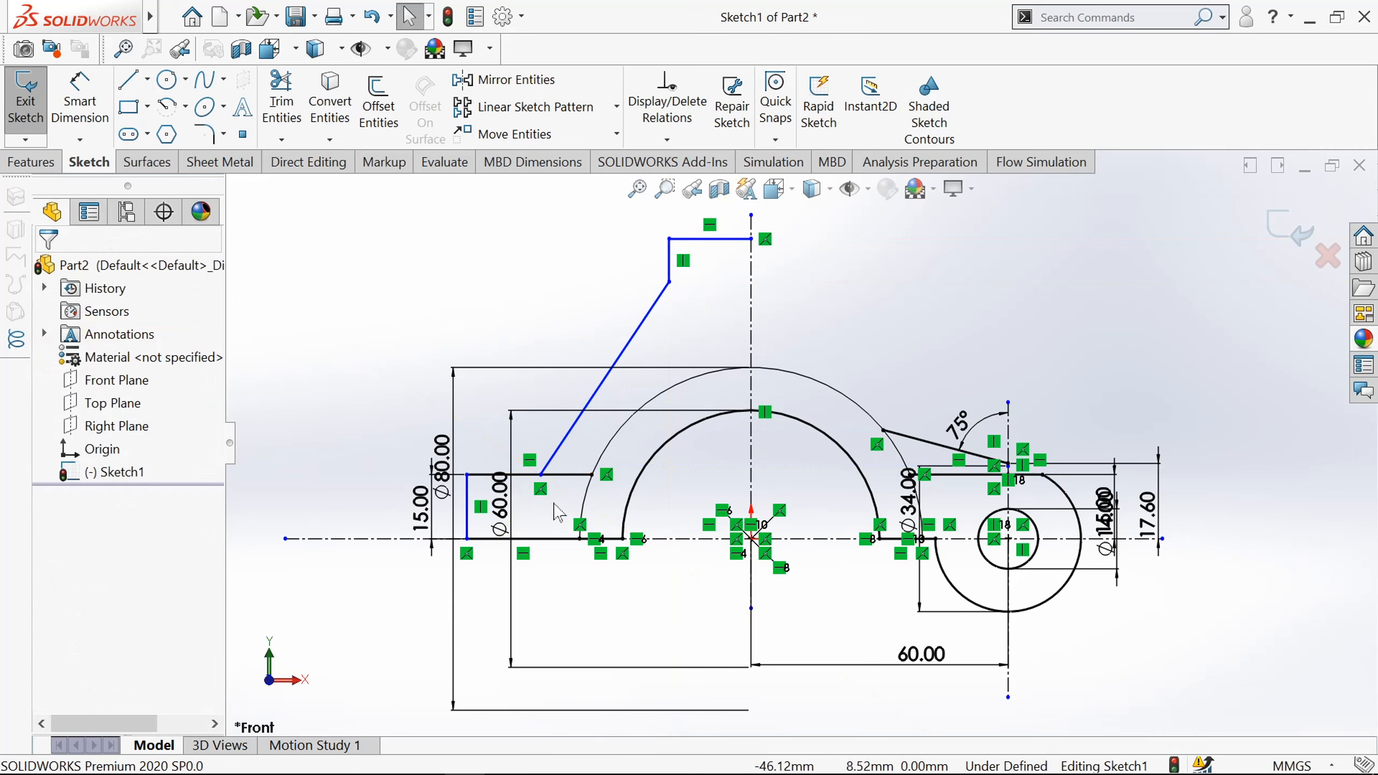
# Step: Dimension the height of the new top horizontal line above the horizontal centerline as 55 mm
pyautogui.scroll(2, 551, 506)
pyautogui.scroll(-1, 863, 363)
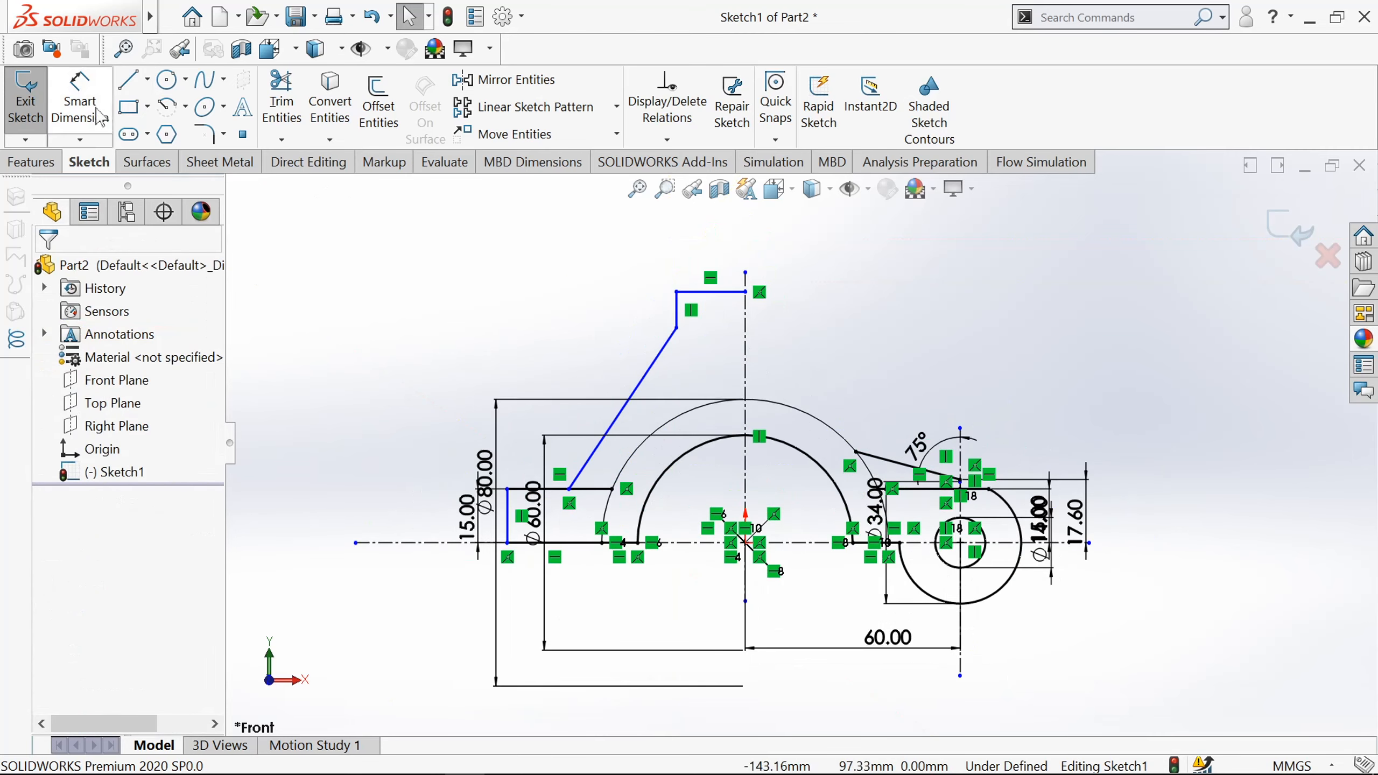
pyautogui.click(79, 103)
pyautogui.click(705, 292)
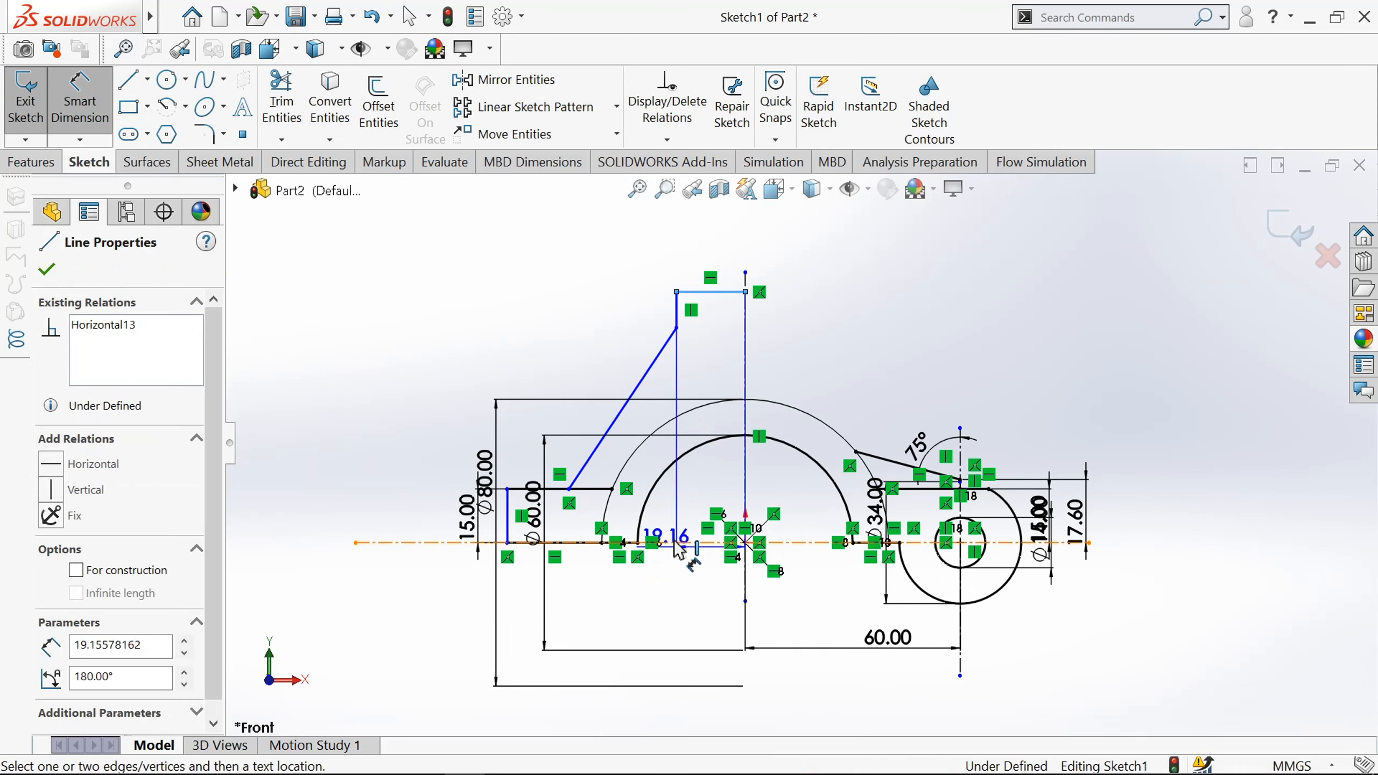
pyautogui.click(677, 543)
pyautogui.click(325, 464)
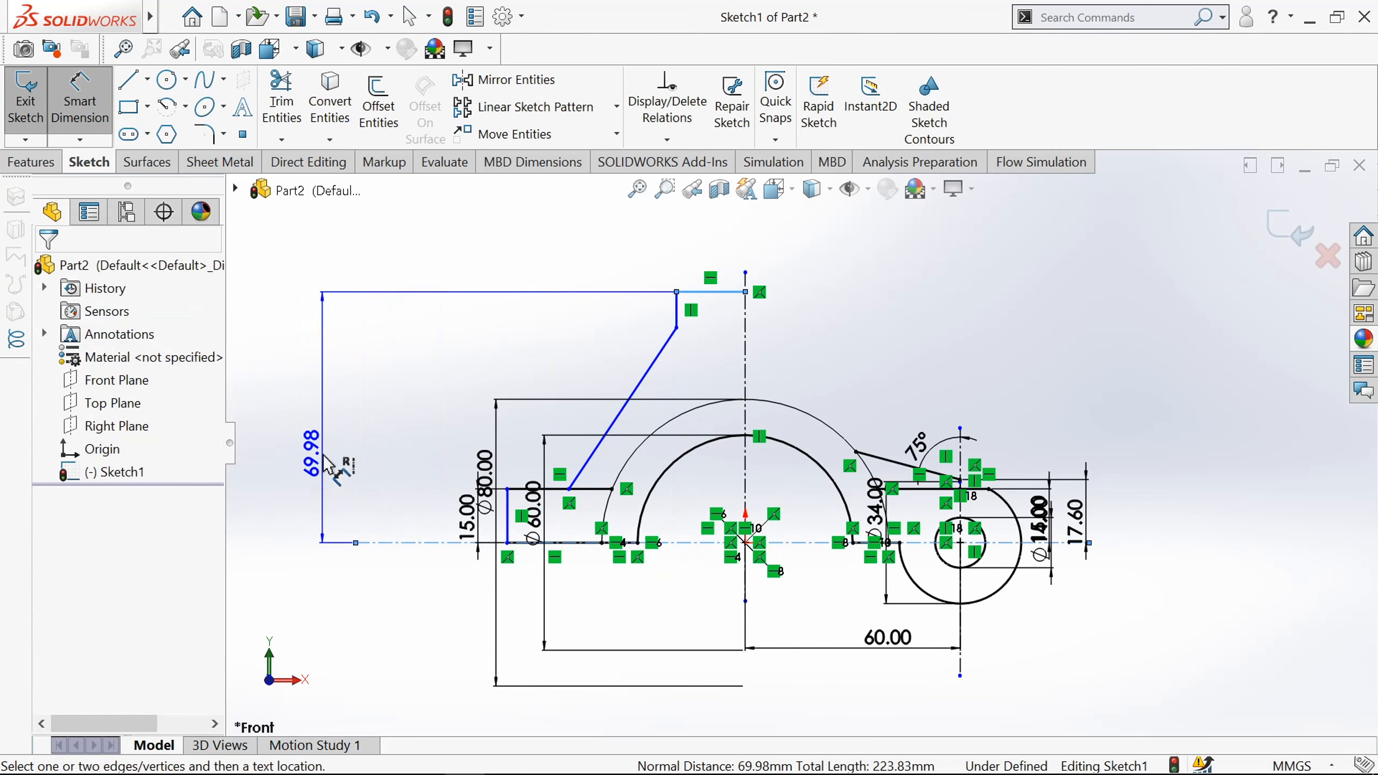
pyautogui.write('55')
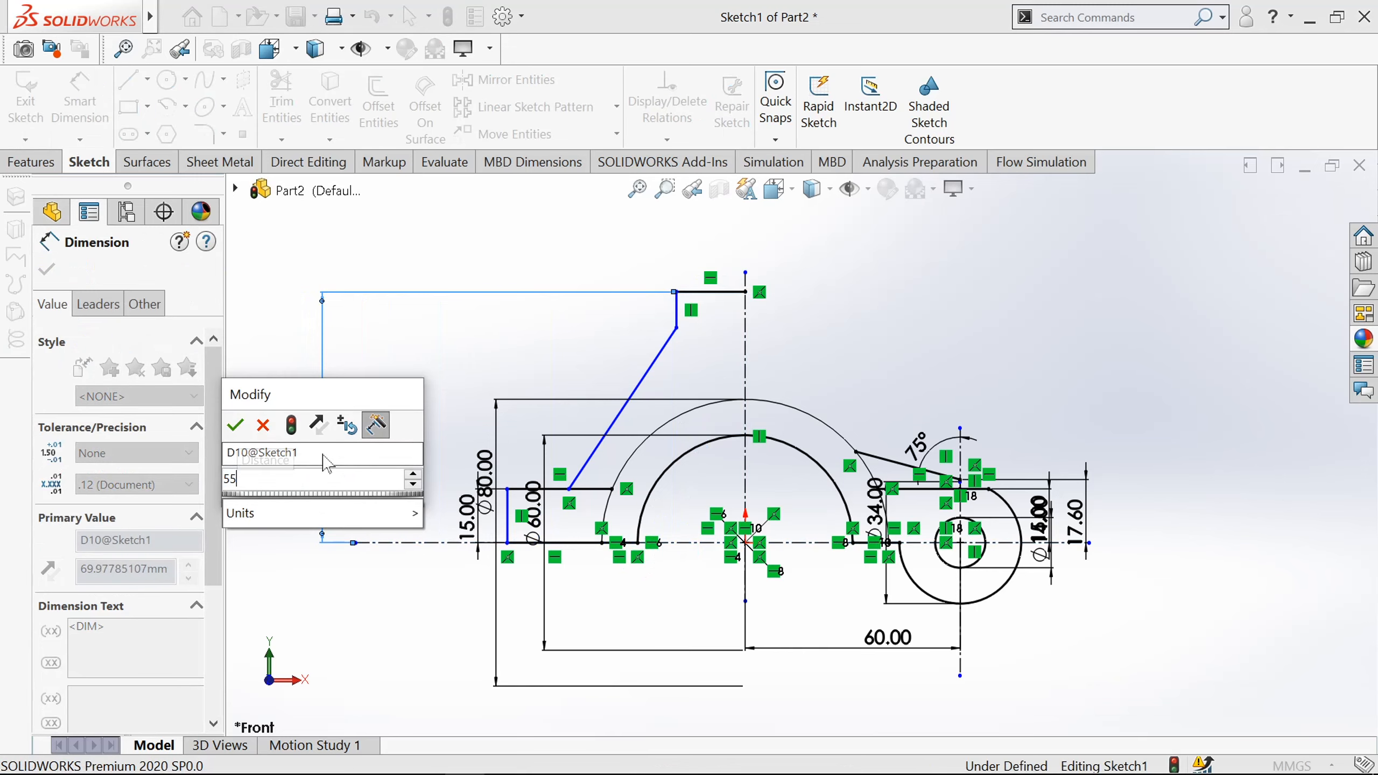
pyautogui.press('Return')
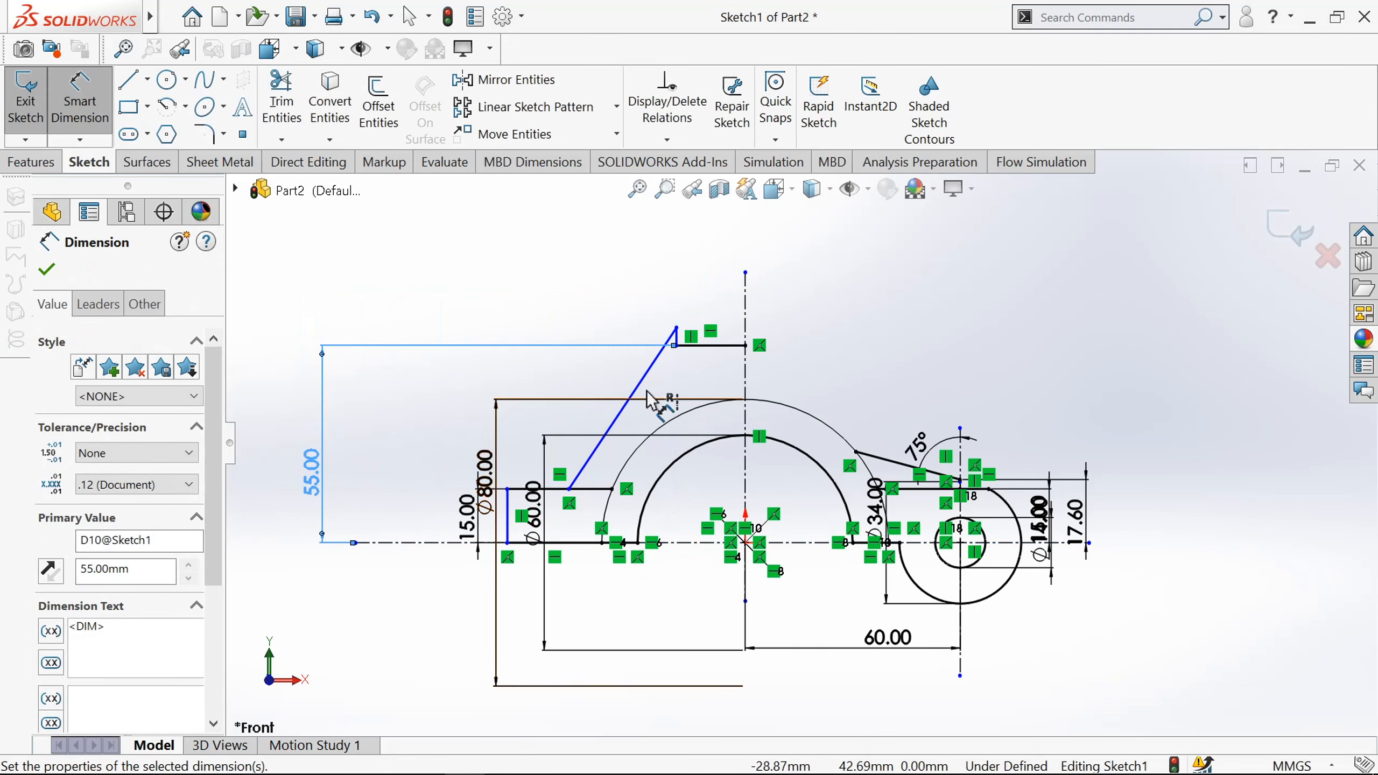
# Step: Dimension the horizontal distance from the left tab's vertical edge to the origin as 70 mm
pyautogui.scroll(-3, 612, 375)
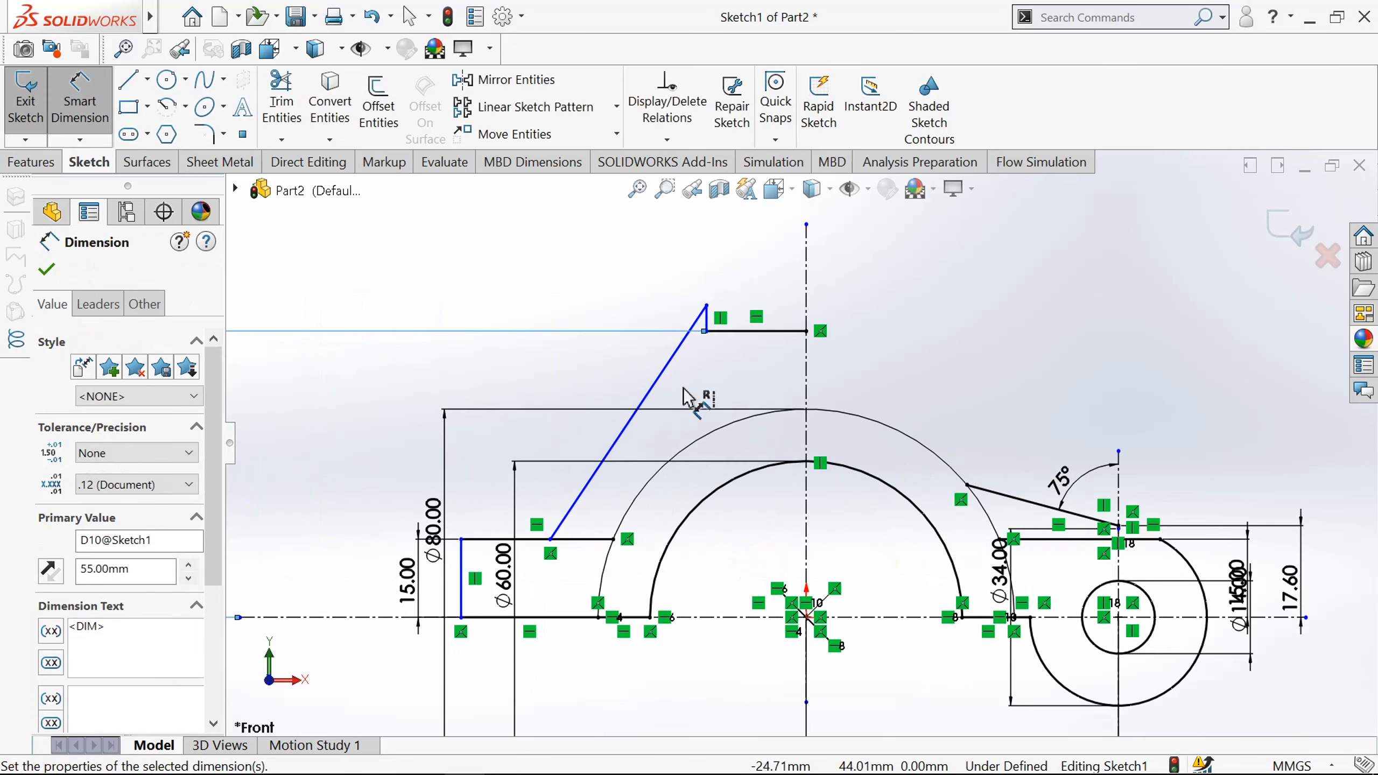
pyautogui.click(462, 577)
pyautogui.click(449, 618)
pyautogui.scroll(2, 484, 578)
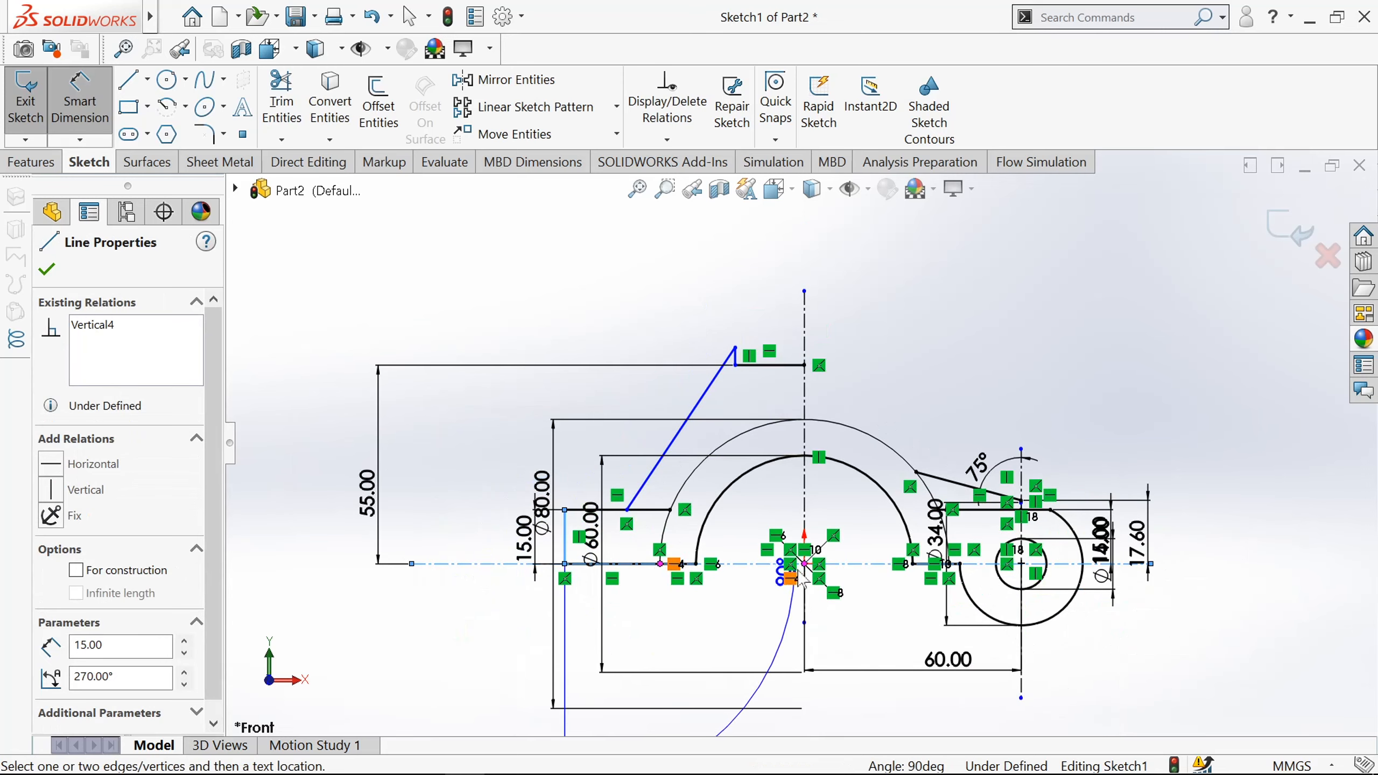
pyautogui.click(804, 565)
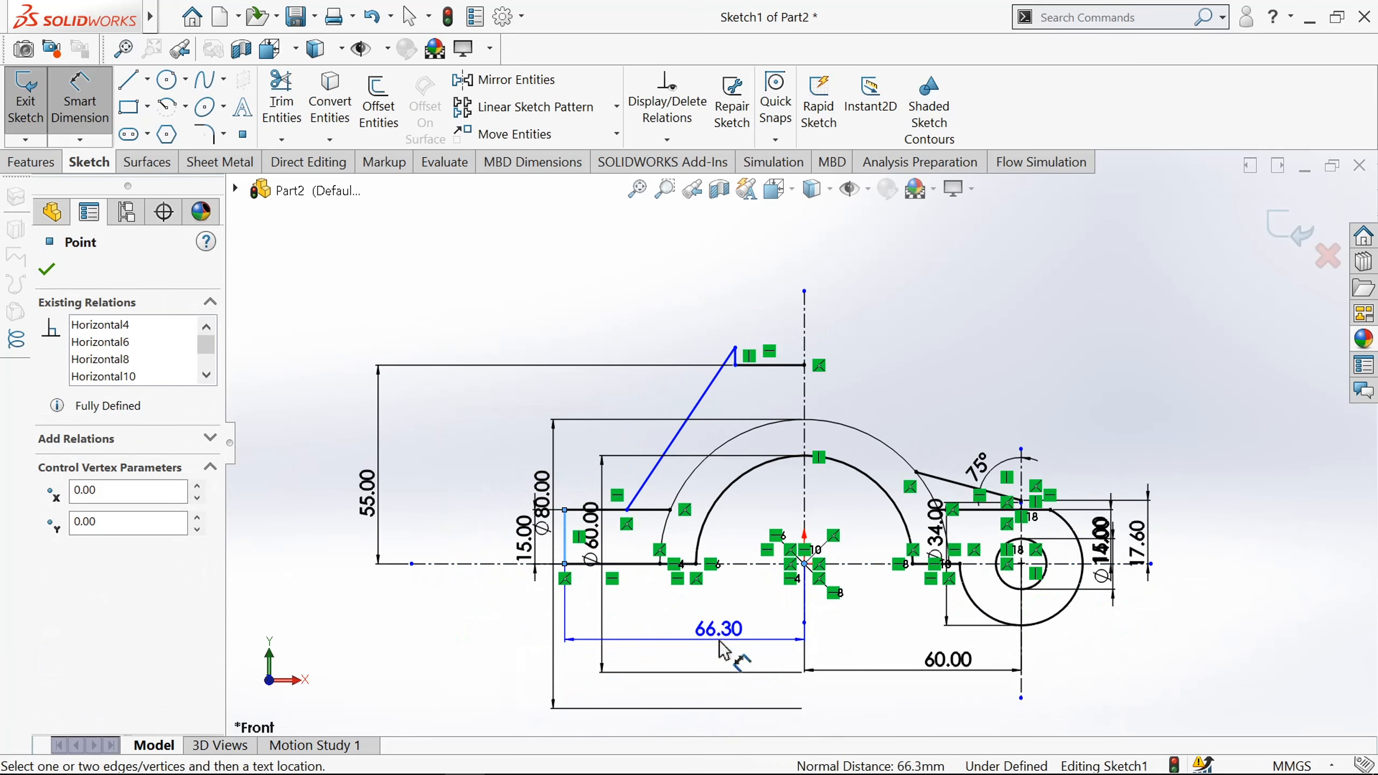
pyautogui.click(721, 645)
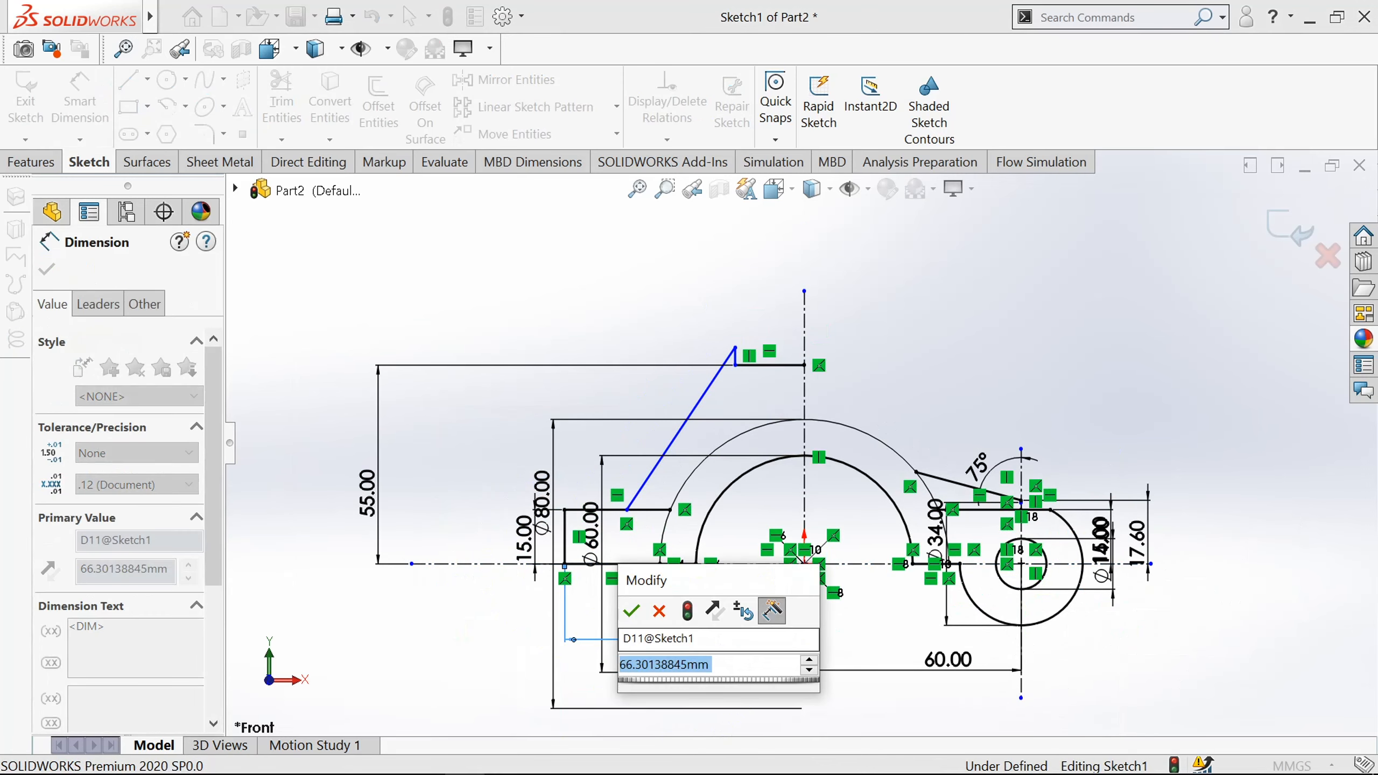
pyautogui.write('60')
pyautogui.press('Return')
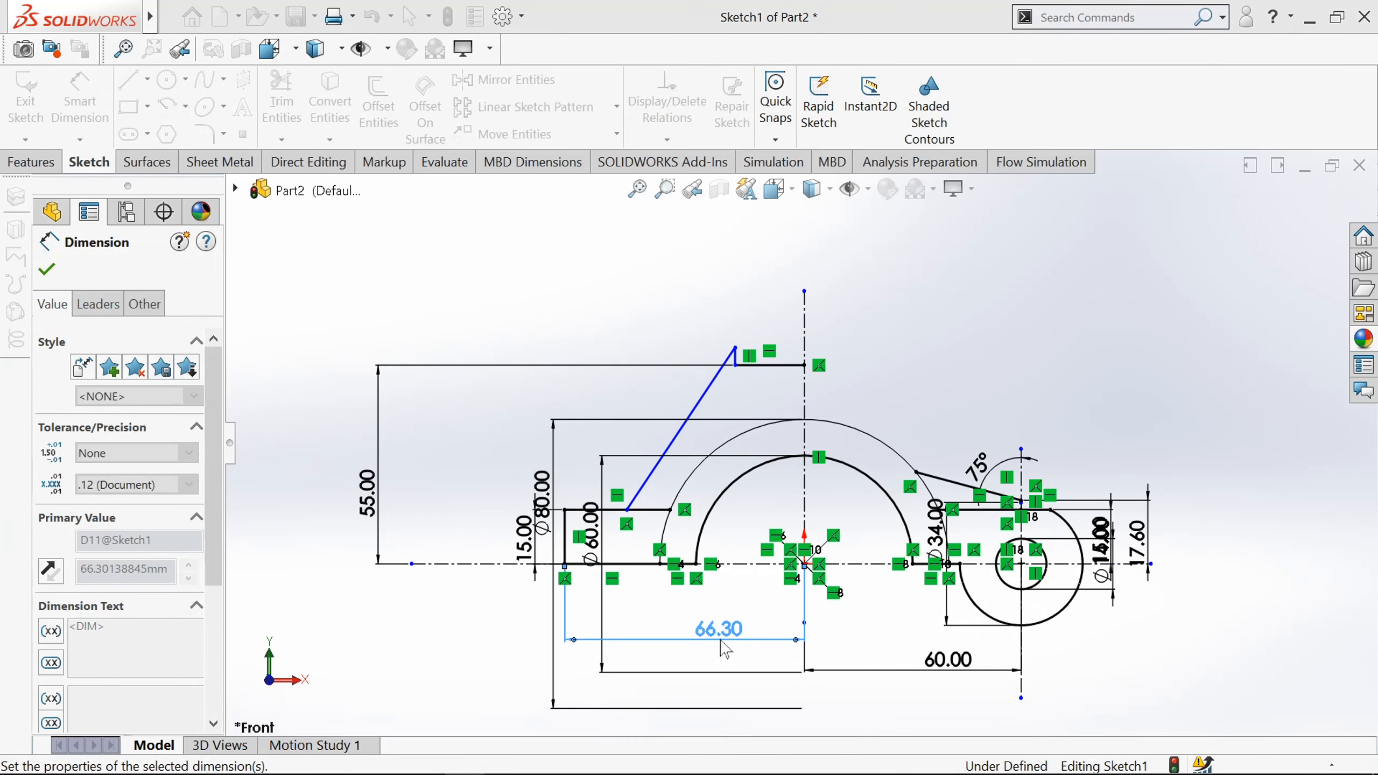
pyautogui.scroll(-2, 678, 501)
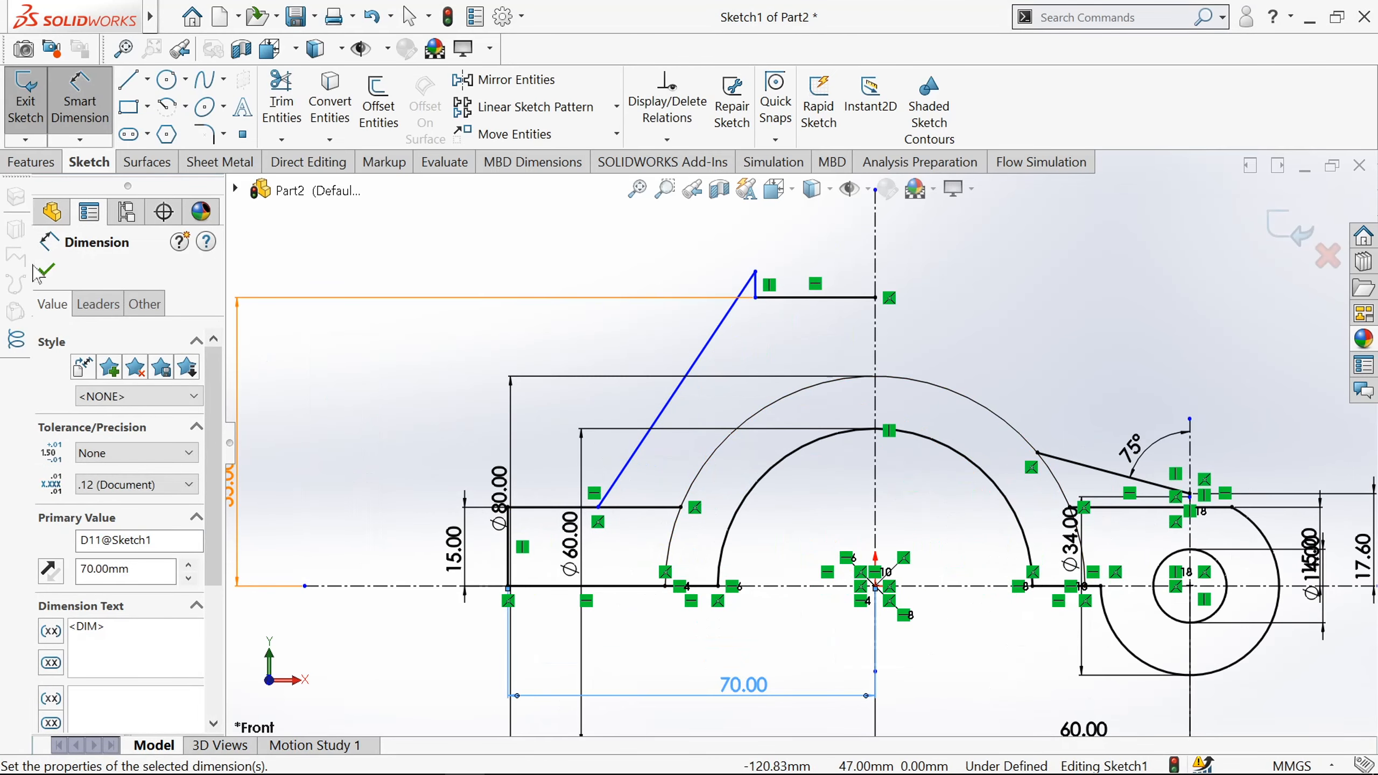
pyautogui.click(47, 269)
pyautogui.press('Escape')
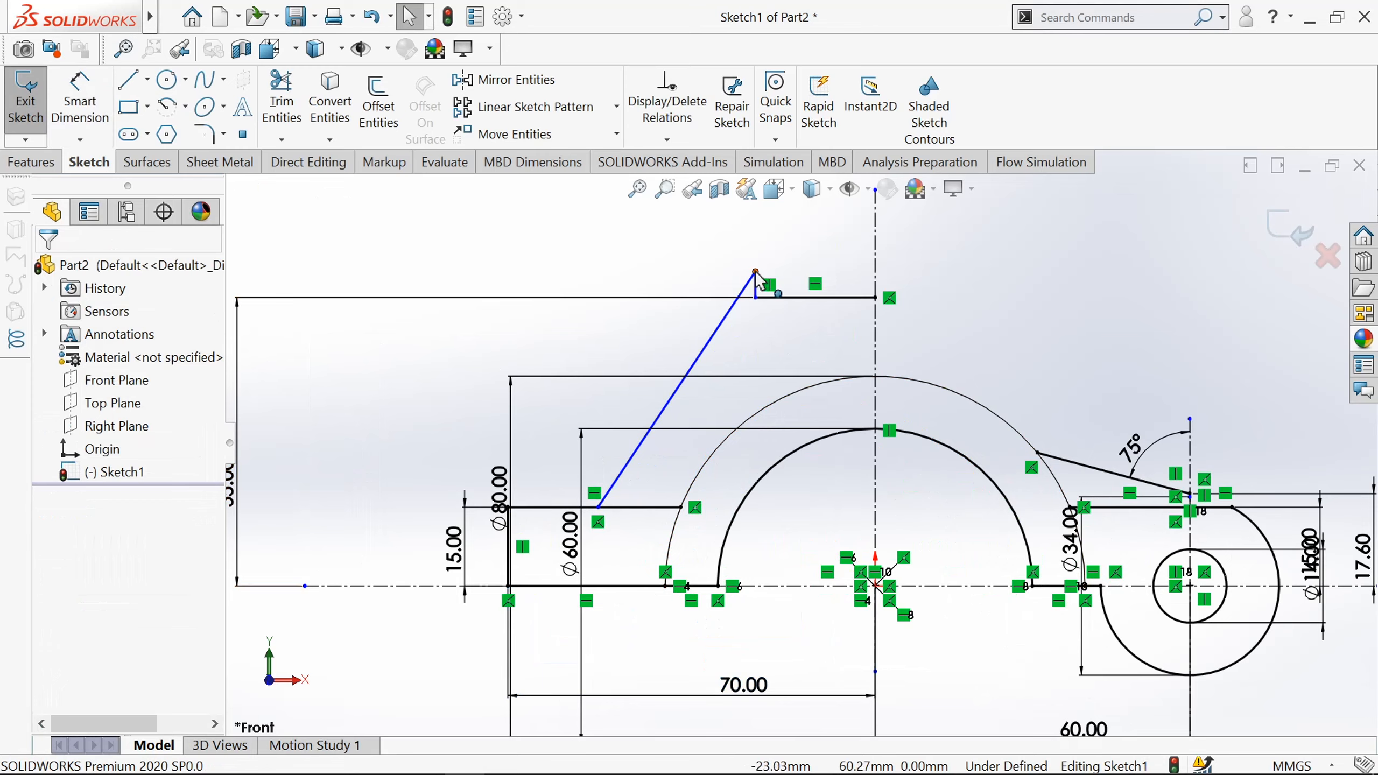
# Step: Move the endpoint shared by the short vertical and sloped lines below the top horizontal line, to about X -26, Y 44 mm
pyautogui.moveTo(754, 296); pyautogui.dragTo(739, 356)
pyautogui.scroll(-2, 705, 455)
pyautogui.scroll(3, 705, 457)
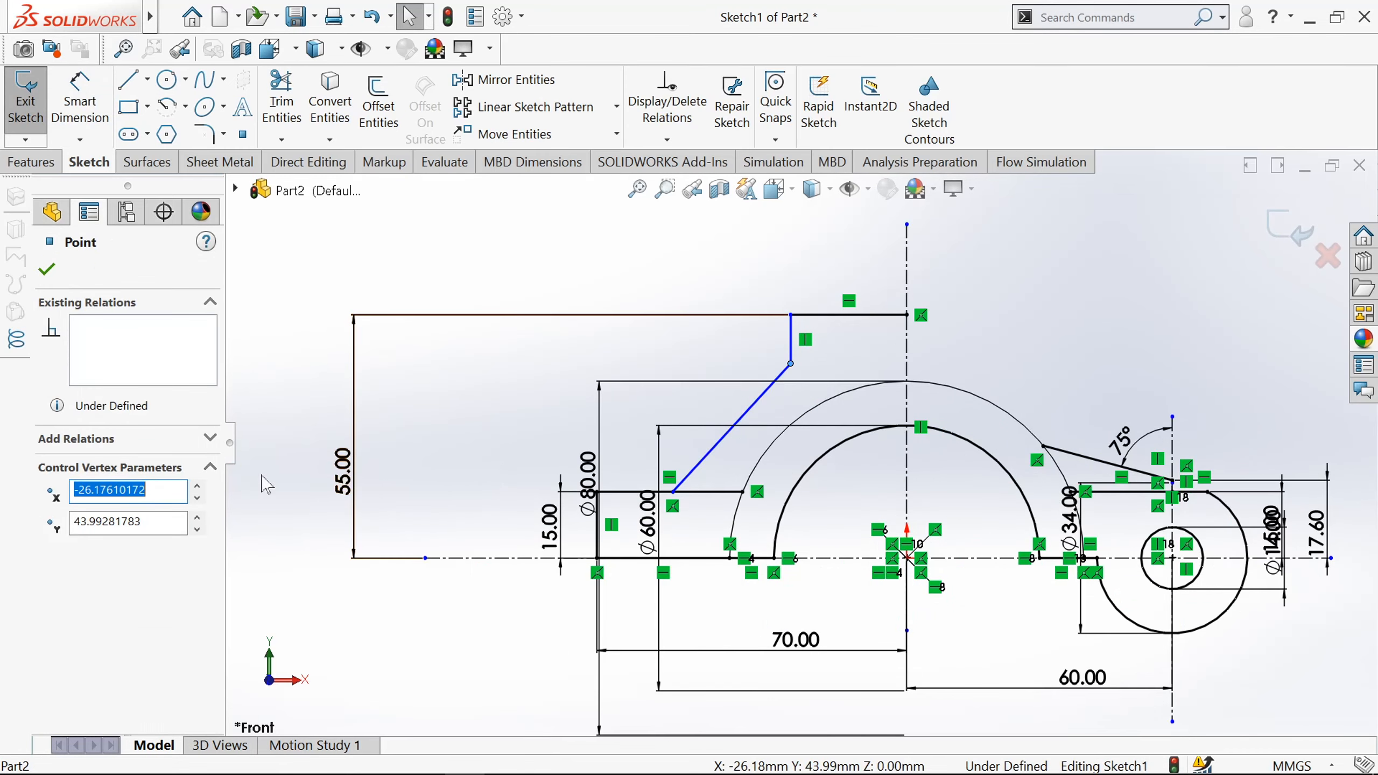
# Step: Set the top horizontal line's height above the horizontal centerline to 60 mm
pyautogui.click(348, 478)
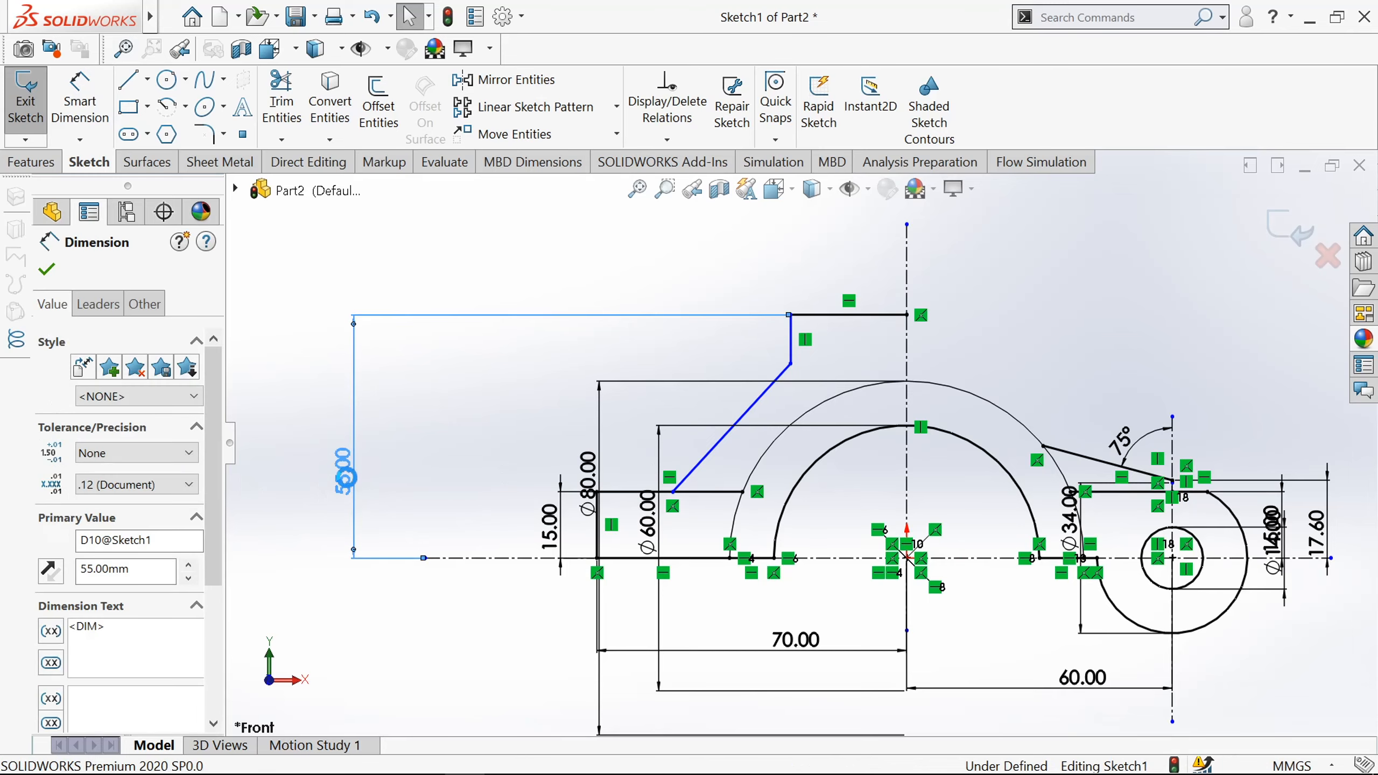
pyautogui.doubleClick(348, 478)
pyautogui.write('60')
pyautogui.press('Return')
# Step: Dimension the angle between the sloped line and the left tab's upper edge as 135°
pyautogui.scroll(-2, 758, 476)
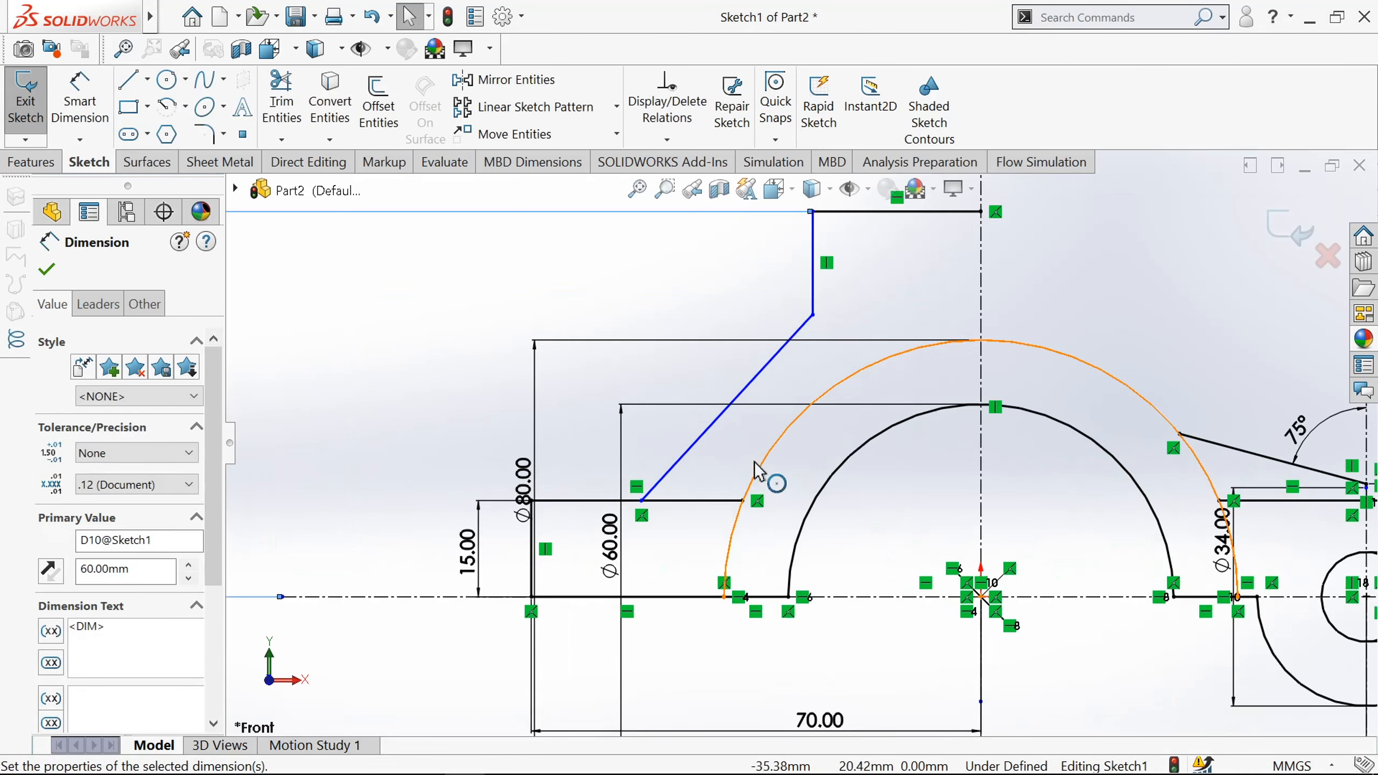
pyautogui.click(77, 119)
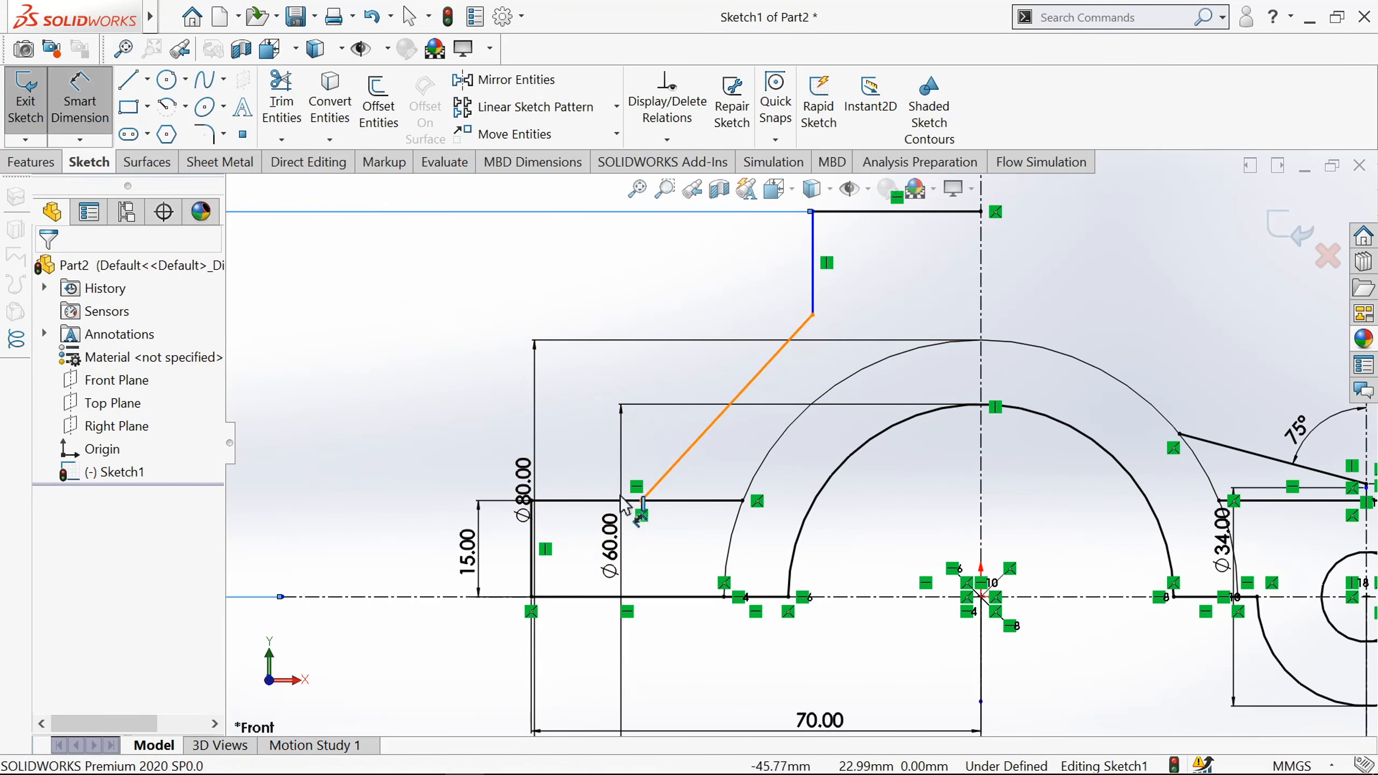
pyautogui.click(626, 505)
pyautogui.click(625, 501)
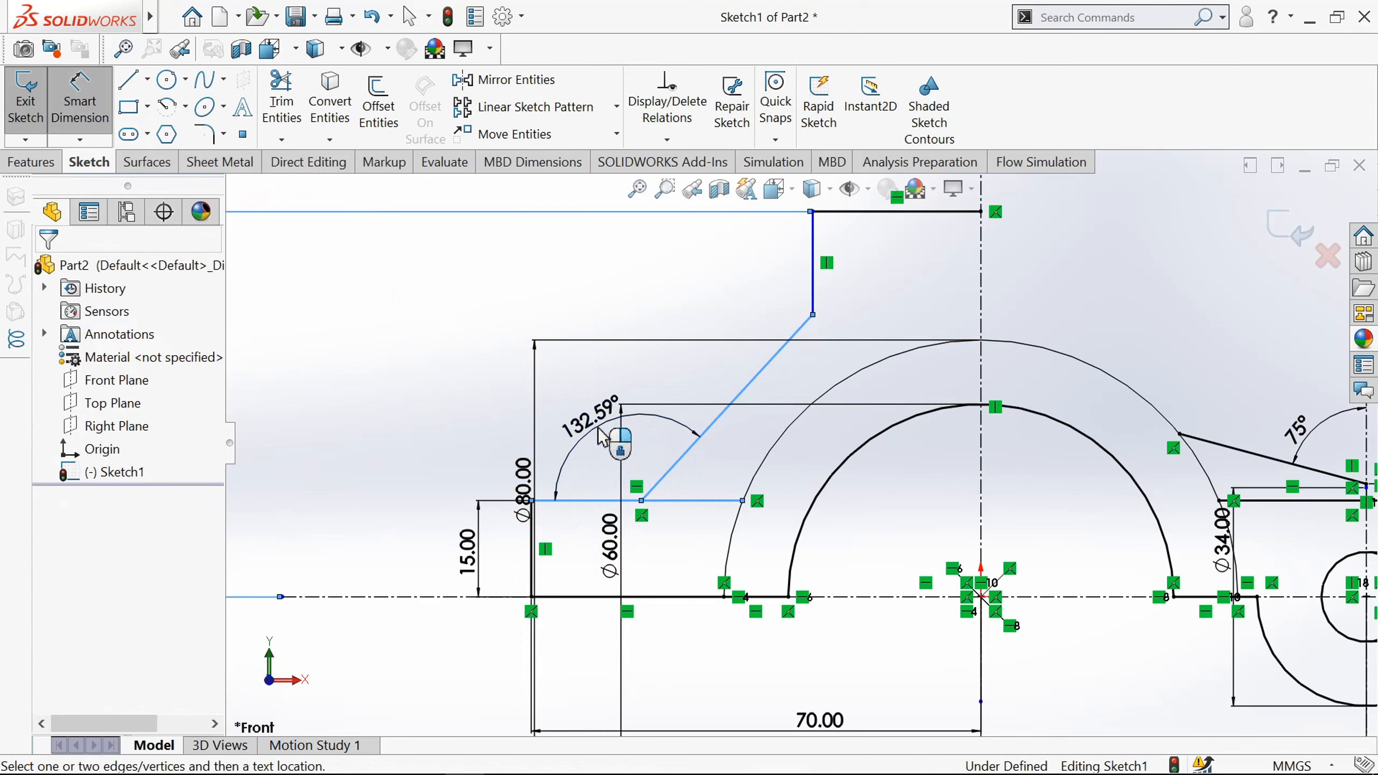
pyautogui.click(602, 437)
pyautogui.write('13')
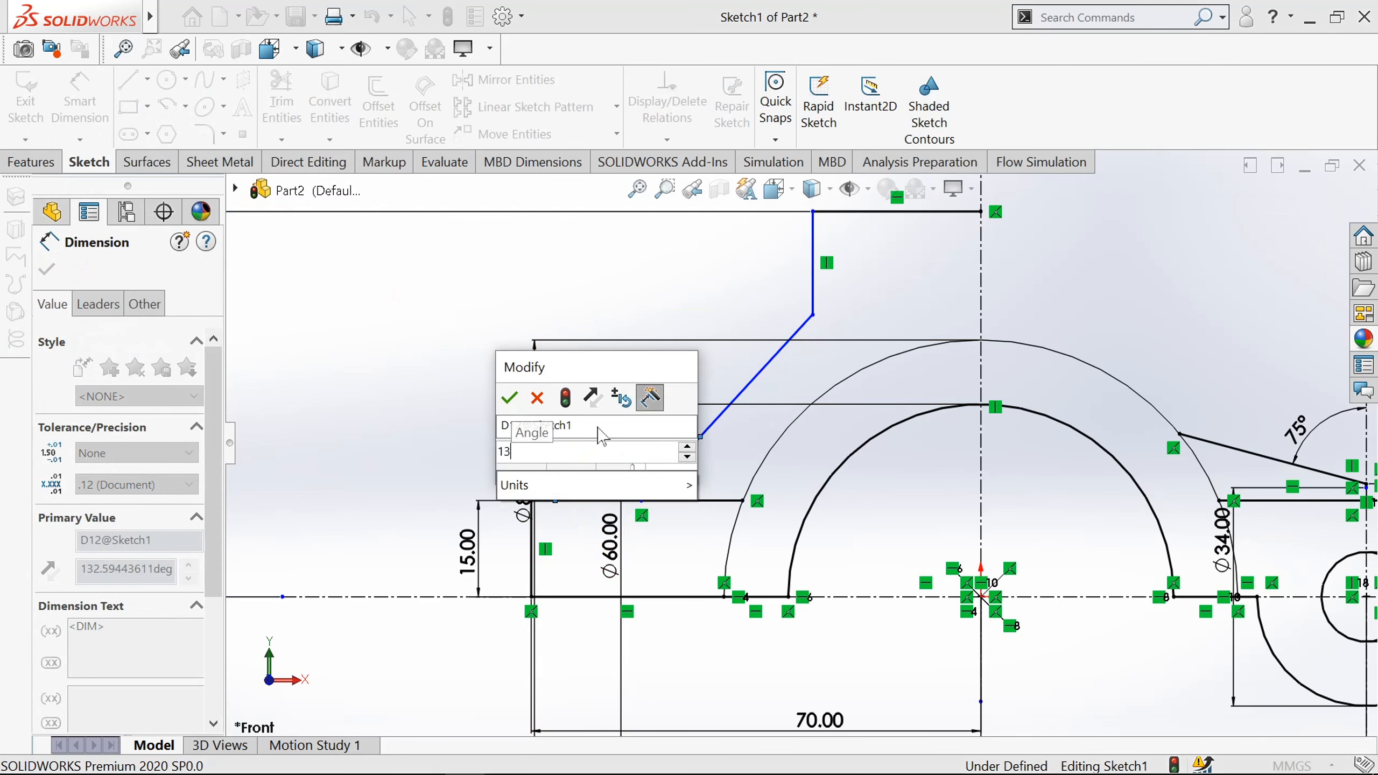
pyautogui.press('Return')
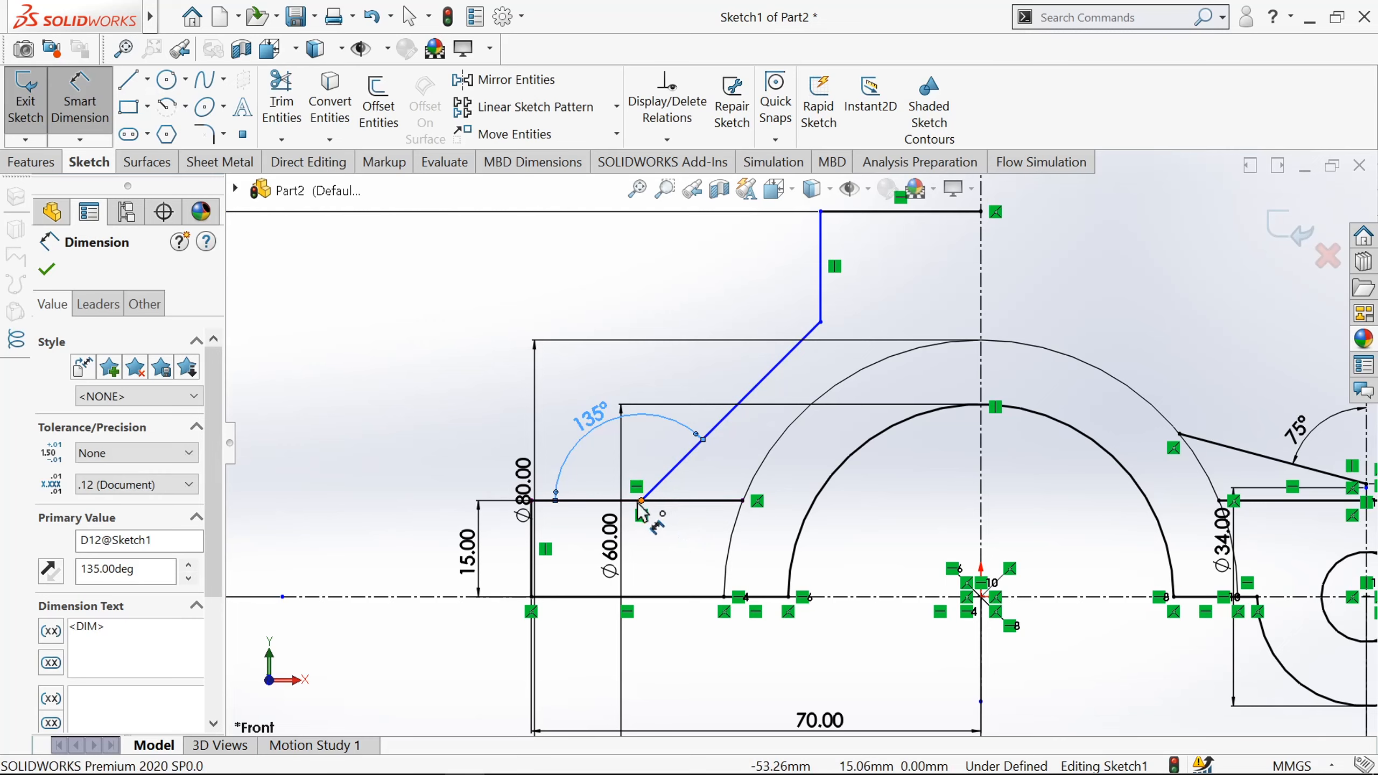
# Step: Dimension the horizontal distance from the left tab's vertical edge to the sloped line's lower endpoint as 20 mm
pyautogui.click(641, 502)
pyautogui.click(533, 548)
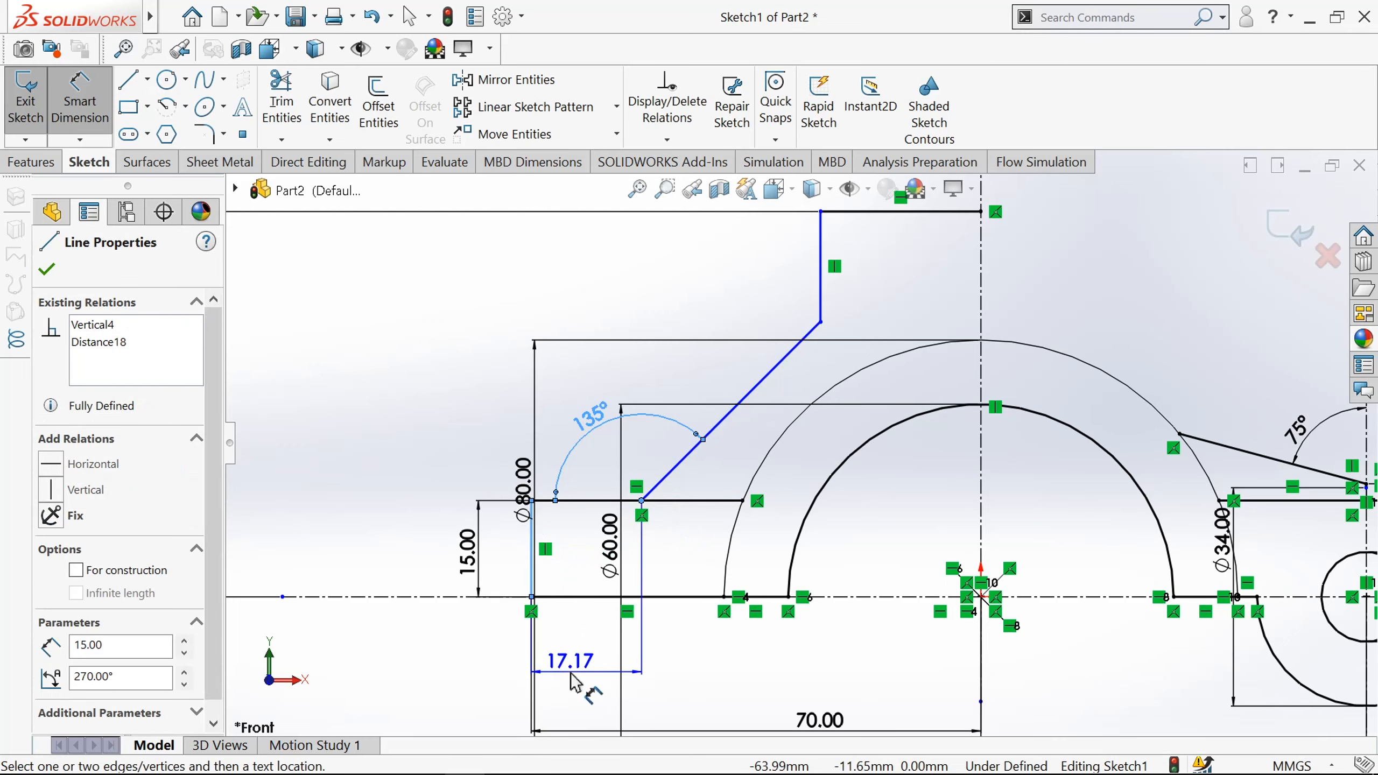
pyautogui.click(575, 683)
pyautogui.write('20')
pyautogui.press('Return')
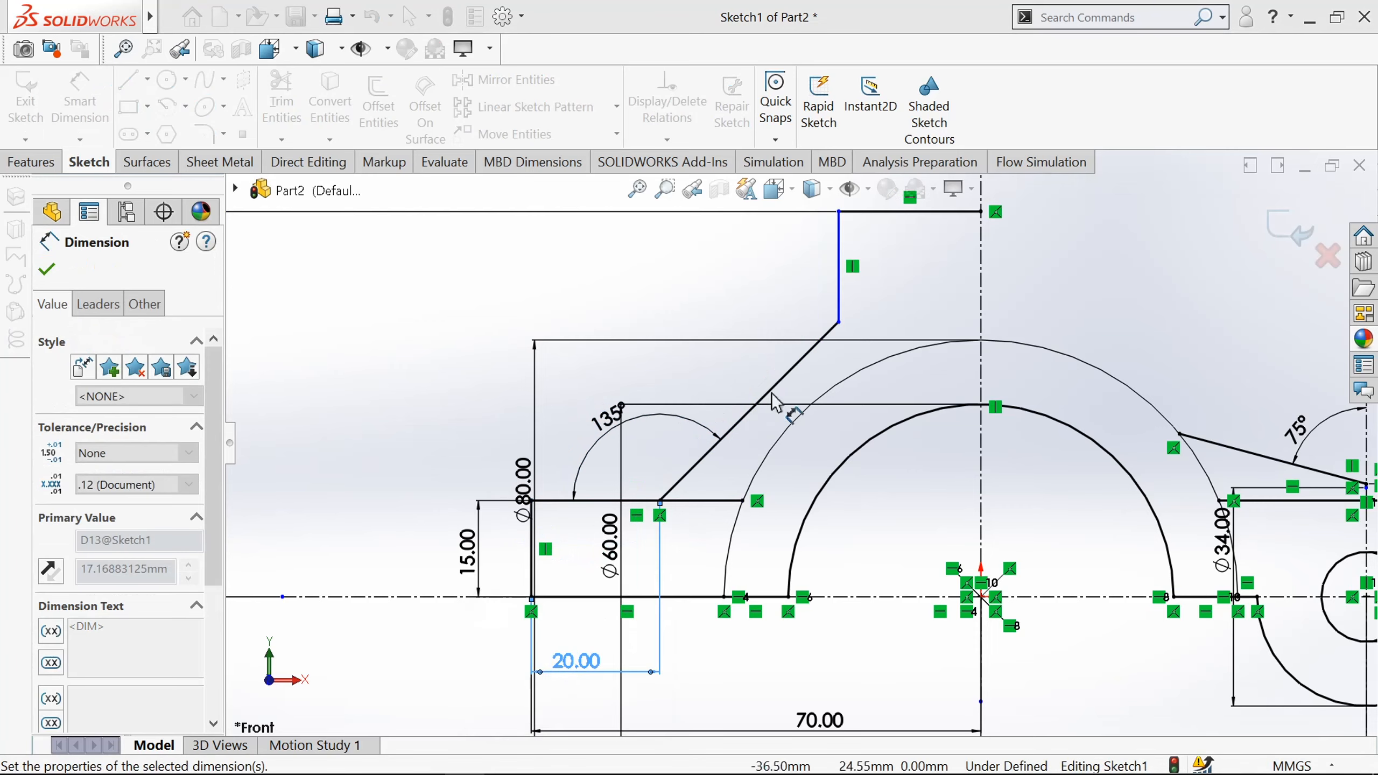
# Step: Set the length of the short vertical line below the top horizontal line to 15 mm
pyautogui.scroll(2, 792, 389)
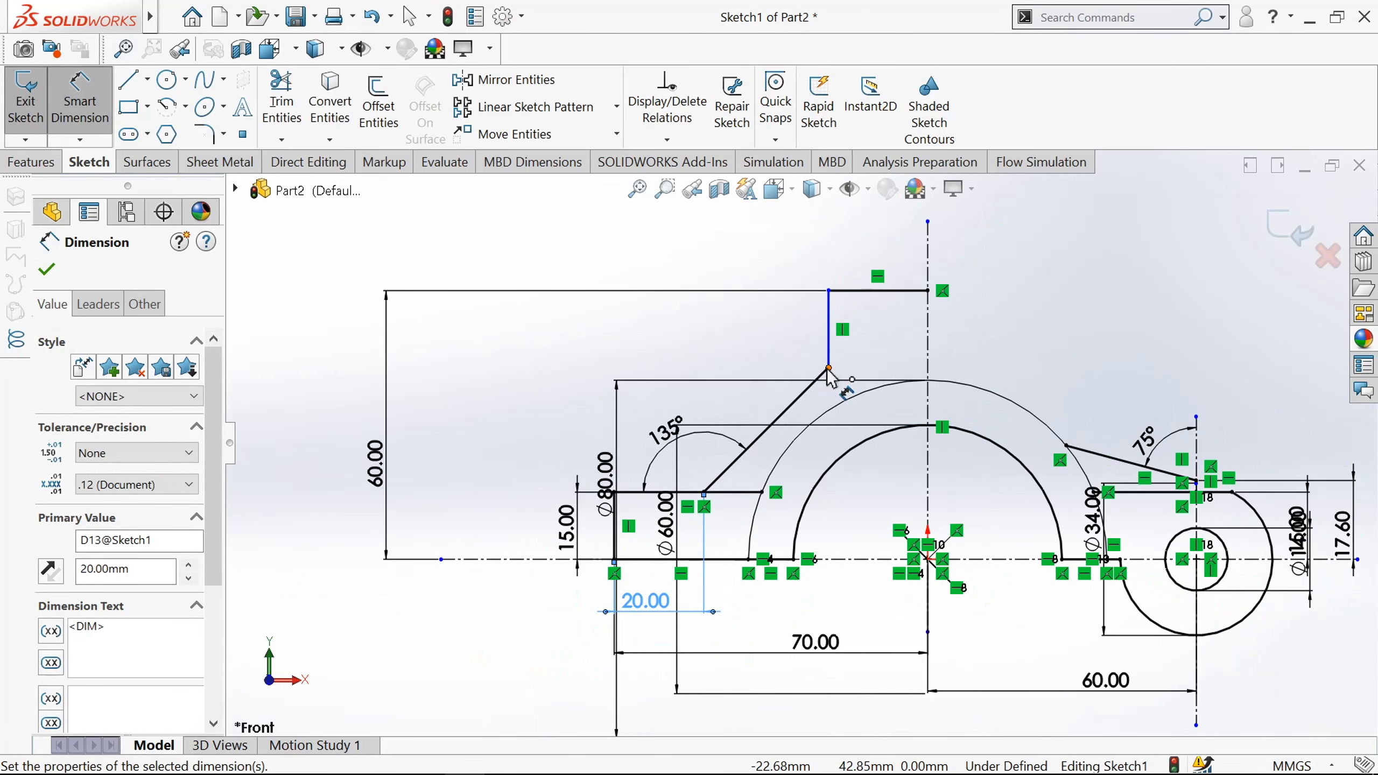
pyautogui.click(829, 339)
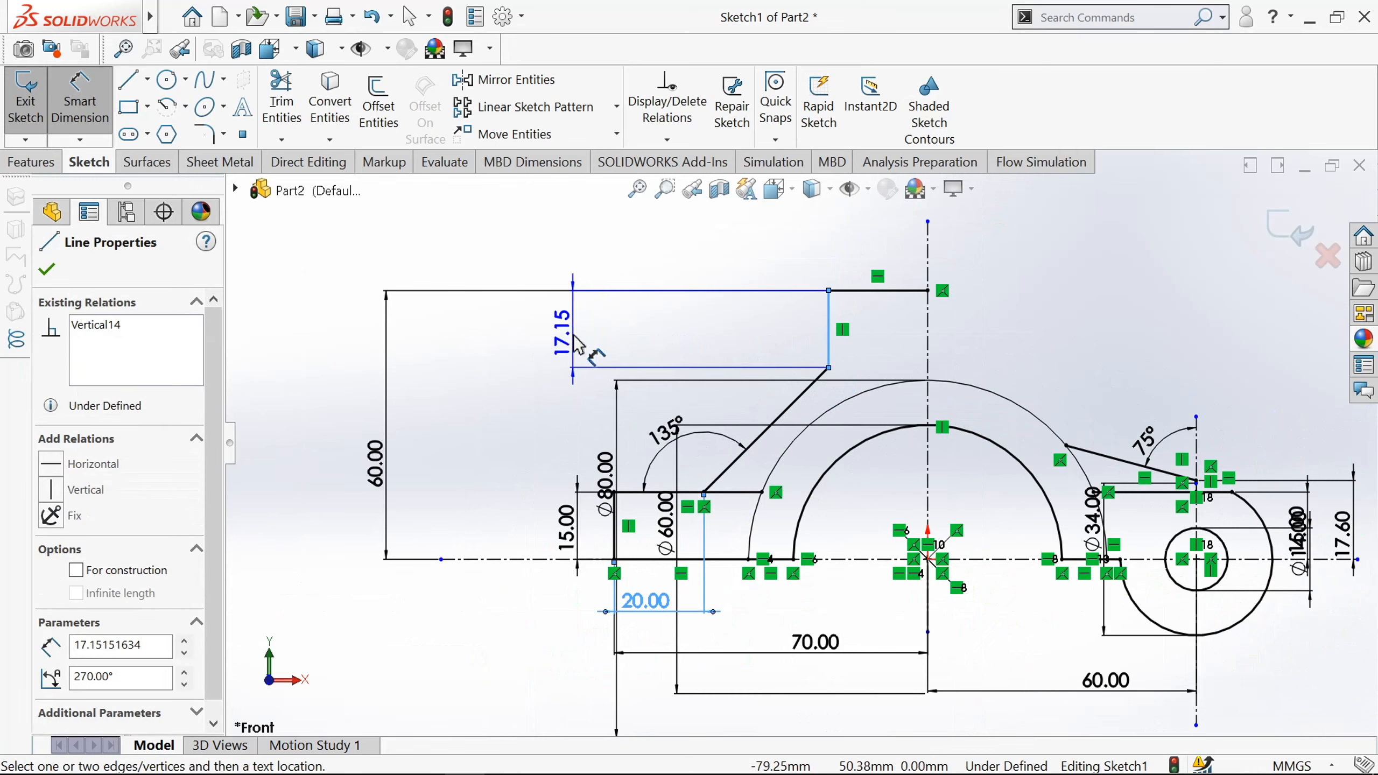
pyautogui.click(577, 341)
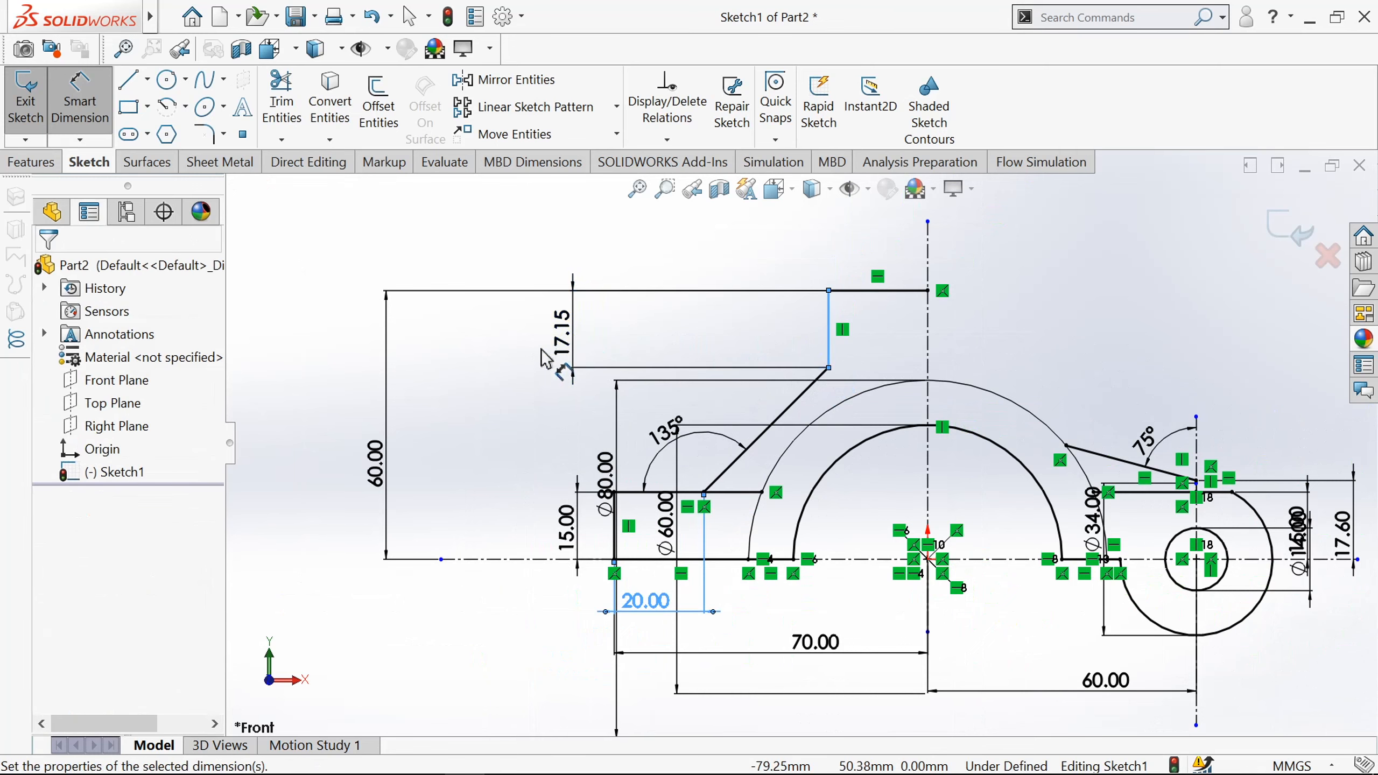
pyautogui.write('15')
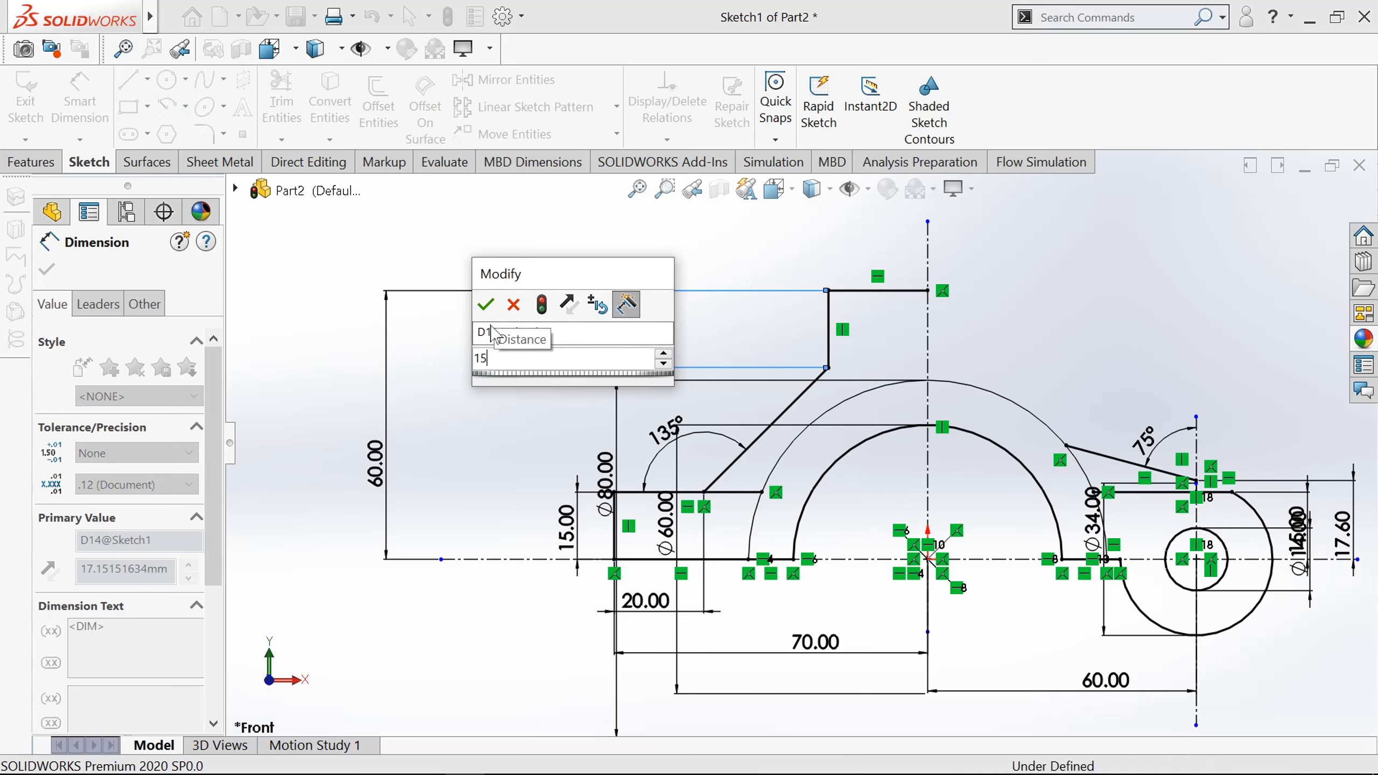
pyautogui.press('Return')
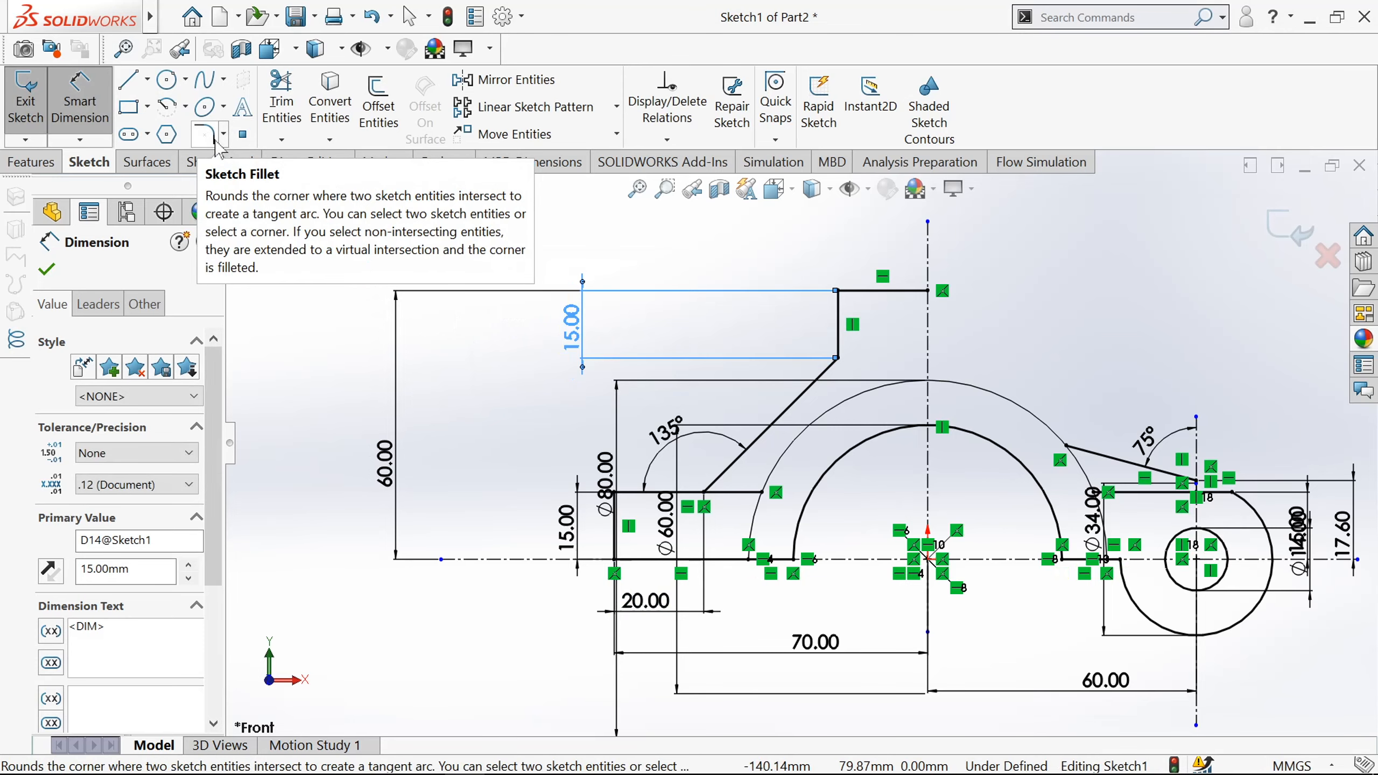
# Step: Round the corner between the short vertical line and the sloped line with a 10 mm sketch fillet
pyautogui.click(214, 140)
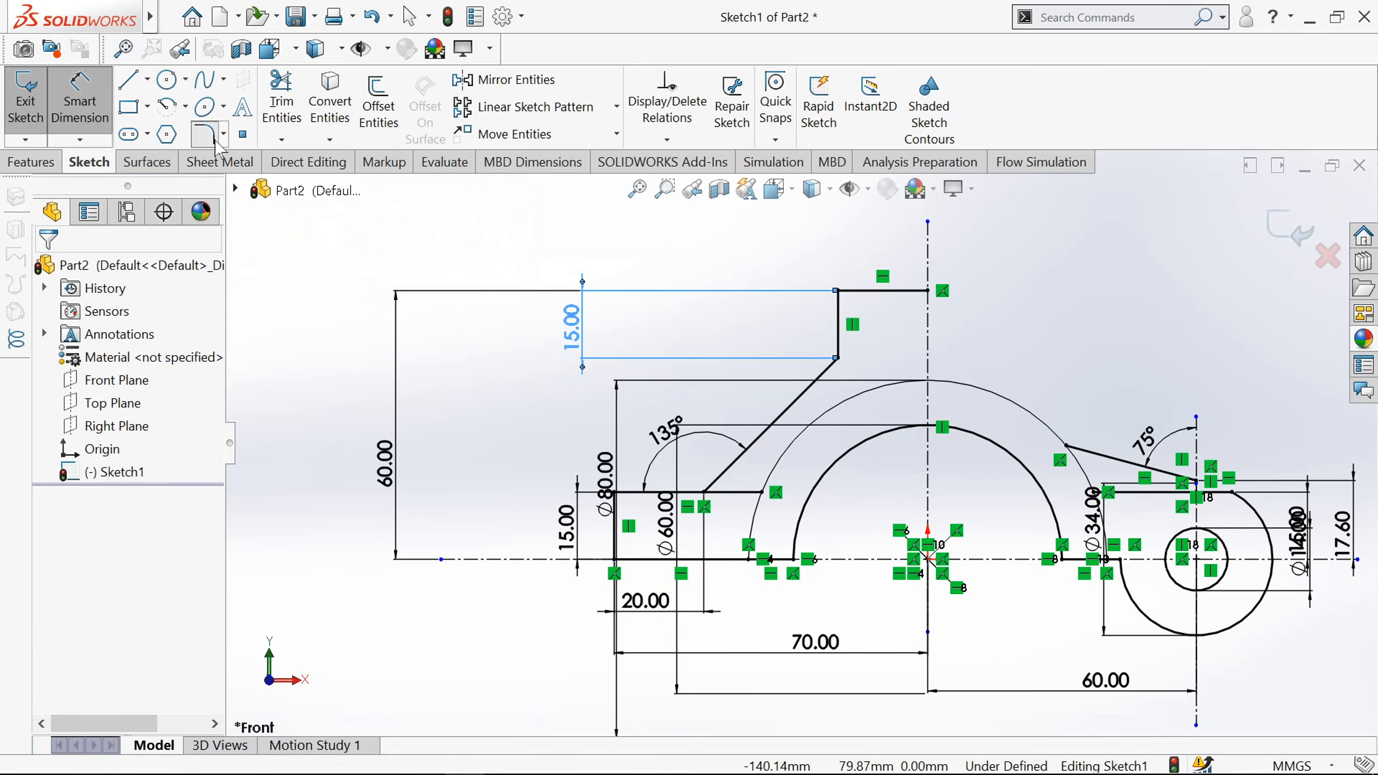
pyautogui.click(839, 360)
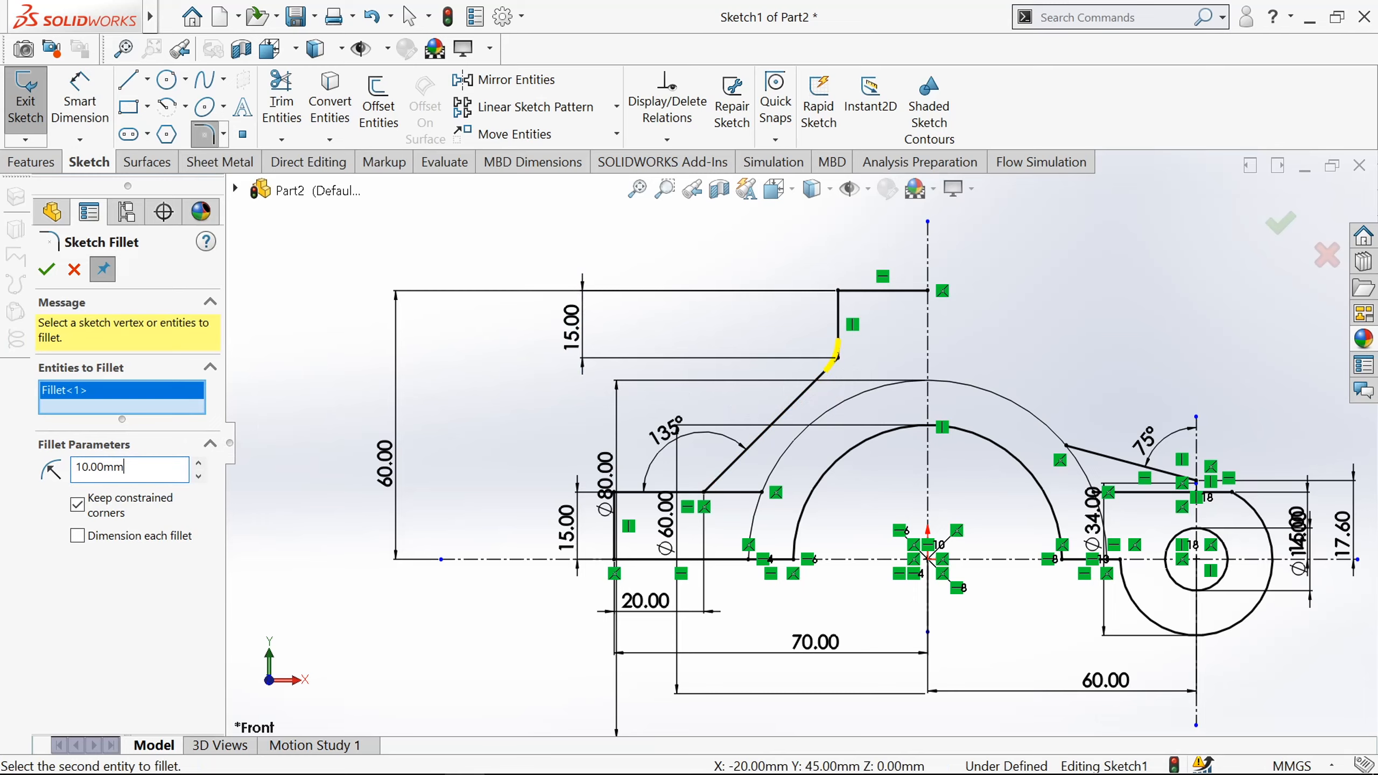
pyautogui.click(51, 279)
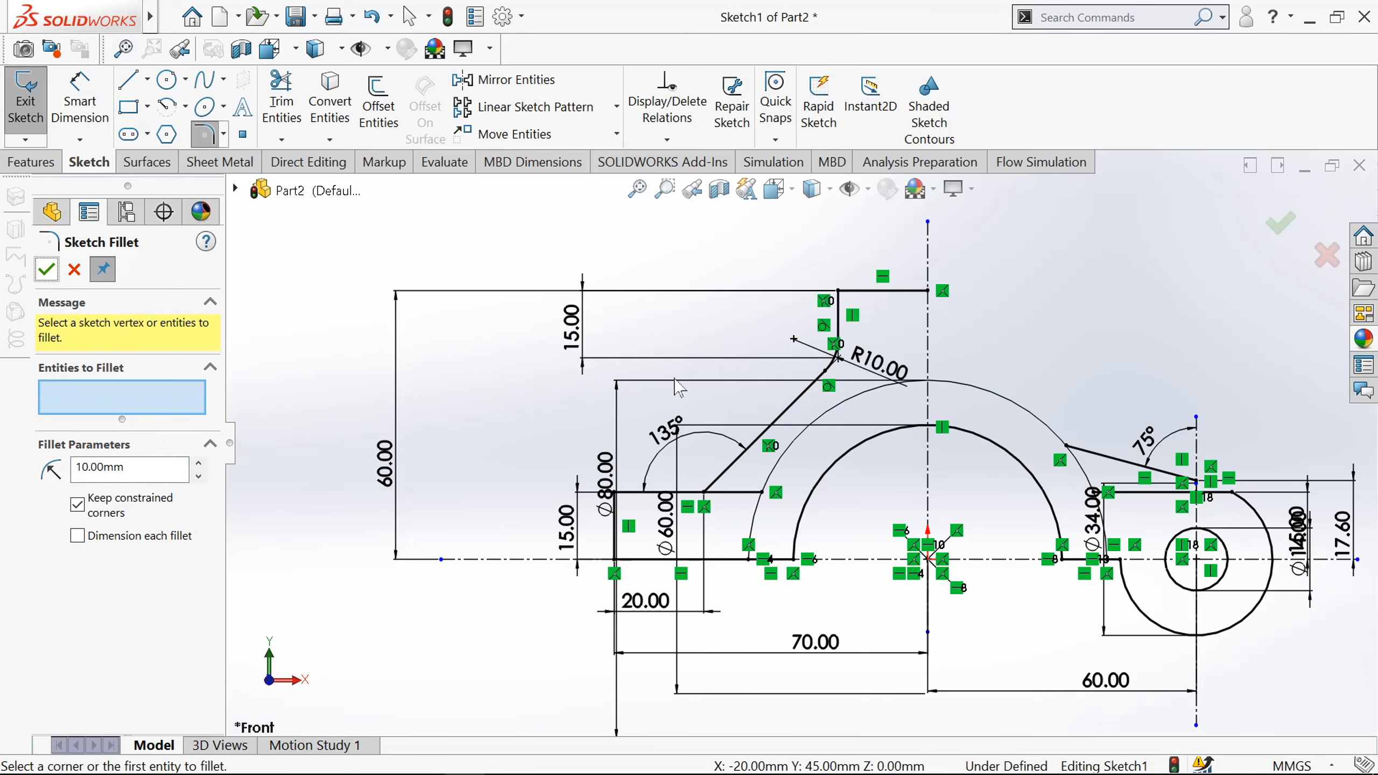
pyautogui.scroll(-3, 869, 347)
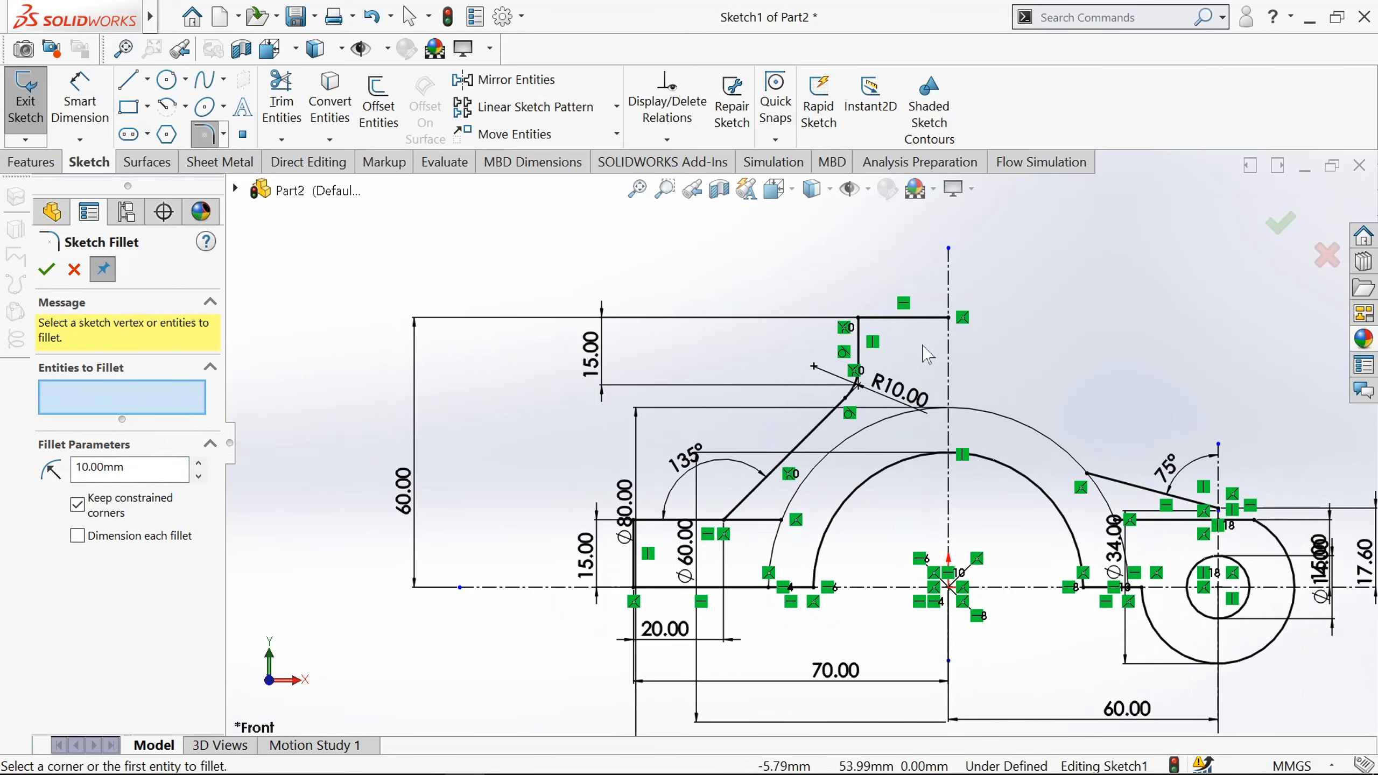
pyautogui.click(80, 101)
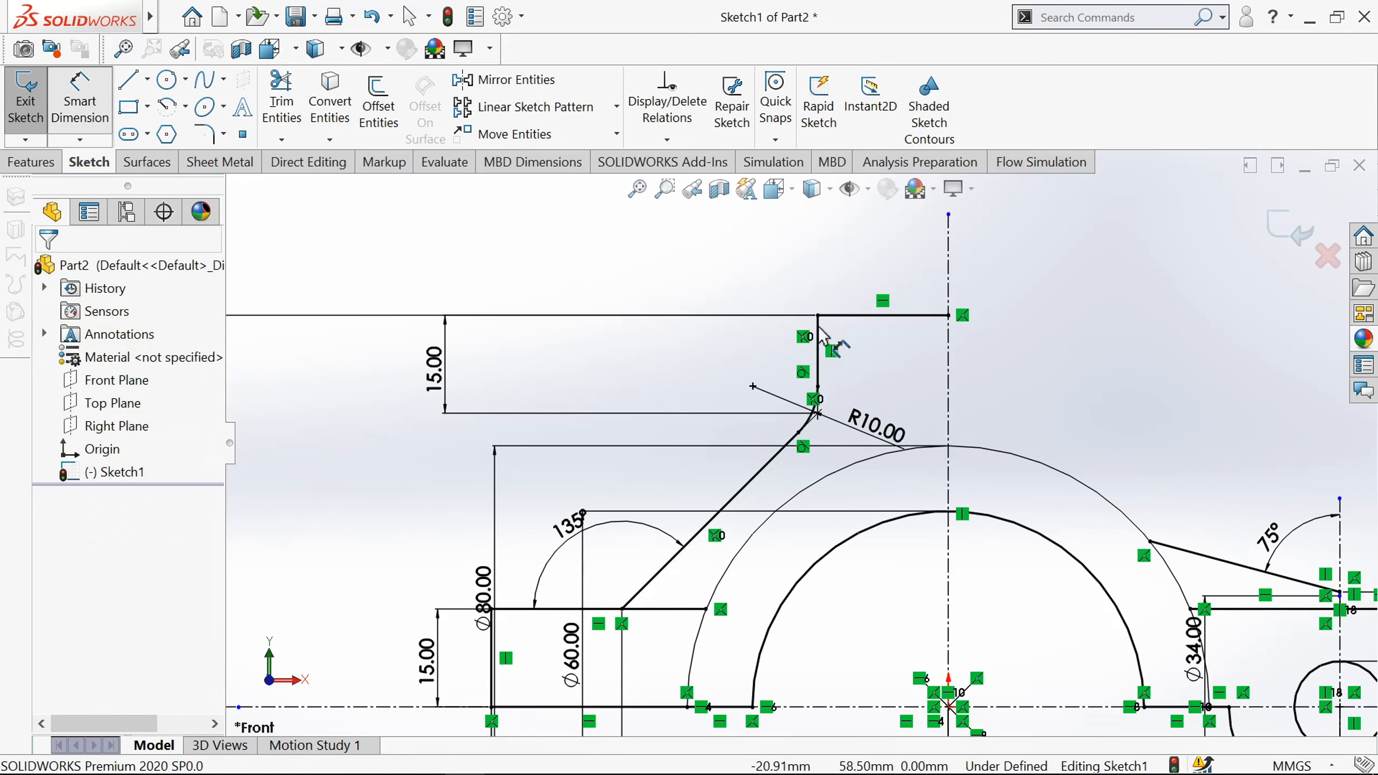
pyautogui.click(864, 326)
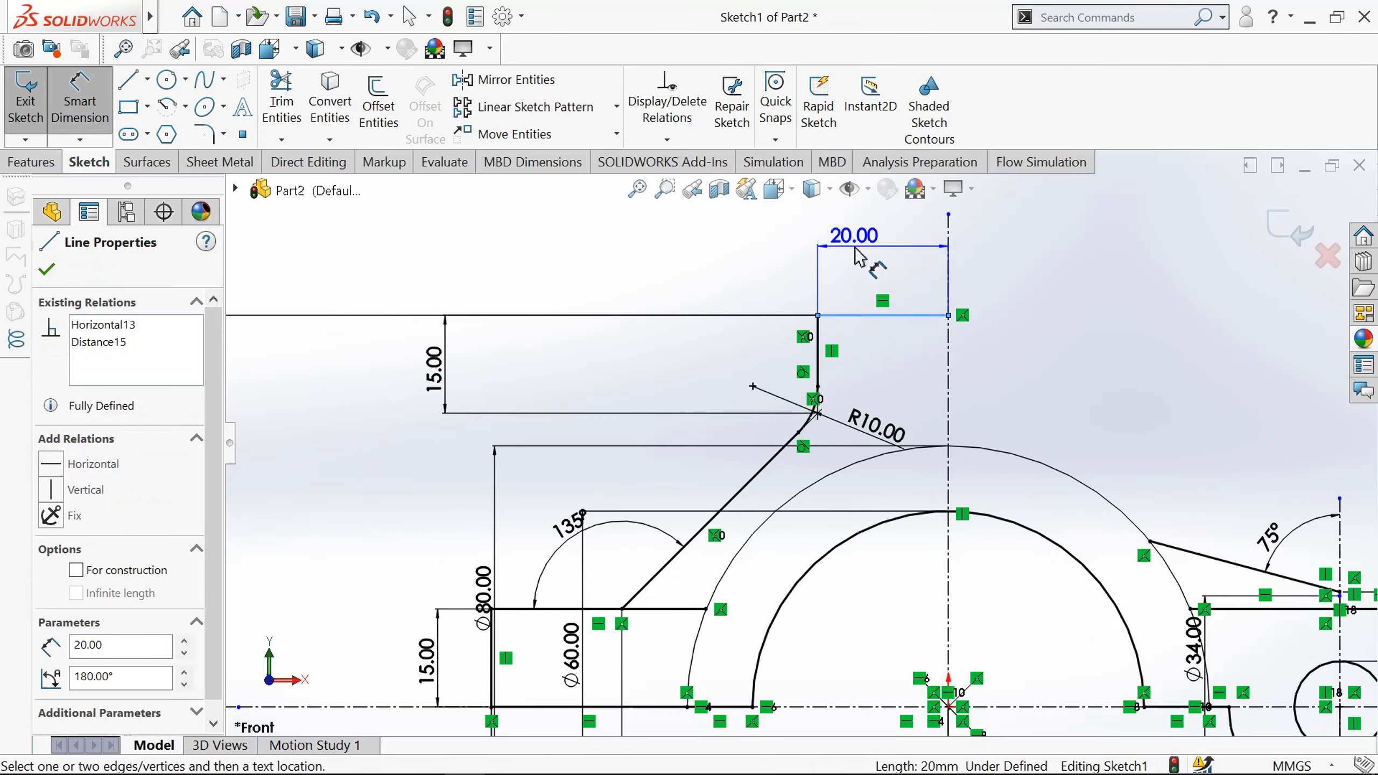
pyautogui.press('Escape')
# Step: Sketch a horizontal line about 34 mm long rightward from the top line's centerline endpoint, and a vertical line about 39 mm down to the 80 mm arc
pyautogui.scroll(3, 875, 304)
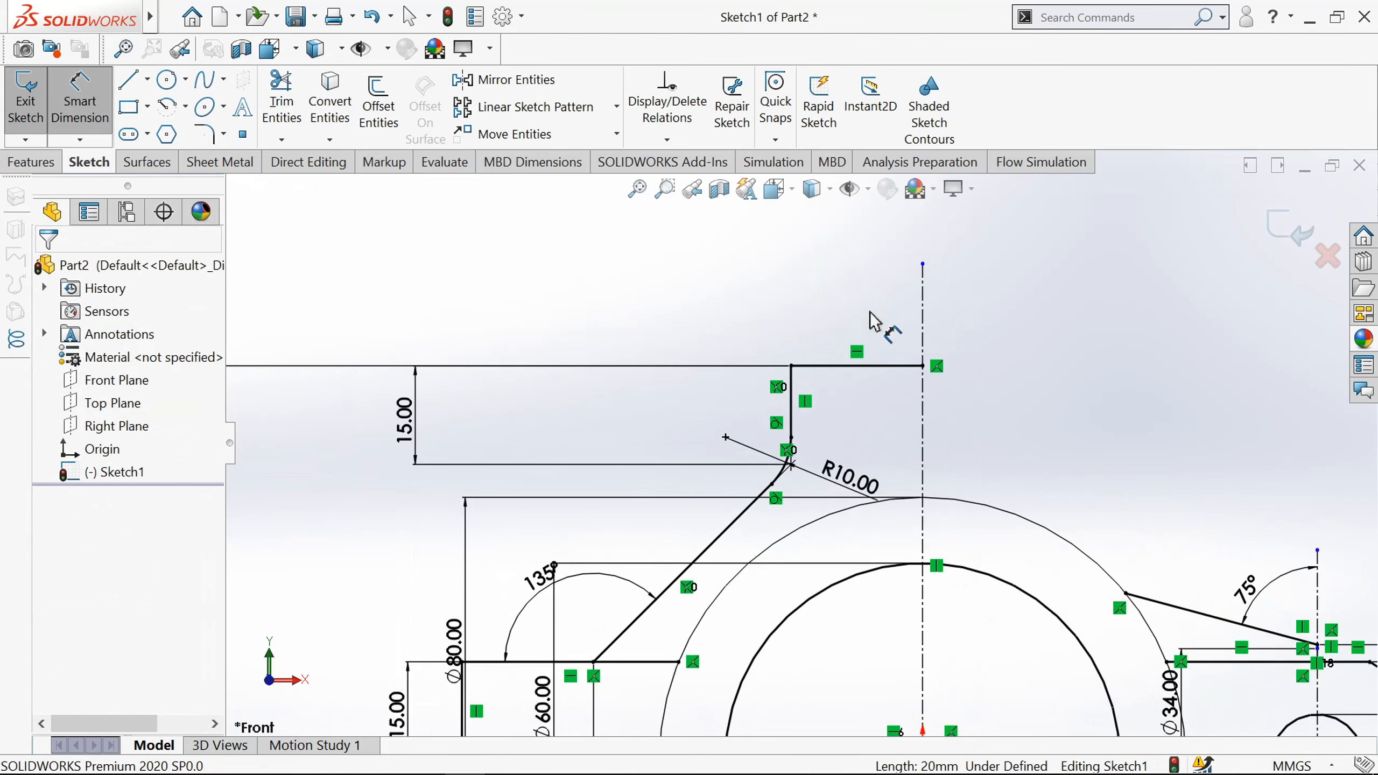
pyautogui.scroll(2, 875, 322)
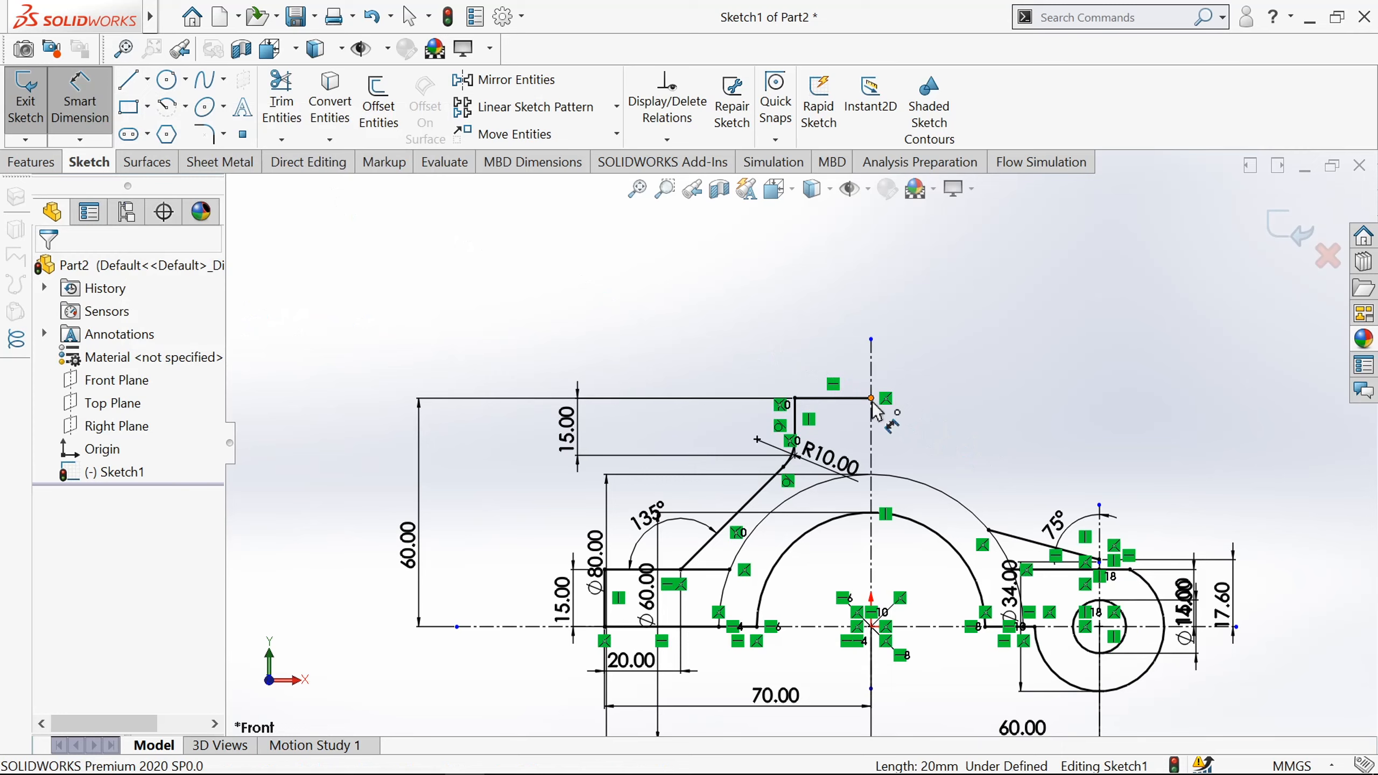
pyautogui.click(872, 399)
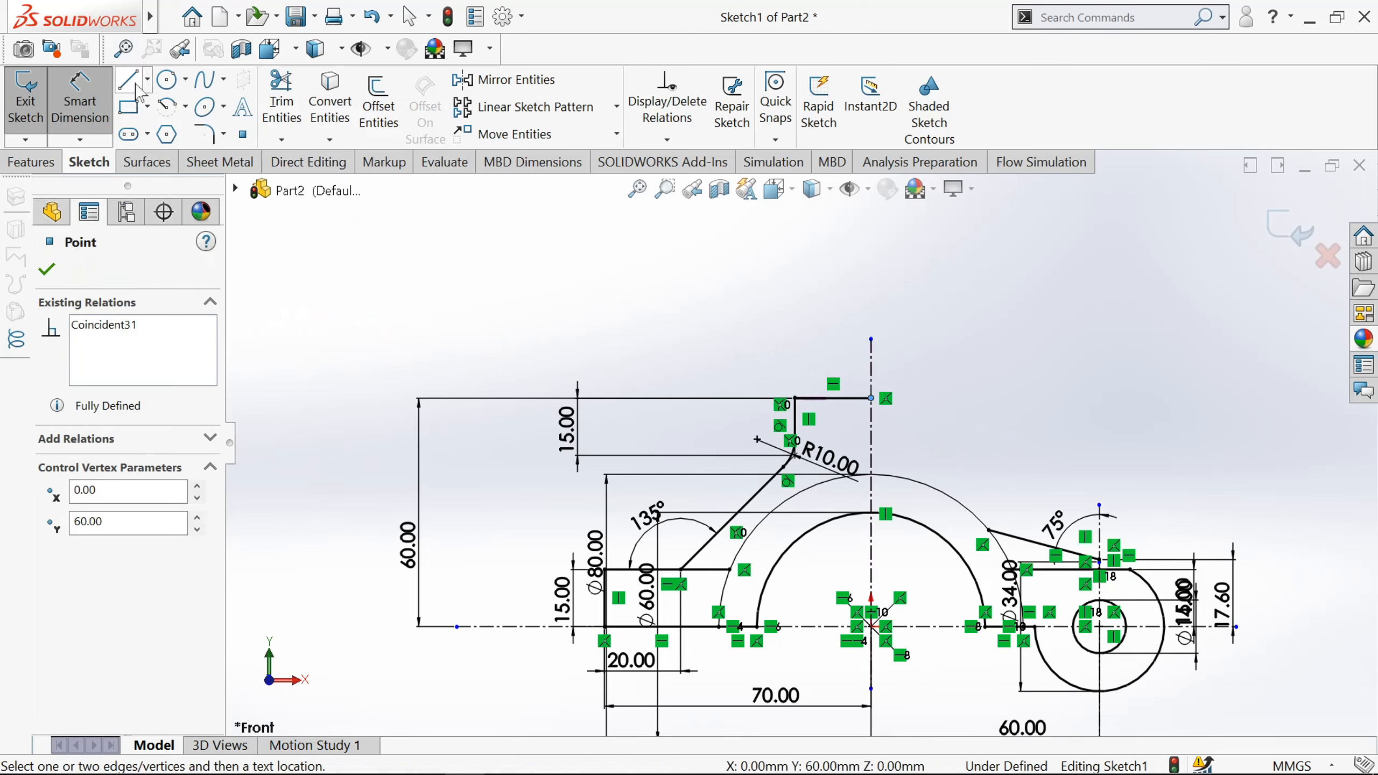
pyautogui.click(136, 89)
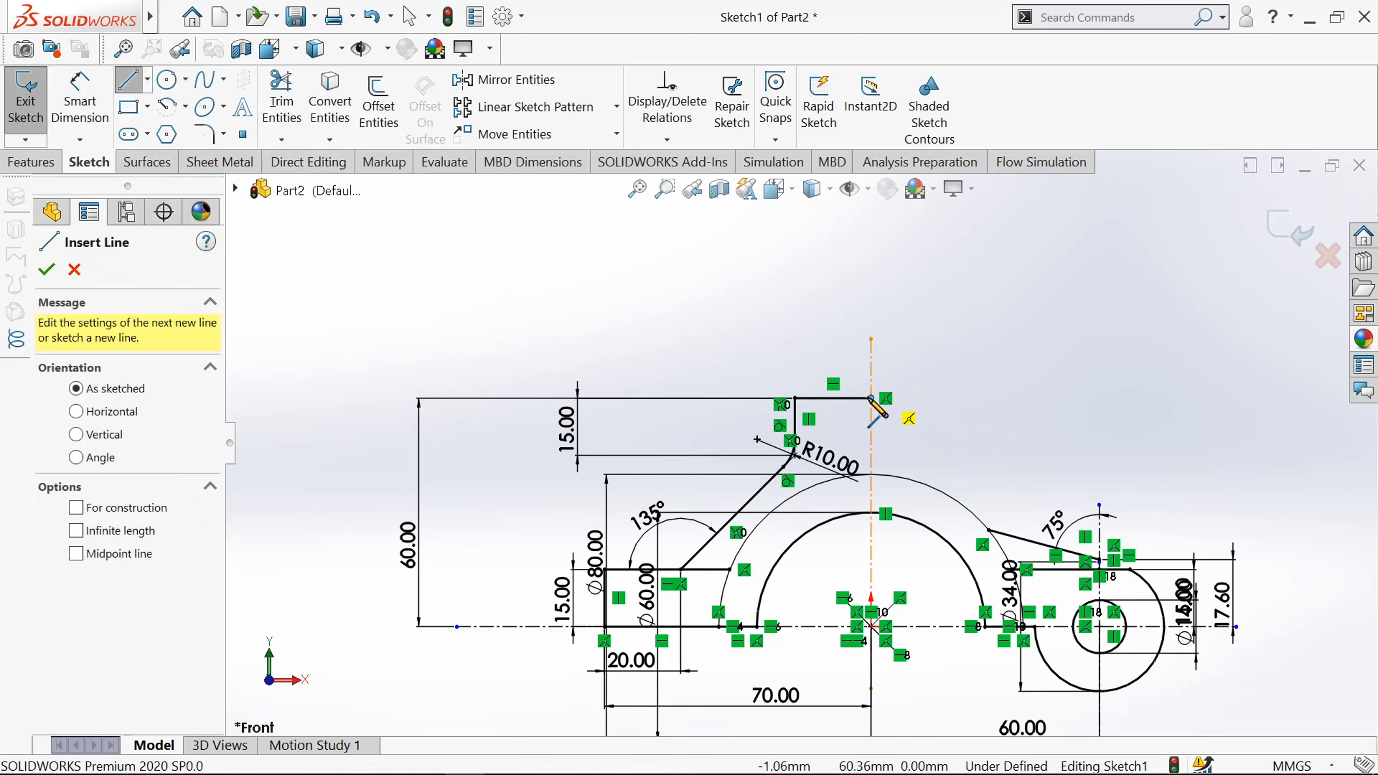
pyautogui.click(871, 399)
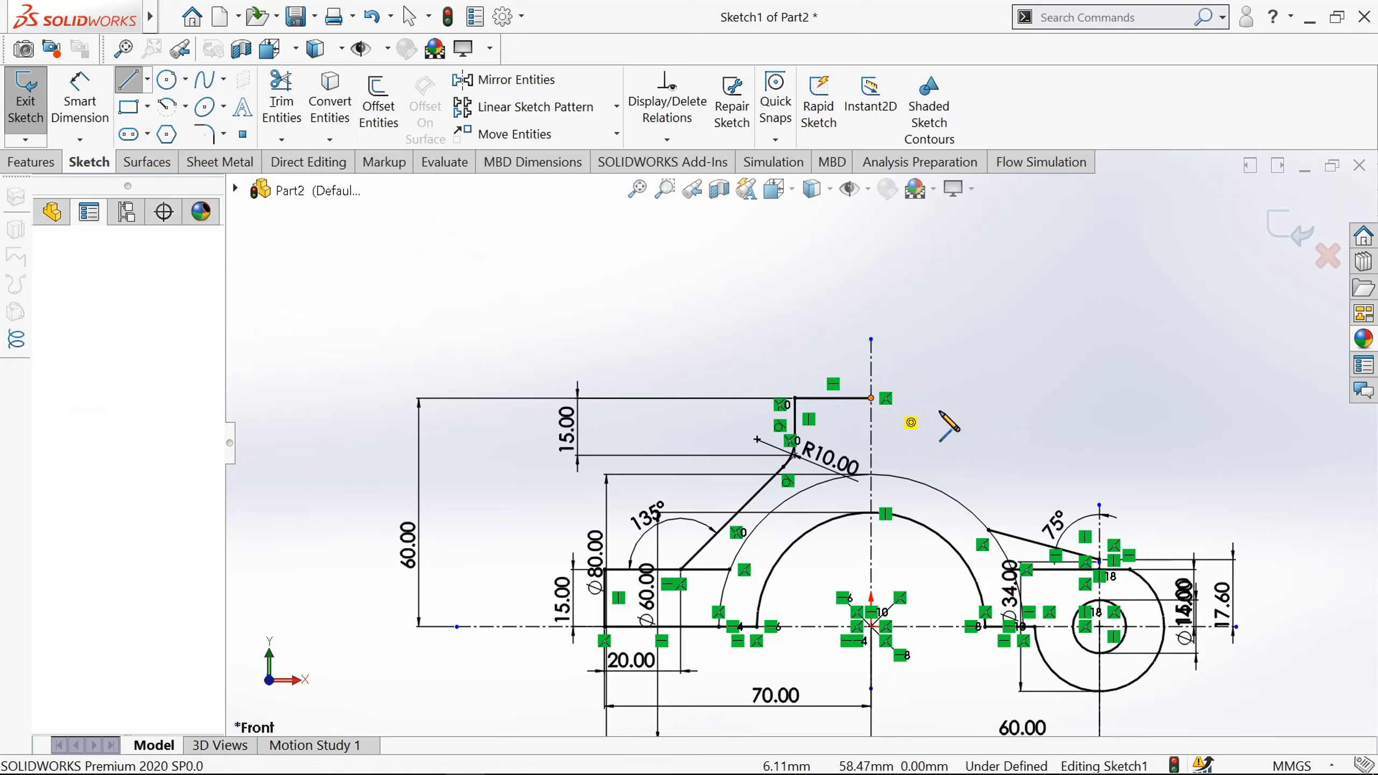
pyautogui.click(1001, 398)
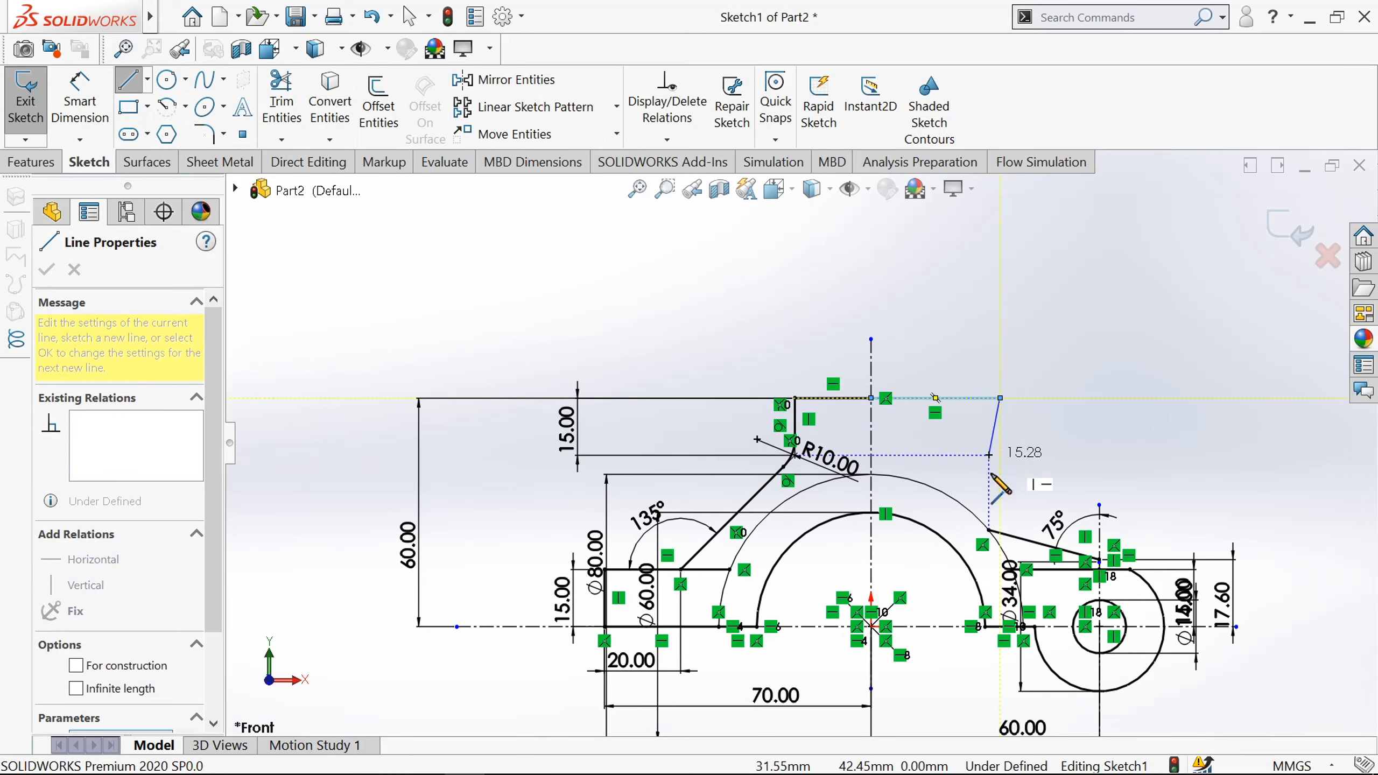
pyautogui.scroll(-3, 1004, 543)
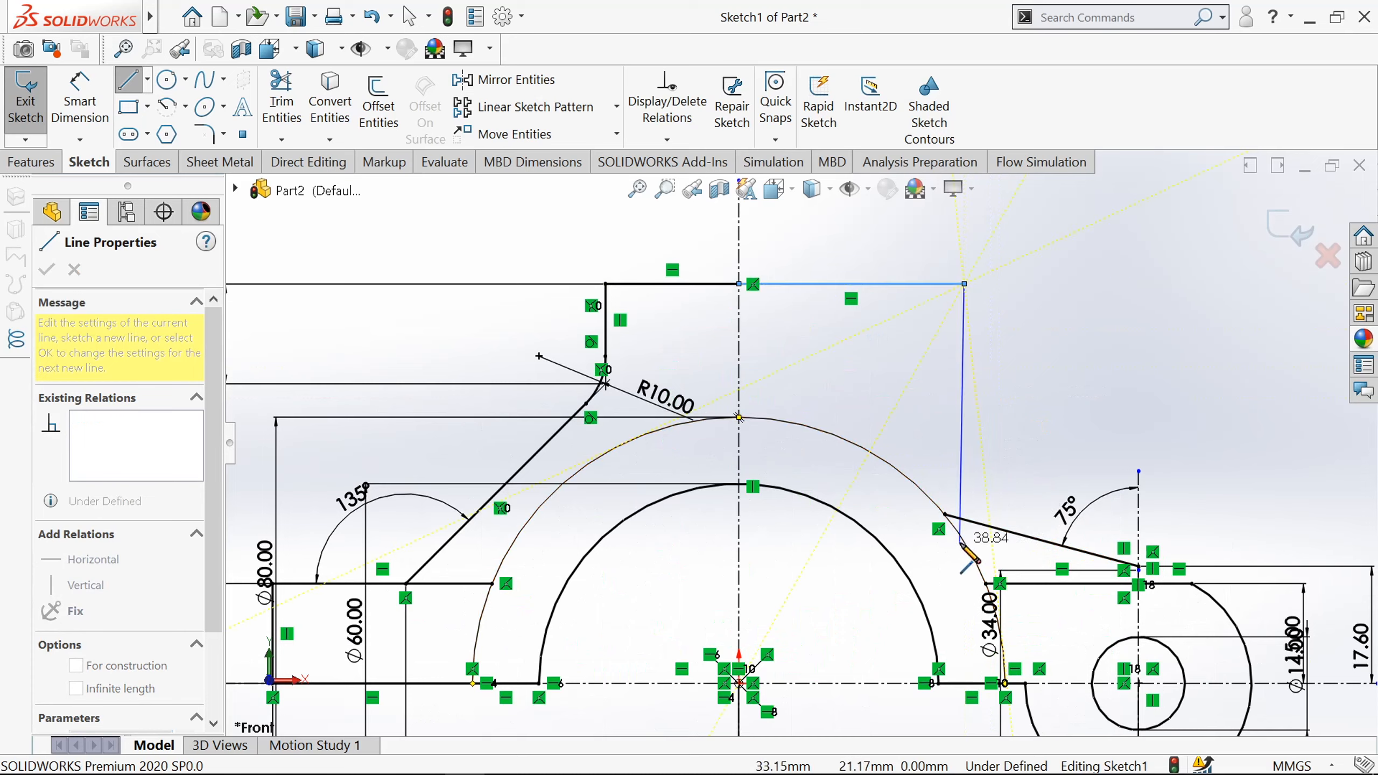
pyautogui.click(964, 541)
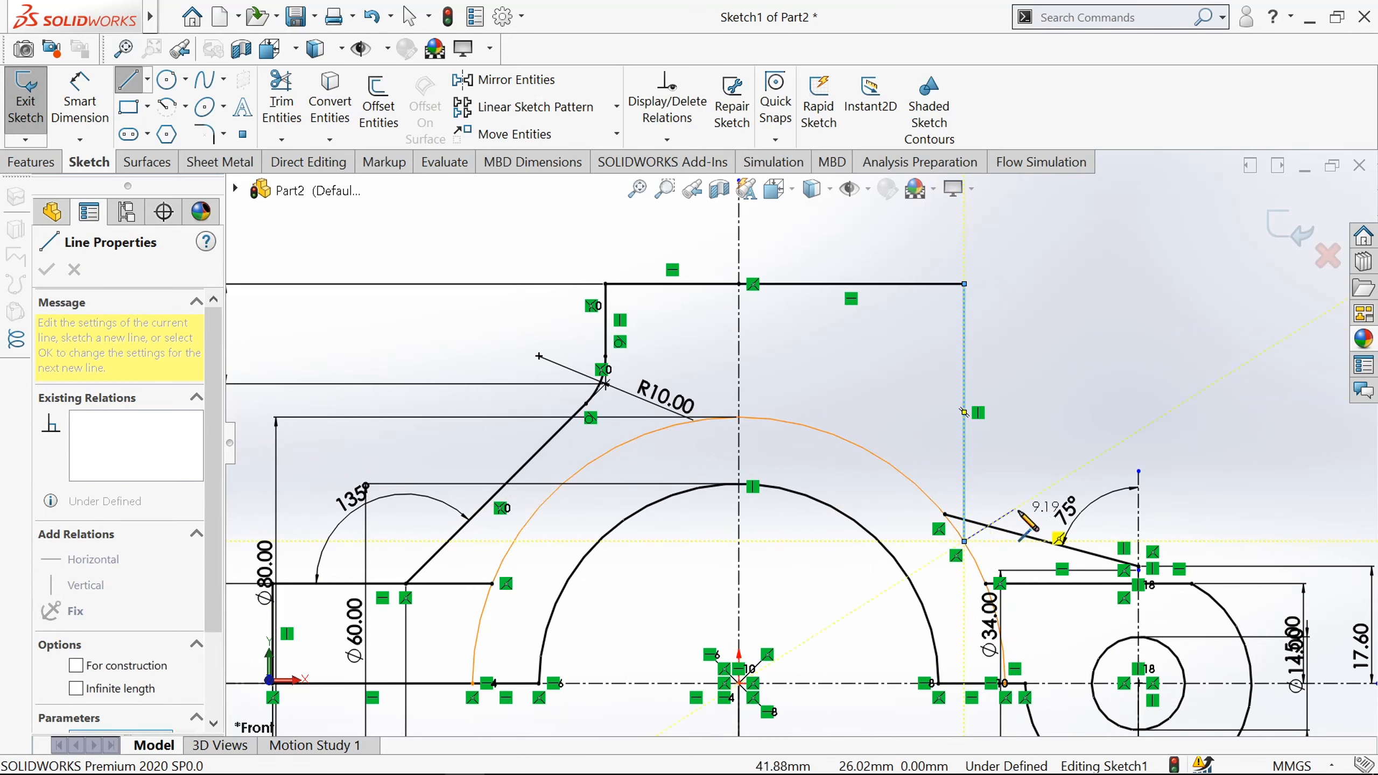
pyautogui.press('Escape')
pyautogui.press('Escape')
pyautogui.scroll(2, 575, 473)
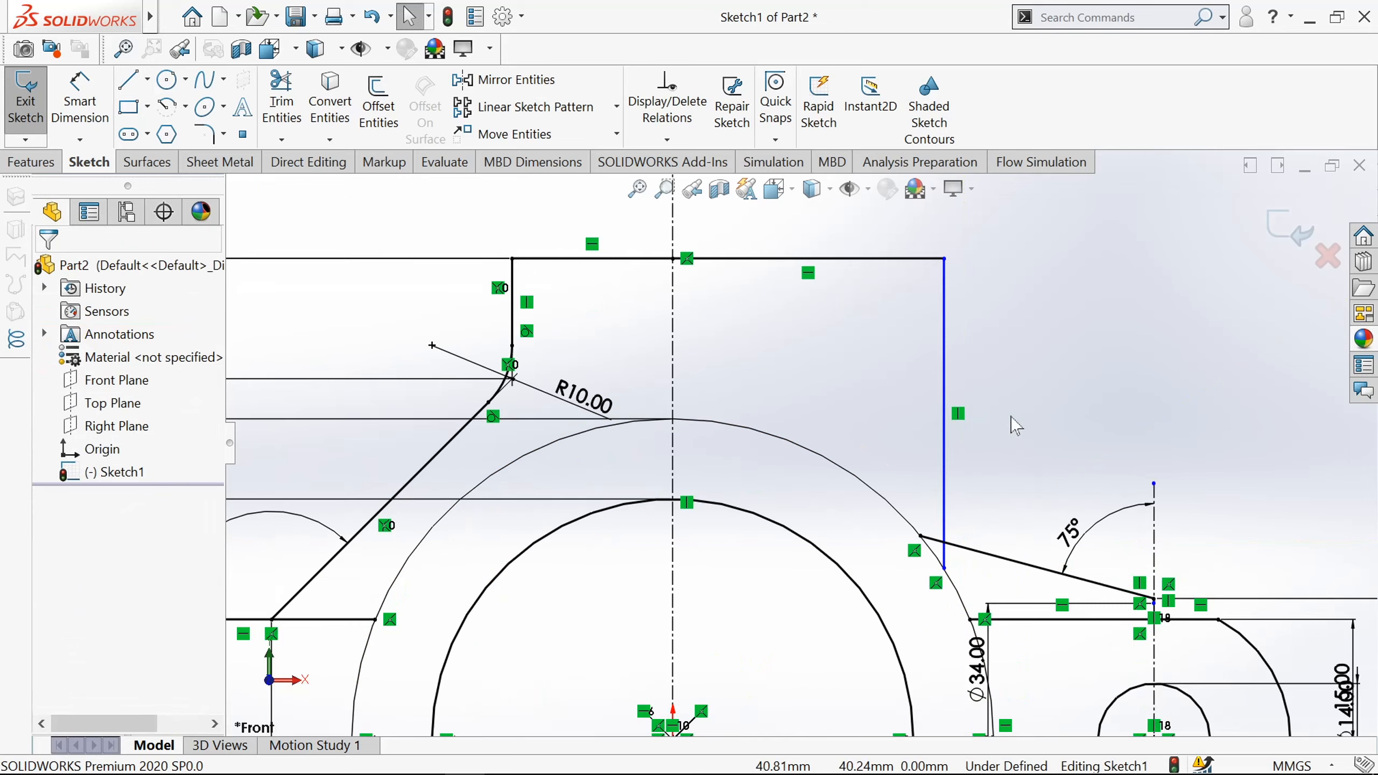
# Step: Set the length of the top horizontal line right of the vertical centerline to 35 mm
pyautogui.click(80, 98)
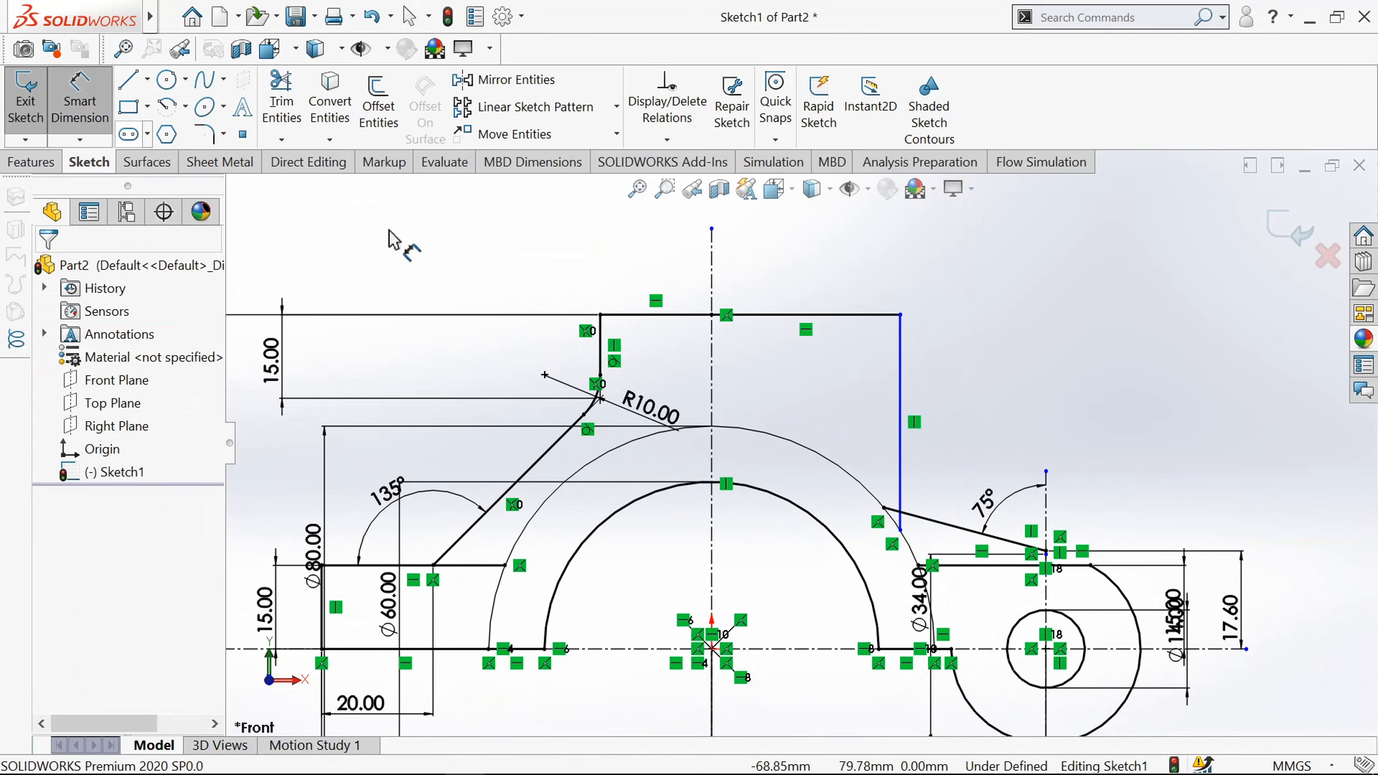
pyautogui.click(740, 314)
pyautogui.click(762, 274)
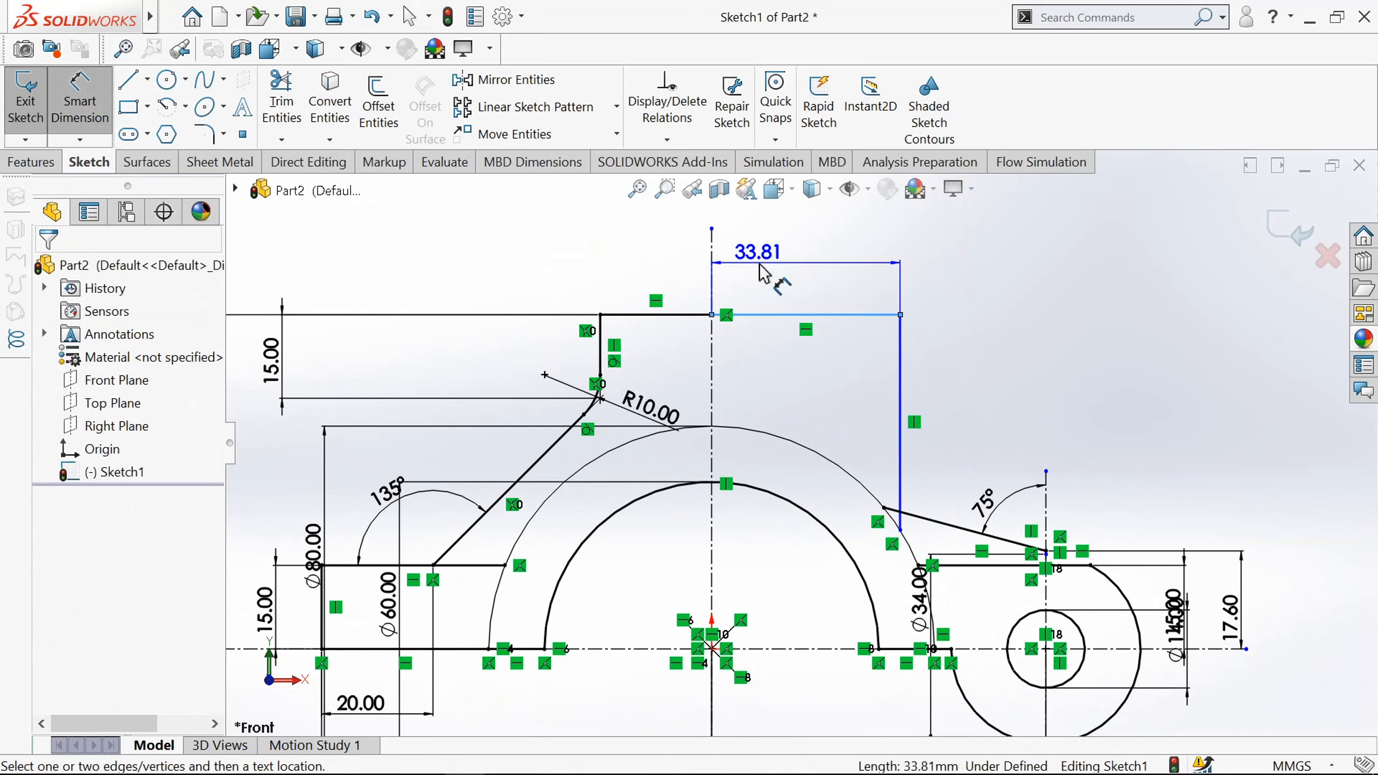
pyautogui.write('20')
pyautogui.press('Return')
pyautogui.scroll(-2, 810, 411)
pyautogui.scroll(2, 811, 411)
pyautogui.click(47, 268)
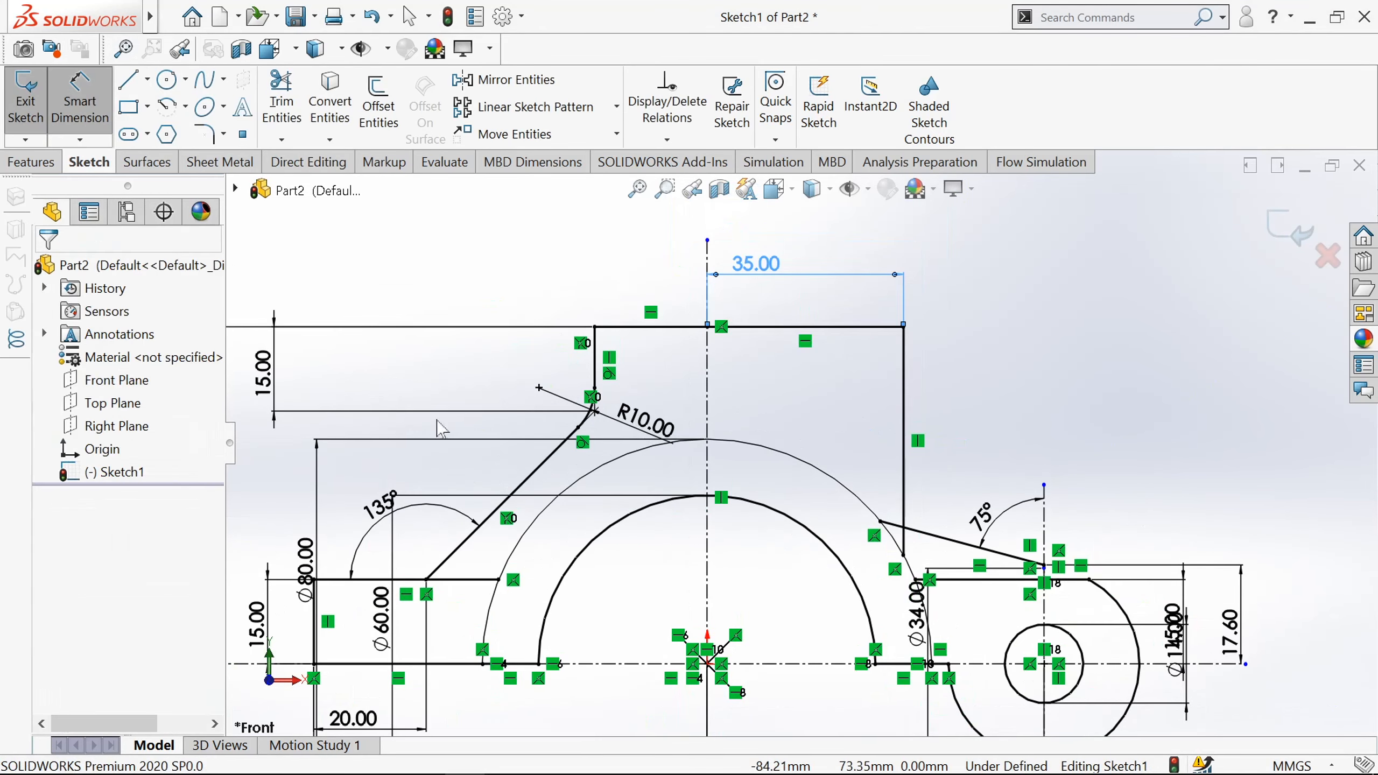
pyautogui.press('Escape')
# Step: Finish and exit the profile sketch
pyautogui.scroll(1, 860, 568)
pyautogui.scroll(4, 847, 532)
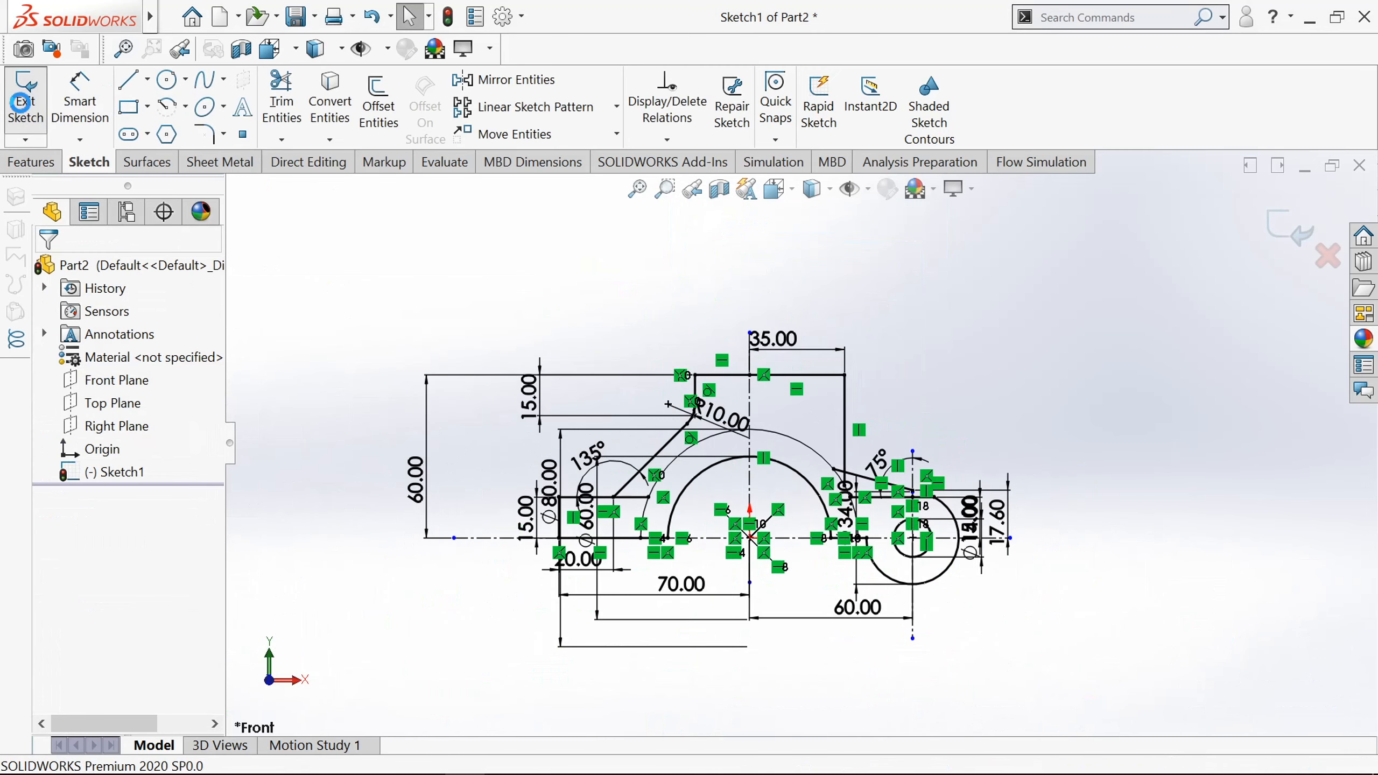
pyautogui.click(21, 102)
pyautogui.moveTo(477, 344); pyautogui.dragTo(436, 359, button='middle')
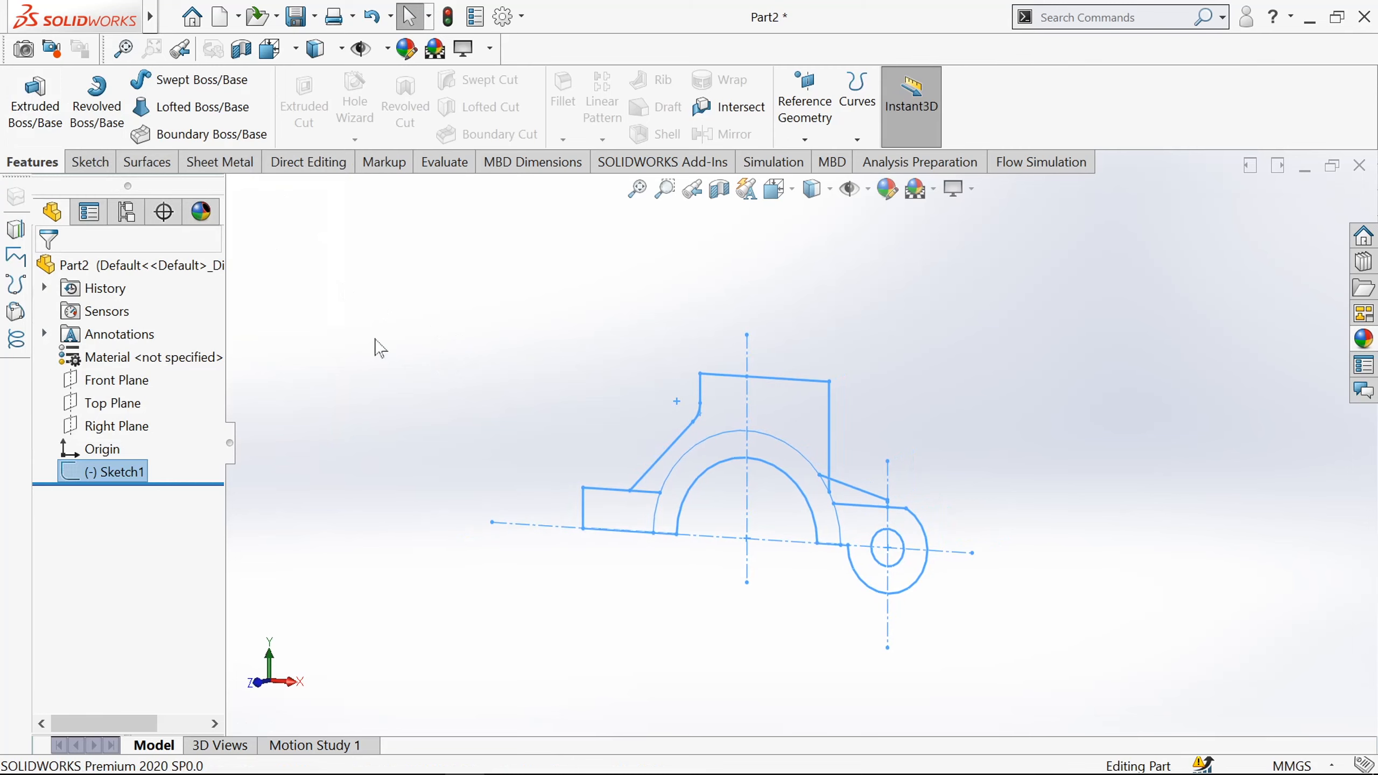
# Step: Extrude only the half-ring region between the 60 mm and 80 mm arcs, with a blind depth of 85 mm
pyautogui.click(35, 106)
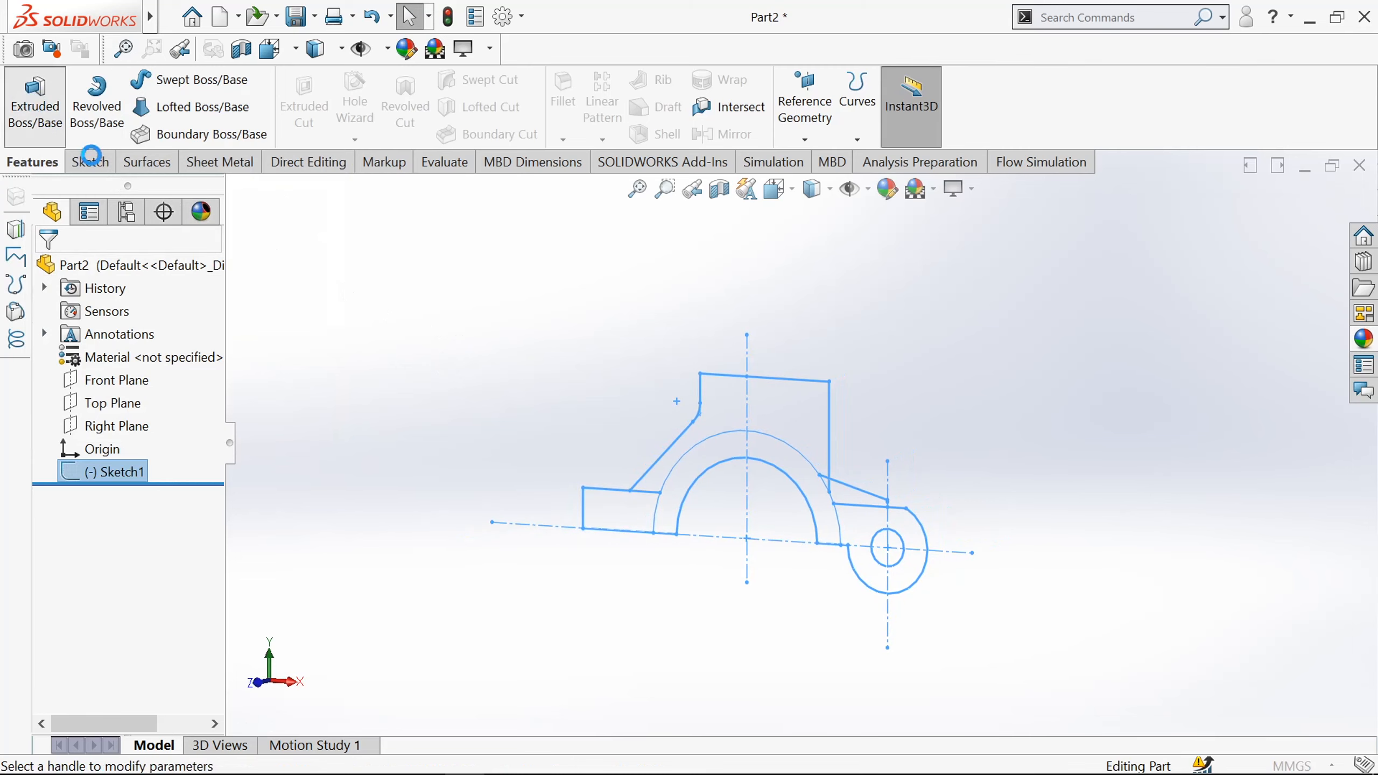
pyautogui.click(690, 484)
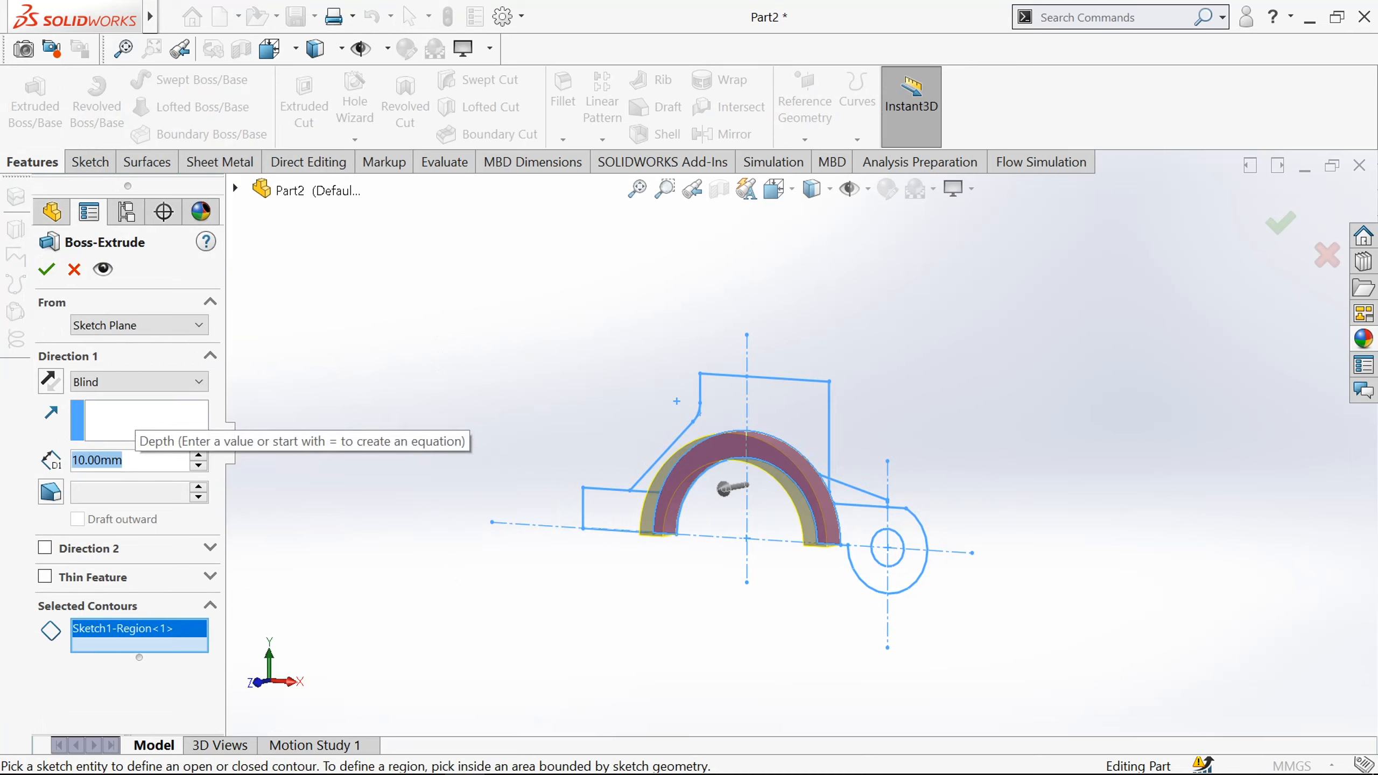
pyautogui.write('s')
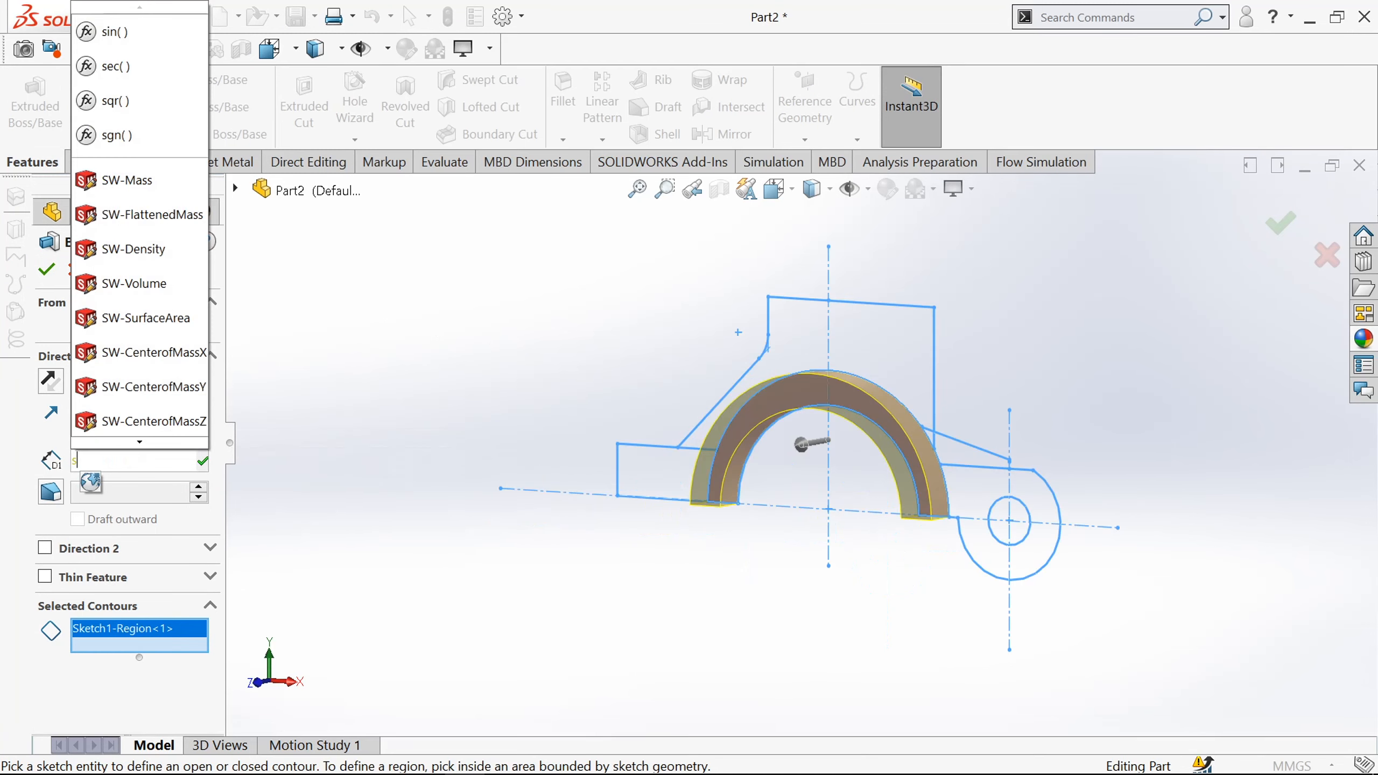
pyautogui.press('BackSpace')
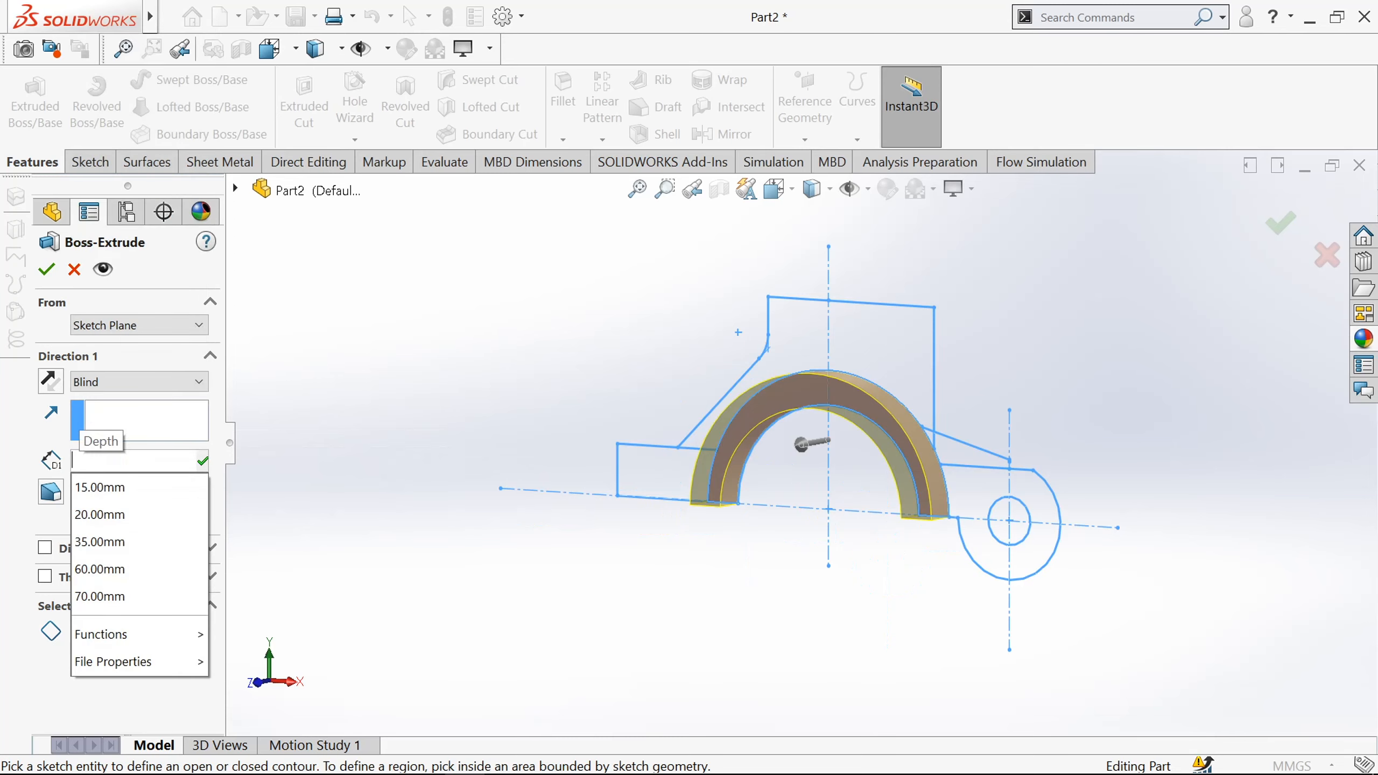
pyautogui.write('85')
pyautogui.press('Return')
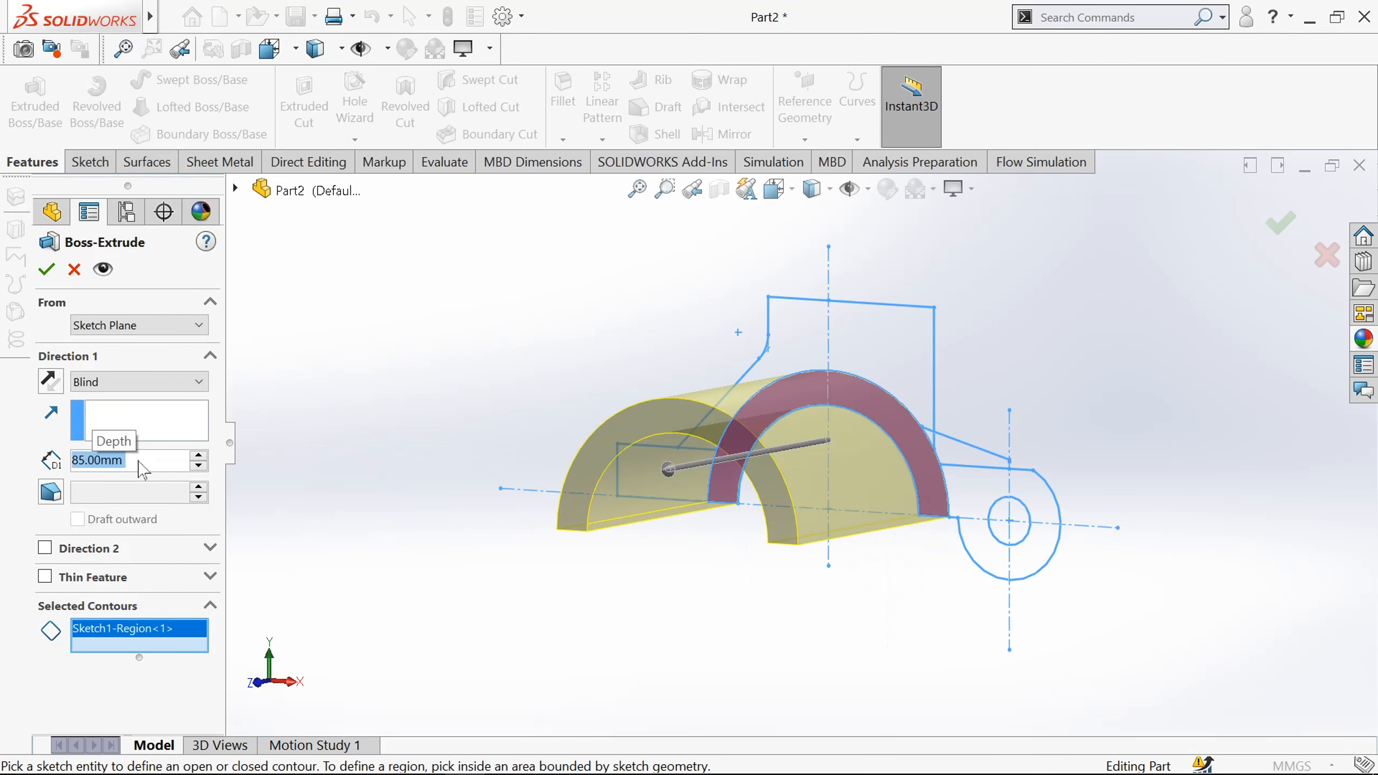
pyautogui.click(46, 270)
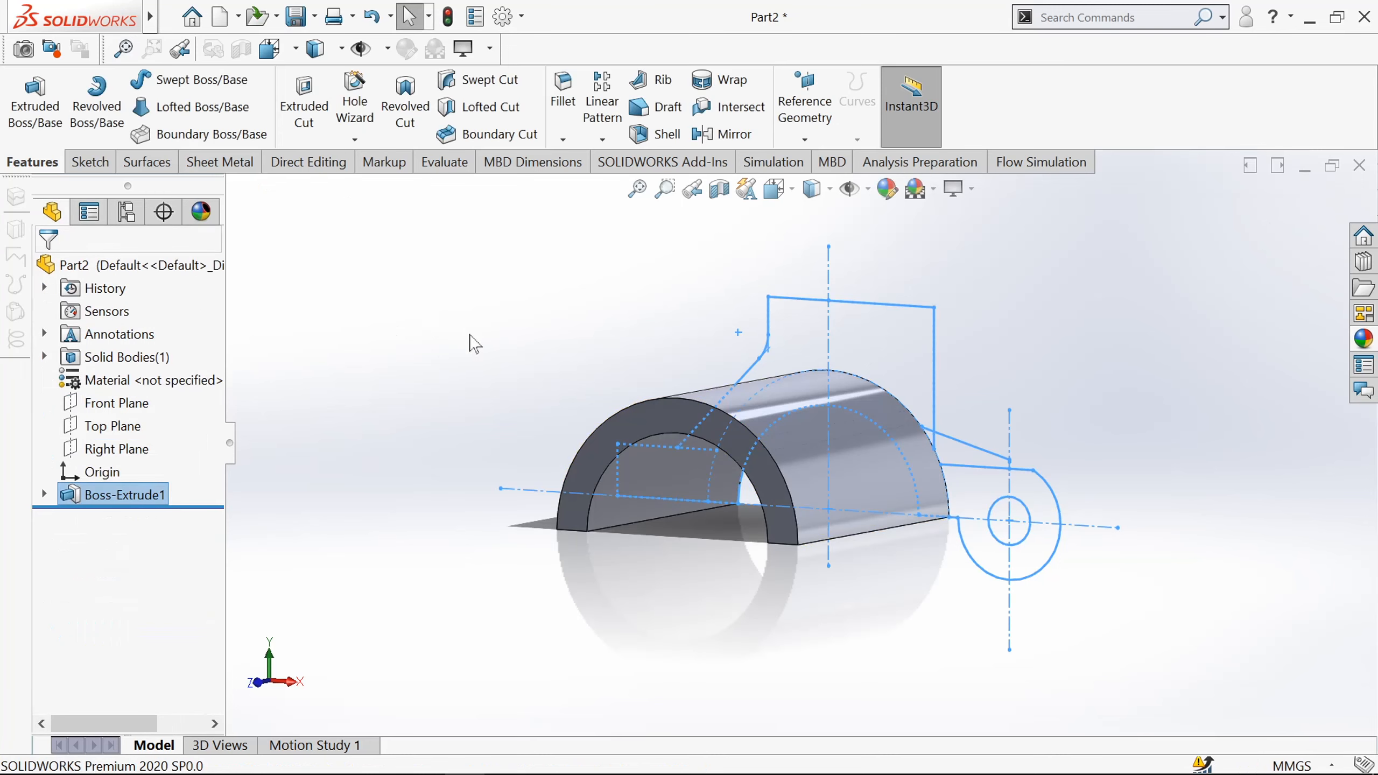
pyautogui.press('f')
# Step: Start an extrusion of Sketch1's left rectangular tab region, beginning at a 20 mm offset from the sketch plane
pyautogui.click(33, 104)
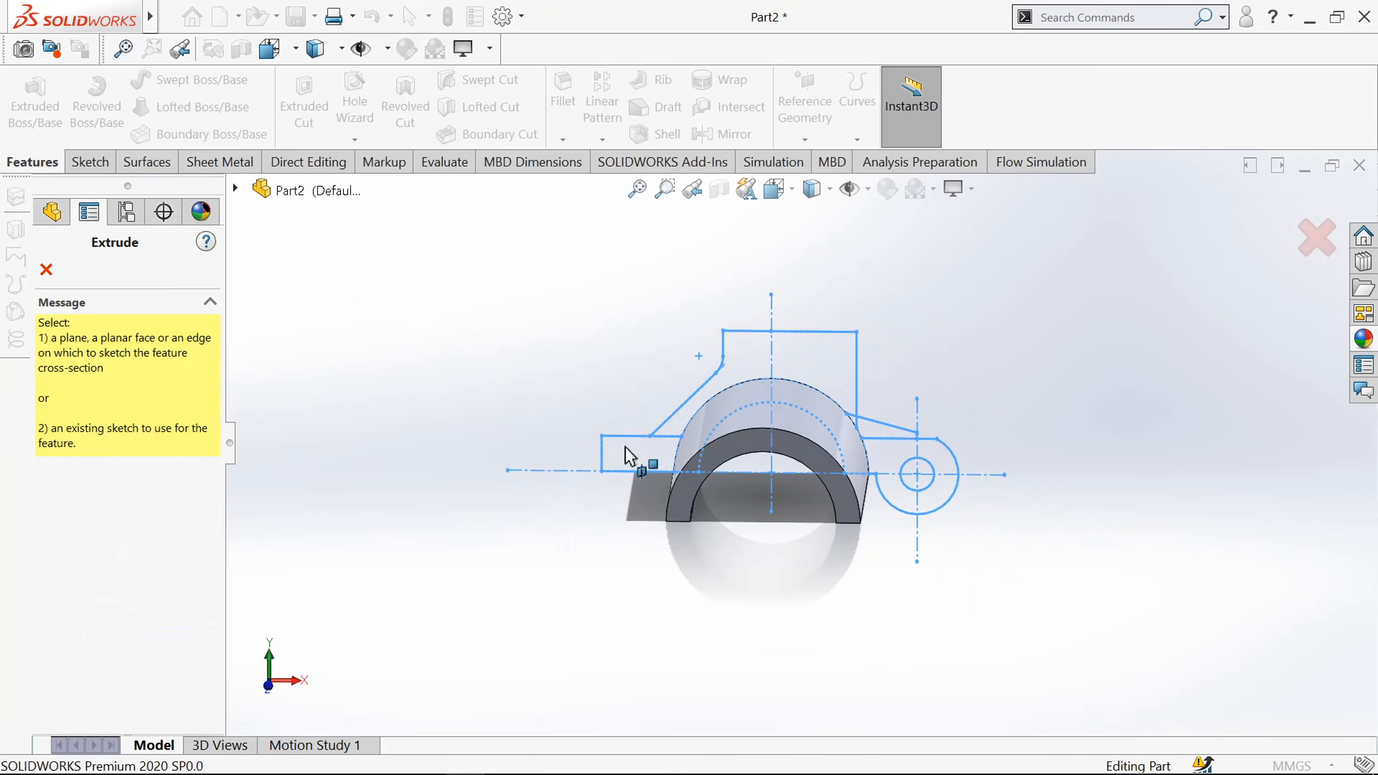
pyautogui.click(236, 189)
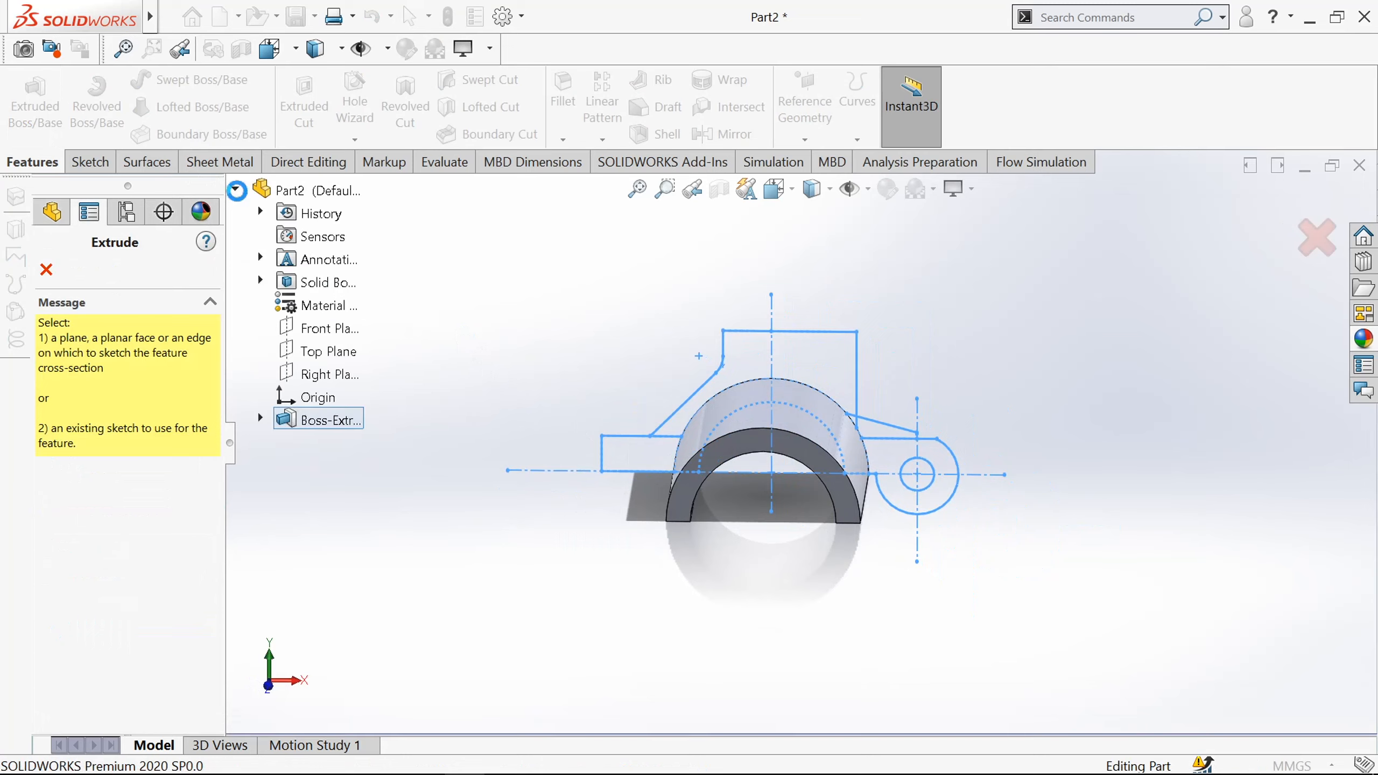
pyautogui.click(261, 419)
pyautogui.click(318, 443)
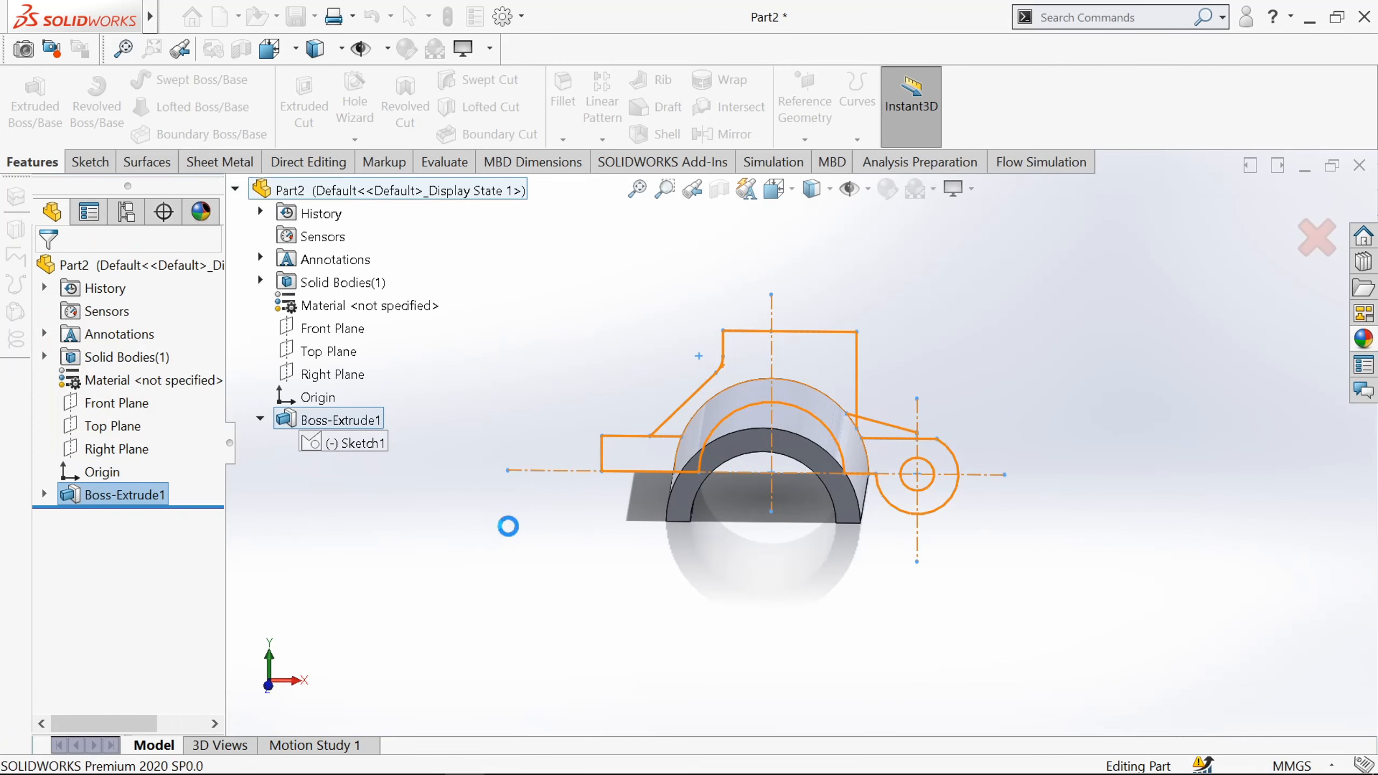
pyautogui.click(635, 459)
pyautogui.click(133, 328)
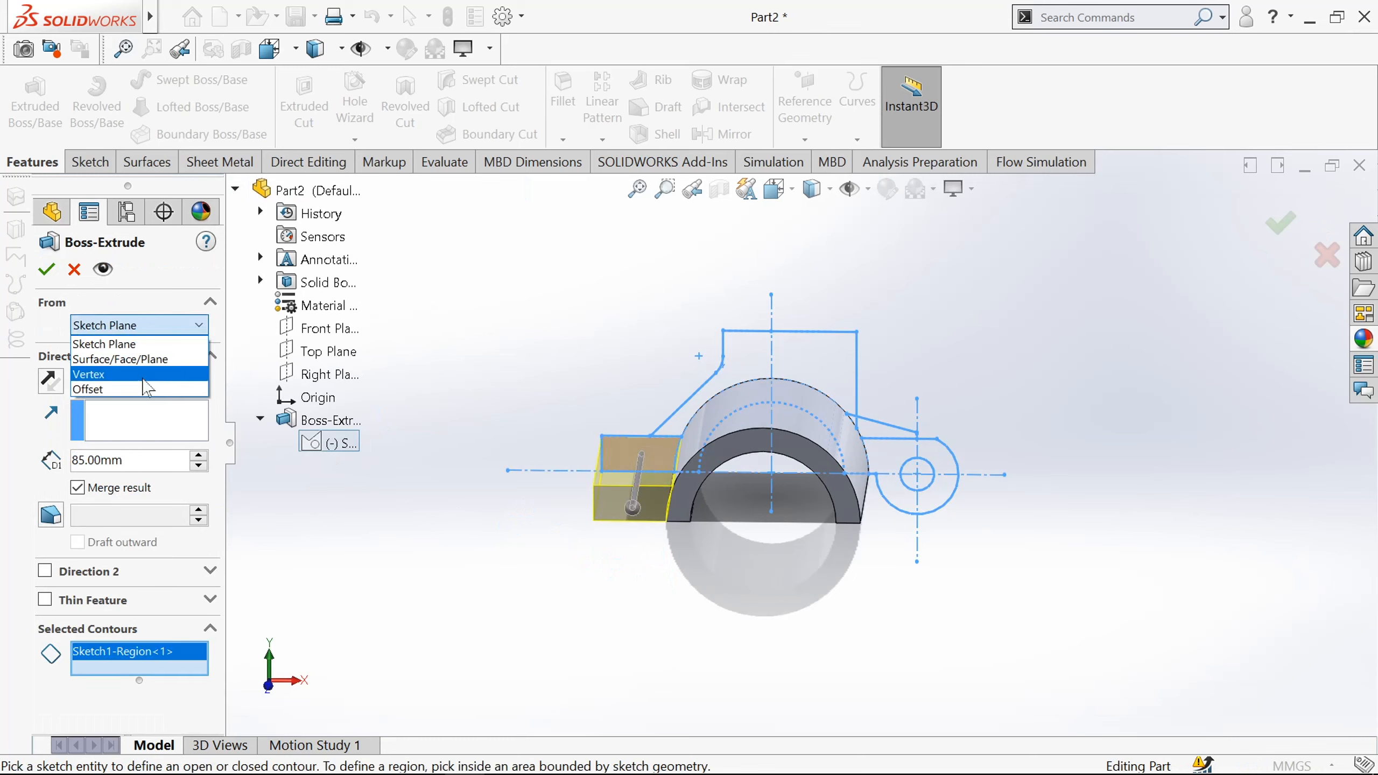
pyautogui.click(92, 389)
pyautogui.doubleClick(131, 357)
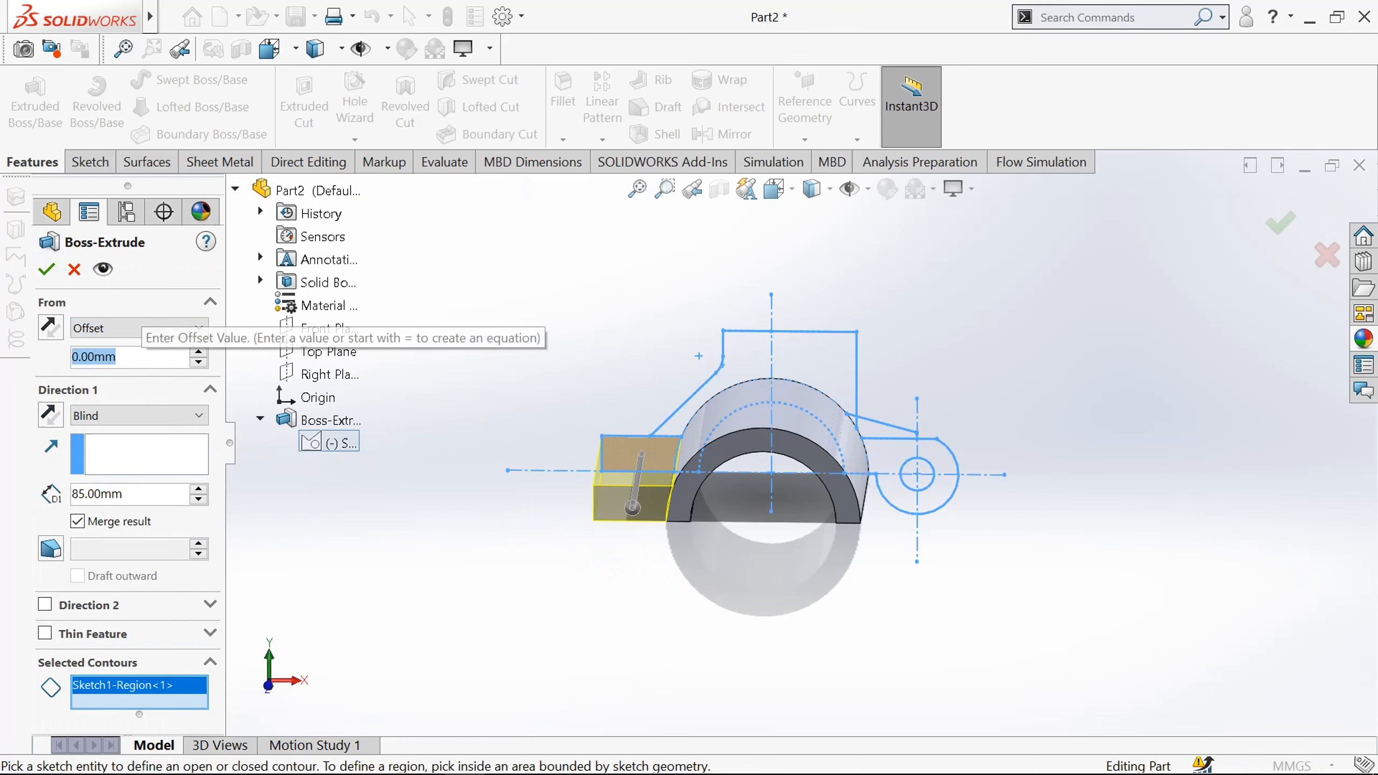
pyautogui.write('20')
pyautogui.press('Return')
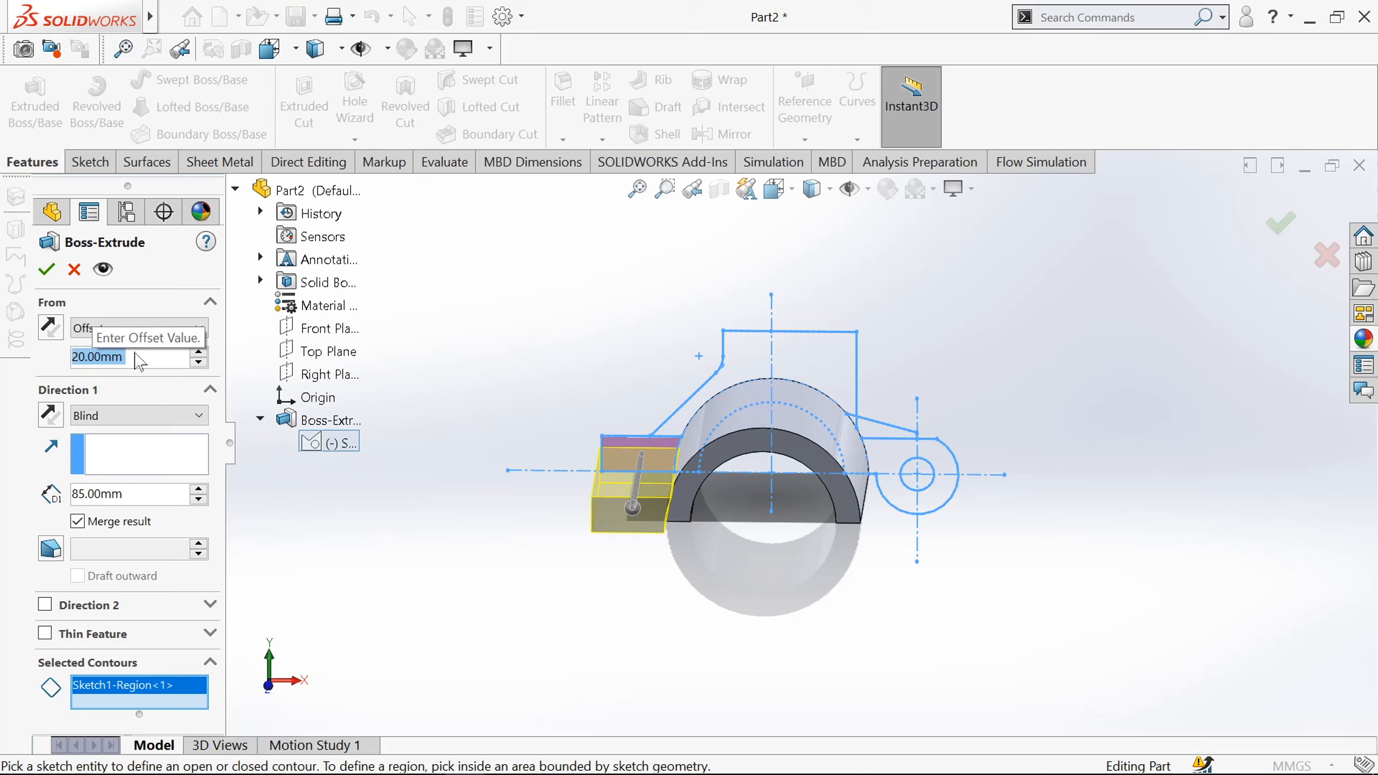
# Step: Set the left tab's blind extrusion depth to 55 mm and complete the feature
pyautogui.moveTo(541, 492); pyautogui.dragTo(534, 554, button='middle')
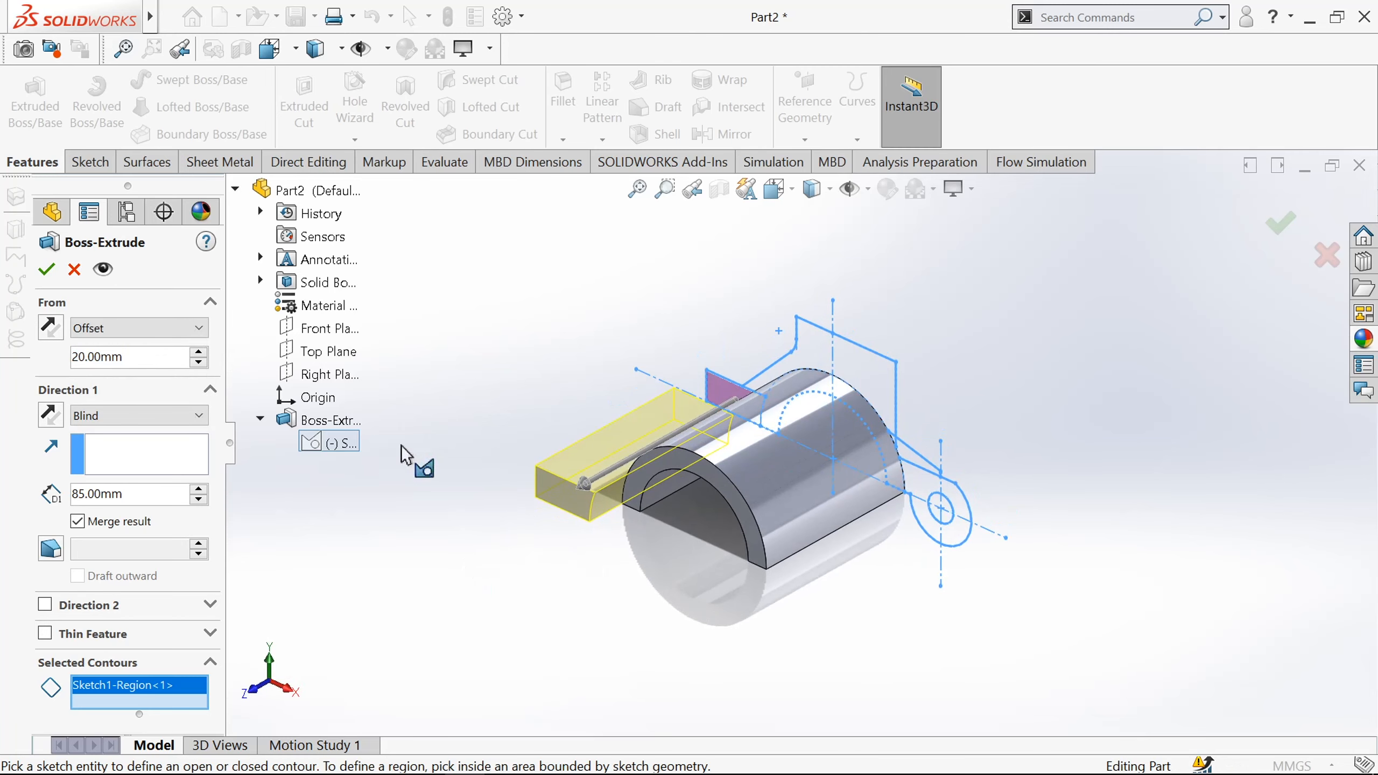
pyautogui.click(100, 330)
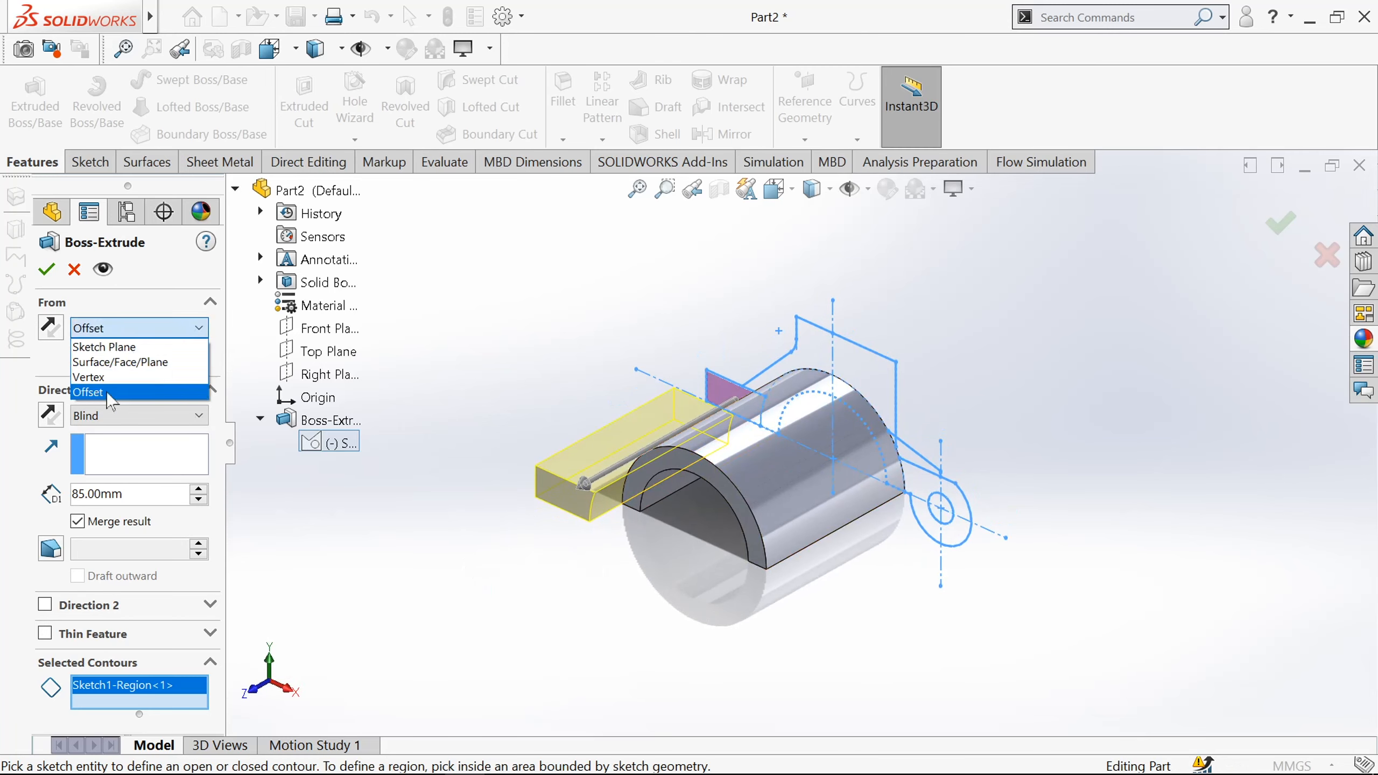
pyautogui.click(107, 392)
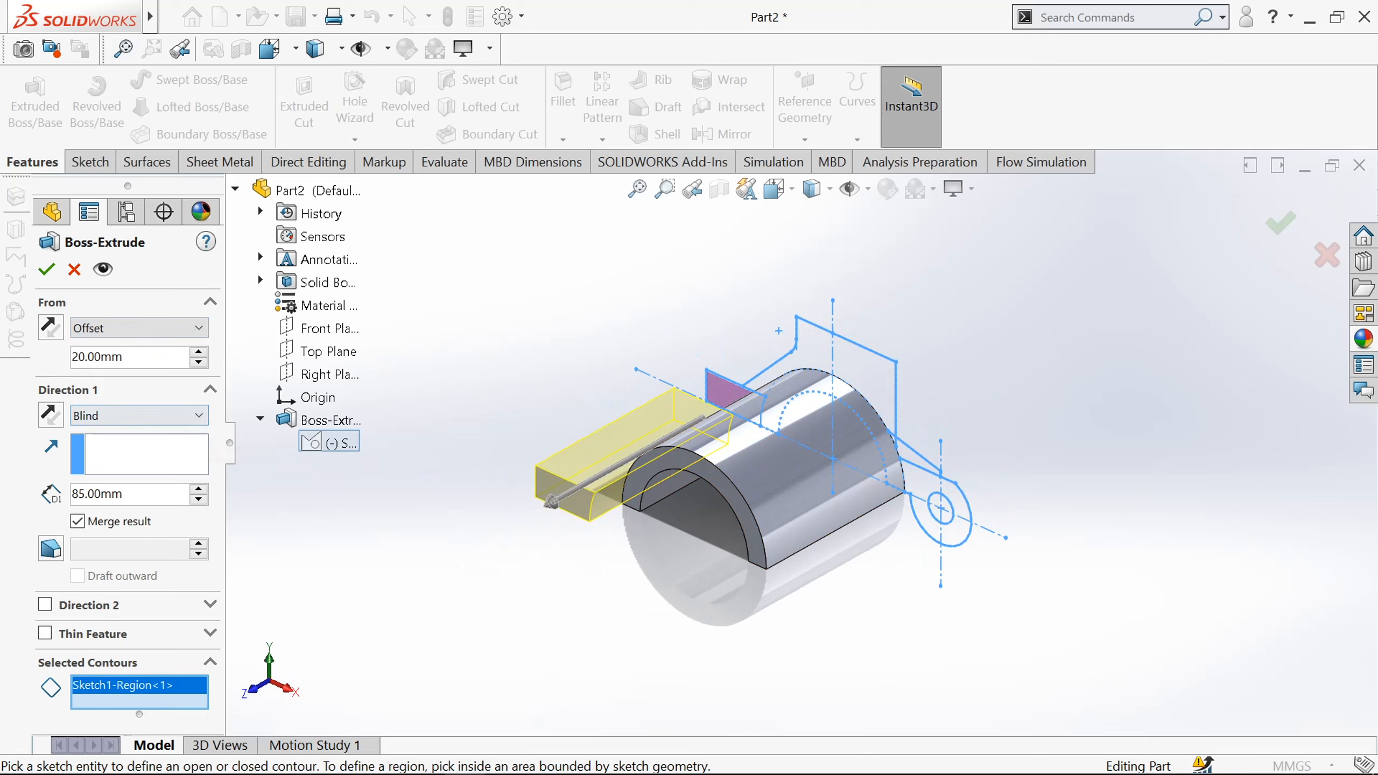
pyautogui.doubleClick(138, 494)
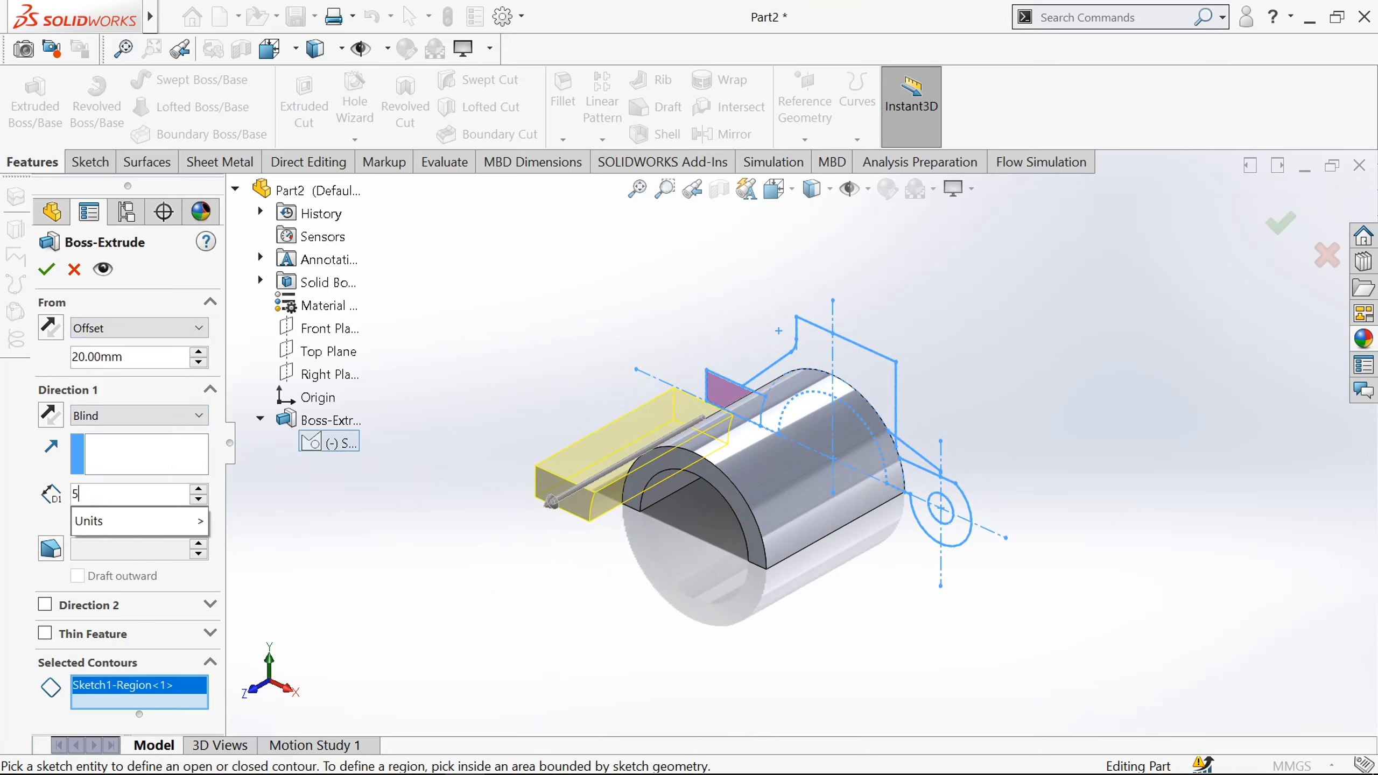
pyautogui.write('55')
pyautogui.press('Return')
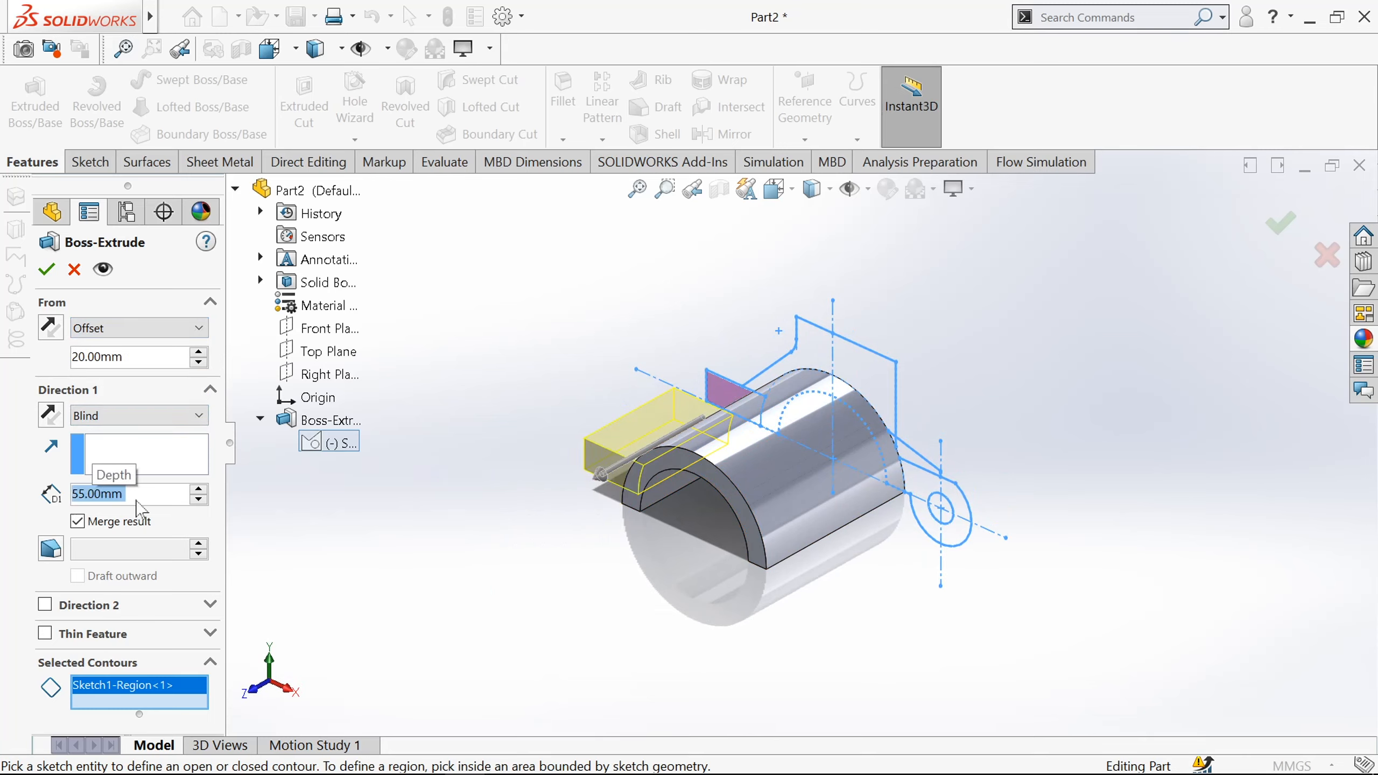
pyautogui.click(47, 270)
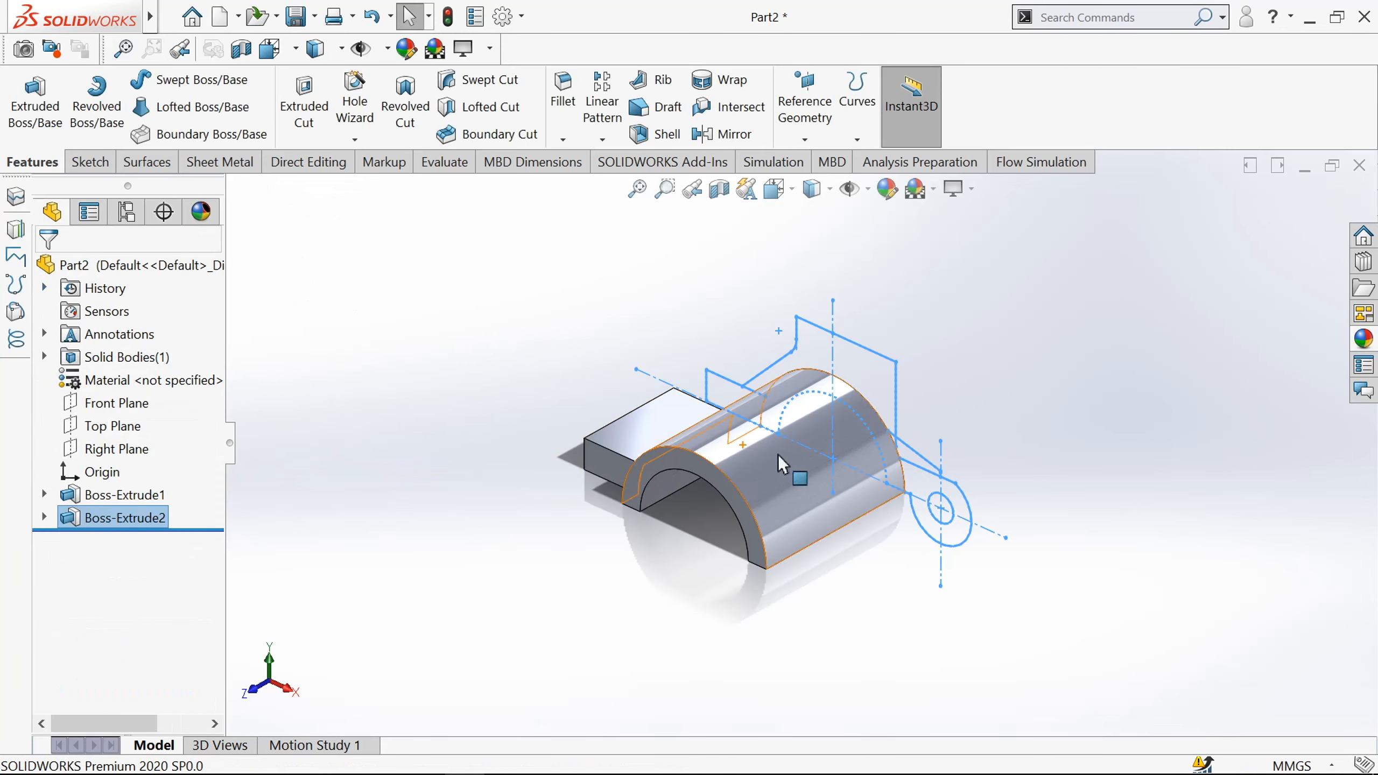
# Step: Start an extrusion of Sketch1's right lug region around the small hole, beginning at a 20 mm offset from the sketch plane
pyautogui.scroll(-3, 936, 553)
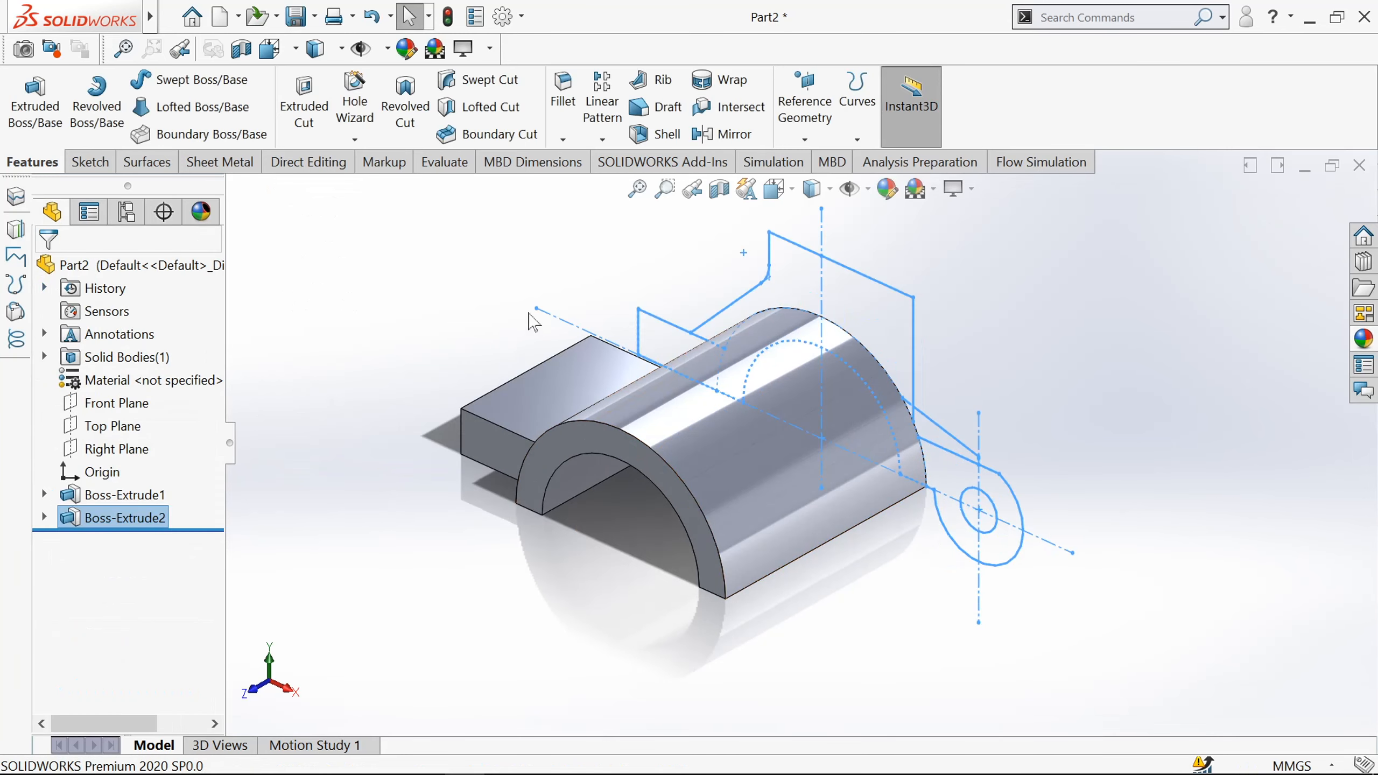
pyautogui.click(34, 95)
pyautogui.click(312, 443)
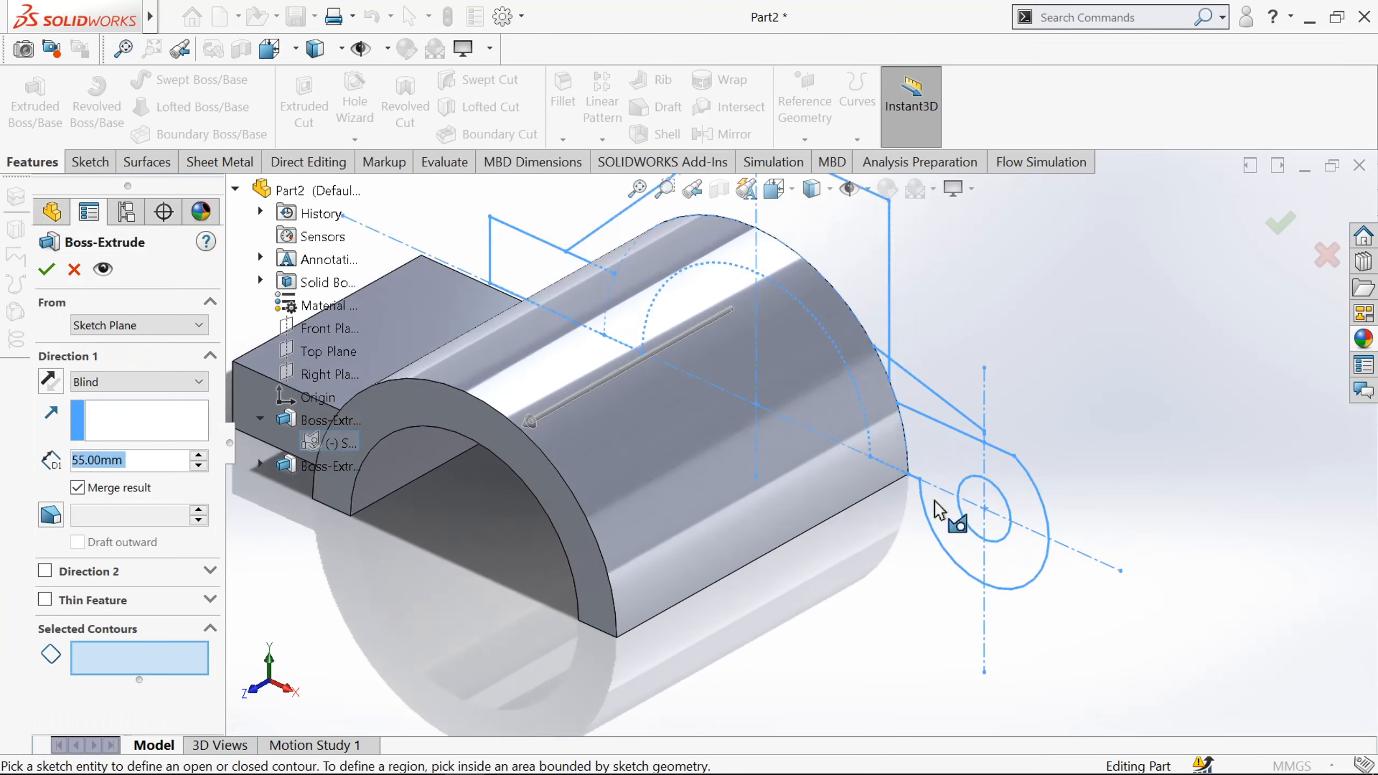
pyautogui.scroll(-4, 955, 516)
pyautogui.click(964, 435)
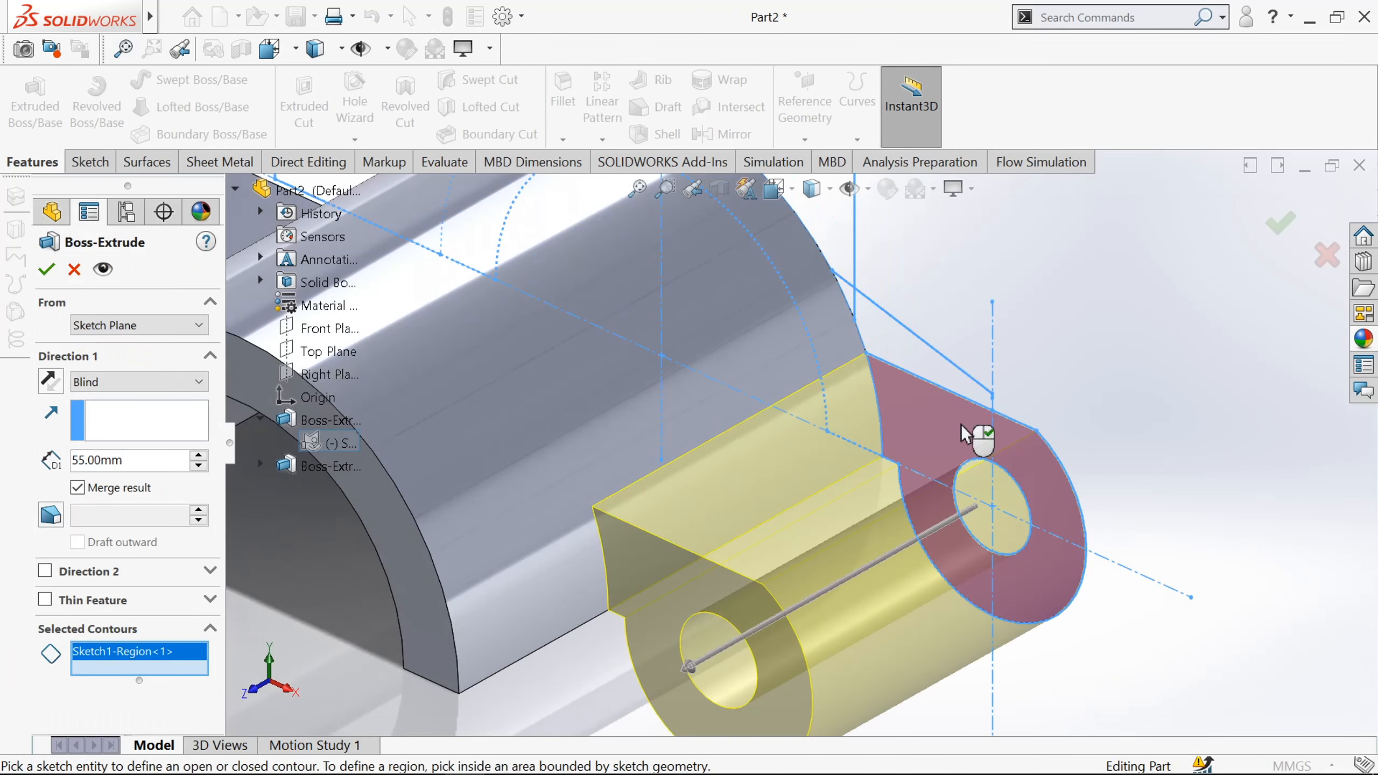
pyautogui.scroll(5, 972, 431)
pyautogui.click(136, 326)
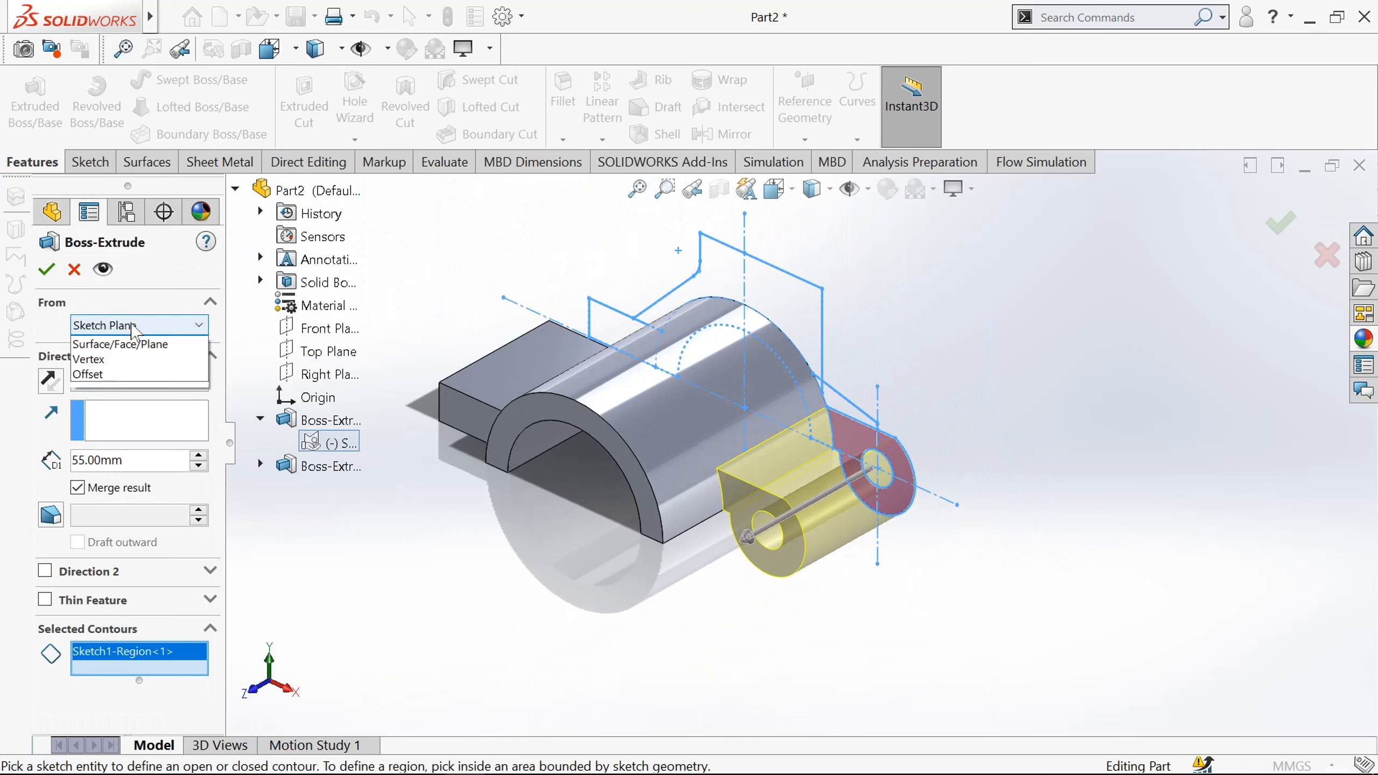
pyautogui.click(139, 390)
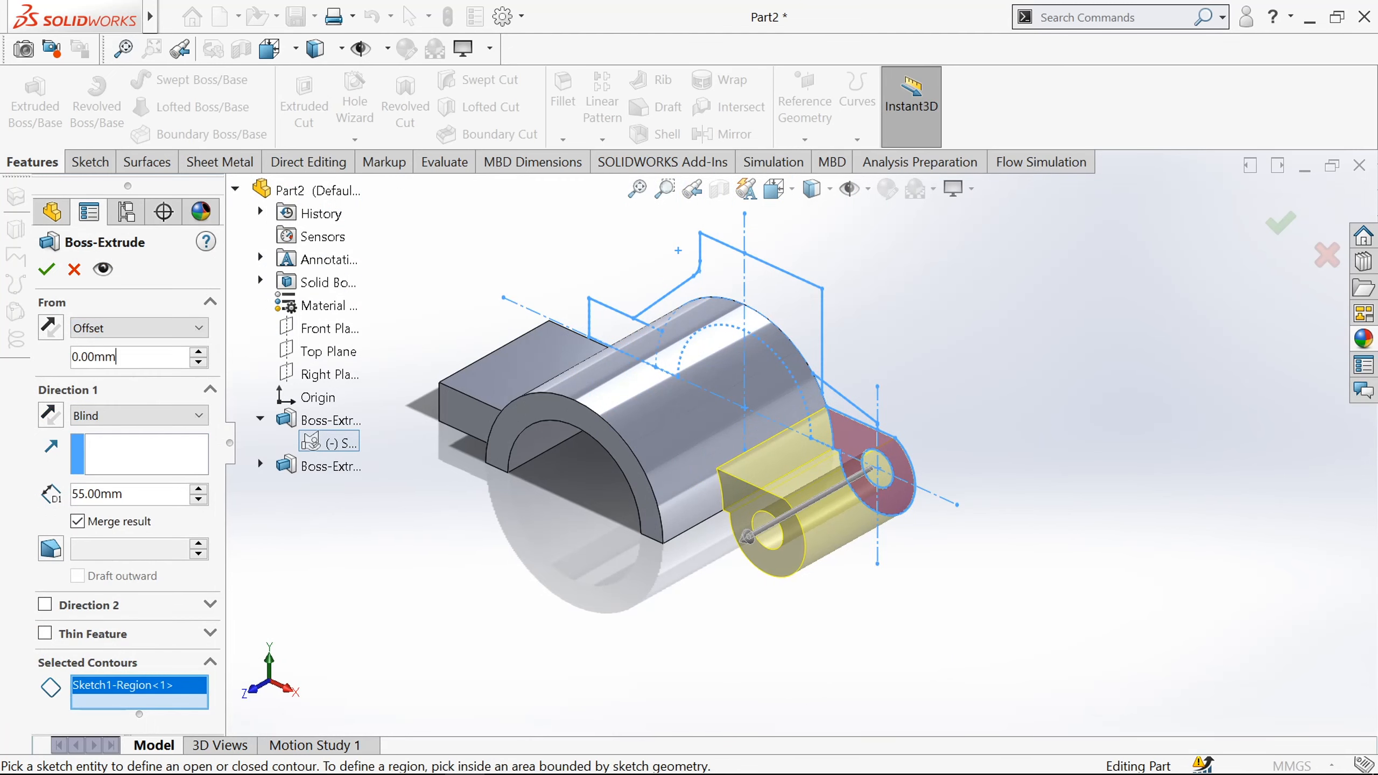
pyautogui.doubleClick(140, 357)
pyautogui.write('20')
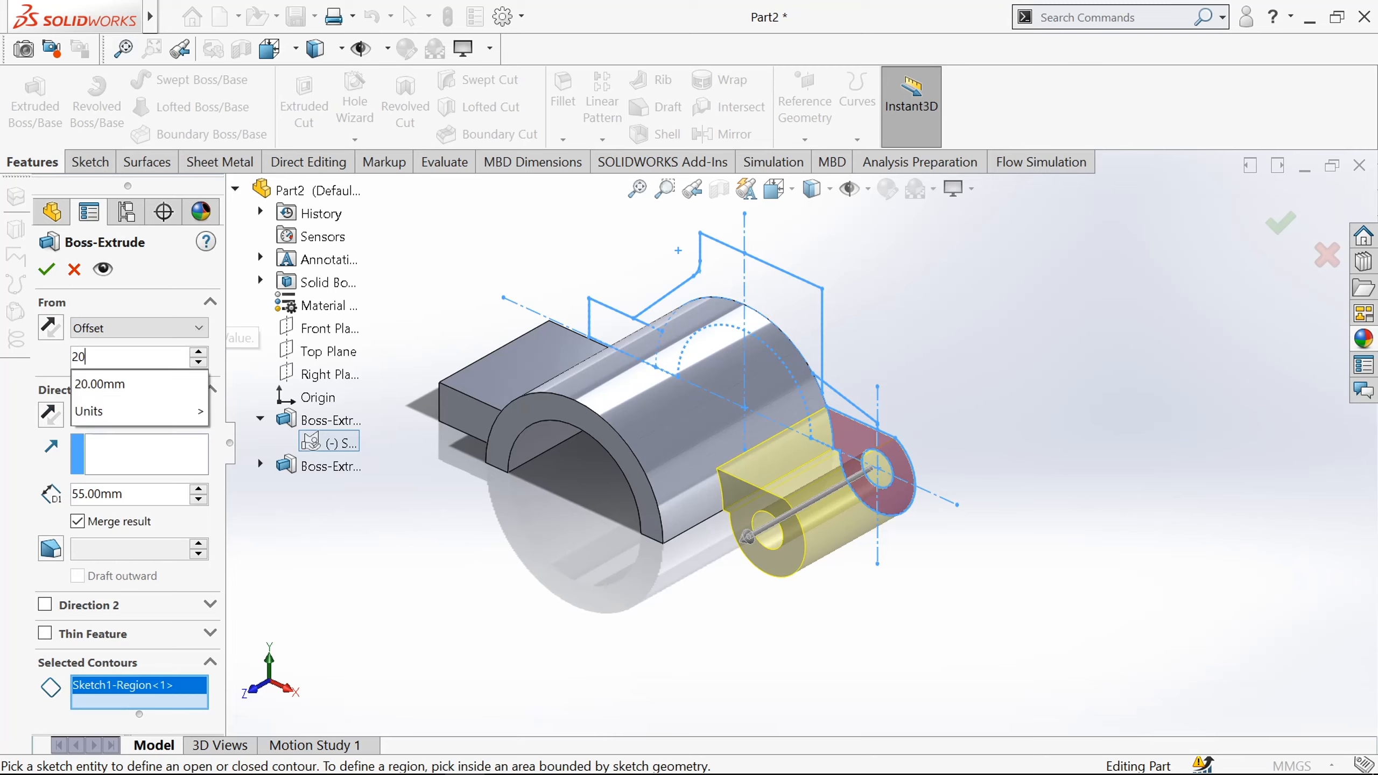
pyautogui.press('Return')
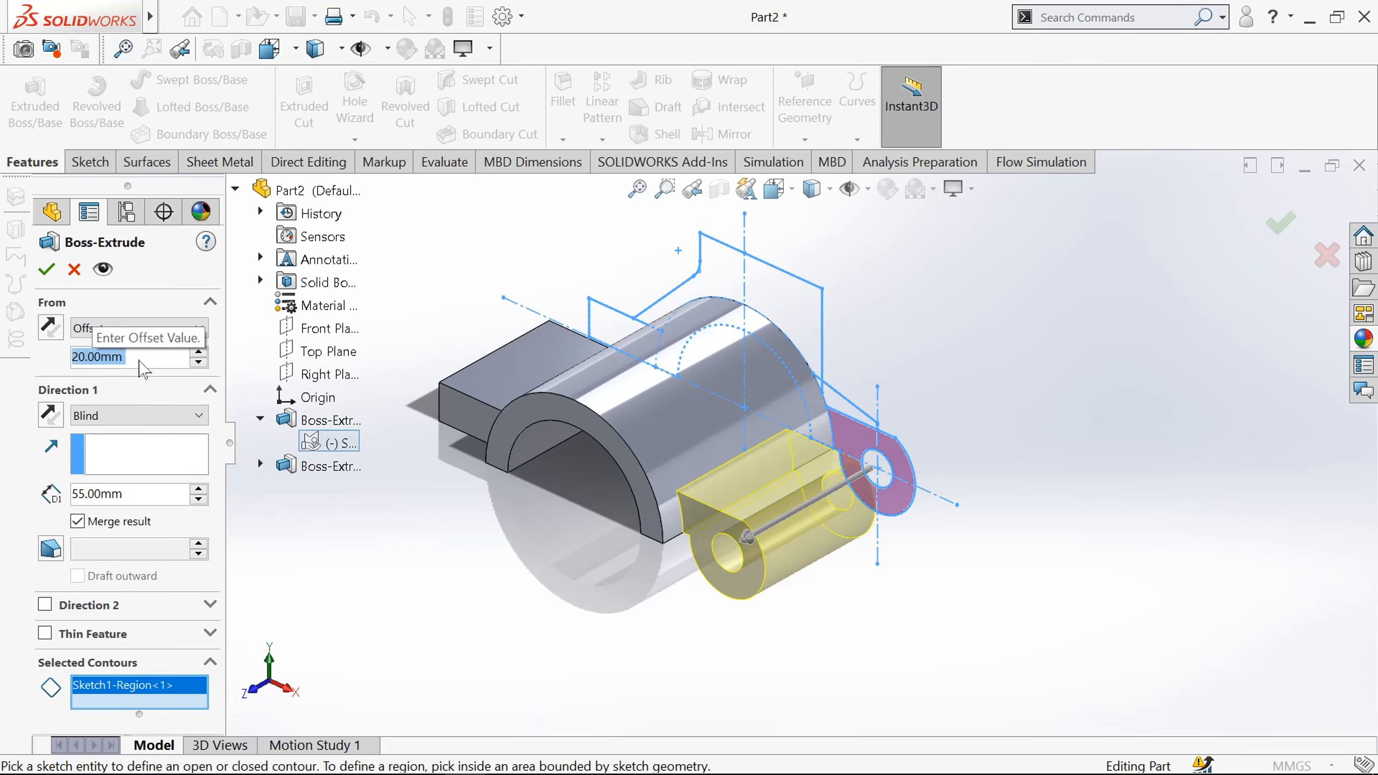
# Step: Set the right lug's blind extrusion depth to 15 mm and complete the feature
pyautogui.doubleClick(97, 494)
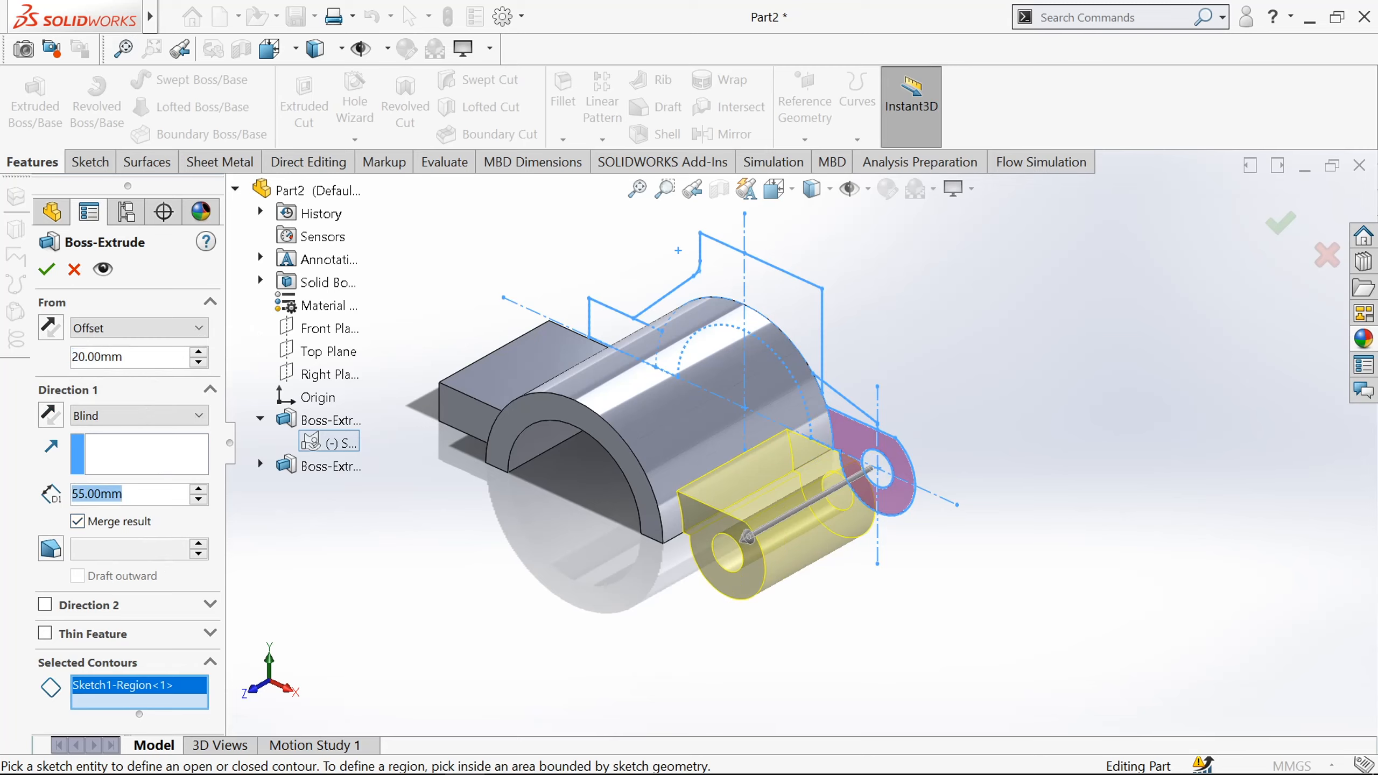
pyautogui.write('15')
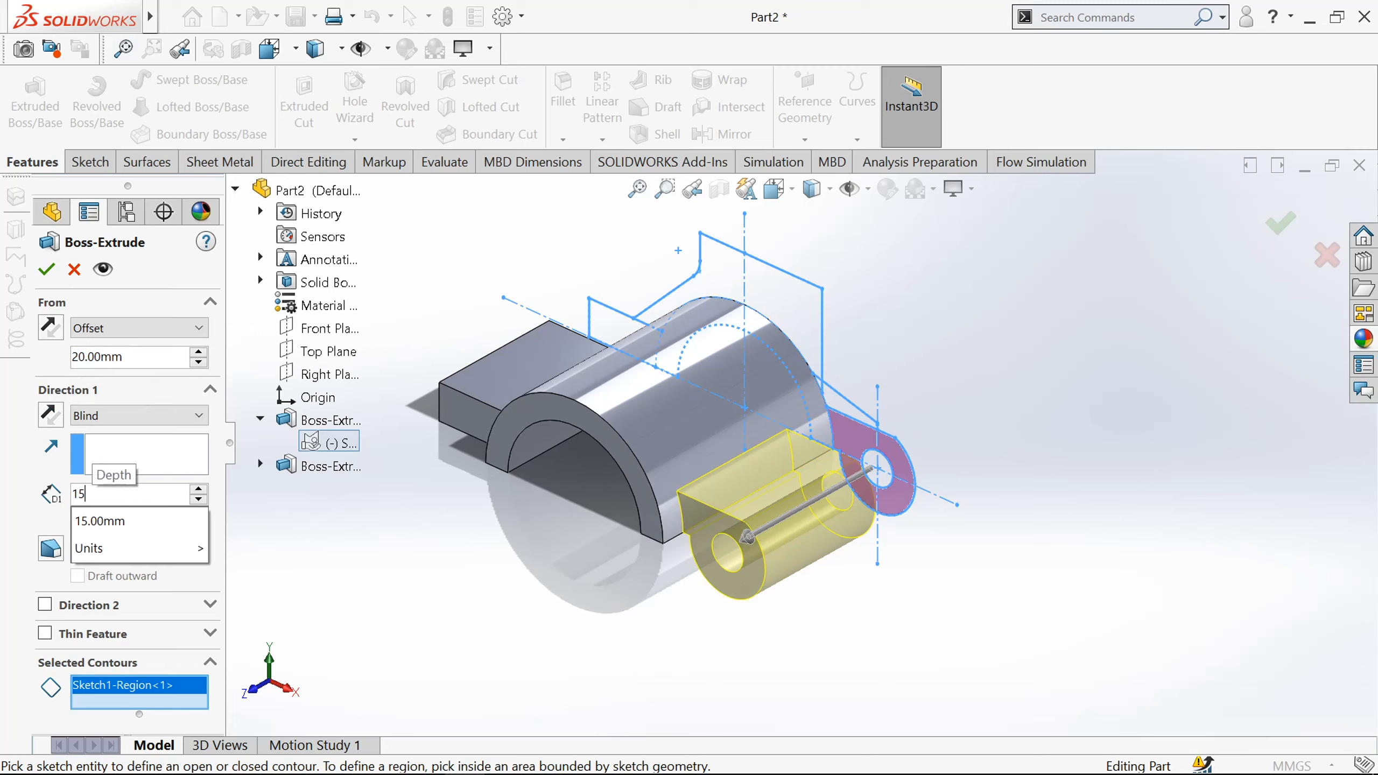
pyautogui.press('Return')
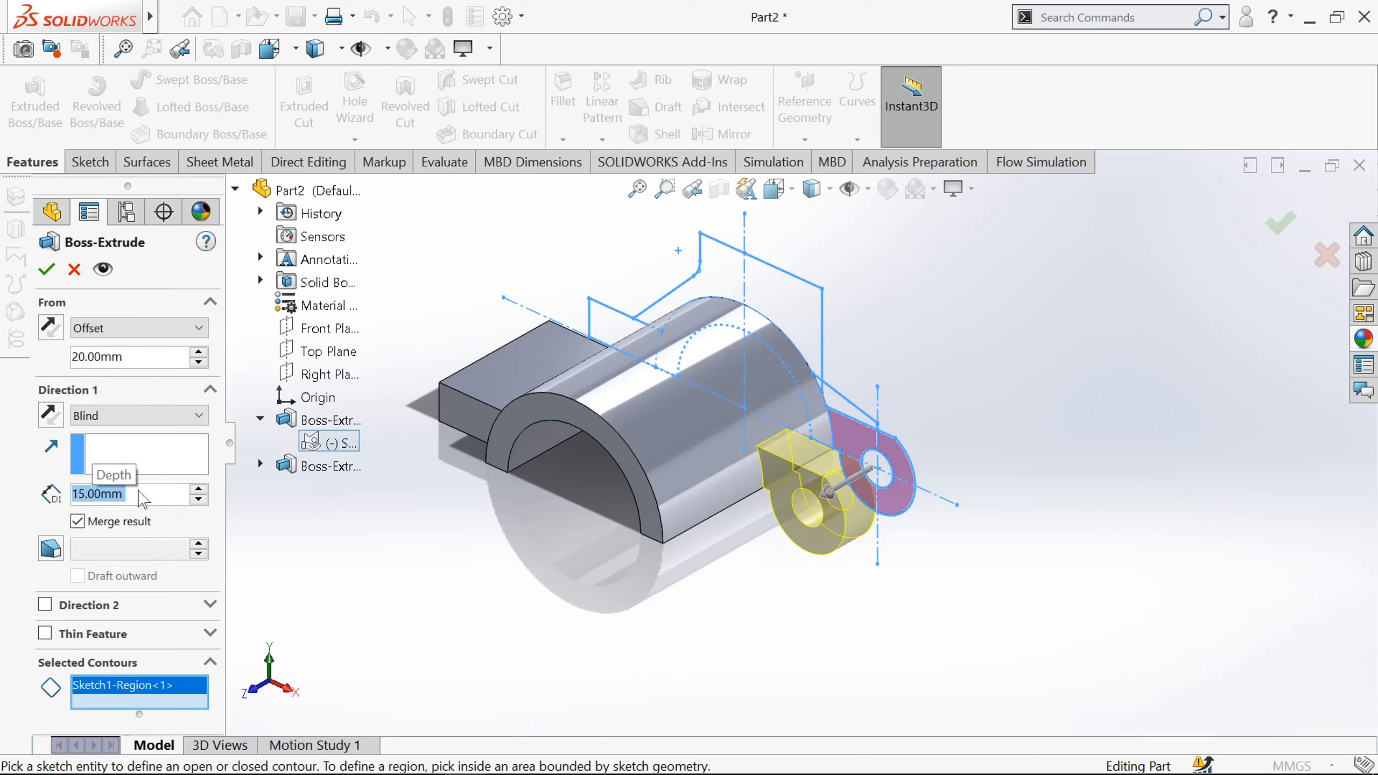
pyautogui.click(47, 271)
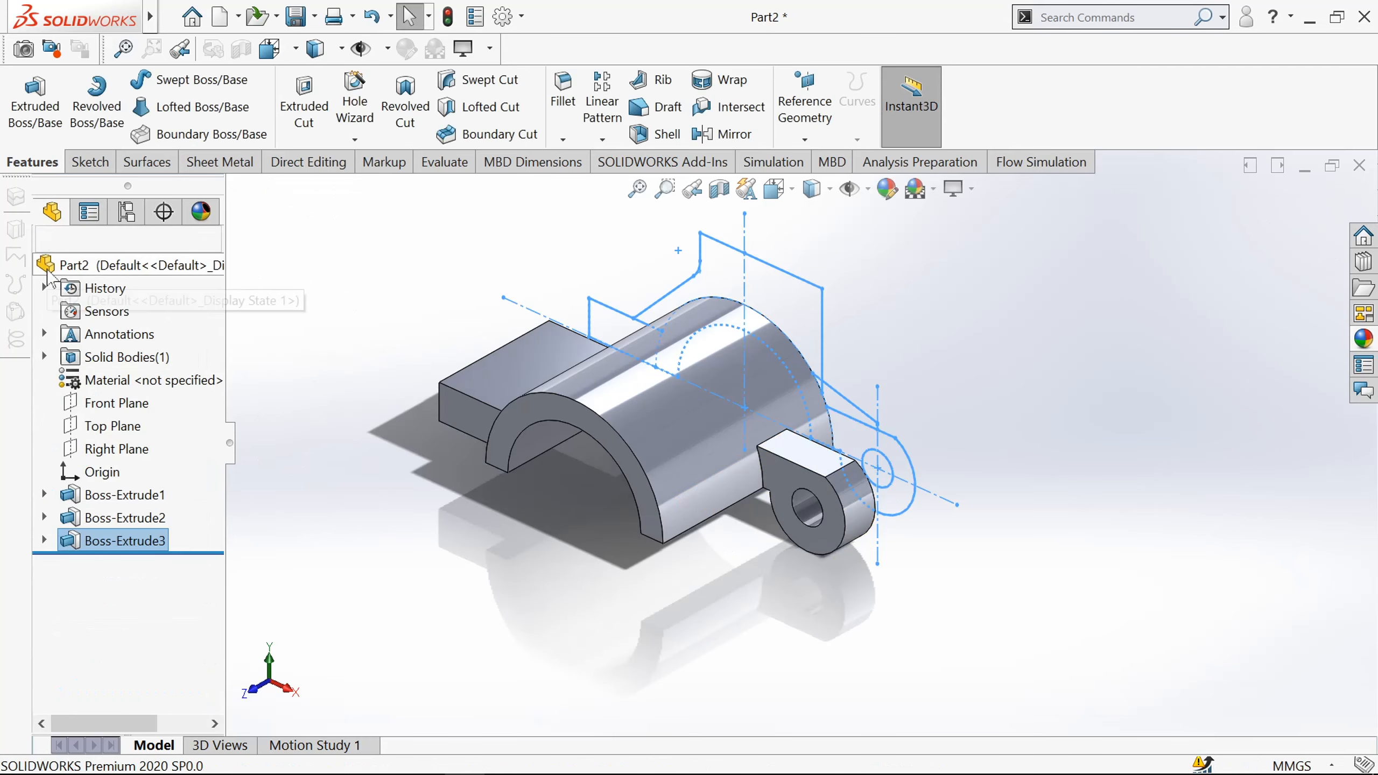
# Step: Start a second extrusion of Sketch1's right lug region, beginning at an offset of 45+20-7.5 mm from the sketch plane
pyautogui.click(35, 101)
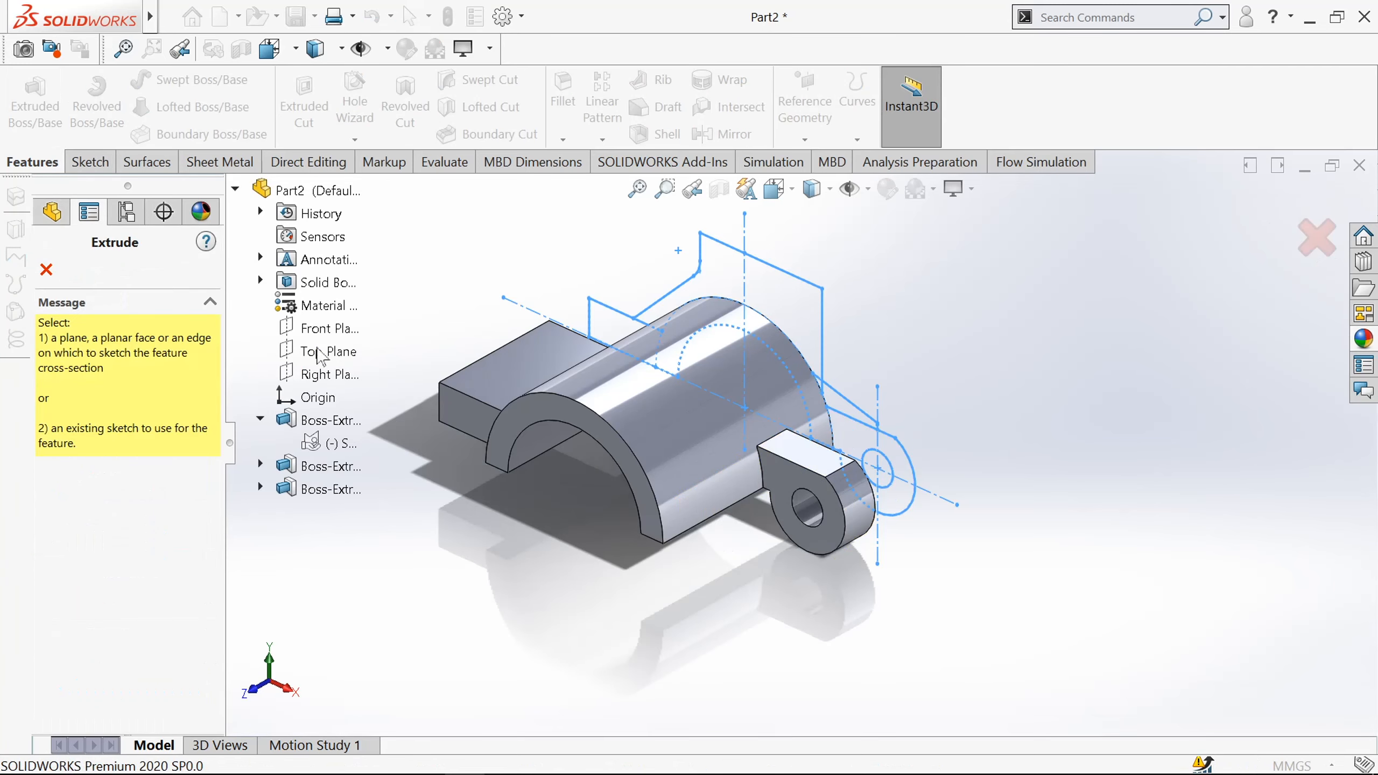
pyautogui.click(314, 445)
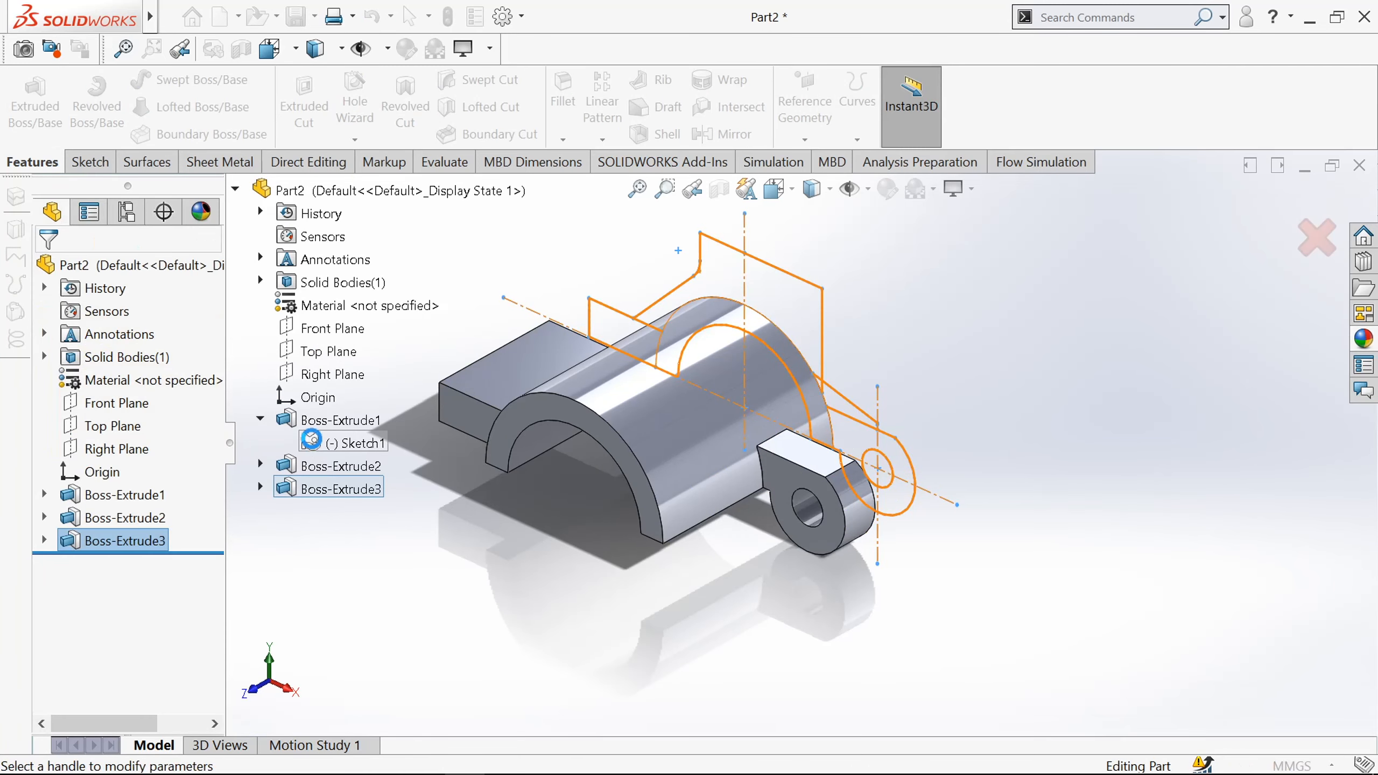
pyautogui.click(847, 446)
pyautogui.click(110, 332)
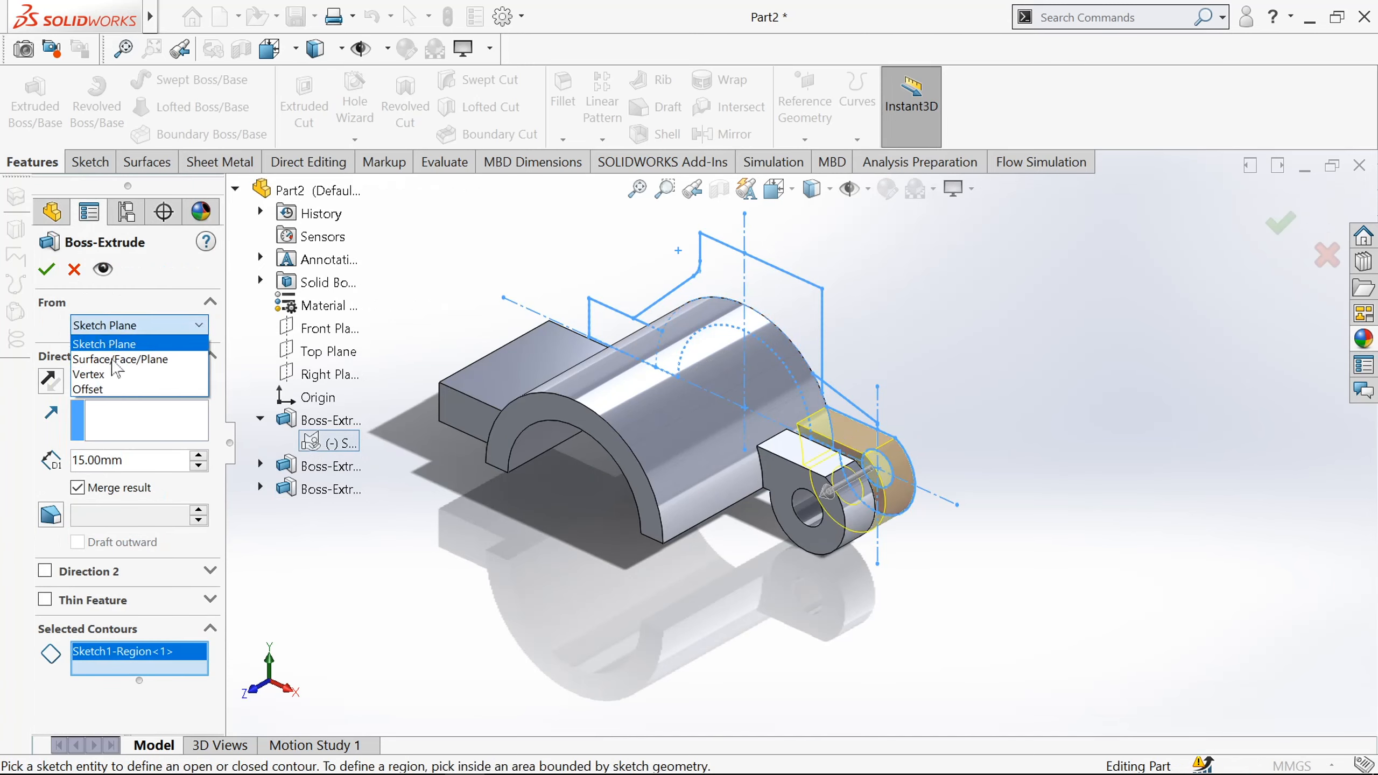
pyautogui.click(122, 391)
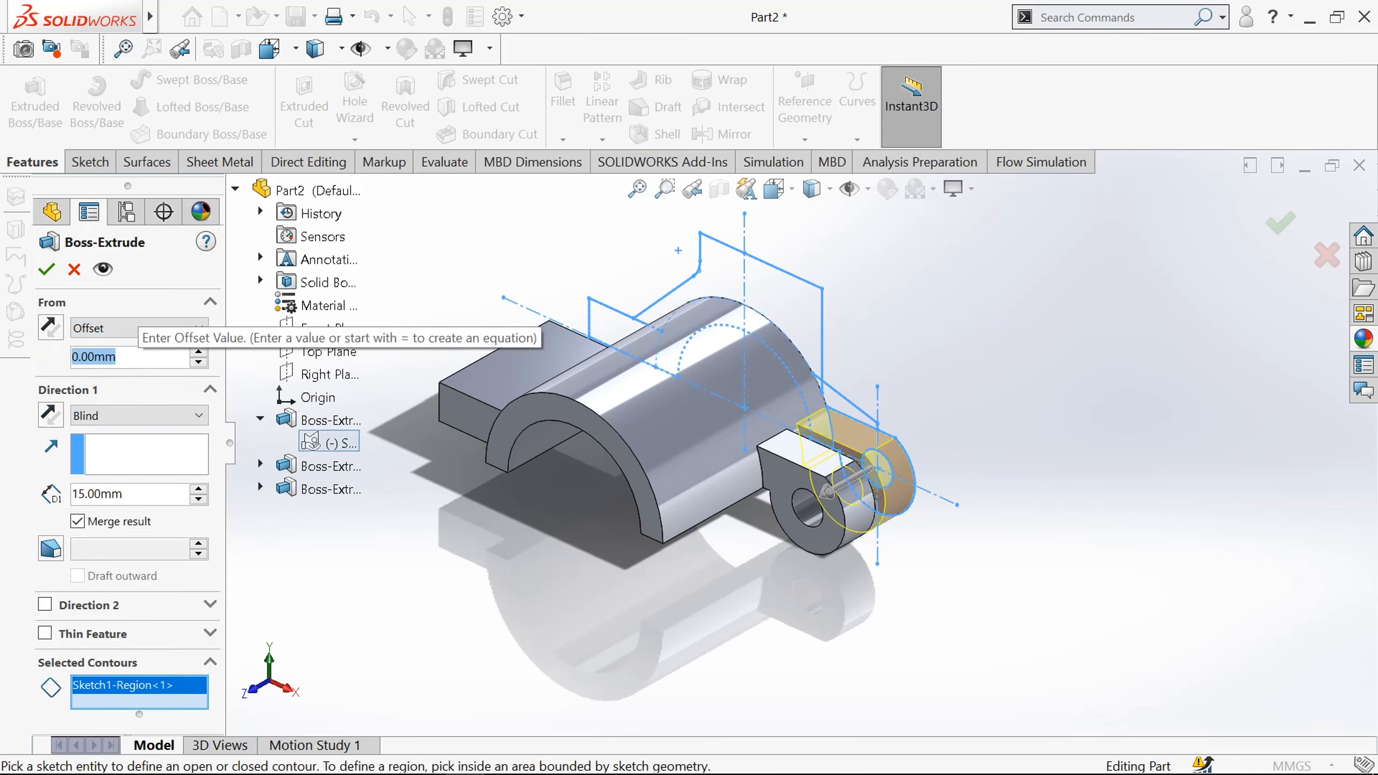
pyautogui.write('45')
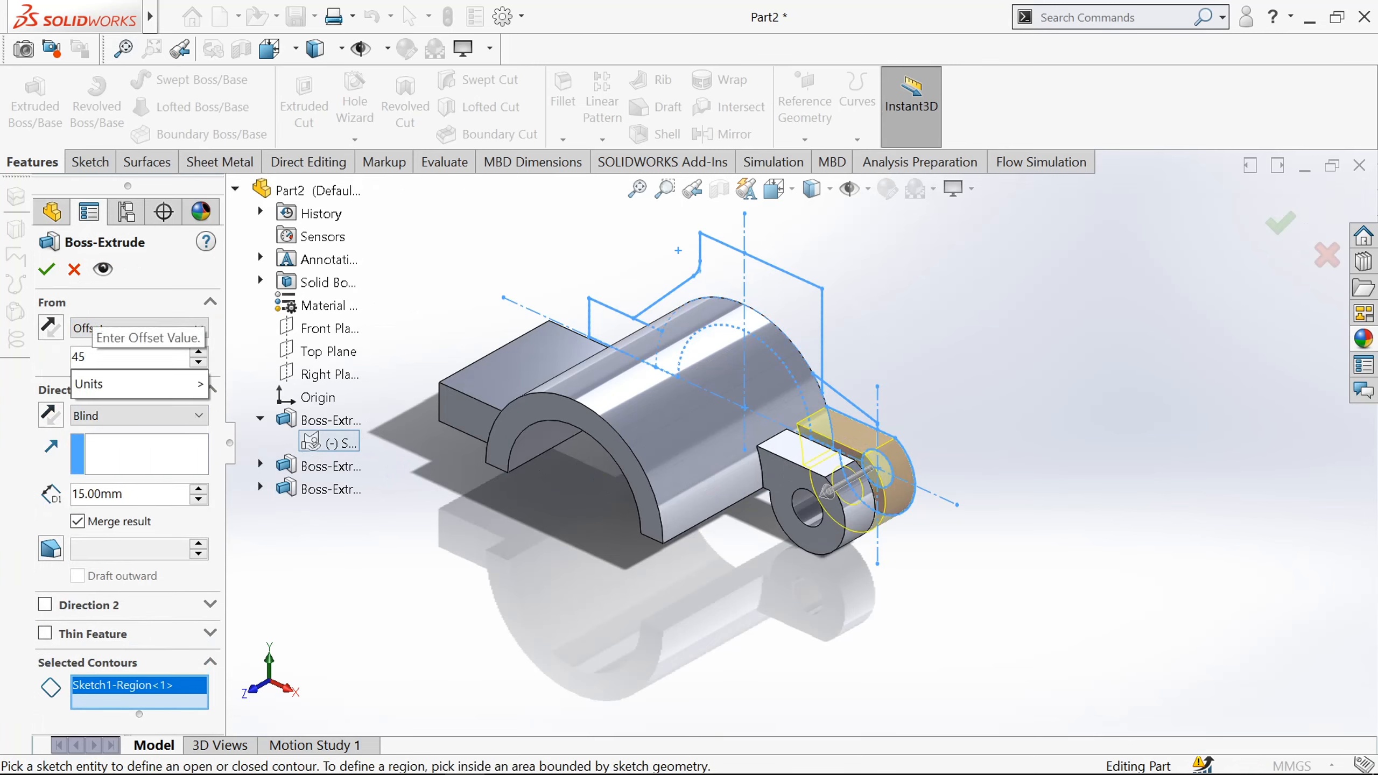
pyautogui.write('+20')
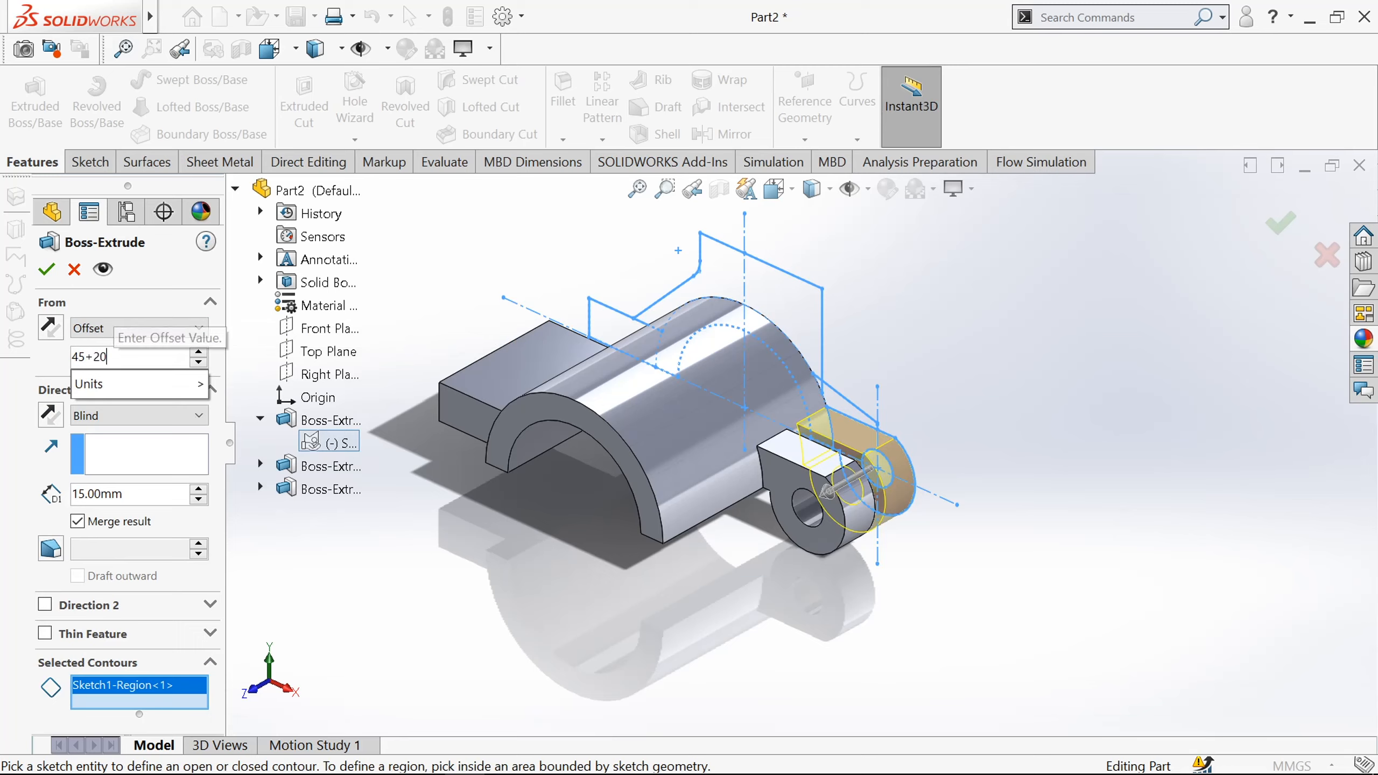
pyautogui.write('-7.5')
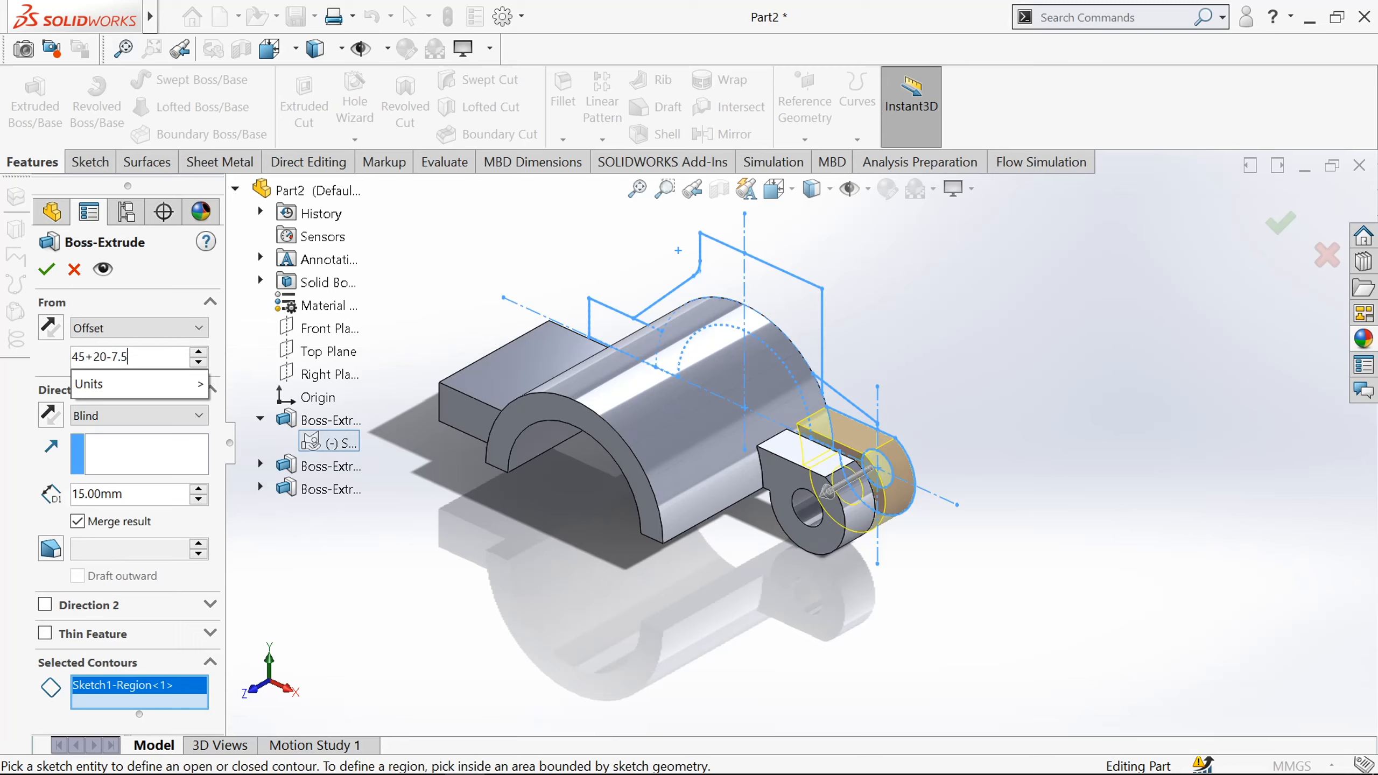
pyautogui.press('Return')
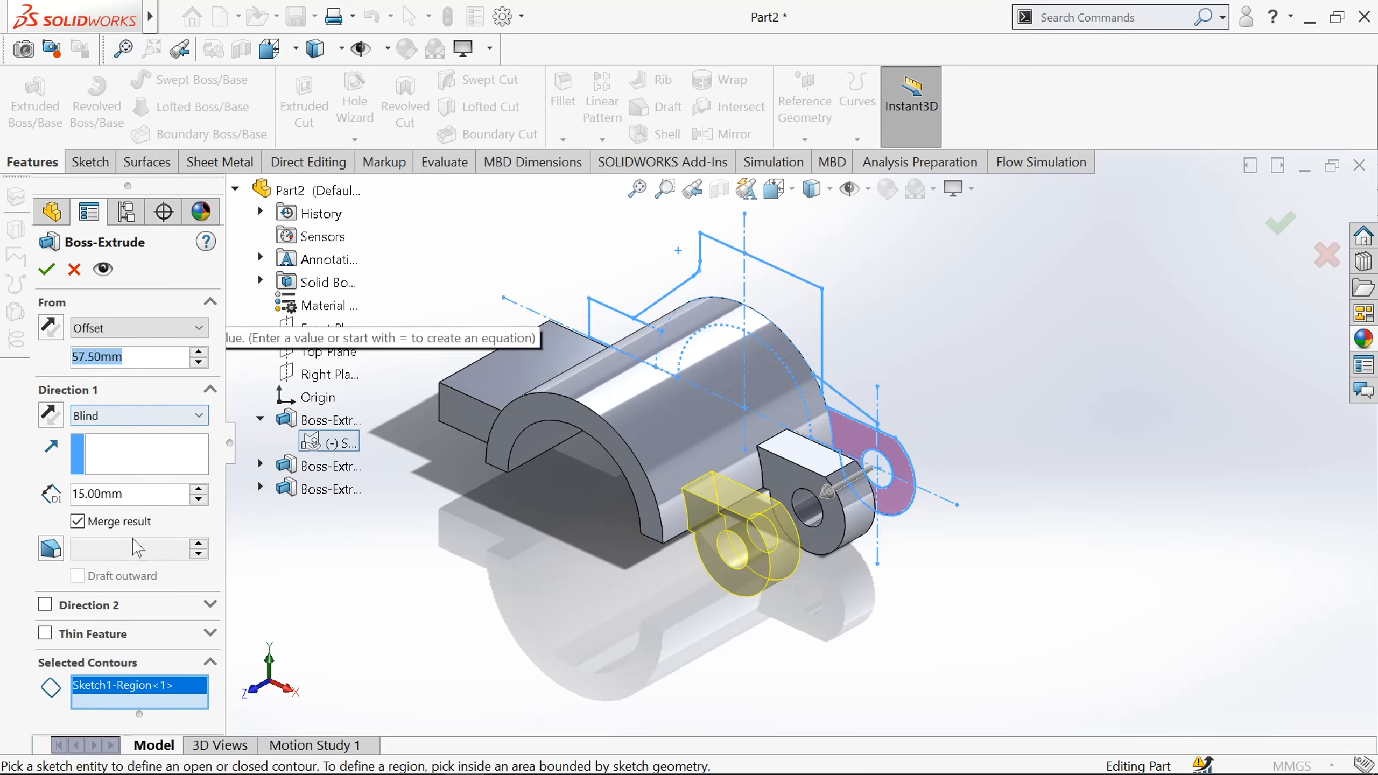
# Step: Set the second right lug's blind extrusion depth to 7.5 mm and complete the feature
pyautogui.click(108, 493)
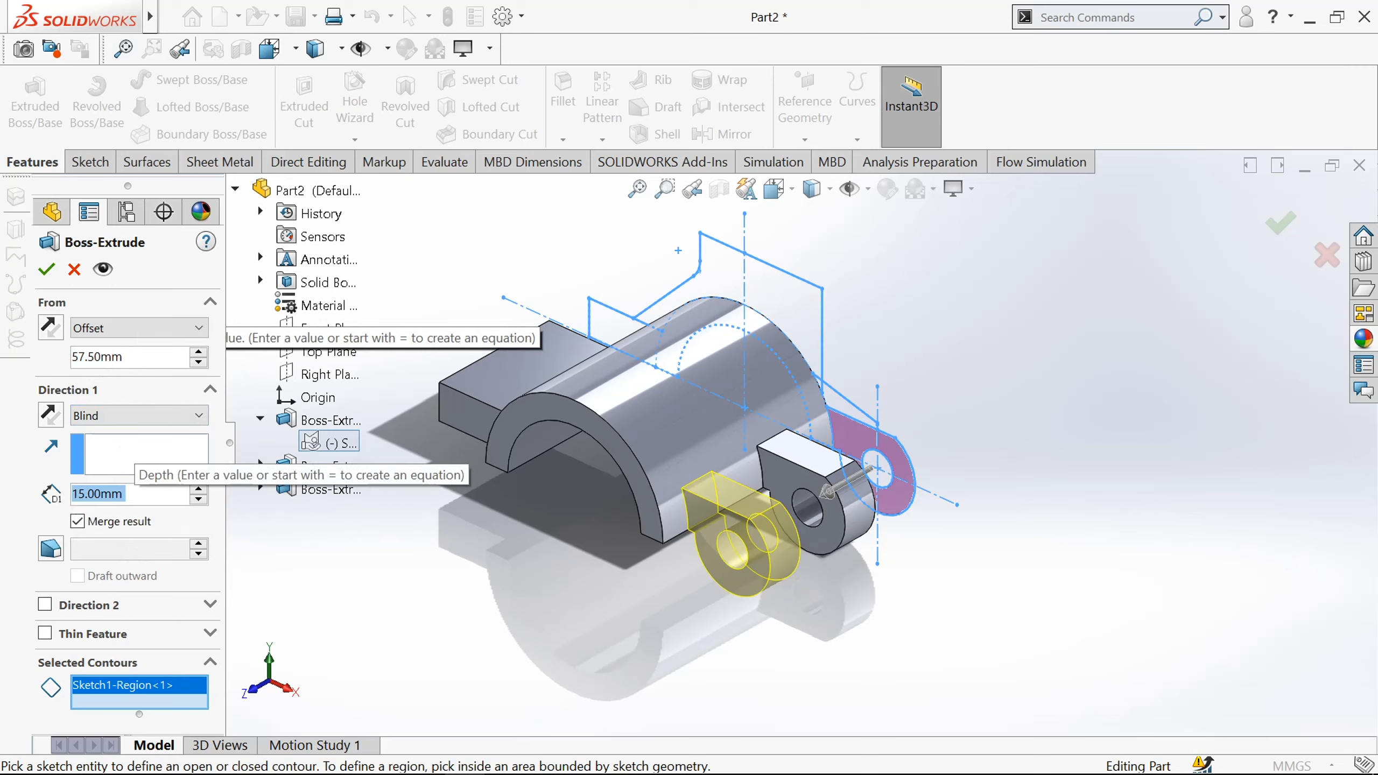
pyautogui.write('7.5')
pyautogui.press('Return')
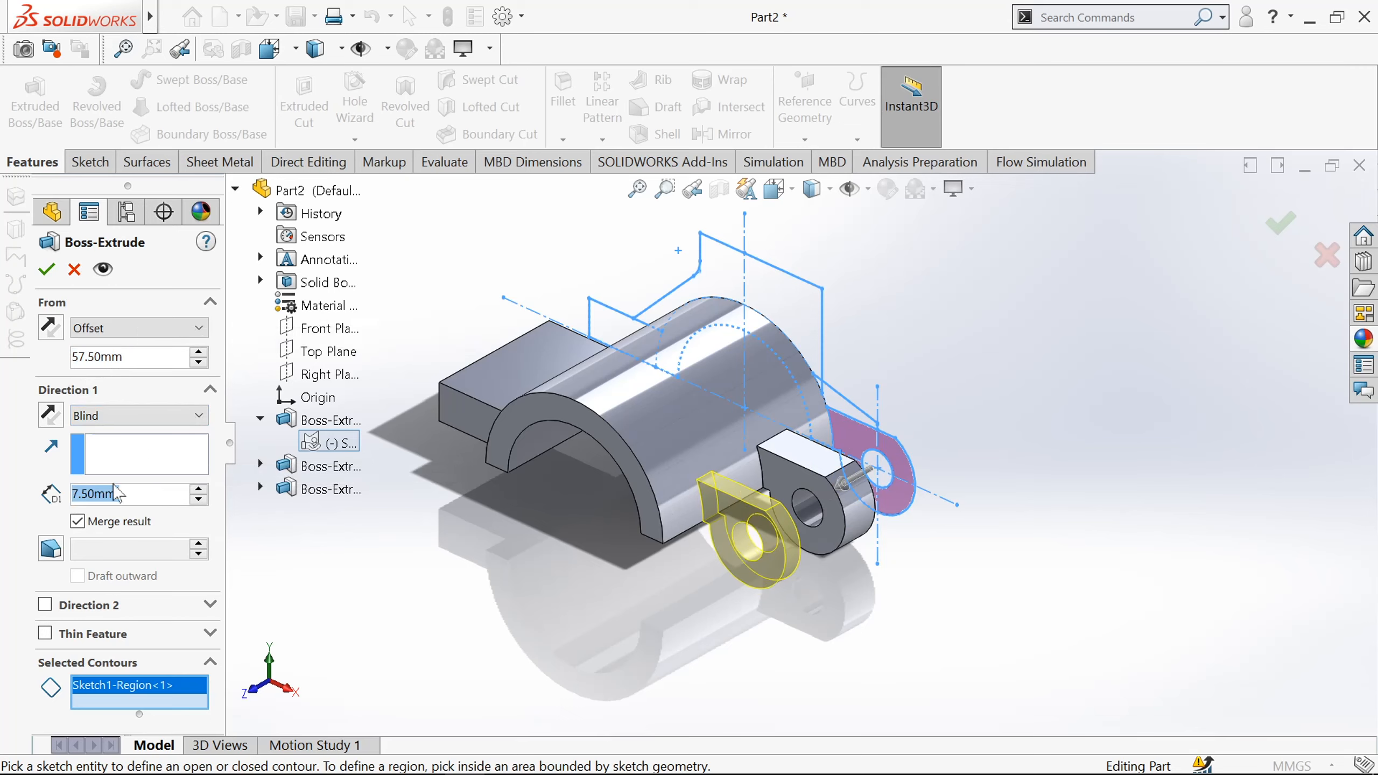
pyautogui.click(47, 269)
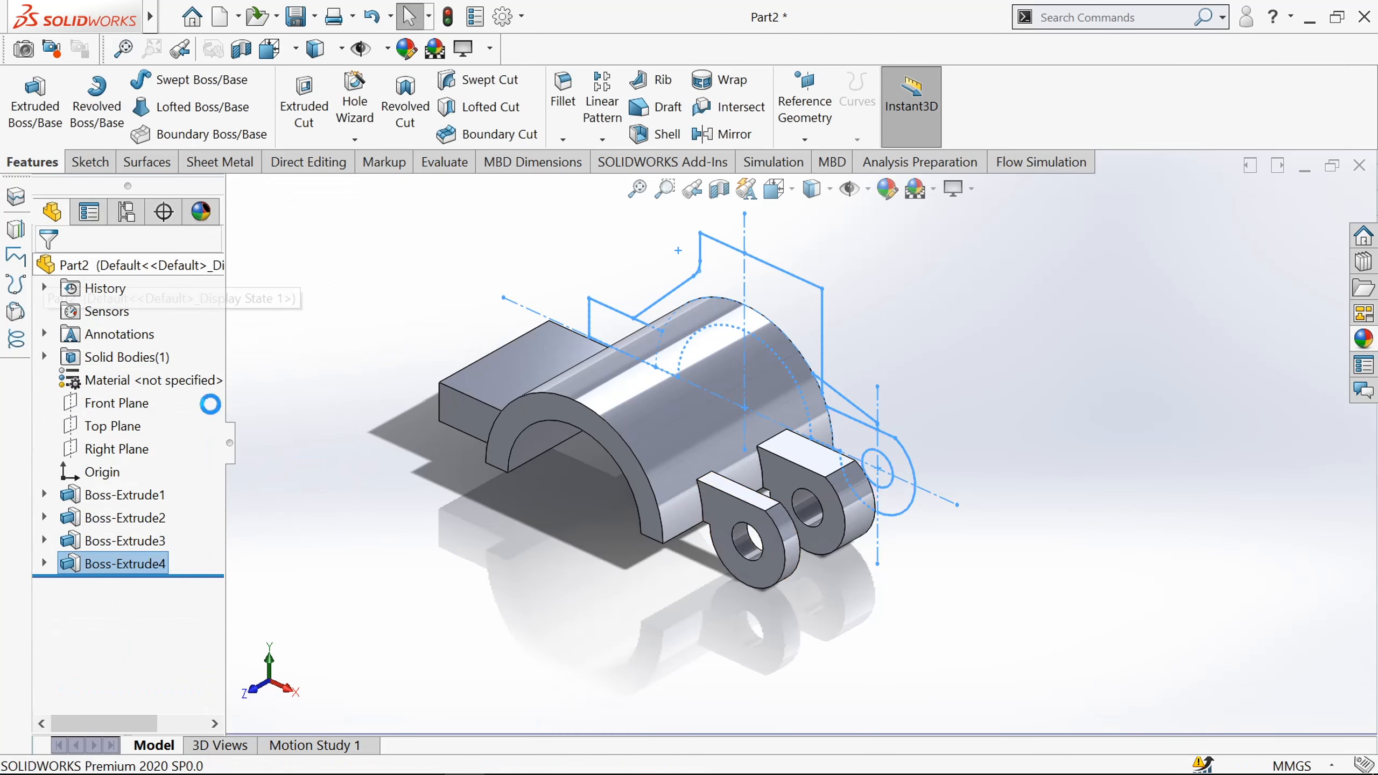
# Step: Start an extrusion of Sketch1's two adjoining regions between the half ring's outer arc and the right lug
pyautogui.click(35, 104)
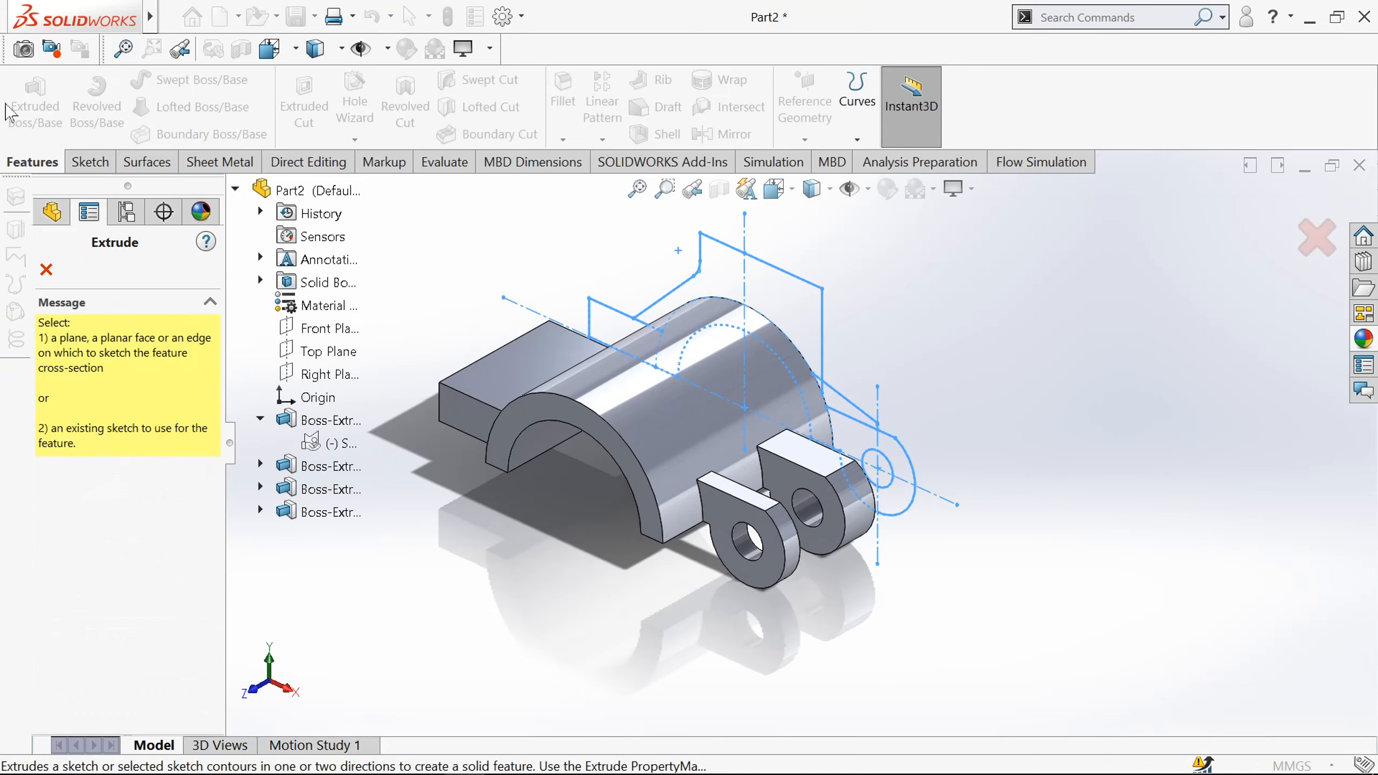
pyautogui.click(321, 442)
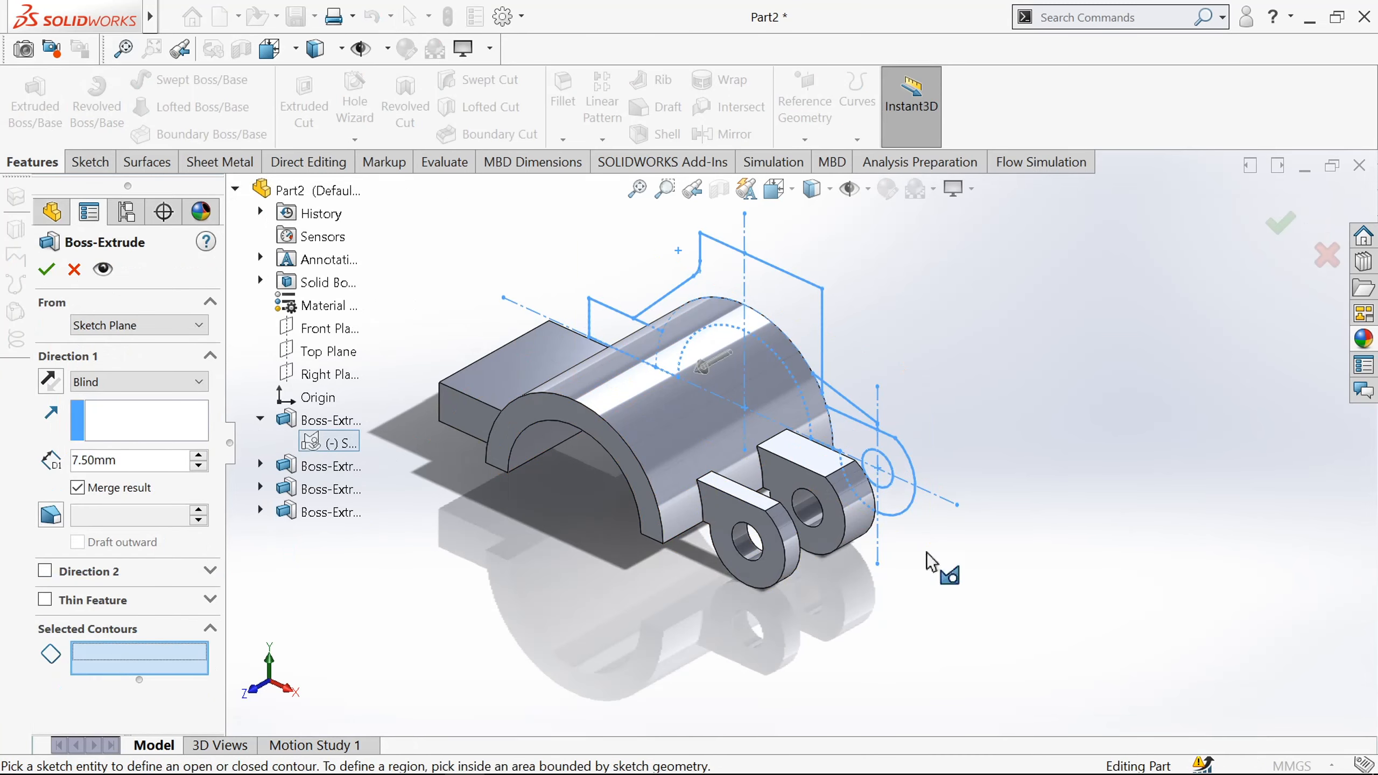
pyautogui.scroll(-4, 972, 507)
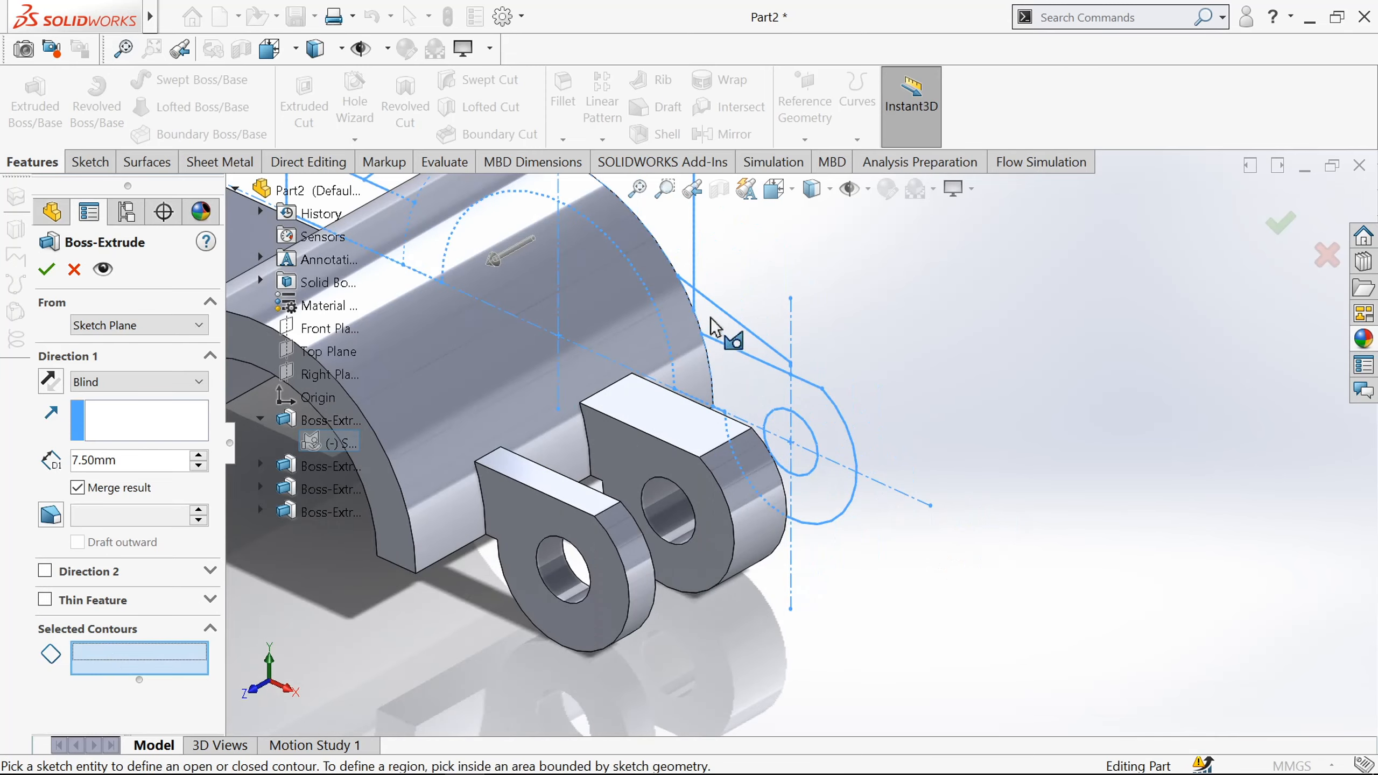
pyautogui.click(717, 326)
pyautogui.scroll(-5, 722, 326)
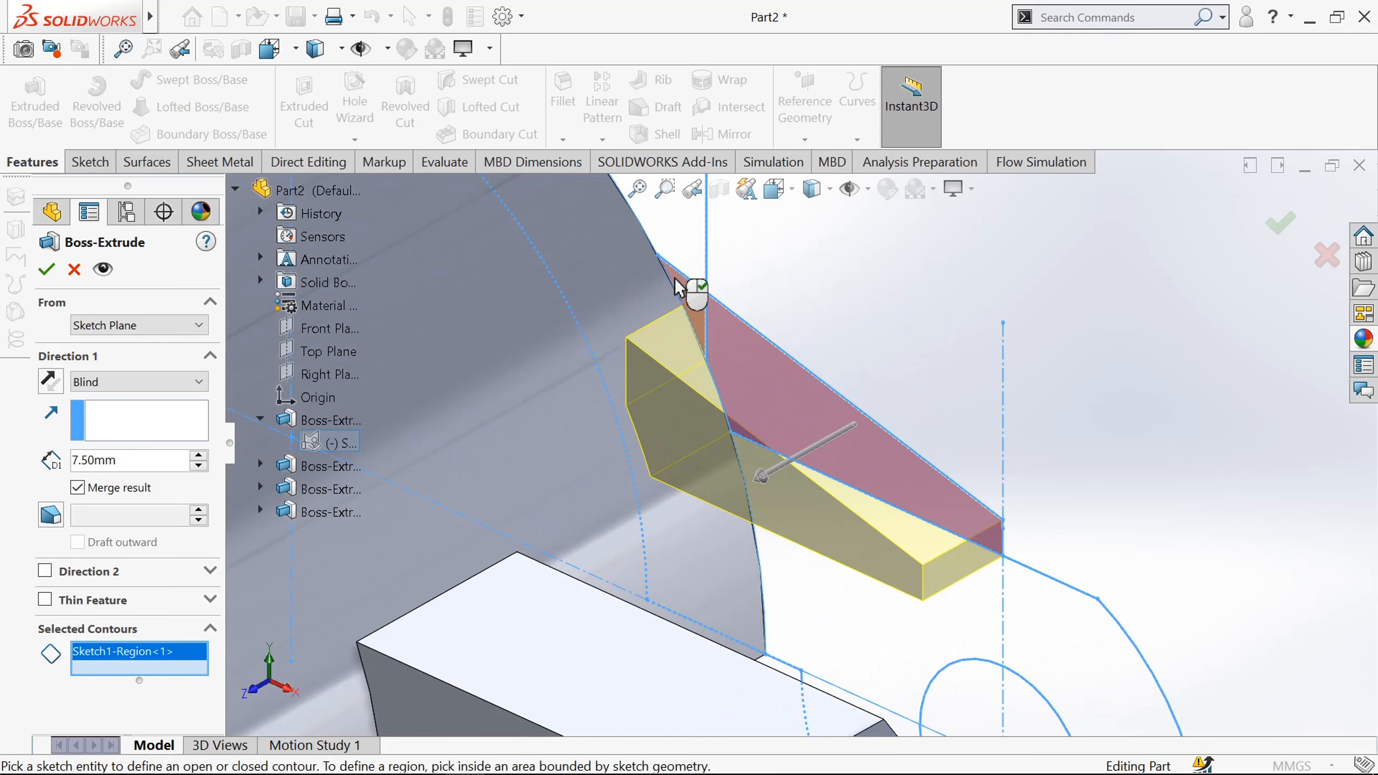
pyautogui.click(691, 293)
pyautogui.scroll(5, 681, 290)
pyautogui.scroll(5, 681, 290)
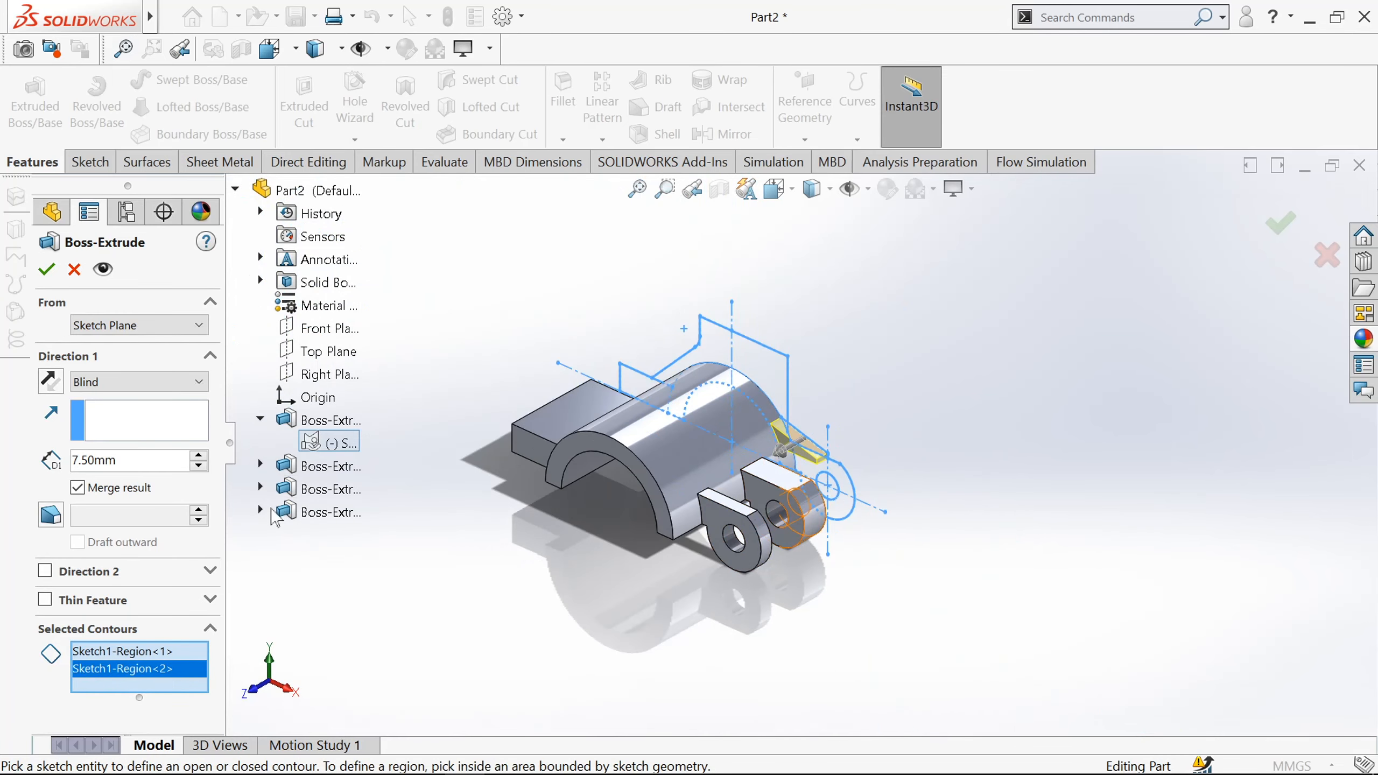
# Step: Begin the web extrusion at a 20 mm offset from the sketch plane, set its blind depth to 45 mm and complete it
pyautogui.click(133, 325)
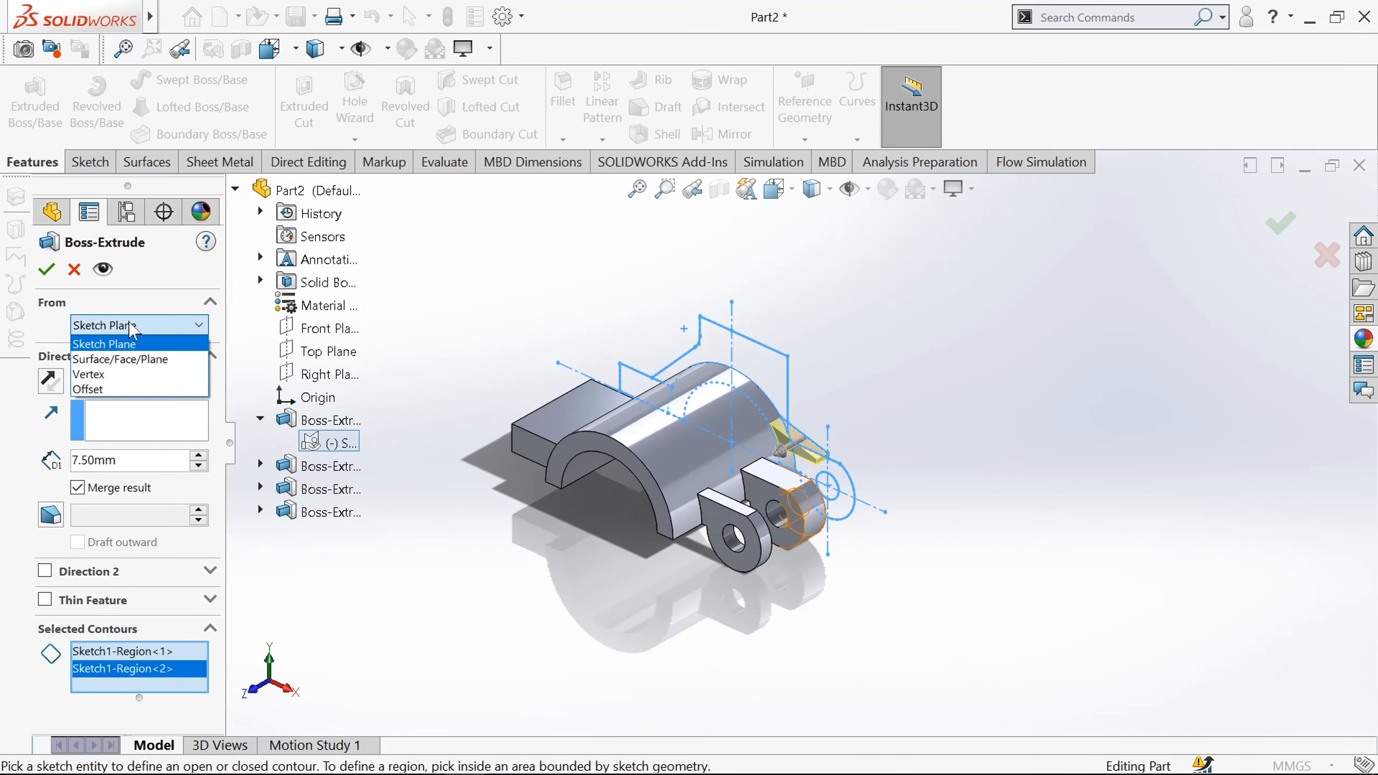
pyautogui.click(129, 390)
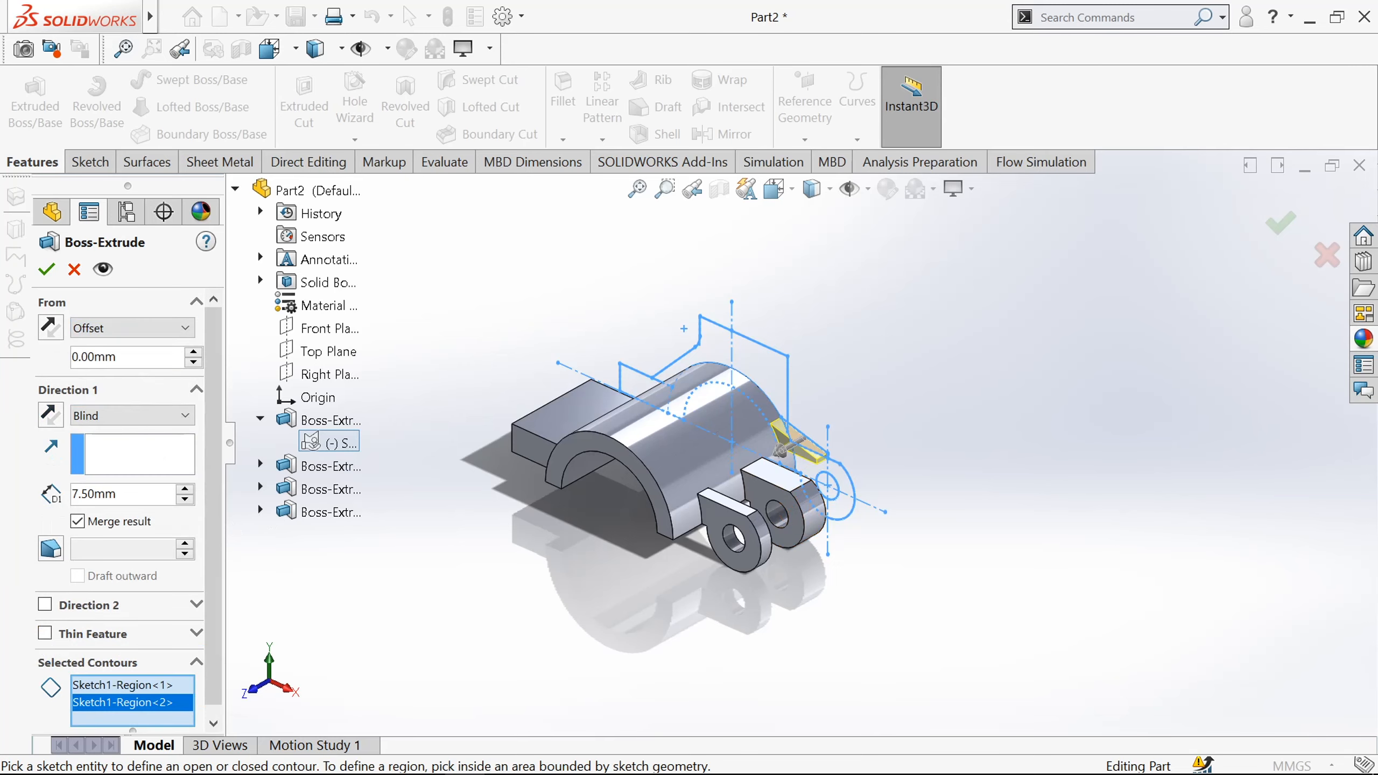
pyautogui.write('20')
pyautogui.press('Return')
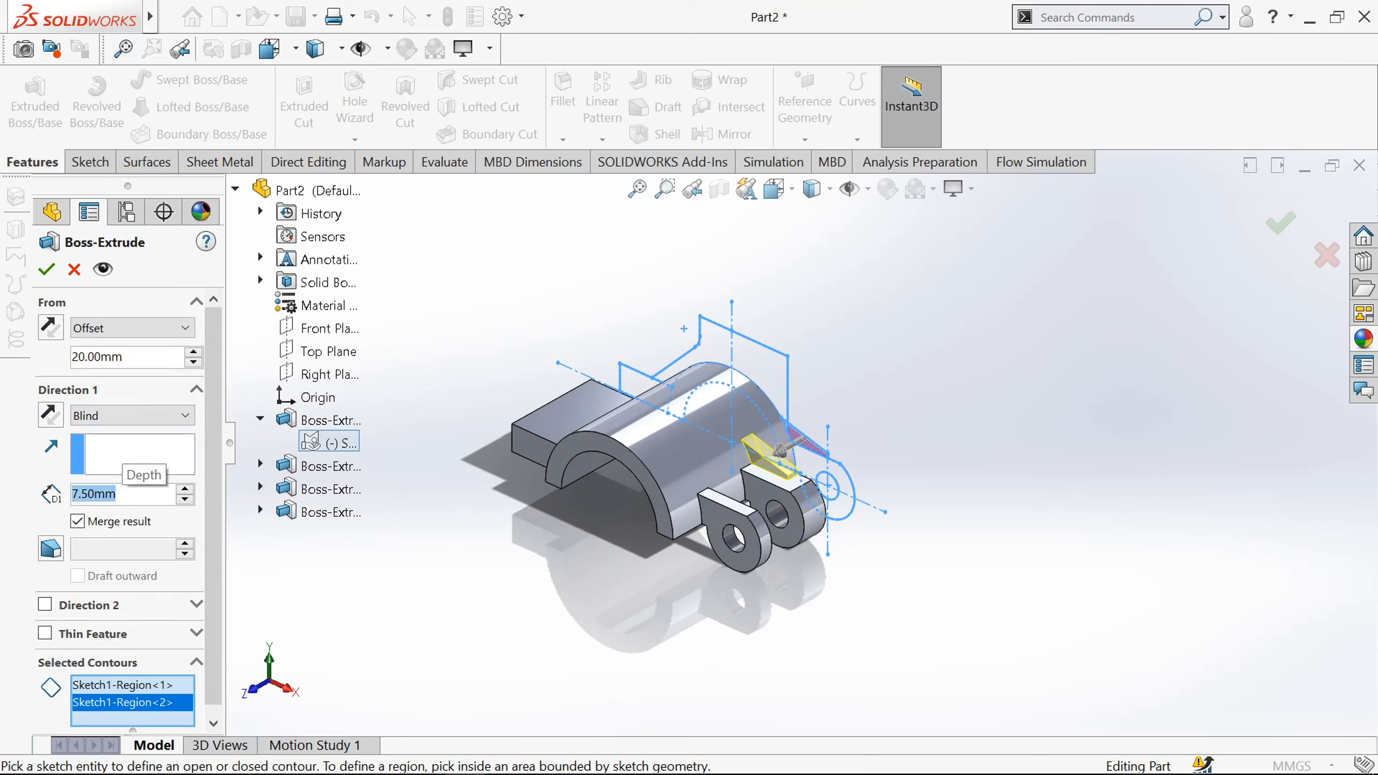
pyautogui.write('45')
pyautogui.press('Return')
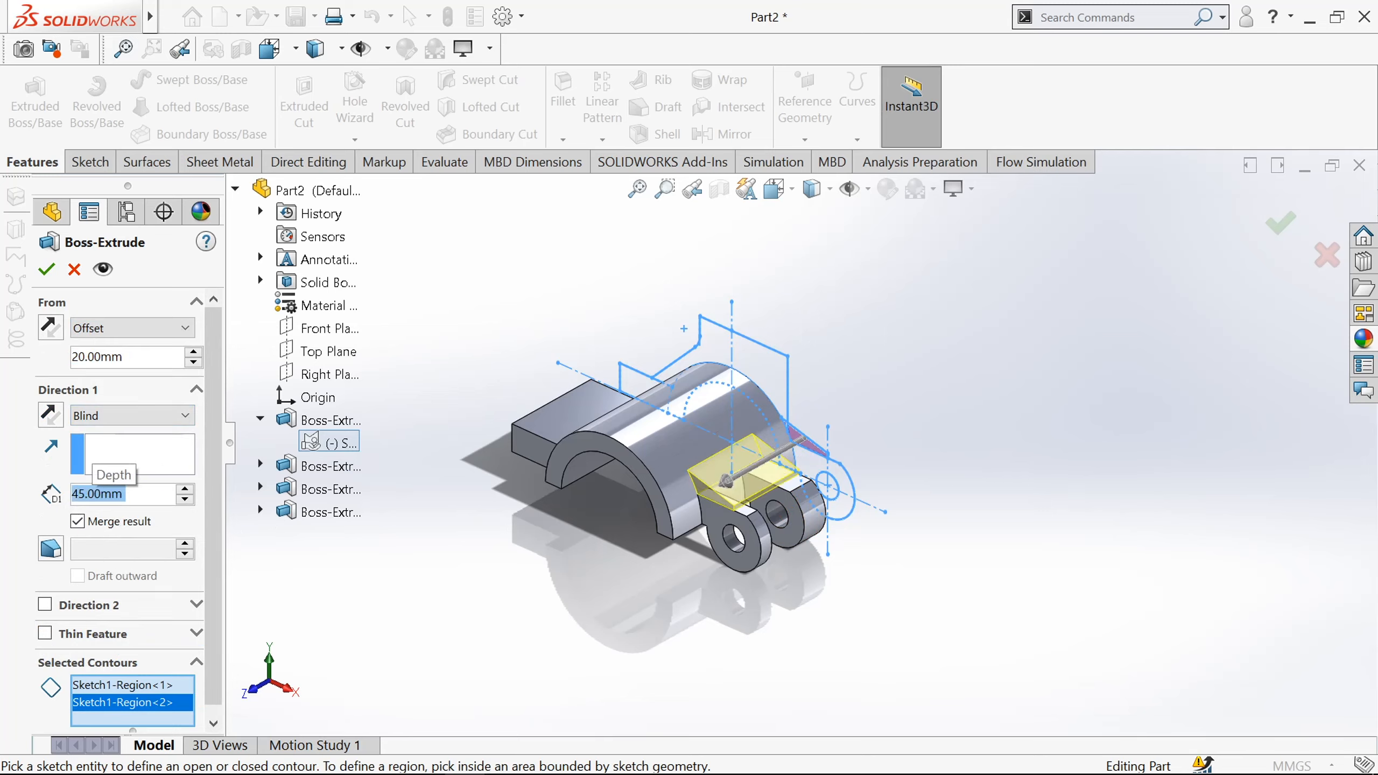
pyautogui.click(48, 270)
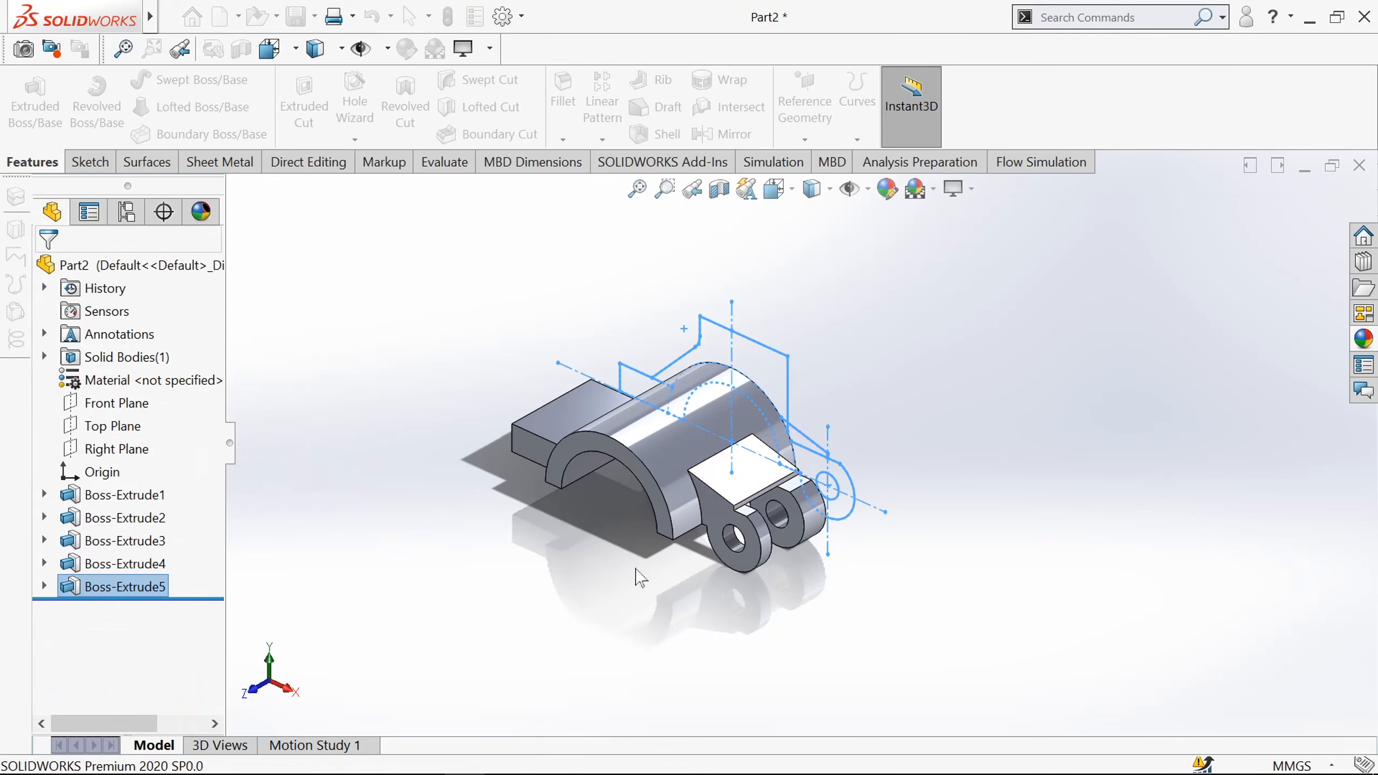
pyautogui.click(604, 562)
# Step: Start an extrusion of Sketch1's upright region above the half ring, including the small triangular region at its lower right corner
pyautogui.moveTo(492, 542)
pyautogui.mouseDown(button='middle')
pyautogui.moveTo(529, 539)
pyautogui.moveTo(486, 513)
pyautogui.mouseUp(button='middle')
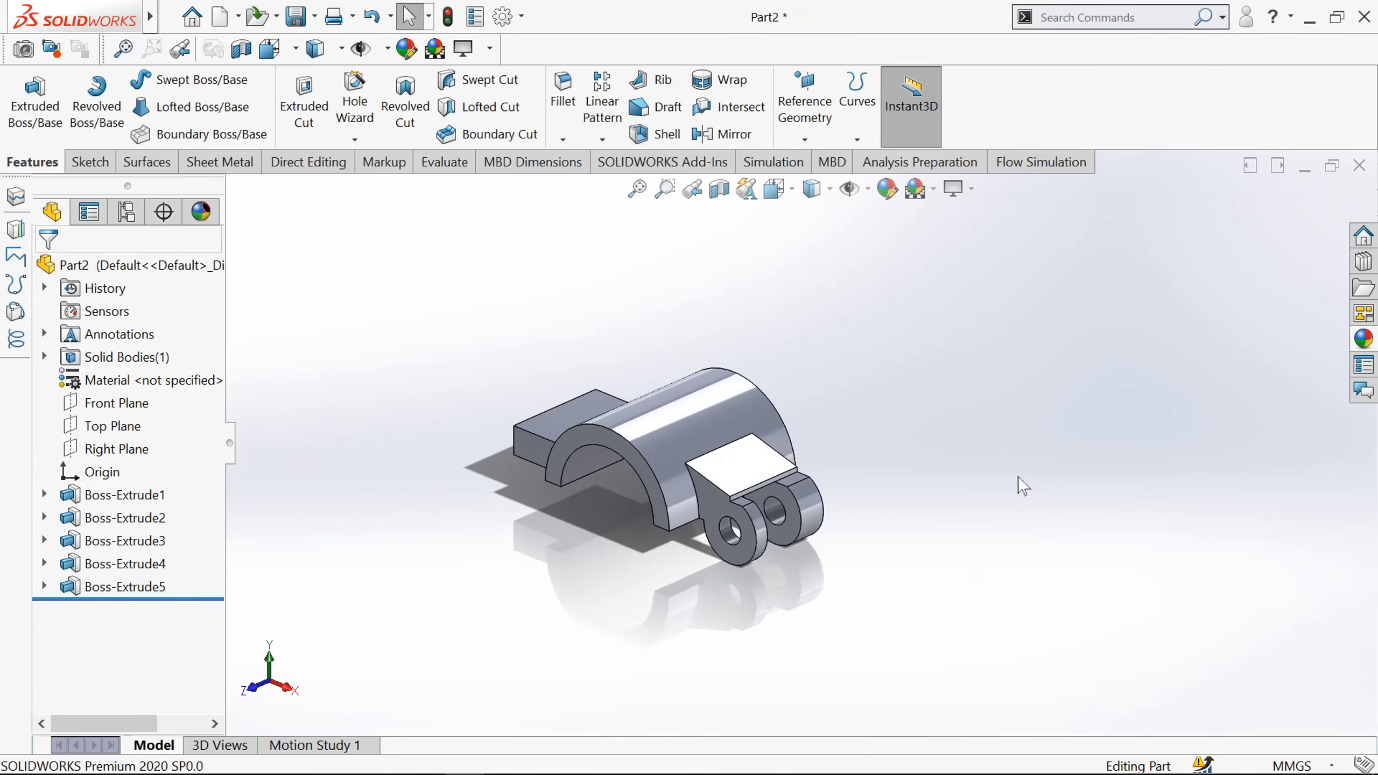
pyautogui.moveTo(1022, 487); pyautogui.dragTo(987, 467, button='middle')
pyautogui.click(36, 87)
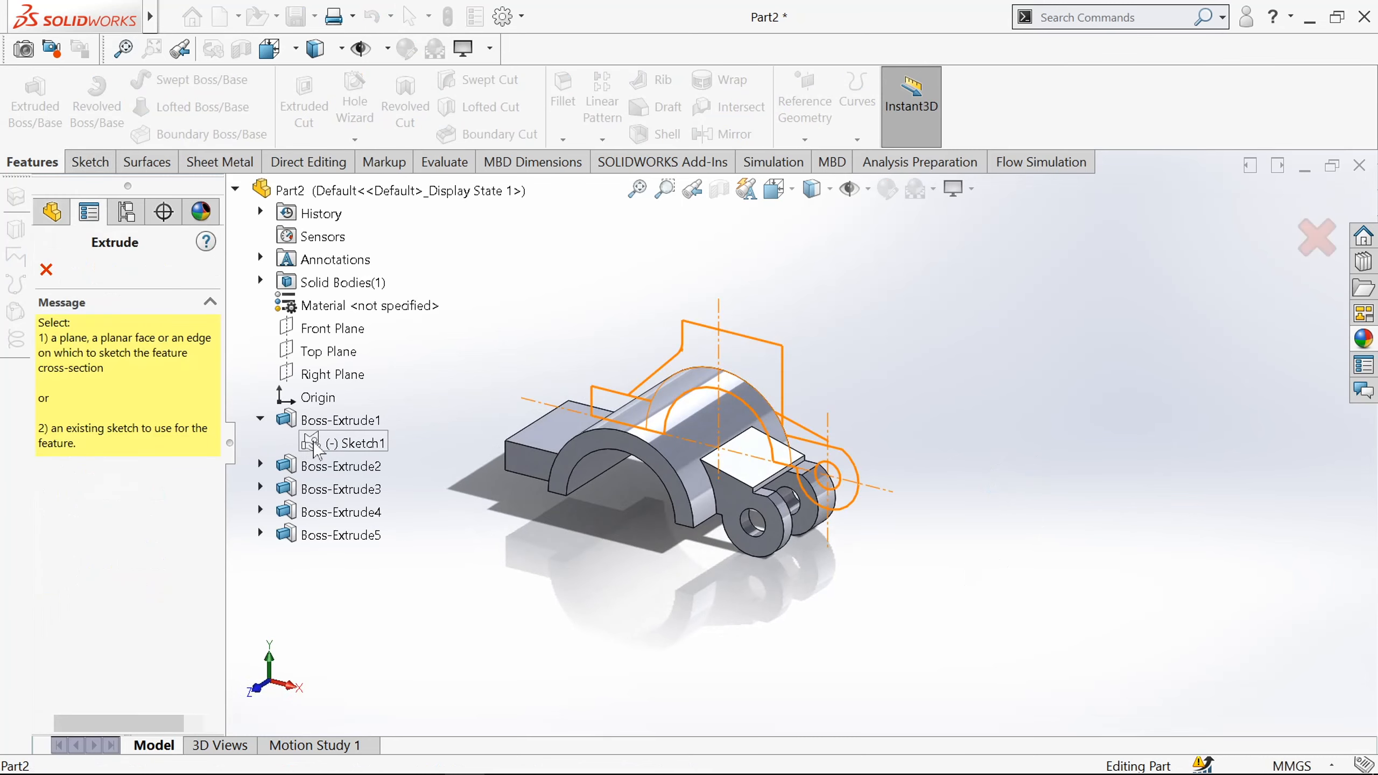
pyautogui.click(315, 448)
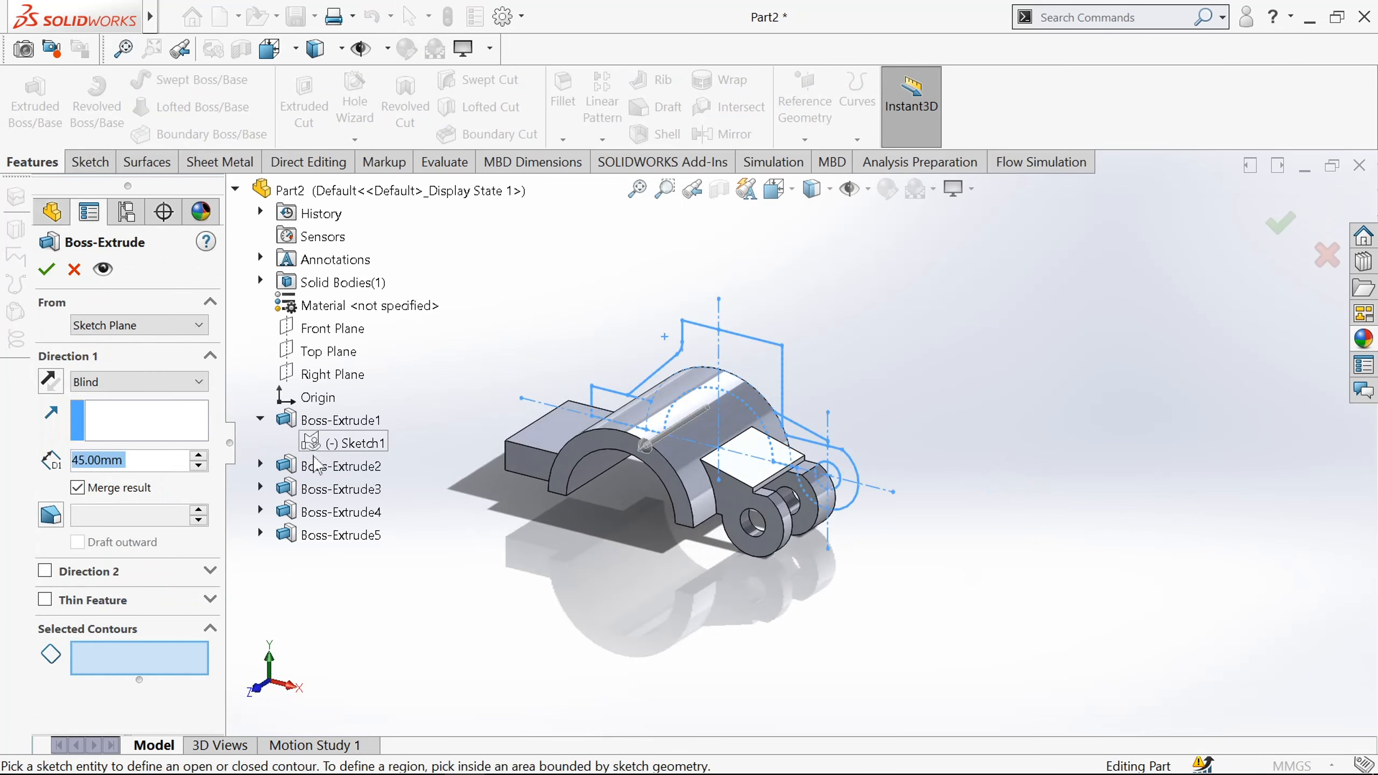
pyautogui.click(319, 446)
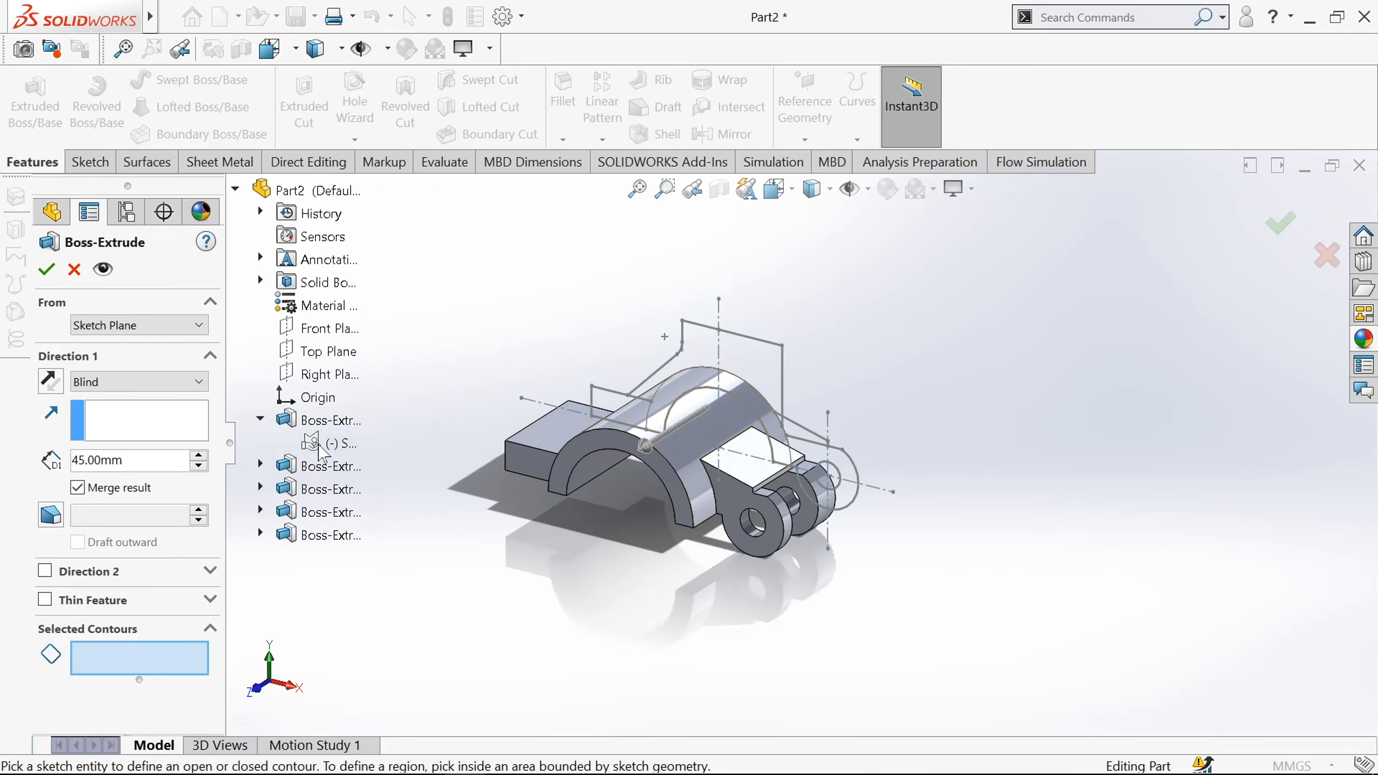
pyautogui.click(695, 351)
pyautogui.scroll(-4, 731, 418)
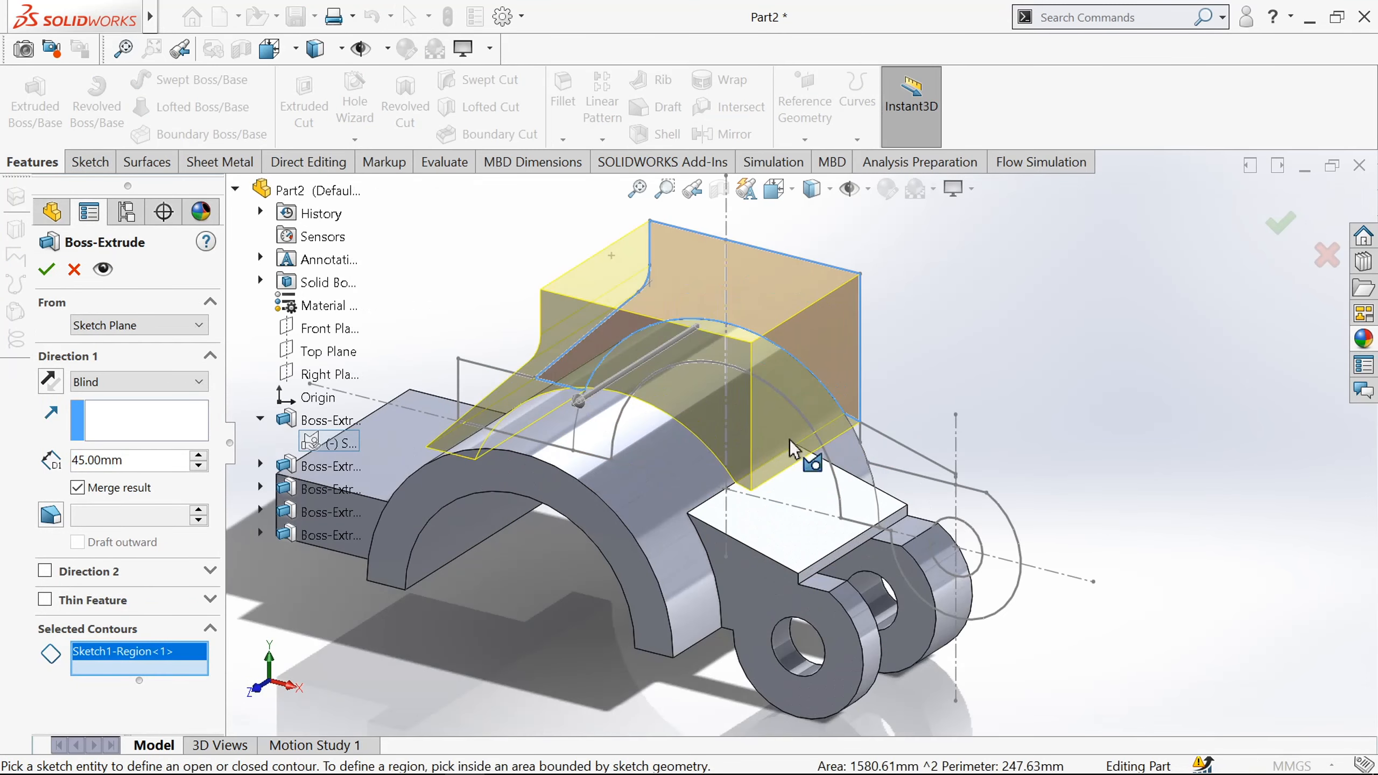
pyautogui.scroll(-3, 850, 455)
pyautogui.click(860, 426)
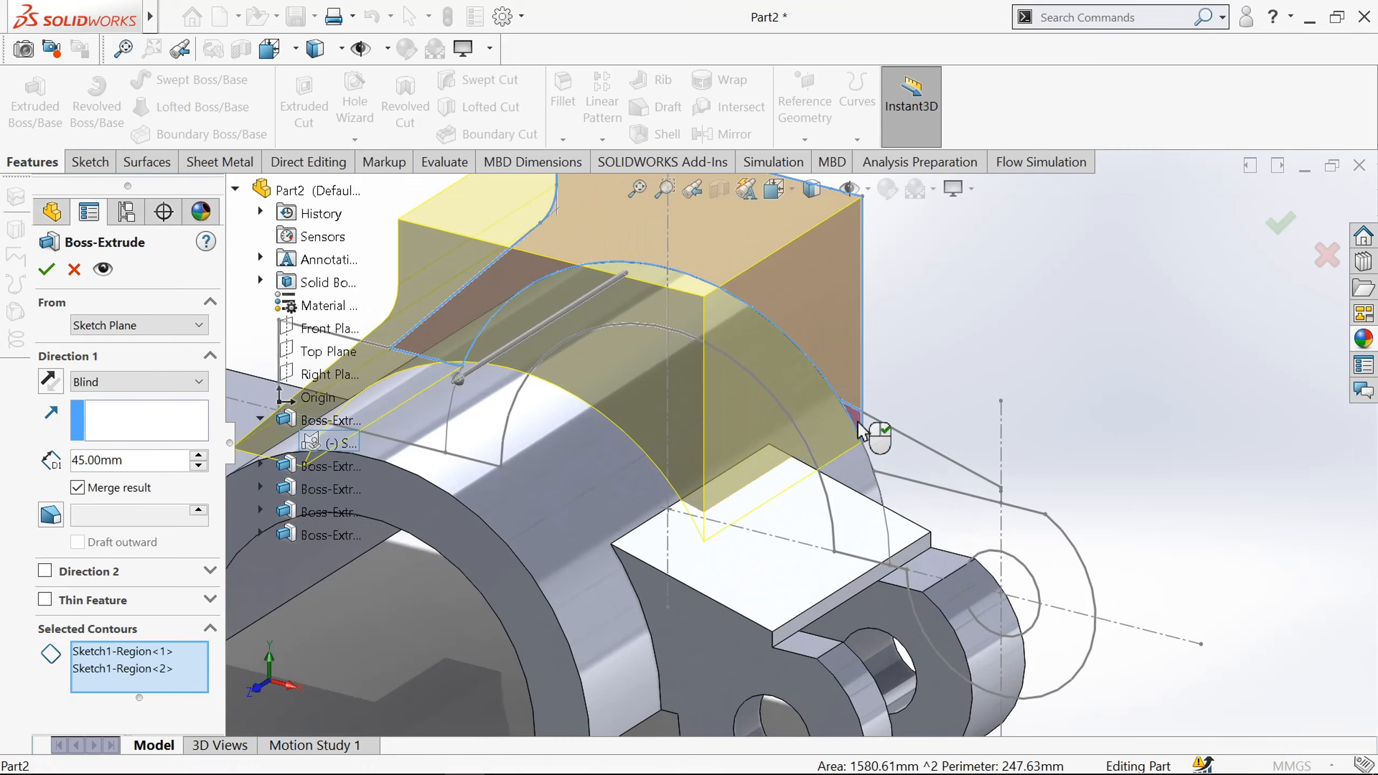
pyautogui.scroll(5, 866, 433)
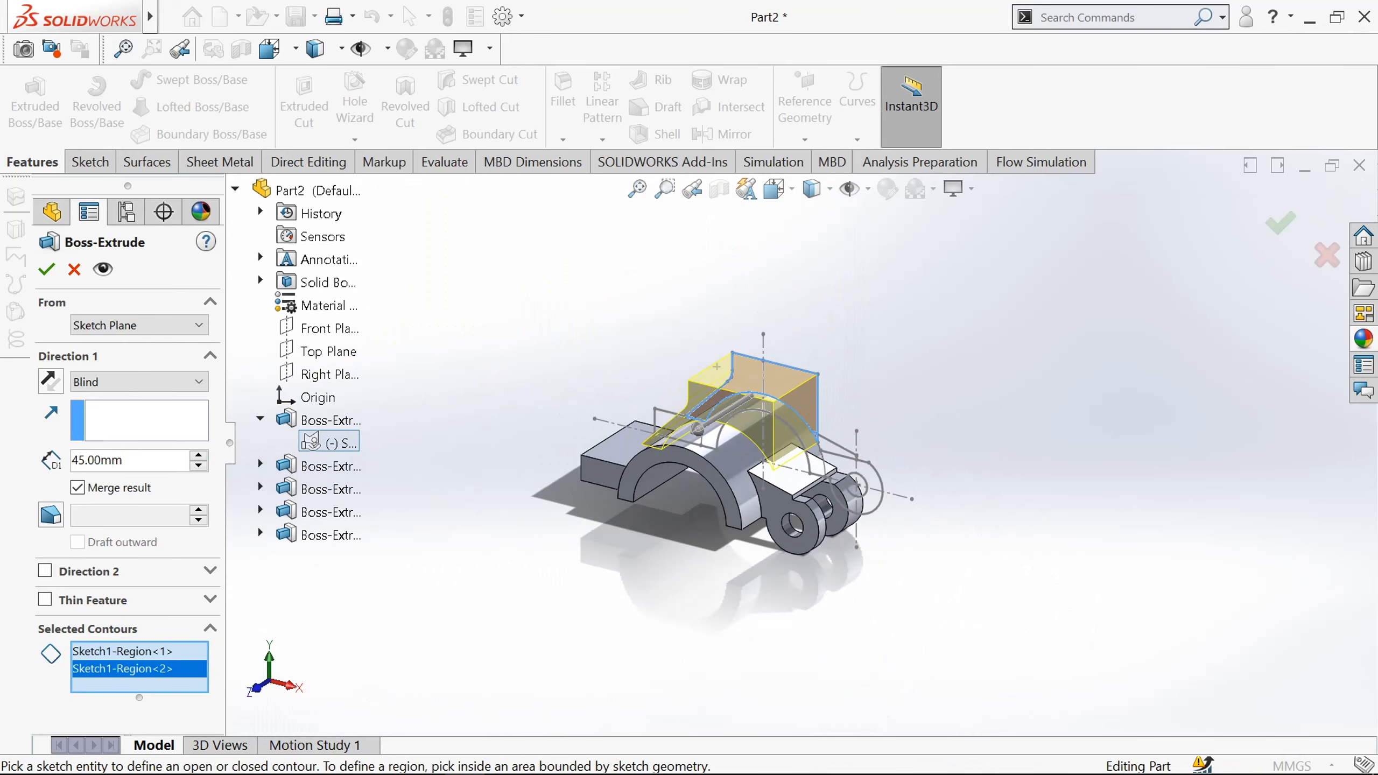
# Step: Set the upright plate's blind extrusion depth to 10 mm and complete the feature
pyautogui.write('10')
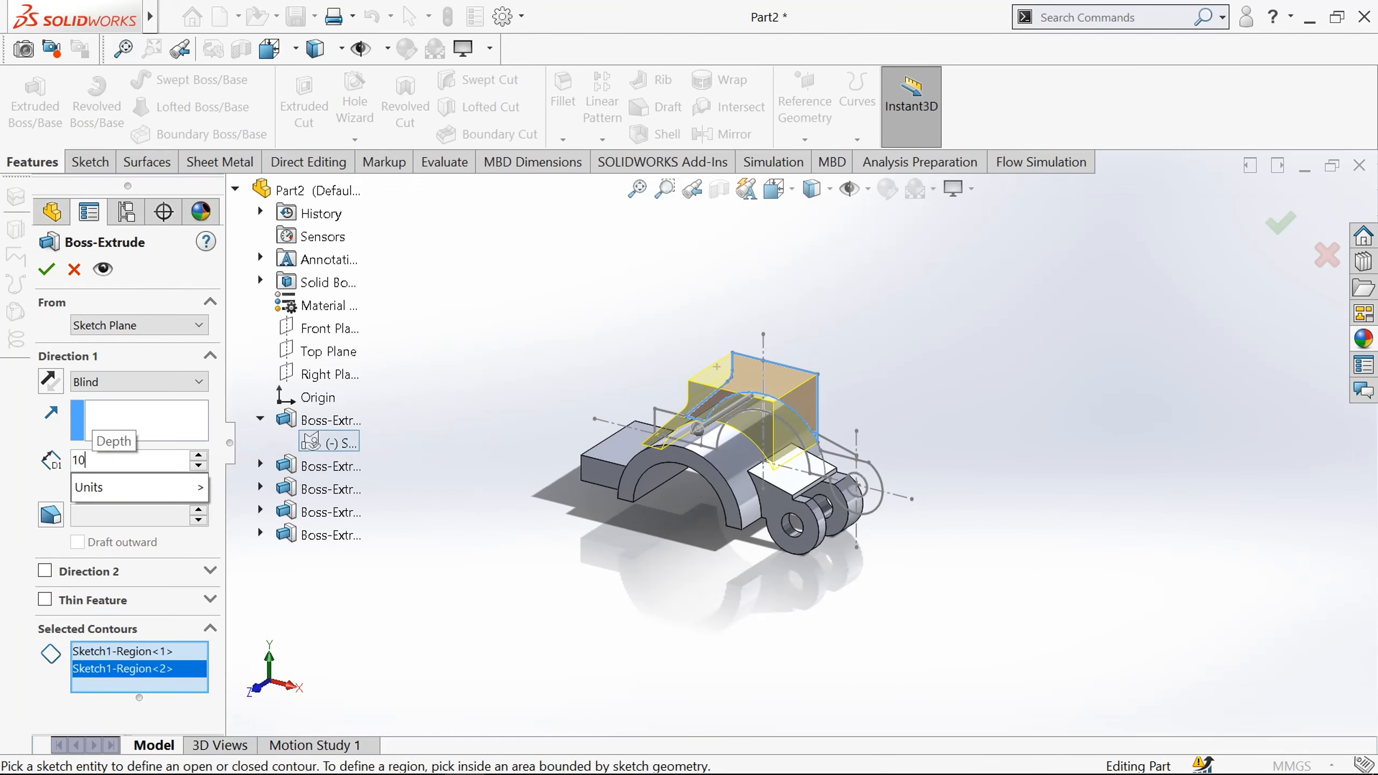
pyautogui.press('Return')
pyautogui.click(46, 269)
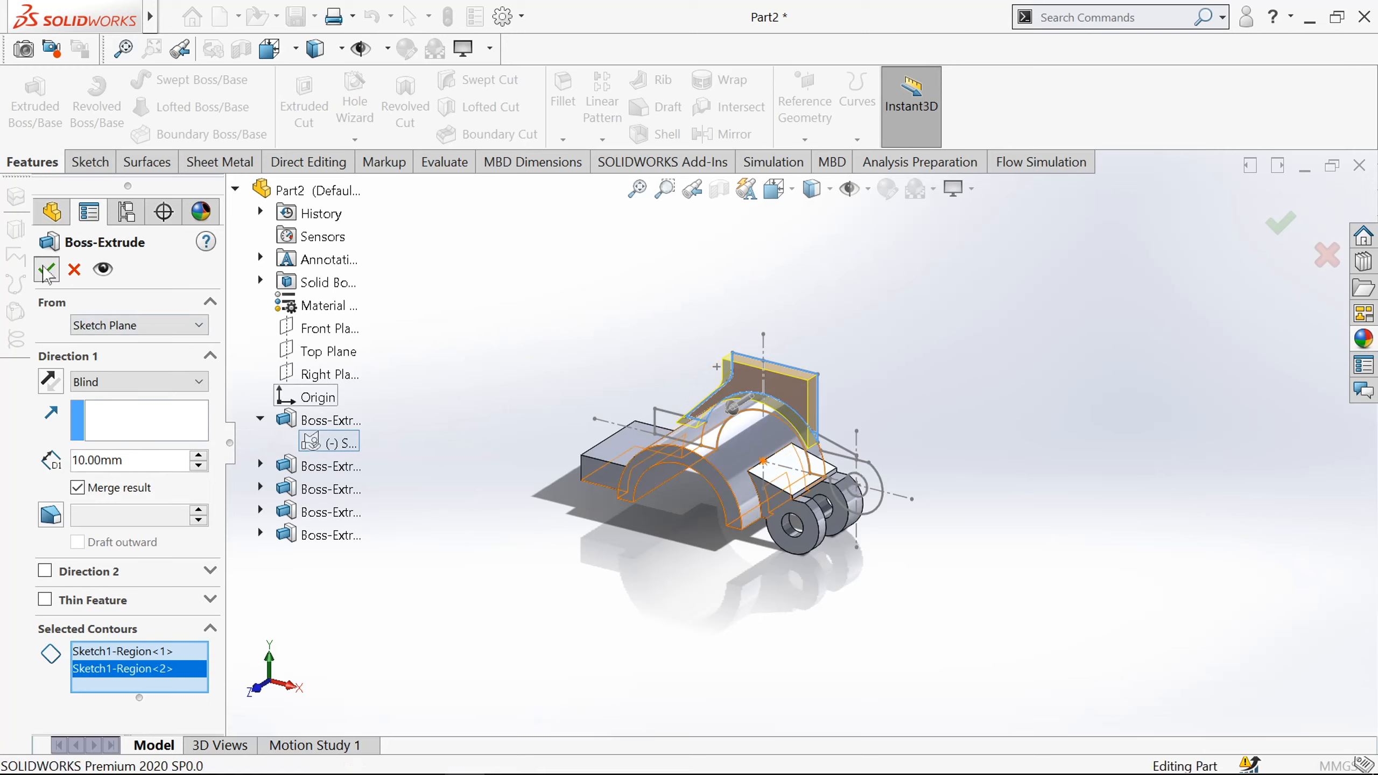
pyautogui.click(683, 348)
# Step: Start a new sketch on the upright plate's narrow right side face, viewed normal to that face
pyautogui.moveTo(683, 348); pyautogui.dragTo(642, 354, button='middle')
pyautogui.scroll(-3, 921, 458)
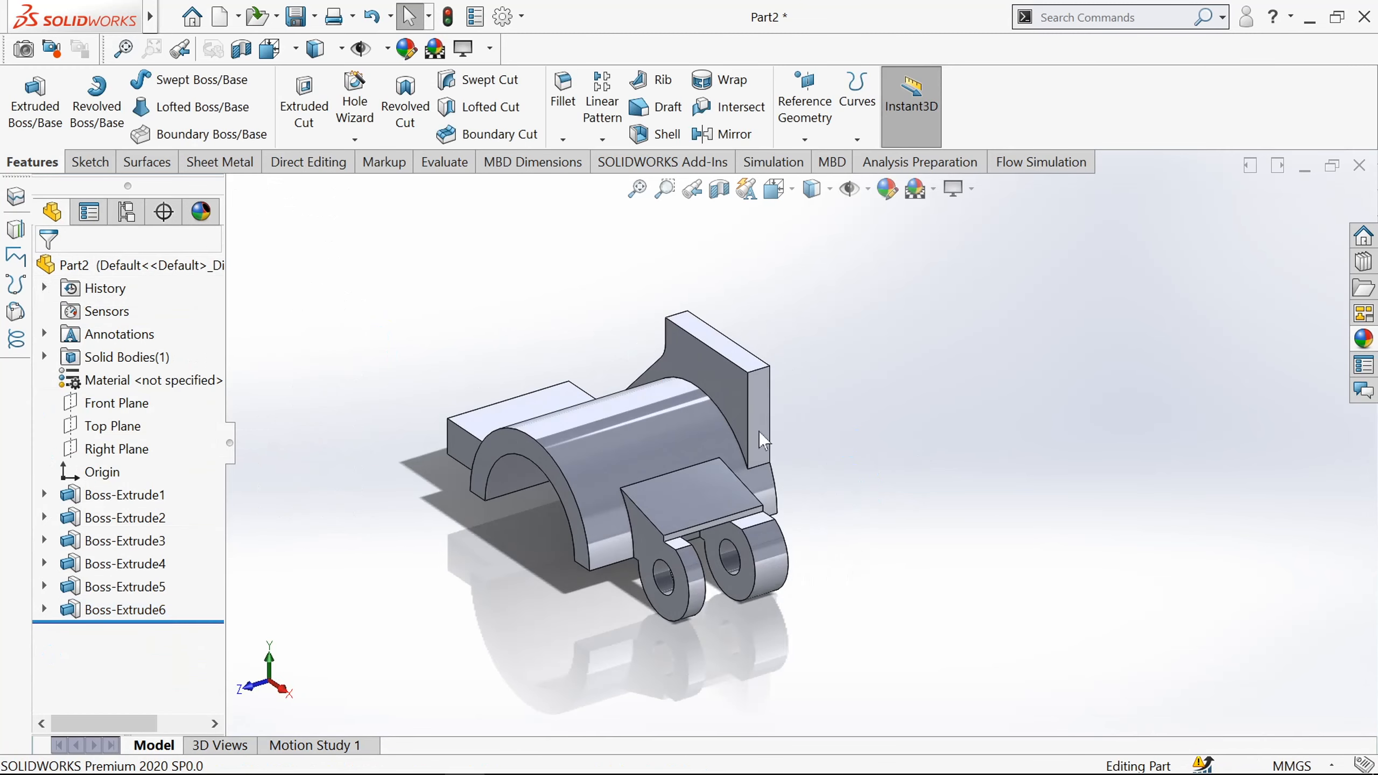
pyautogui.click(758, 422)
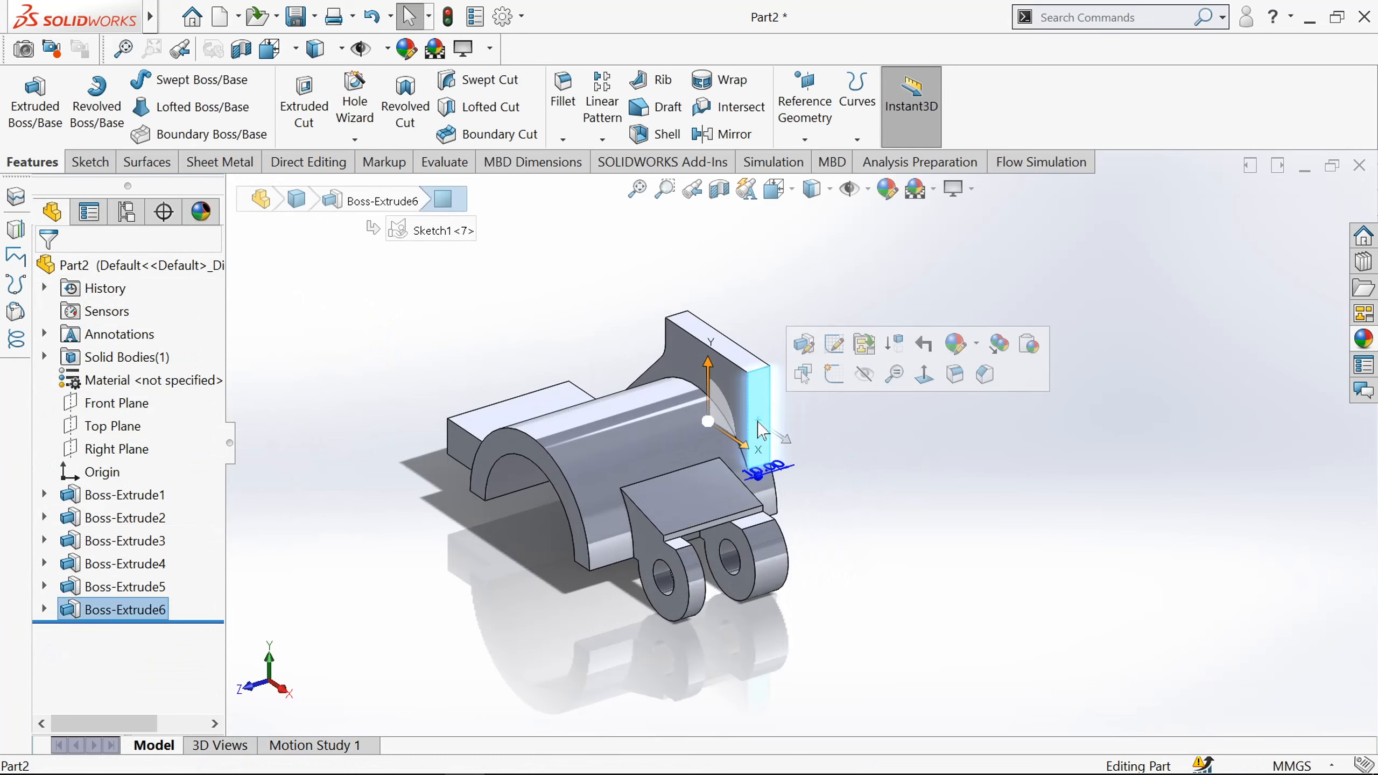
pyautogui.click(924, 375)
pyautogui.click(940, 348)
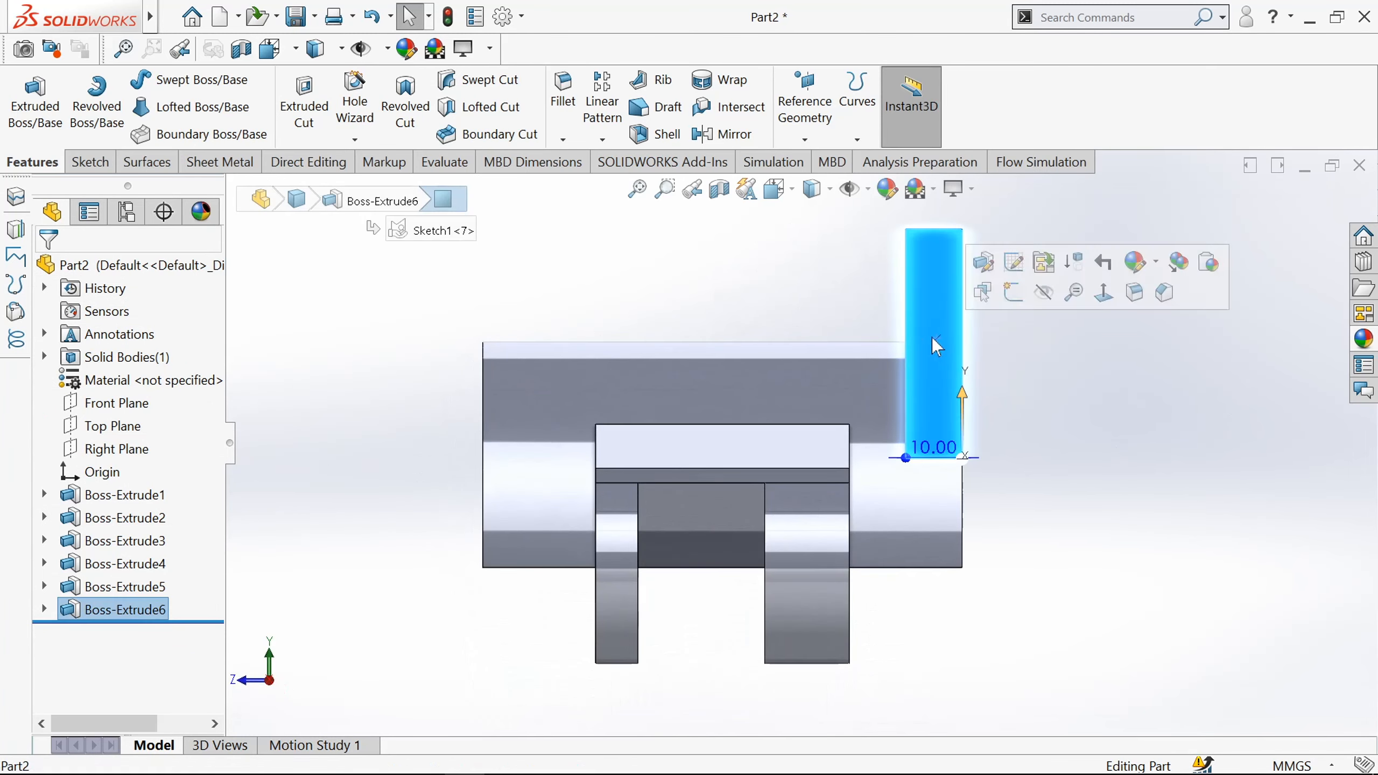
pyautogui.click(88, 162)
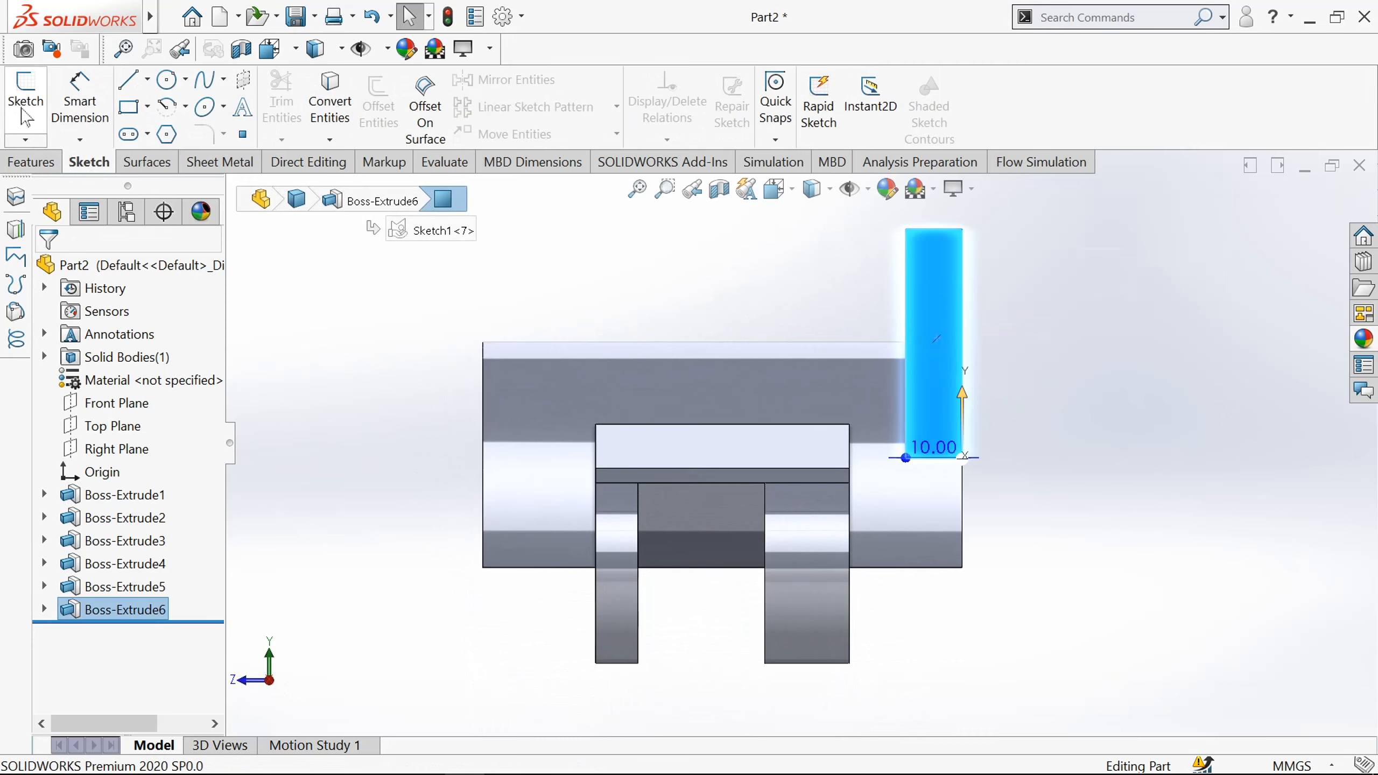
pyautogui.click(25, 104)
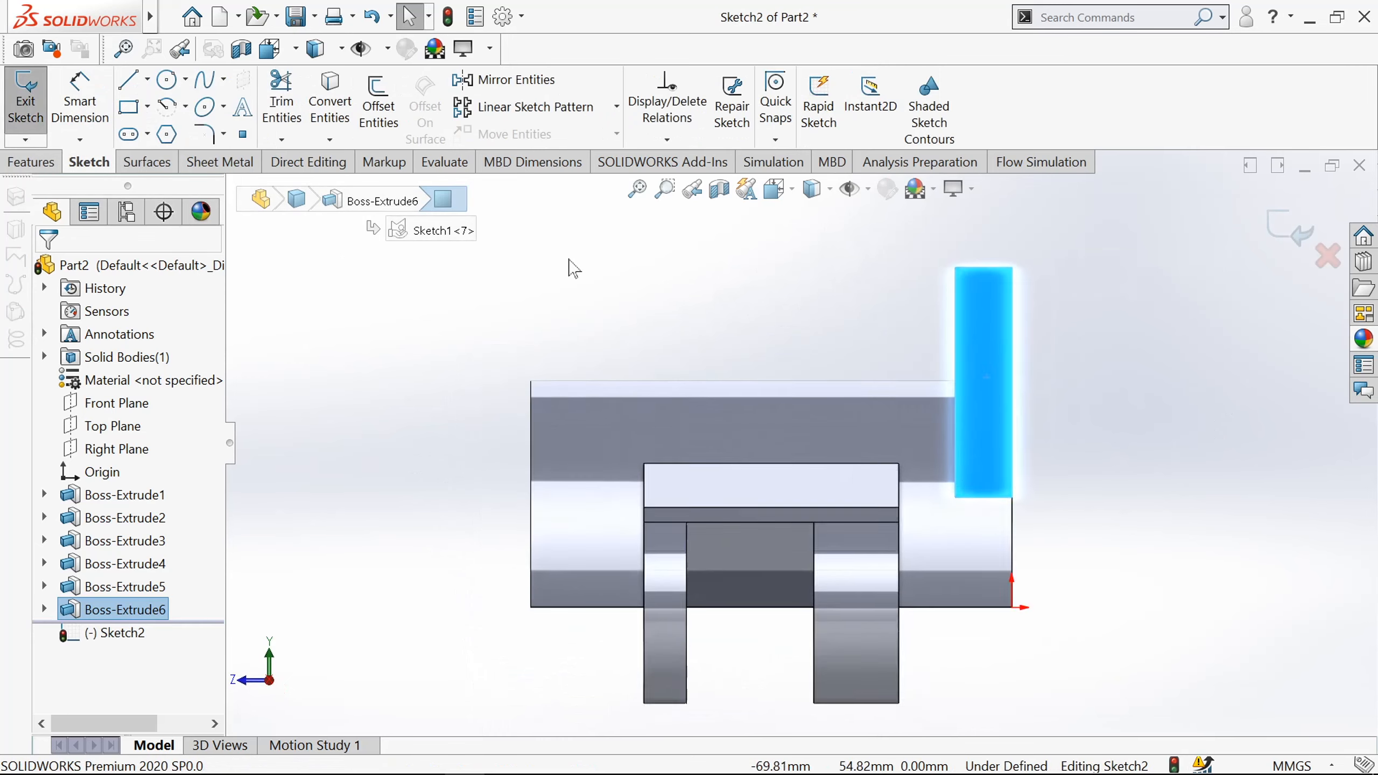
# Step: Sketch two concentric circles centred above the upright plate's top edge midpoint, about 21.4 mm and 11.6 mm in diameter
pyautogui.click(167, 81)
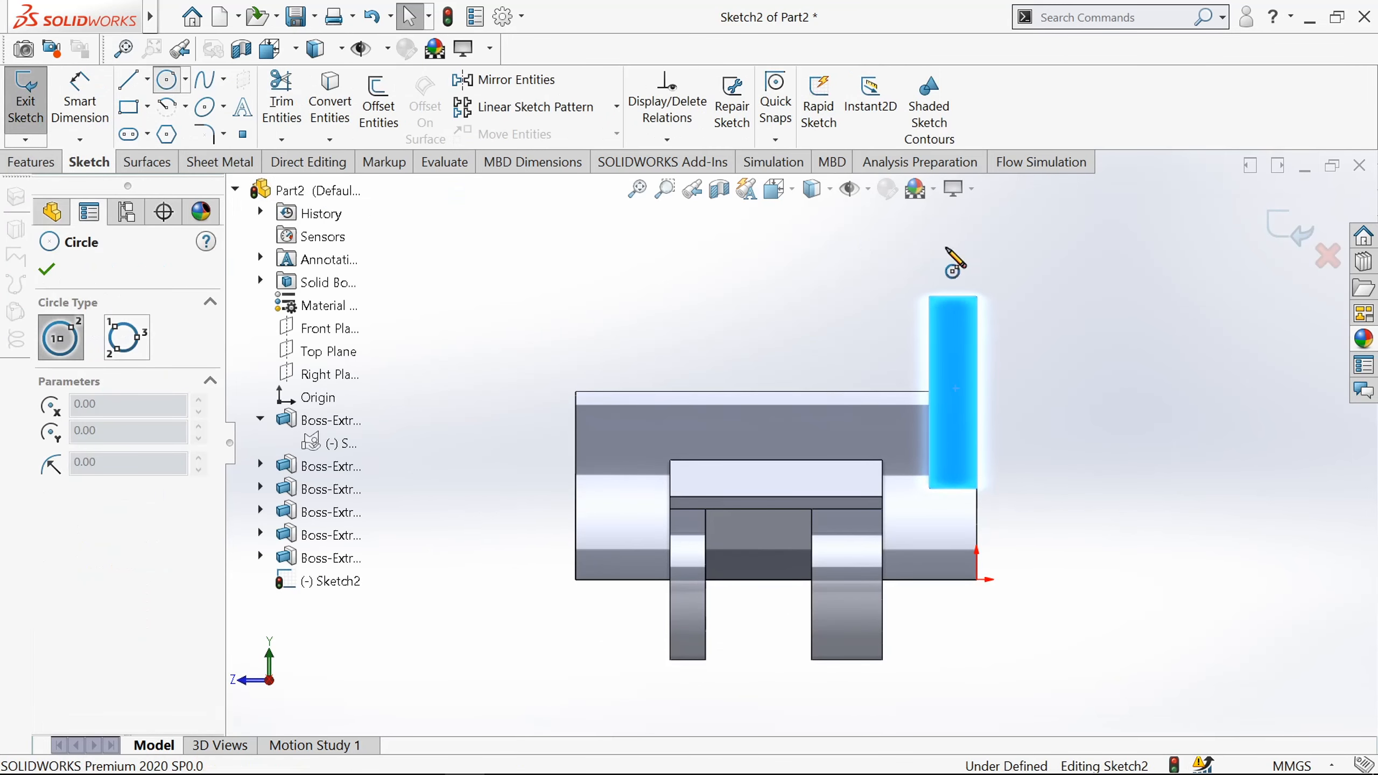
pyautogui.scroll(-4, 978, 274)
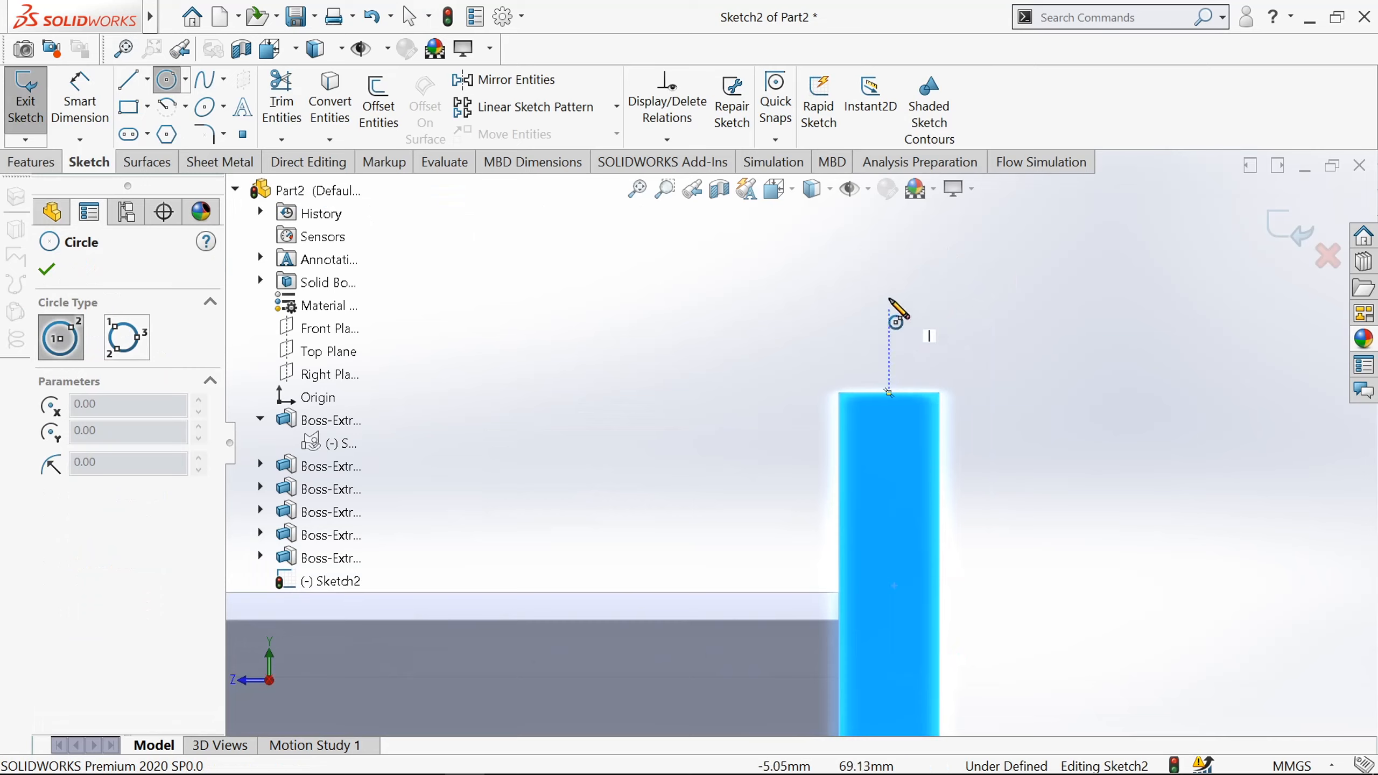
pyautogui.moveTo(890, 251)
pyautogui.mouseDown()
pyautogui.moveTo(902, 378)
pyautogui.moveTo(914, 364)
pyautogui.moveTo(901, 354)
pyautogui.mouseUp()
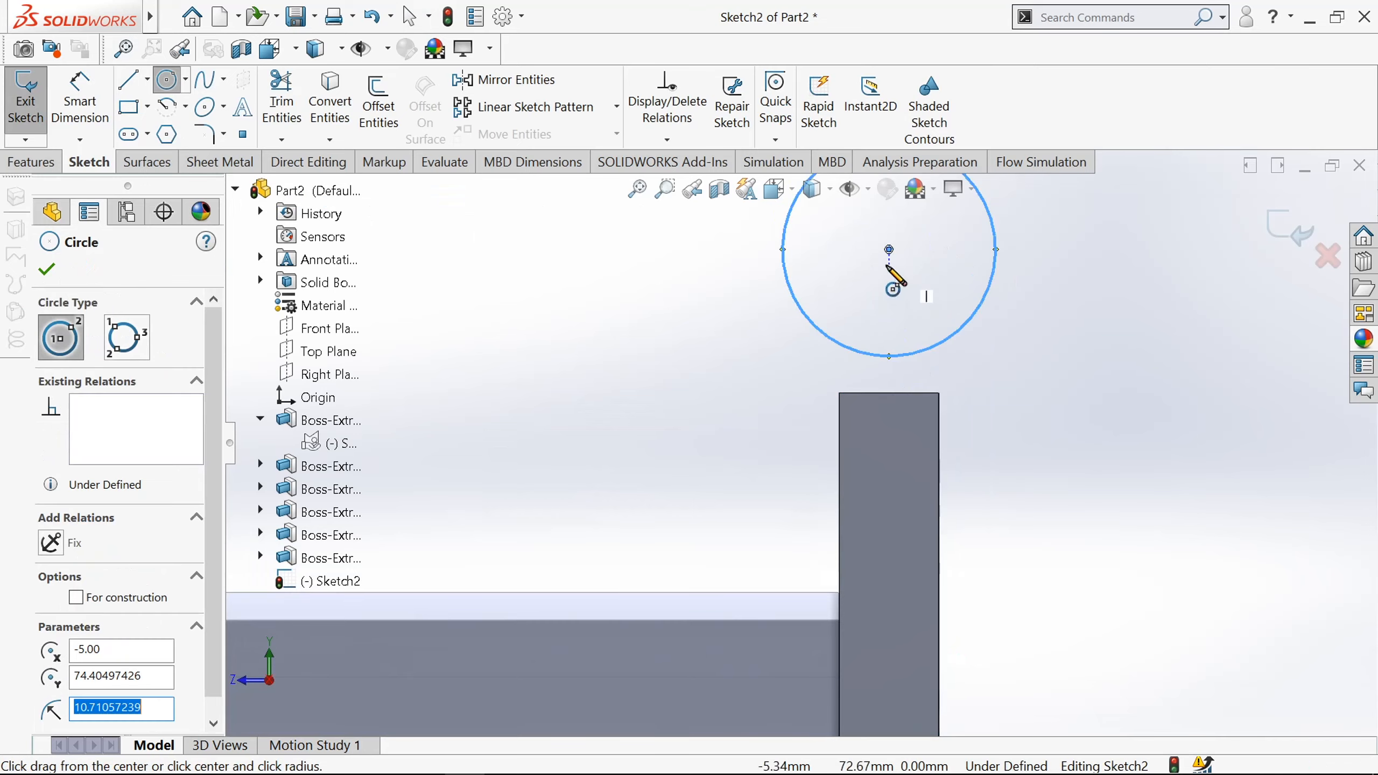
pyautogui.click(889, 249)
pyautogui.click(898, 307)
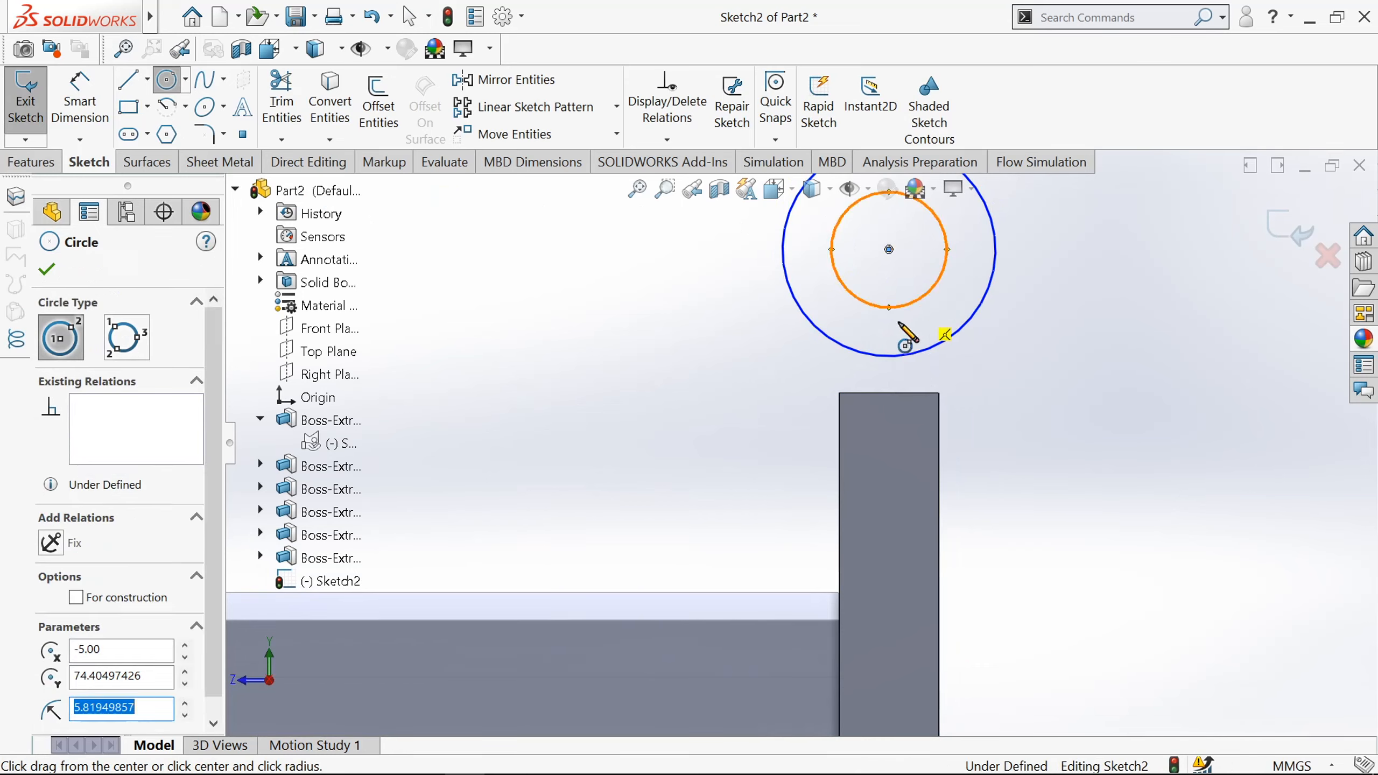
# Step: Dimension the outer circle's diameter as 50 mm
pyautogui.click(87, 94)
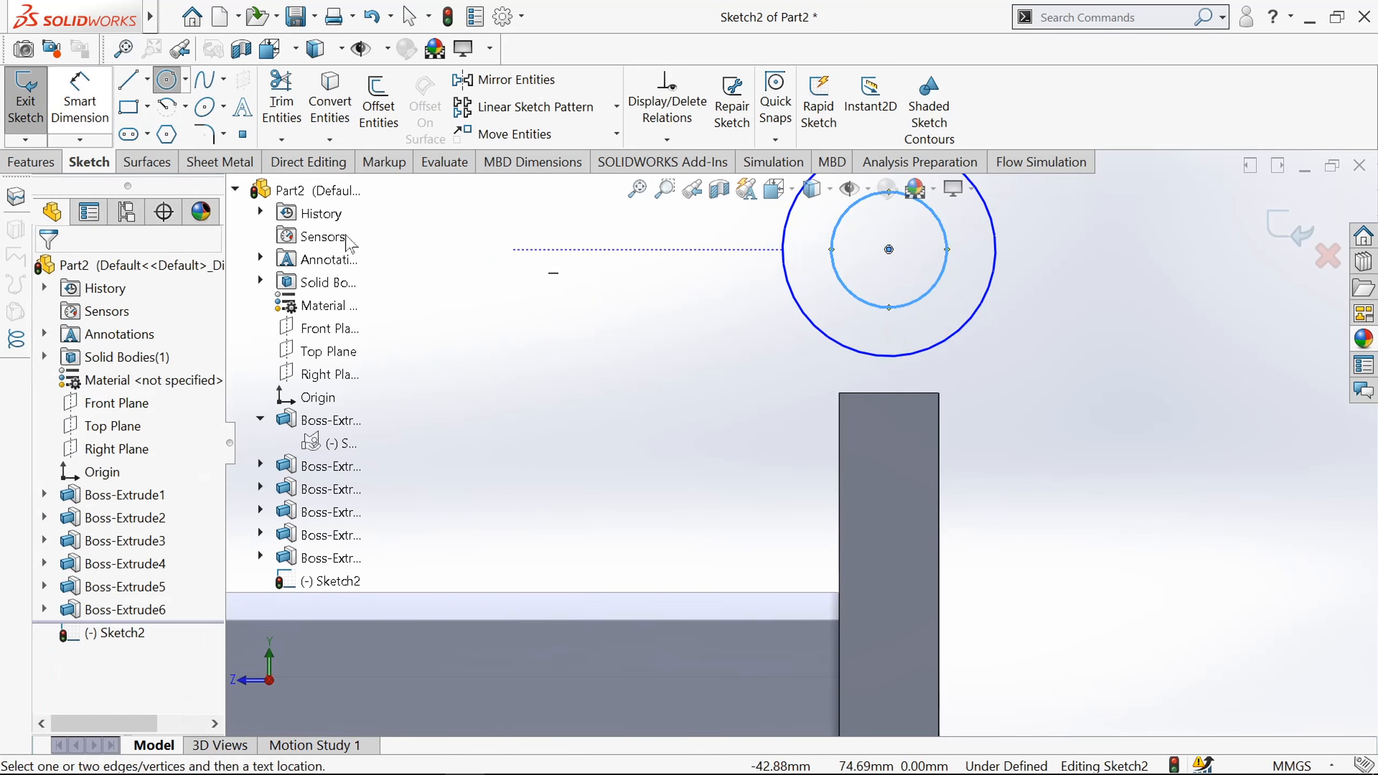
pyautogui.click(755, 277)
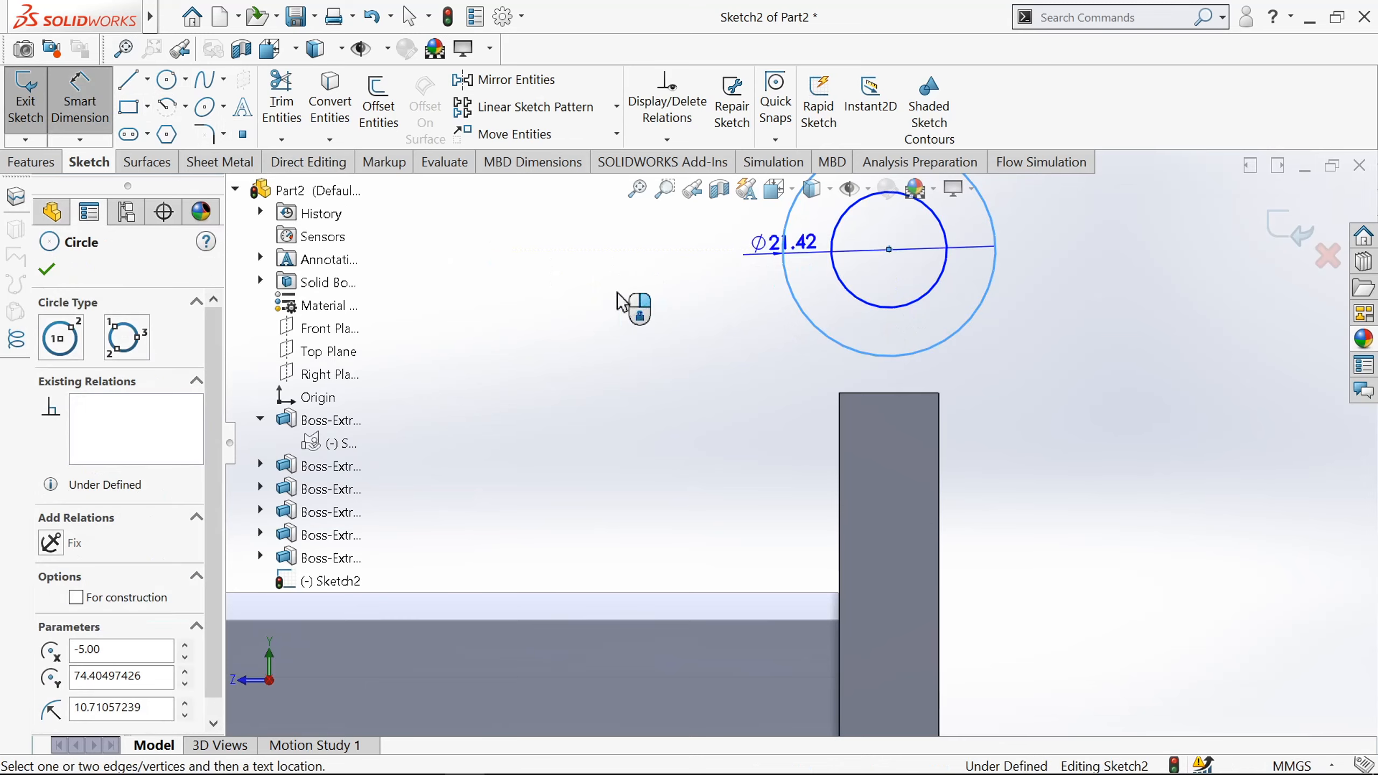
pyautogui.click(615, 287)
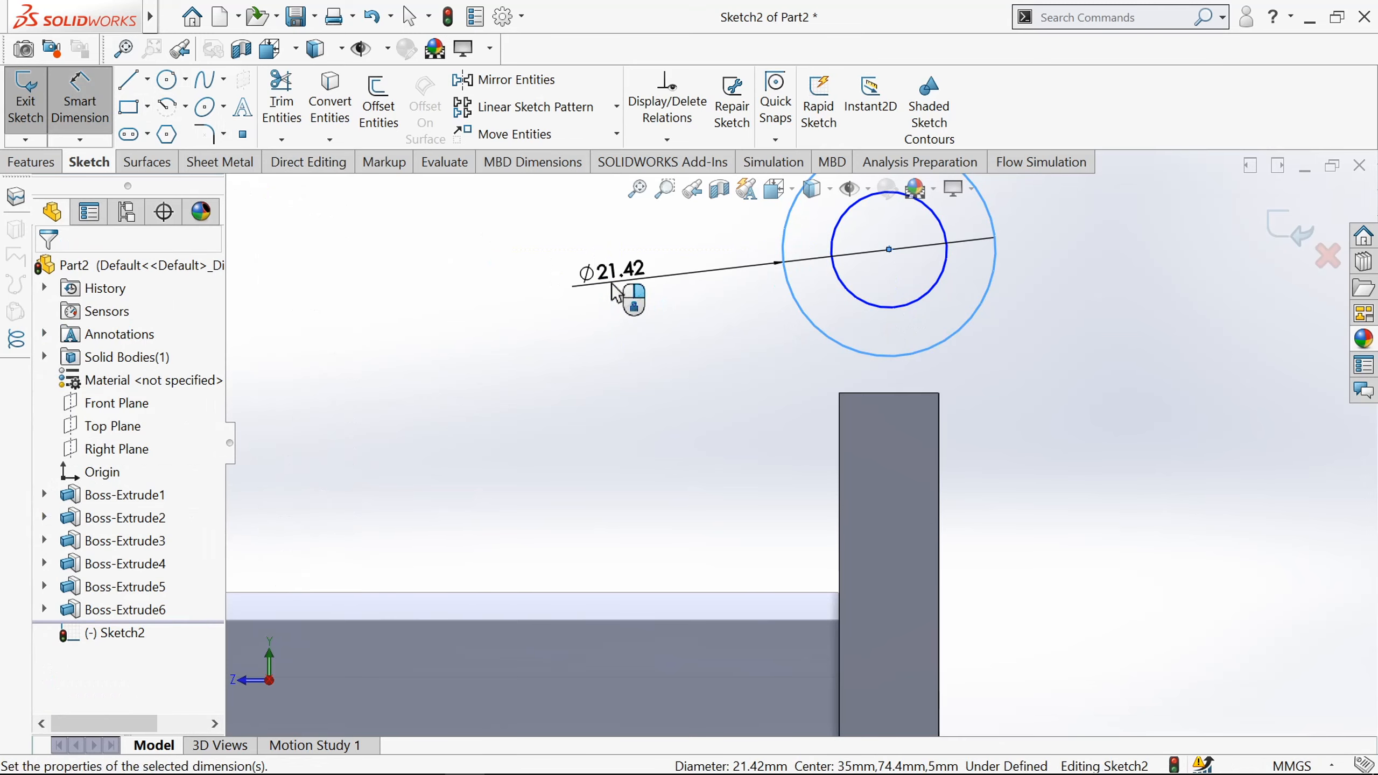
pyautogui.write('50')
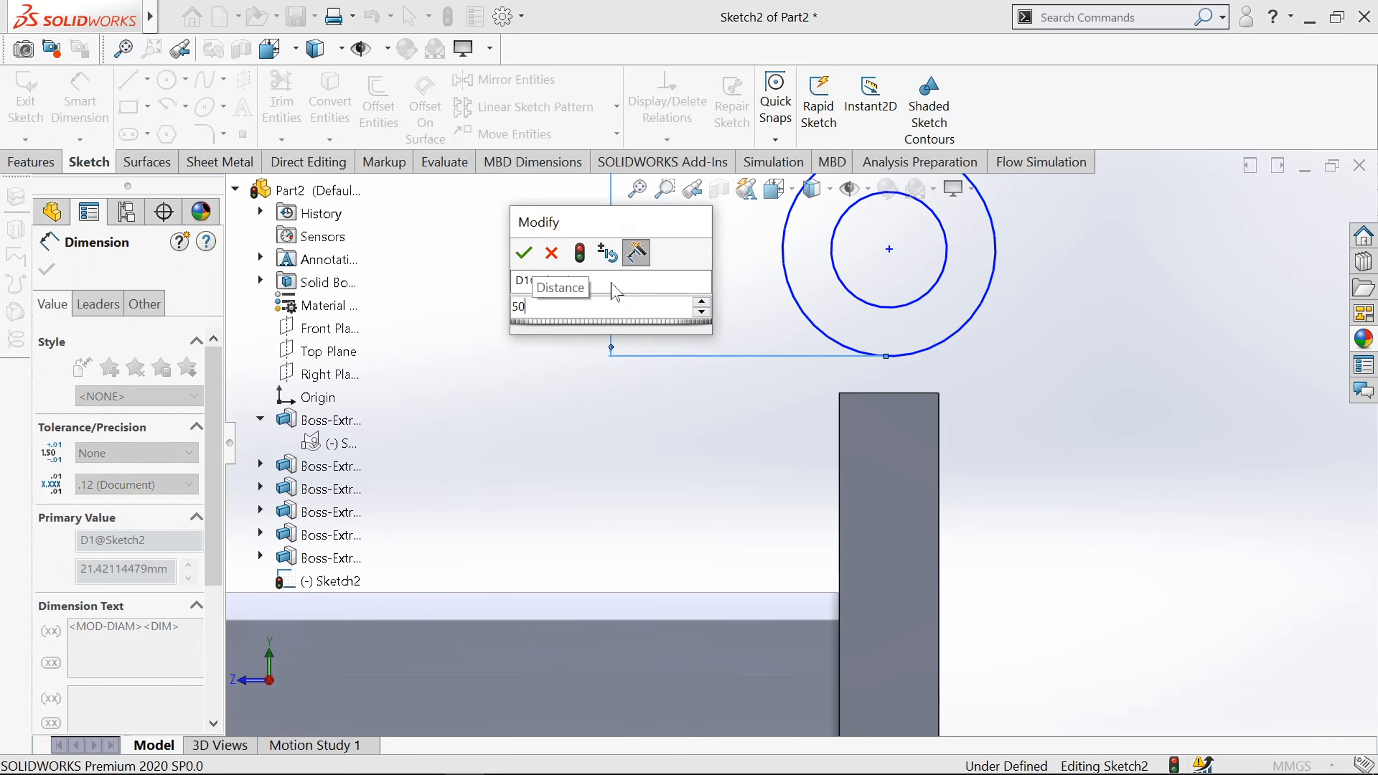
pyautogui.press('Return')
# Step: Dimension the inner circle's diameter as 30 mm
pyautogui.click(836, 250)
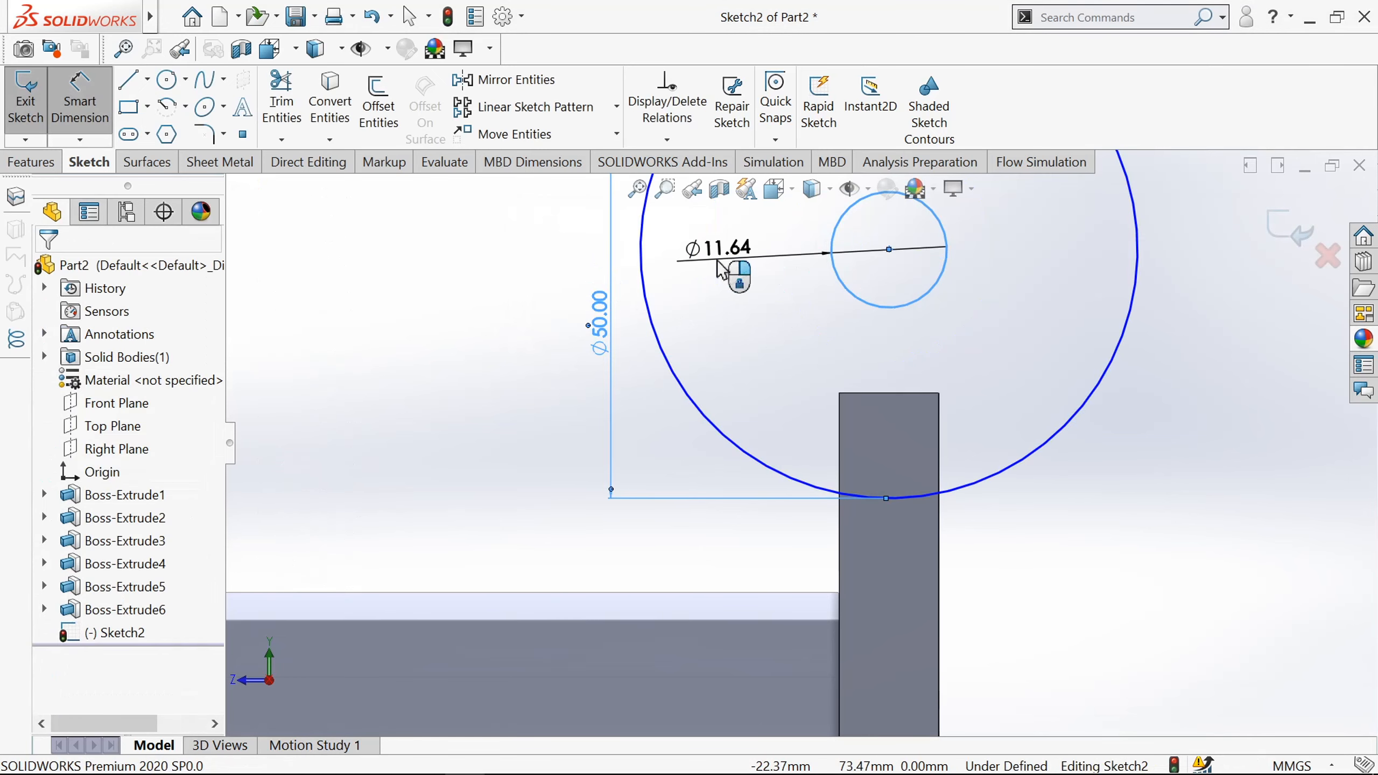
pyautogui.click(728, 270)
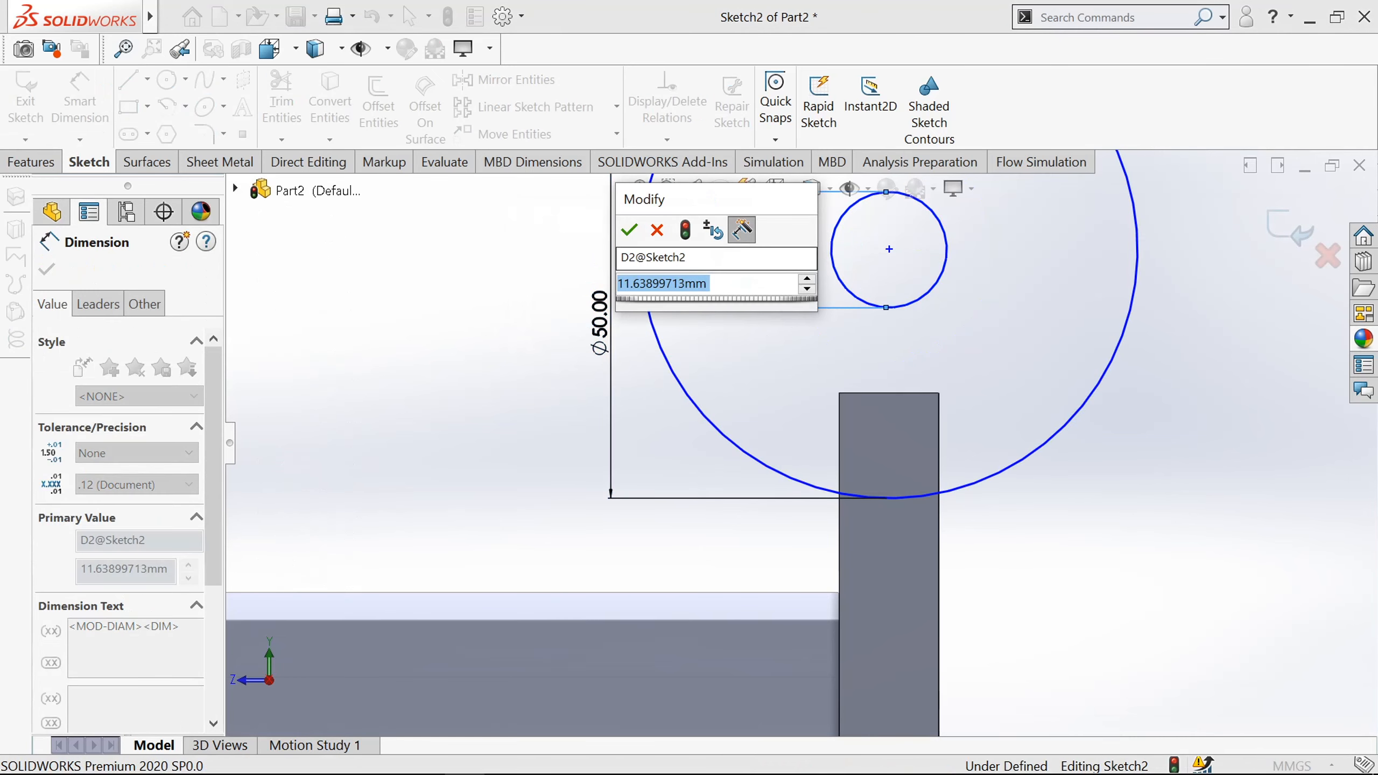
pyautogui.write('30')
pyautogui.press('Return')
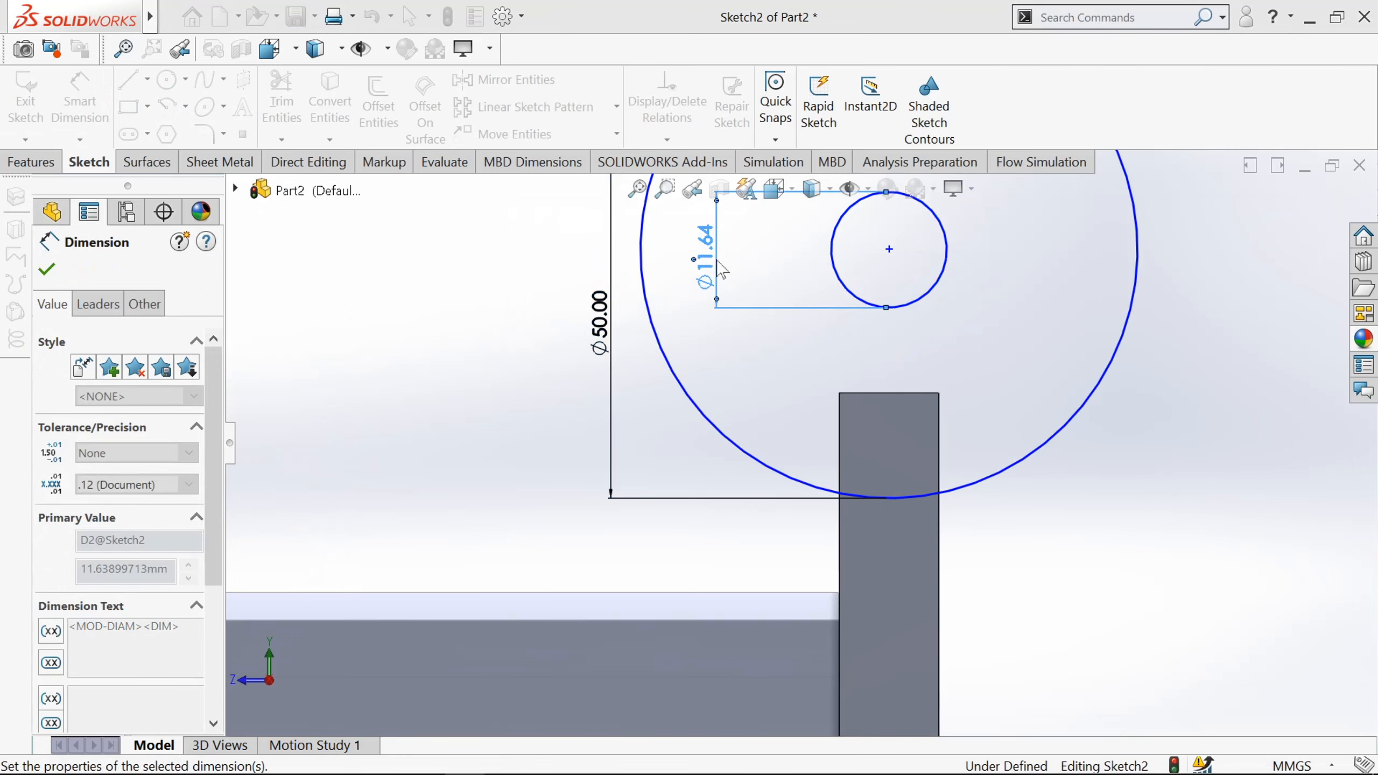
# Step: Dimension the vertical distance from the circles' centre to the upright plate's top edge as 20 mm
pyautogui.scroll(4, 756, 323)
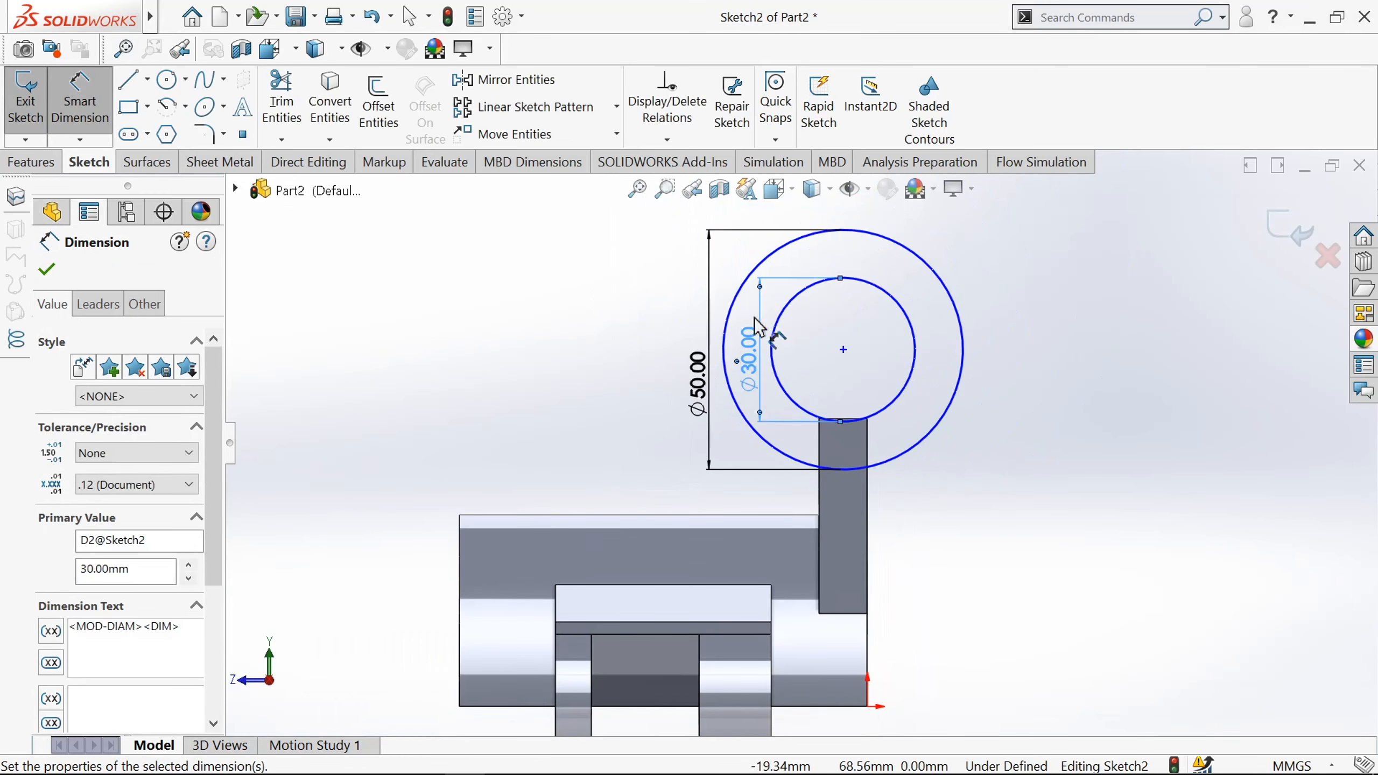
pyautogui.click(843, 349)
pyautogui.scroll(-2, 869, 469)
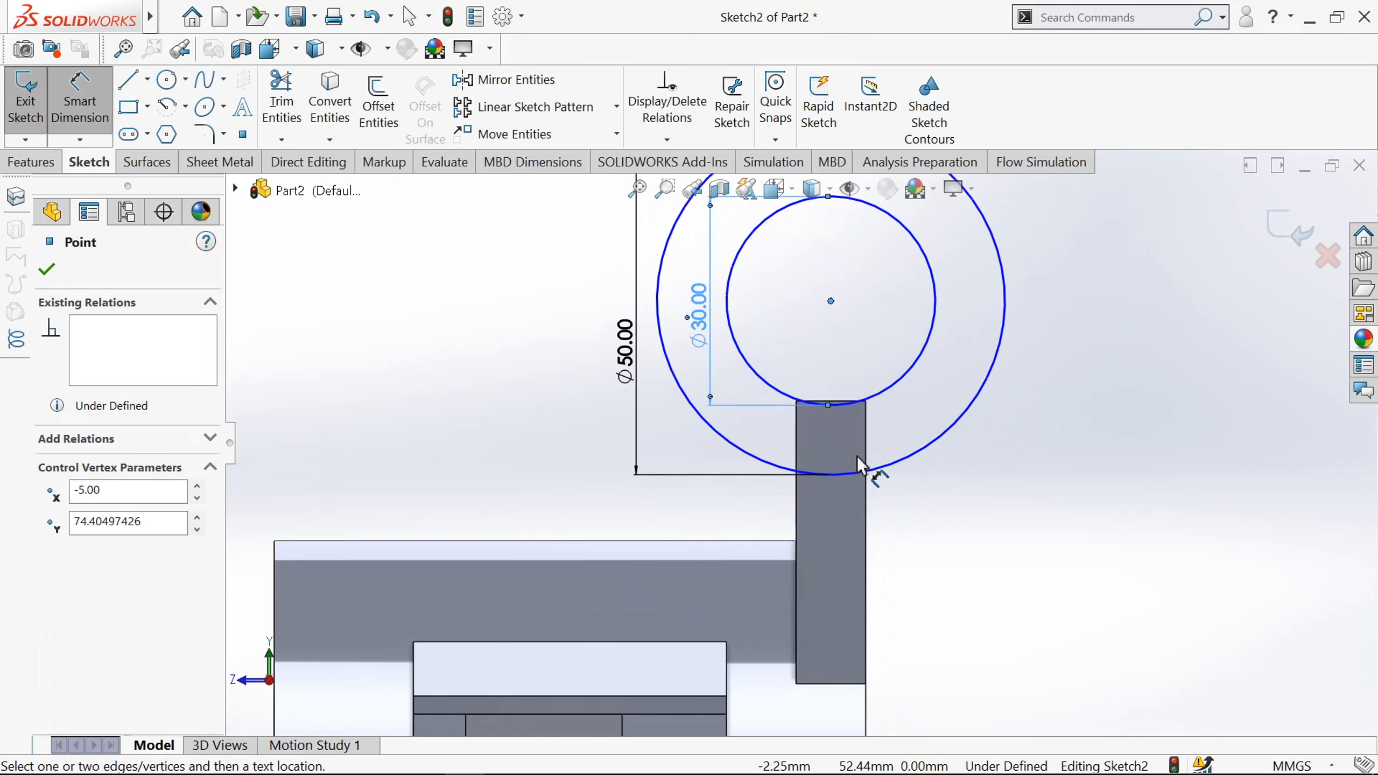
pyautogui.scroll(-3, 846, 421)
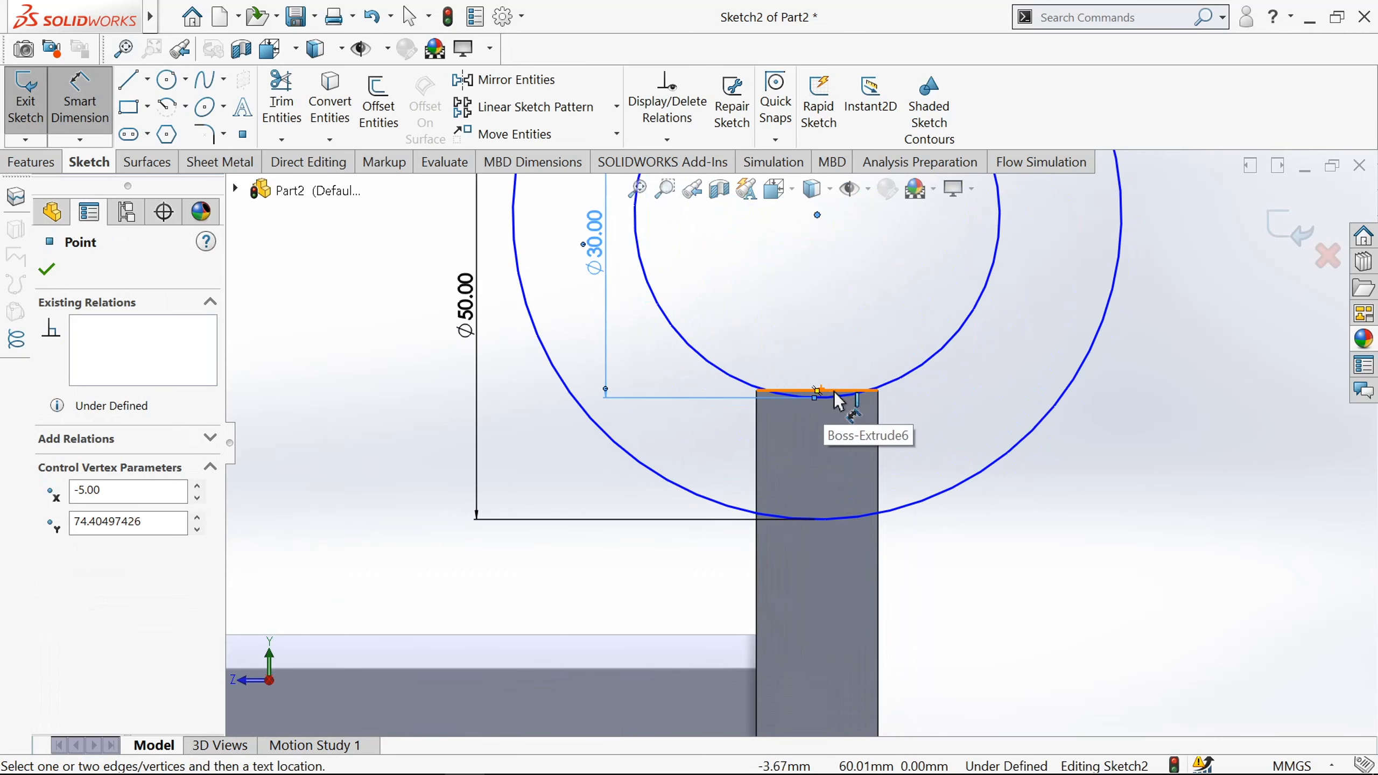
pyautogui.click(830, 392)
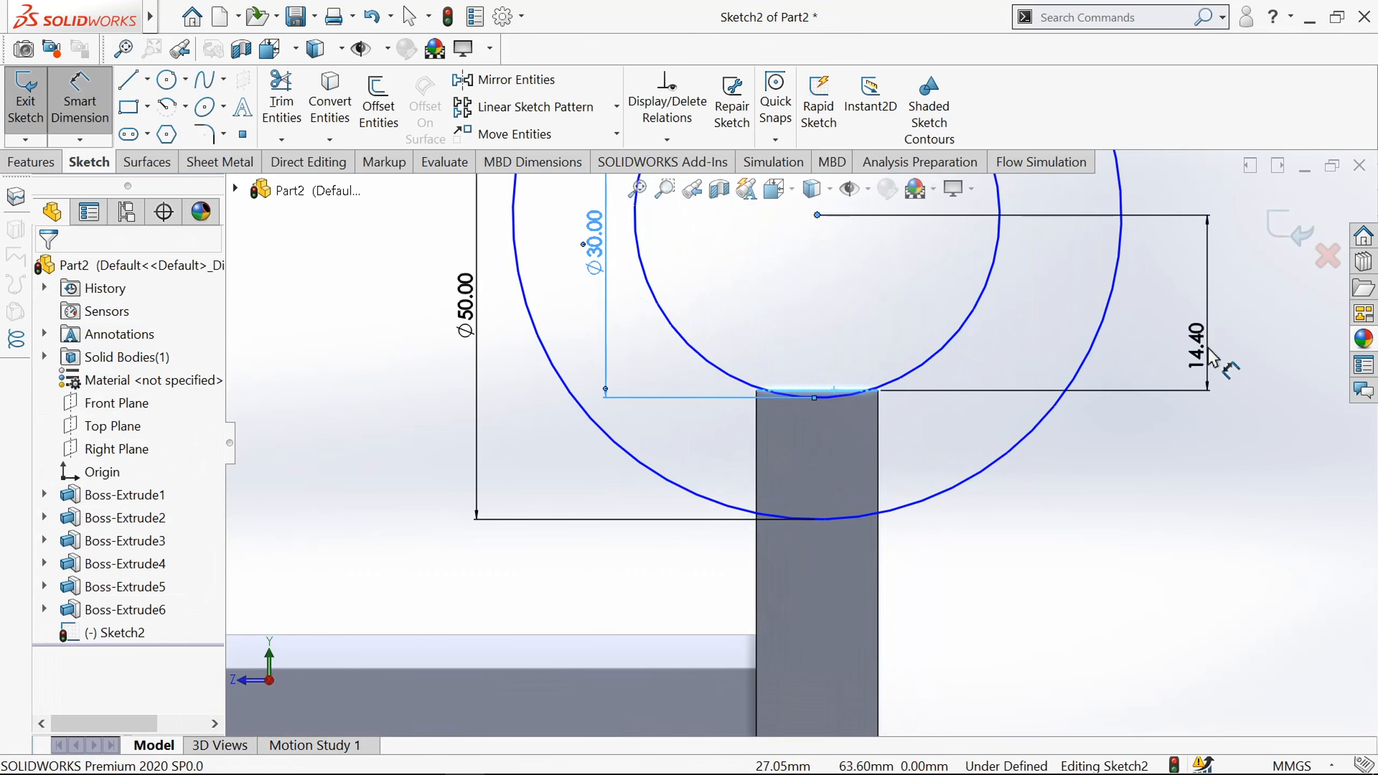
pyautogui.click(1215, 358)
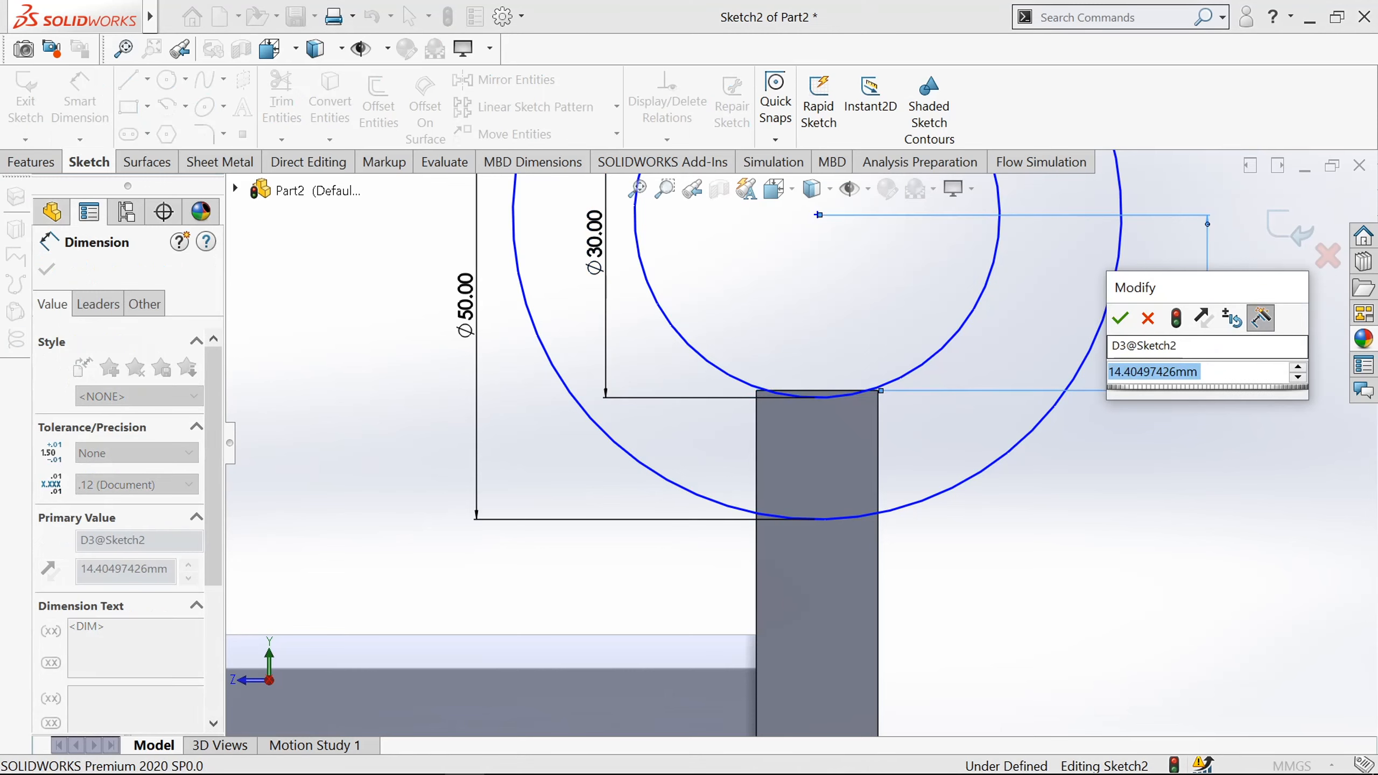
pyautogui.write('20')
pyautogui.press('Return')
pyautogui.scroll(5, 1150, 404)
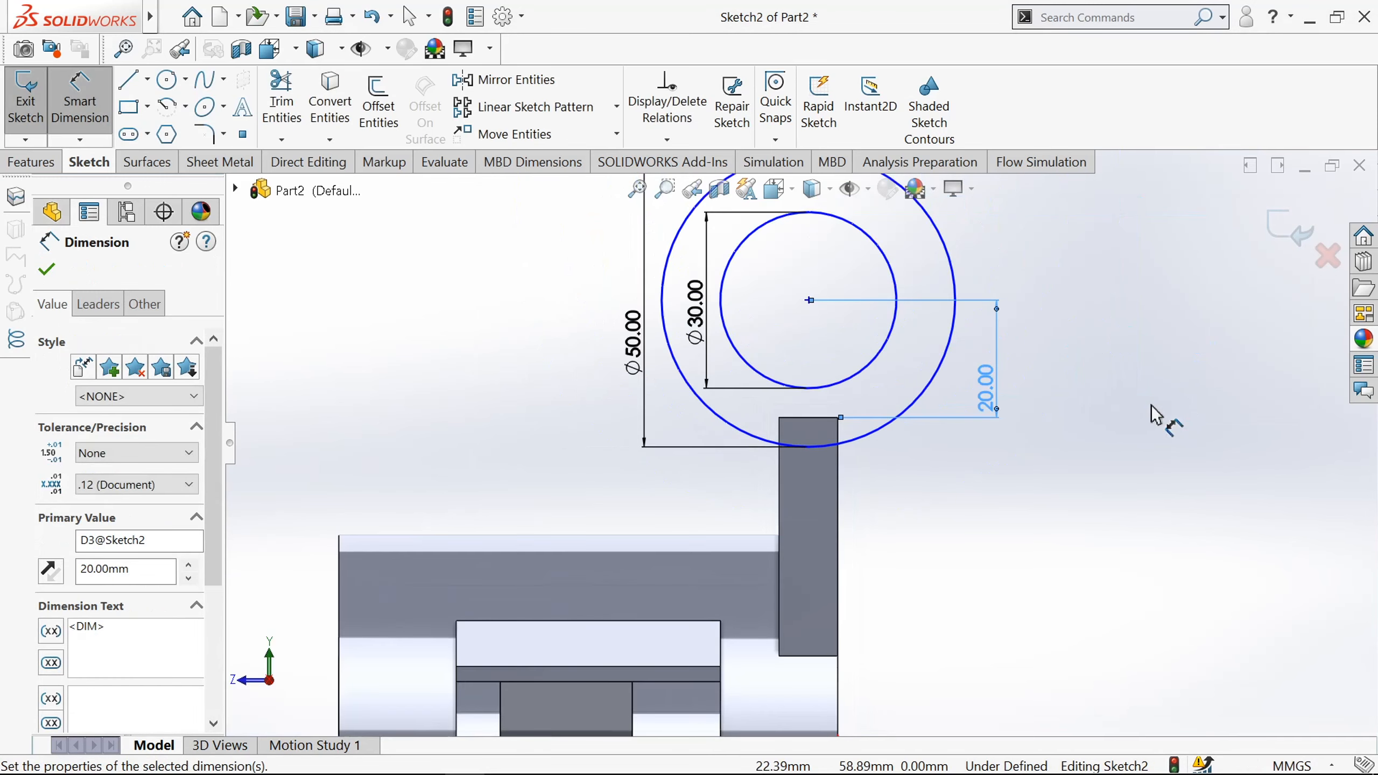
pyautogui.click(47, 269)
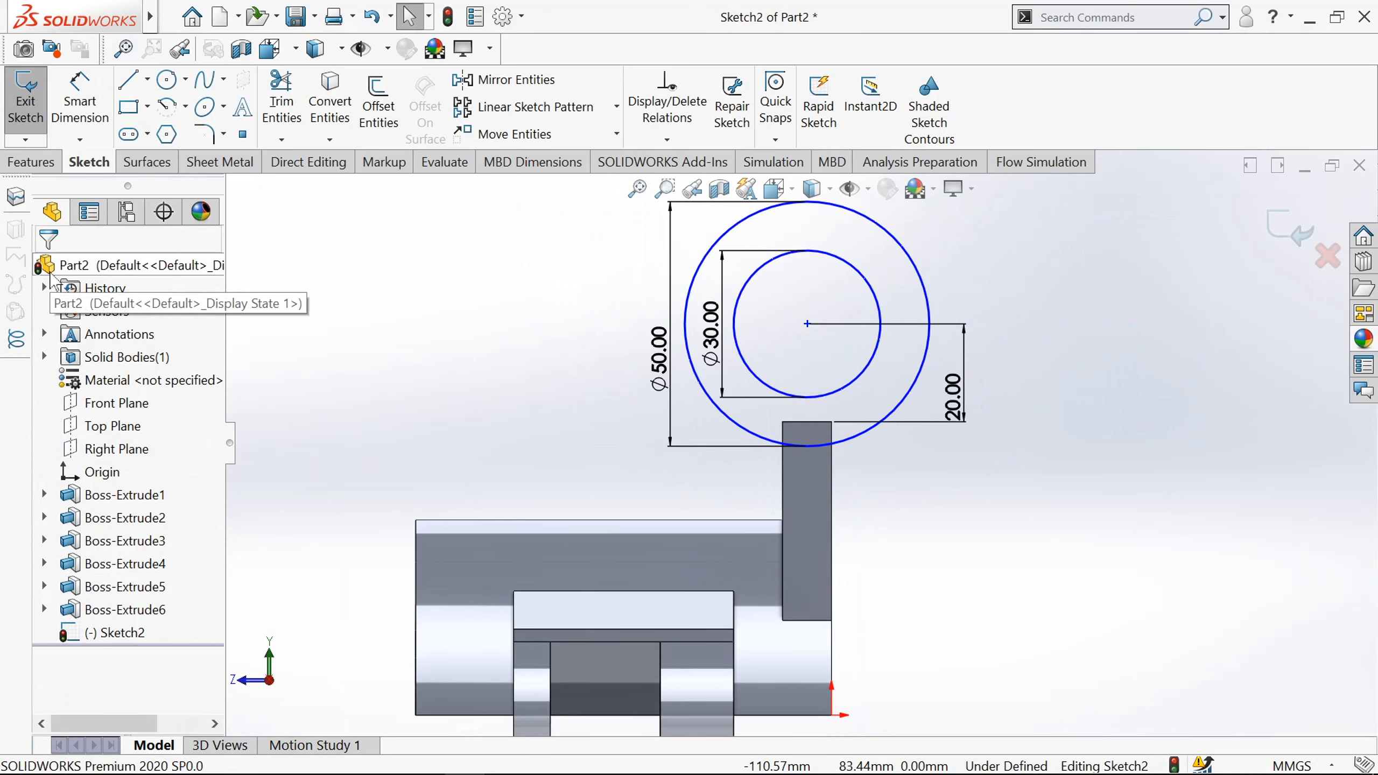
# Step: Align the circles' centre with the plate's top edge midpoint using a Vertical relation, and exit the sketch
pyautogui.scroll(-1, 765, 380)
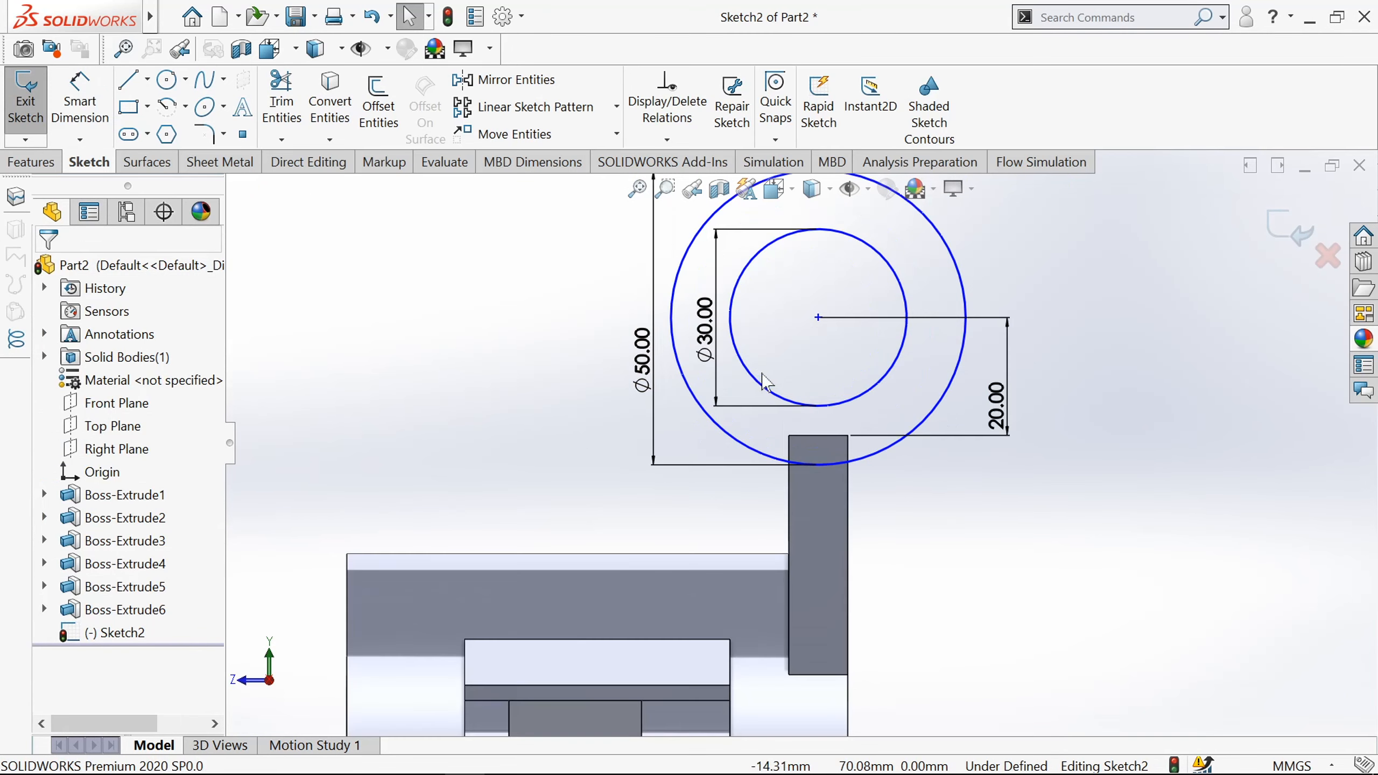
pyautogui.click(820, 319)
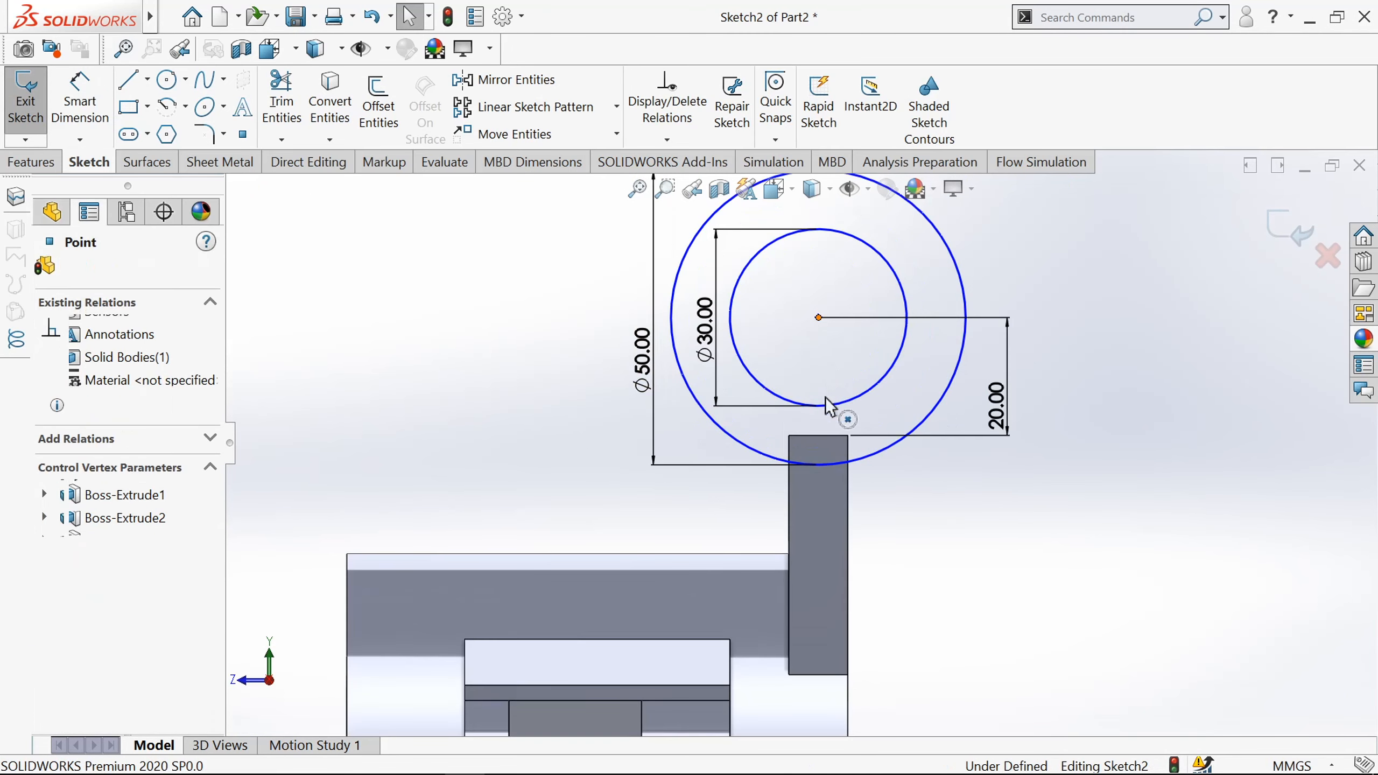
pyautogui.keyDown('ctrl'); pyautogui.click(820, 436); pyautogui.keyUp('ctrl')
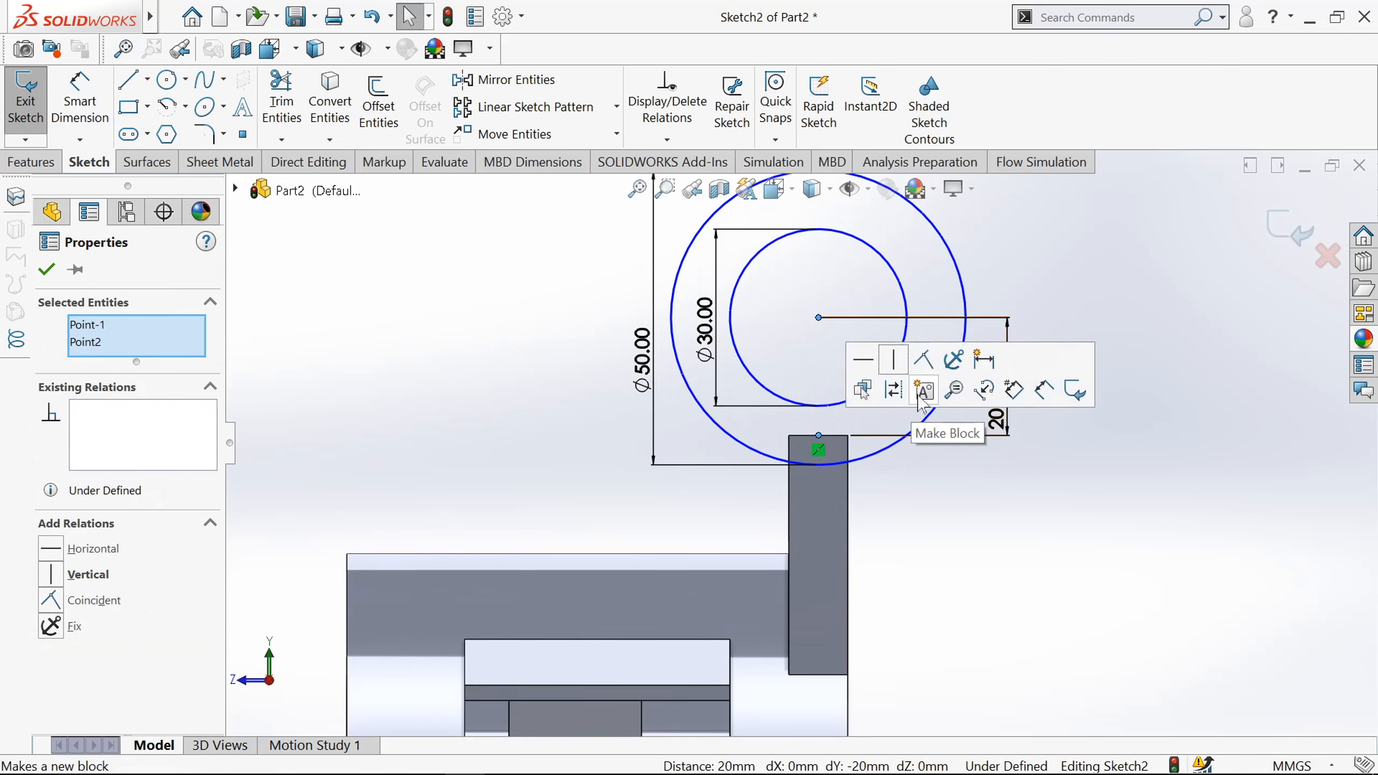
pyautogui.click(893, 359)
pyautogui.click(47, 269)
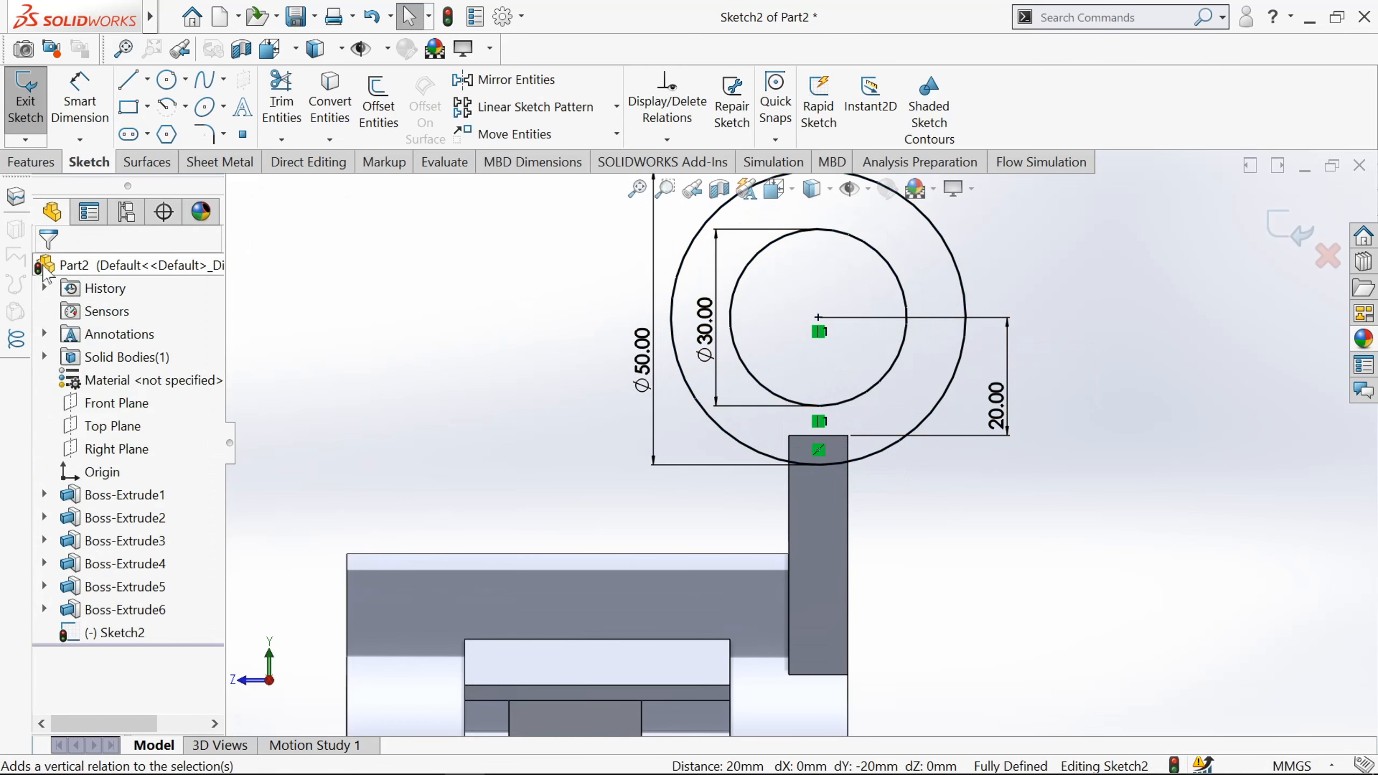
pyautogui.scroll(1, 938, 348)
pyautogui.press('s')
pyautogui.press('Escape')
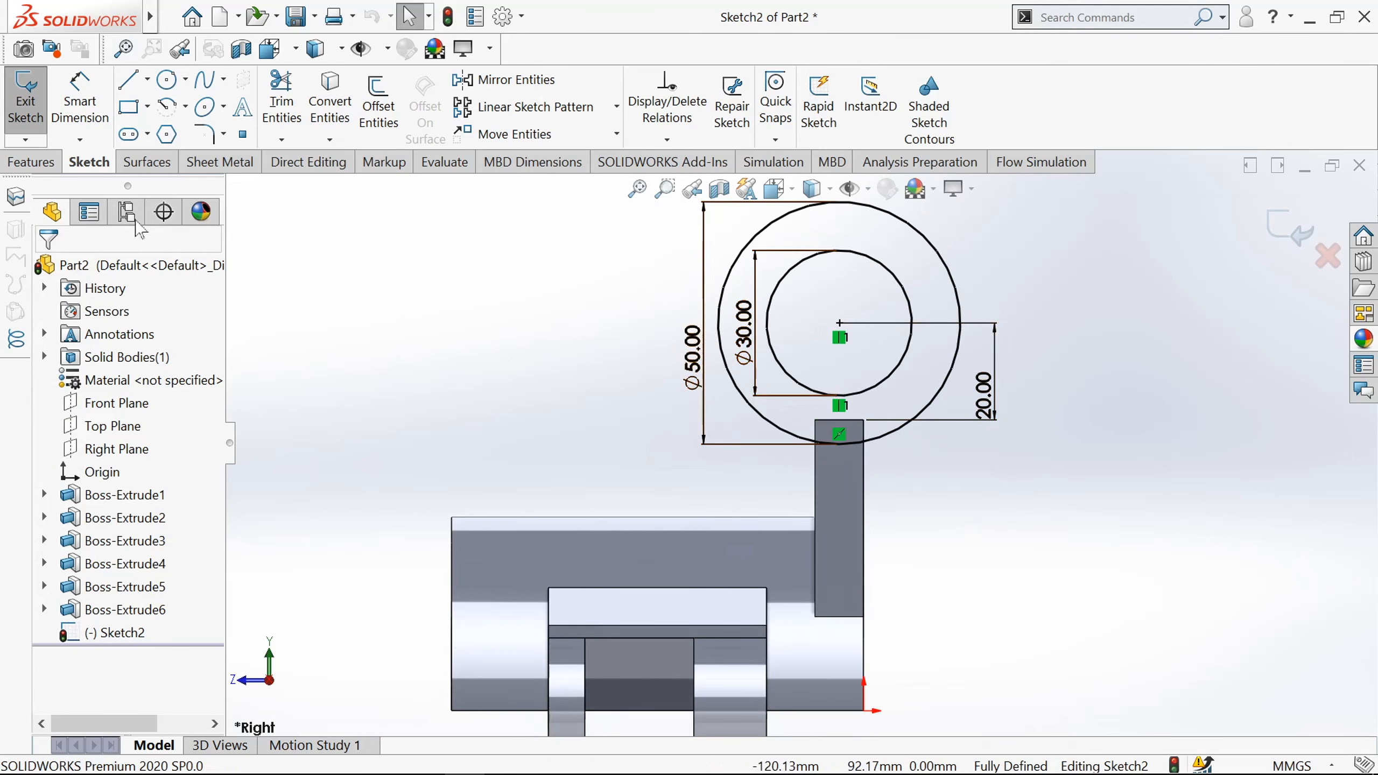
pyautogui.click(18, 119)
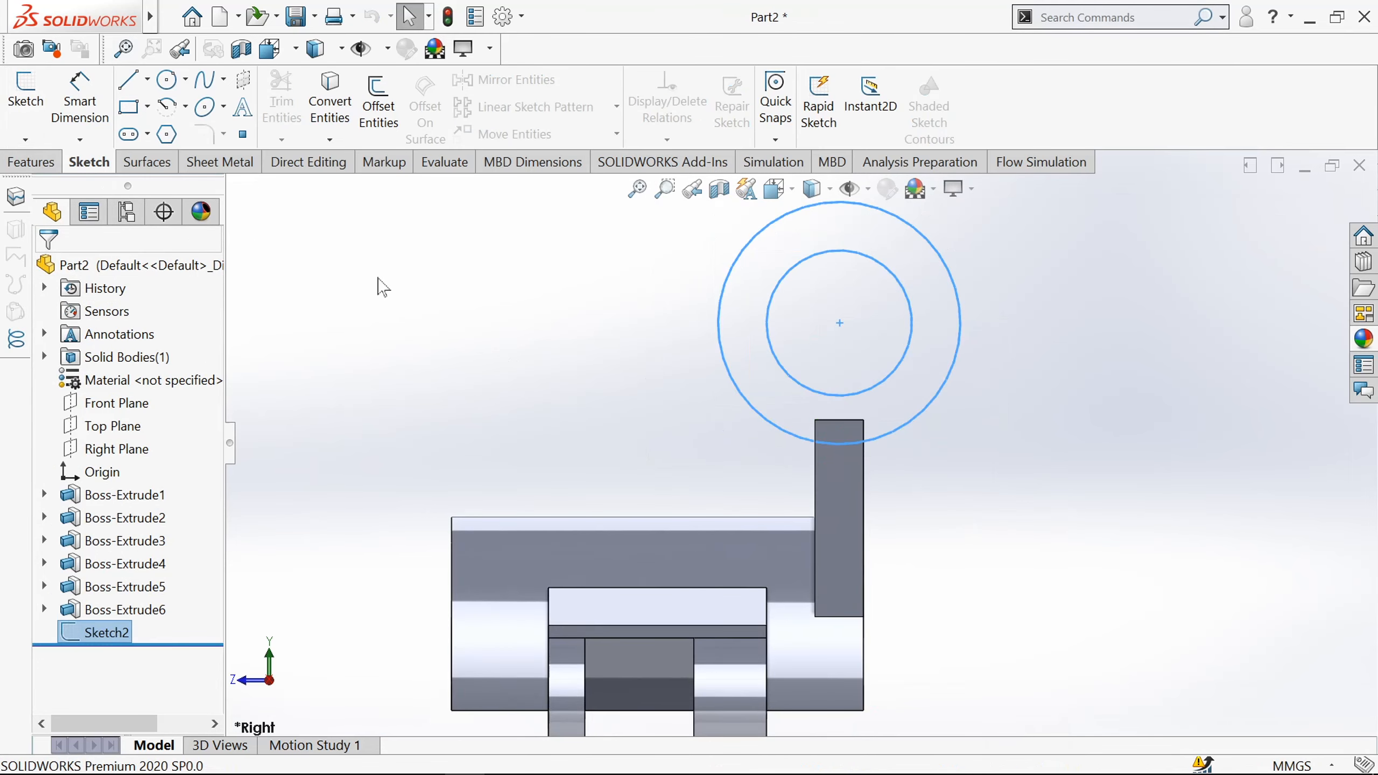
# Step: Extrude the ring sketch in the reversed direction Up To Surface, ending at the upright plate's opposite narrow side face, with the result merged
pyautogui.click(31, 162)
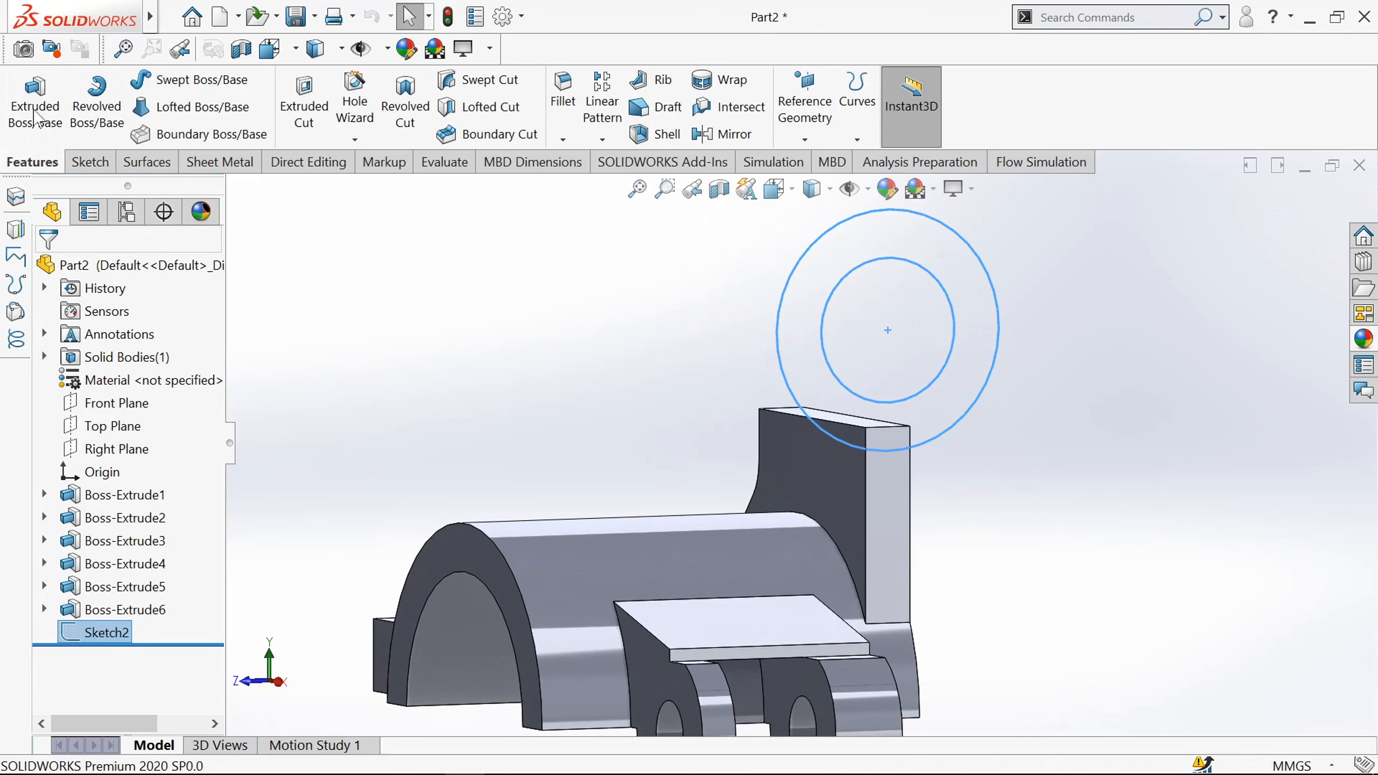
pyautogui.click(33, 104)
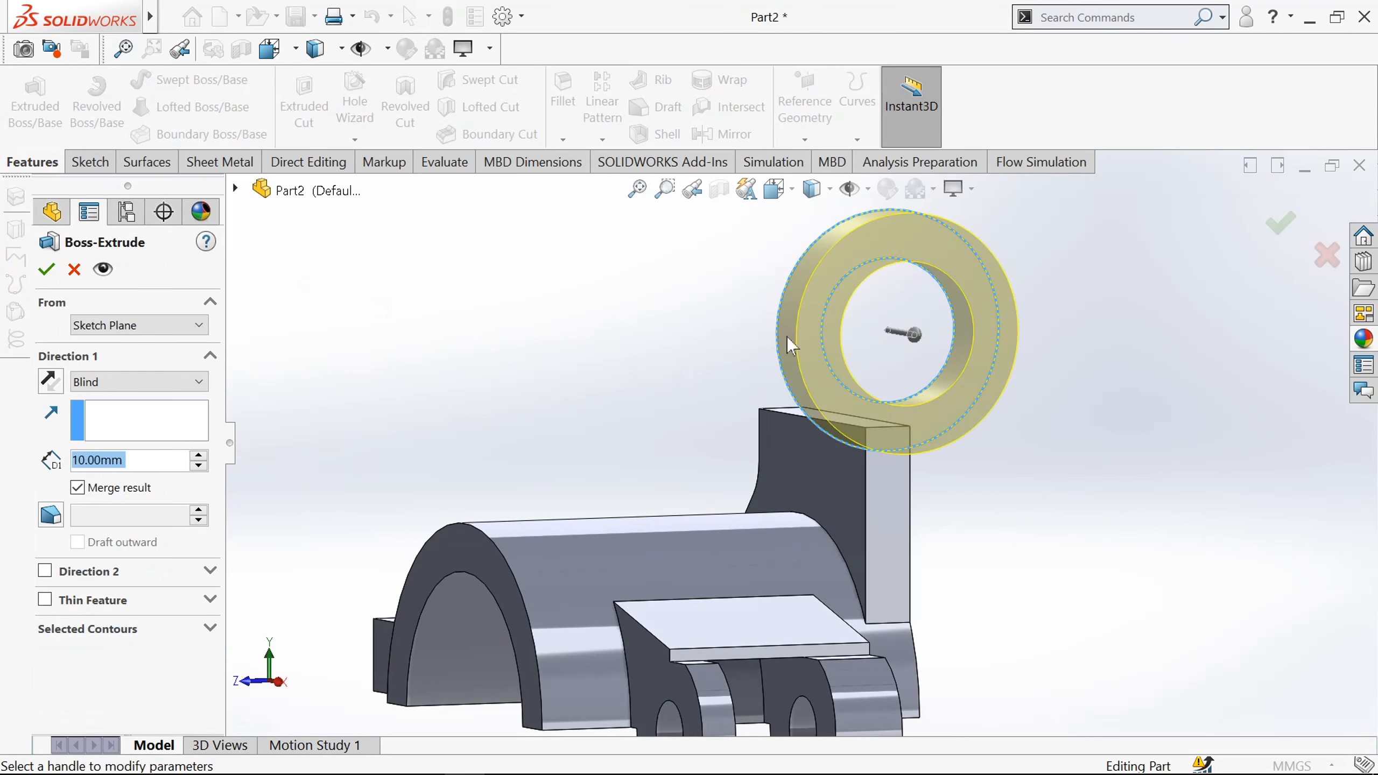
pyautogui.click(50, 382)
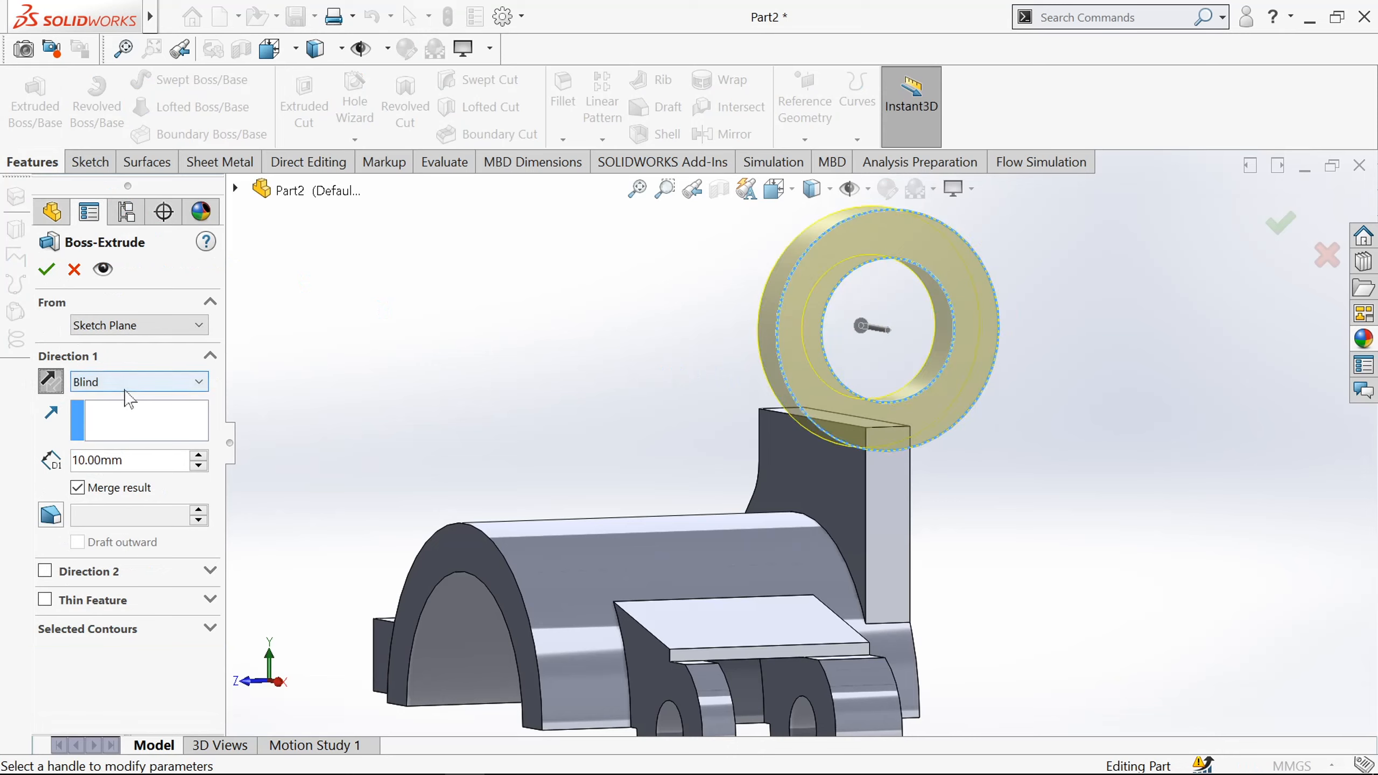
pyautogui.click(130, 383)
pyautogui.click(122, 446)
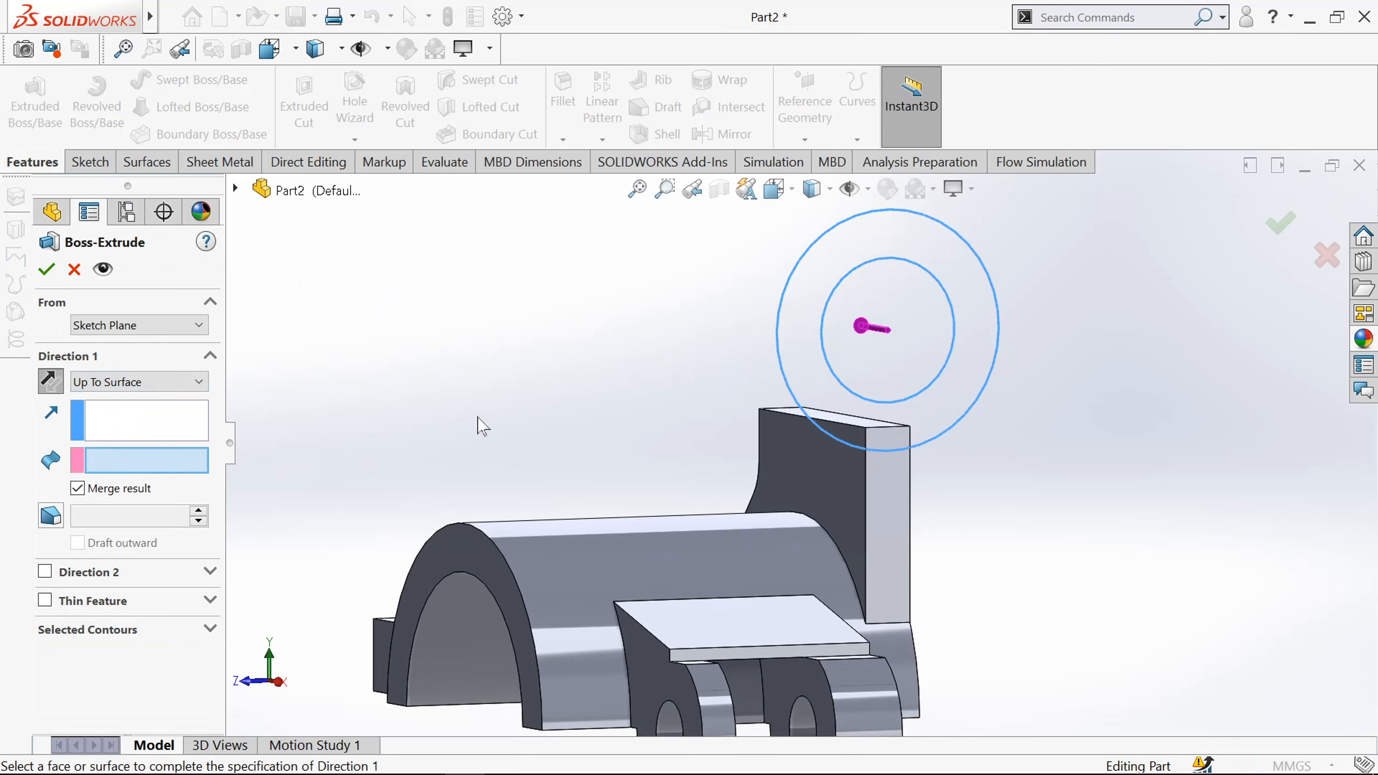
pyautogui.moveTo(565, 452); pyautogui.dragTo(693, 493, button='middle')
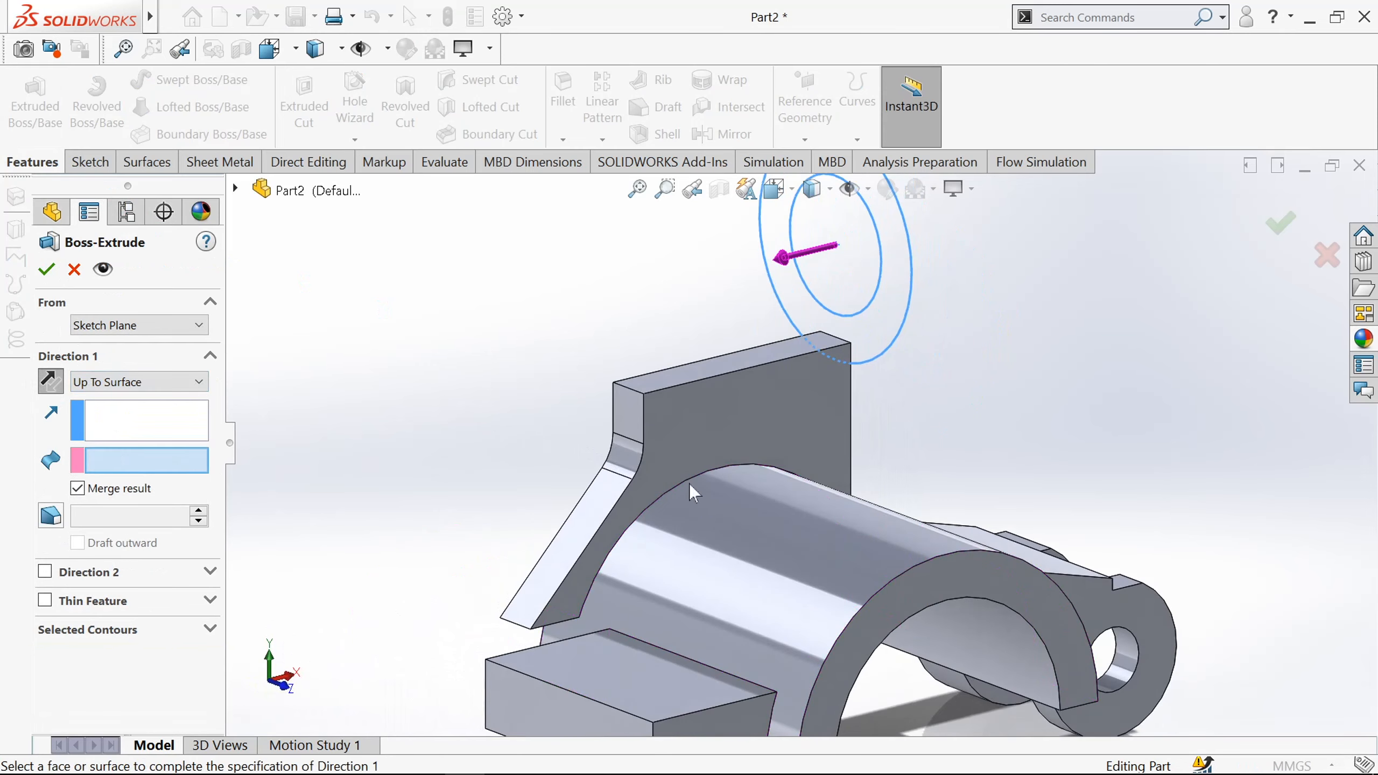
pyautogui.click(628, 425)
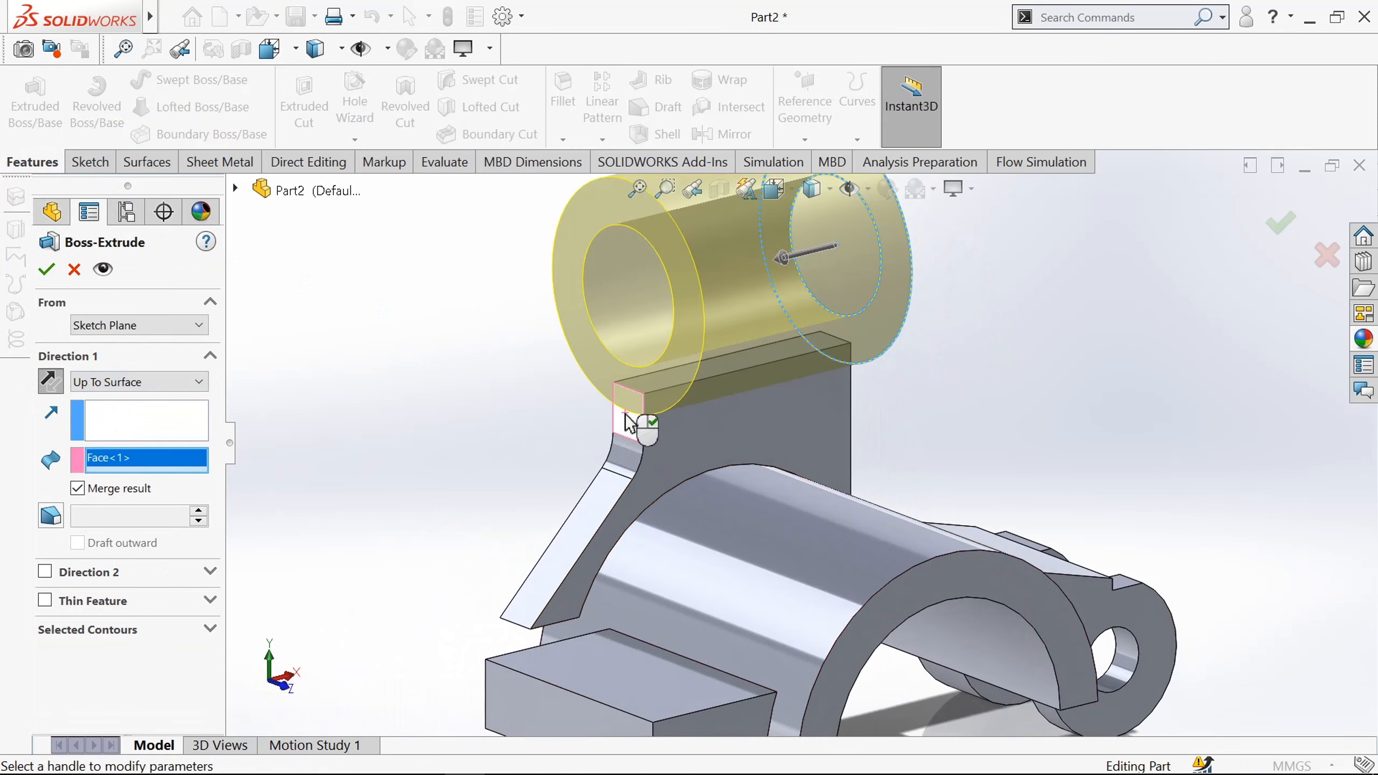
pyautogui.click(47, 269)
pyautogui.moveTo(509, 369); pyautogui.dragTo(427, 355, button='middle')
pyautogui.scroll(5, 527, 381)
pyautogui.moveTo(580, 390); pyautogui.dragTo(578, 319, button='middle')
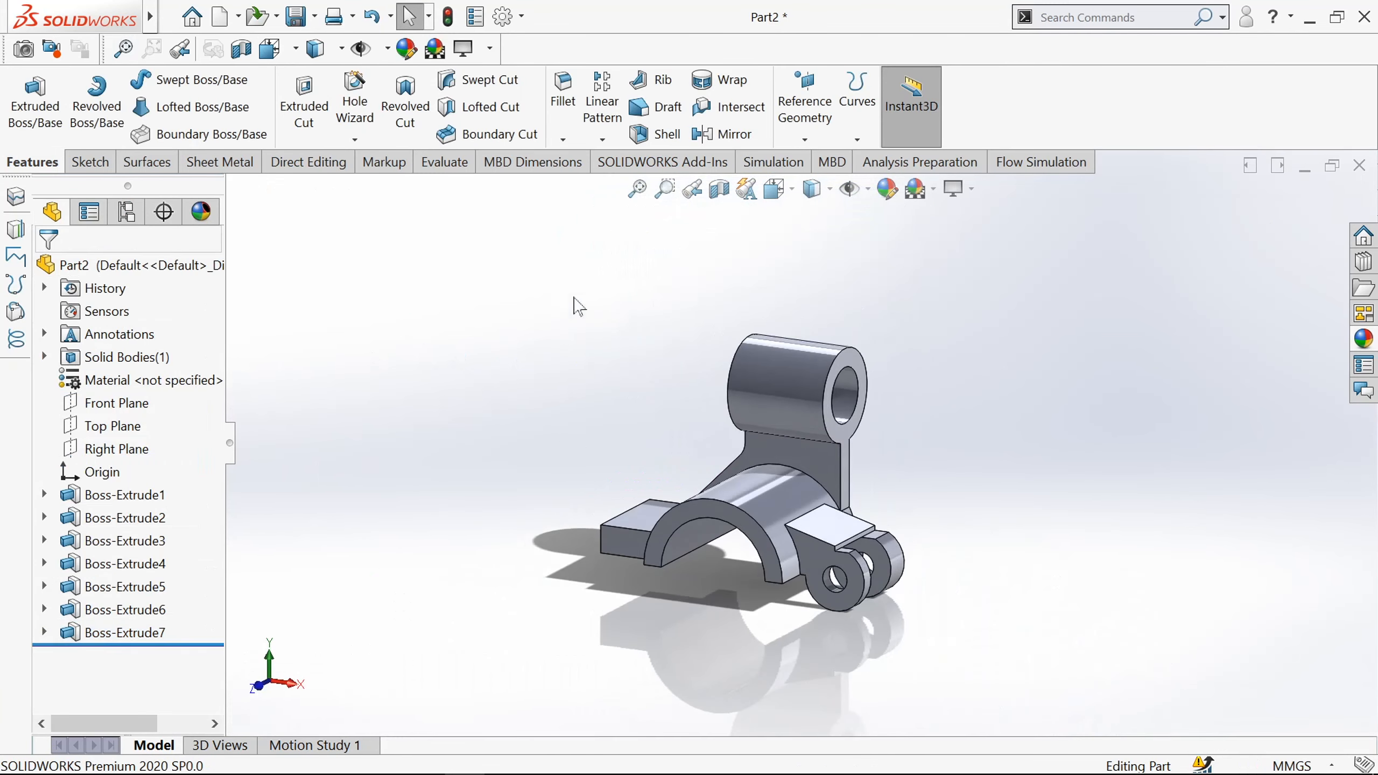
# Step: Fillet the curved edge where the half-cylinder meets the upright plate with a 5 mm radius
pyautogui.click(563, 89)
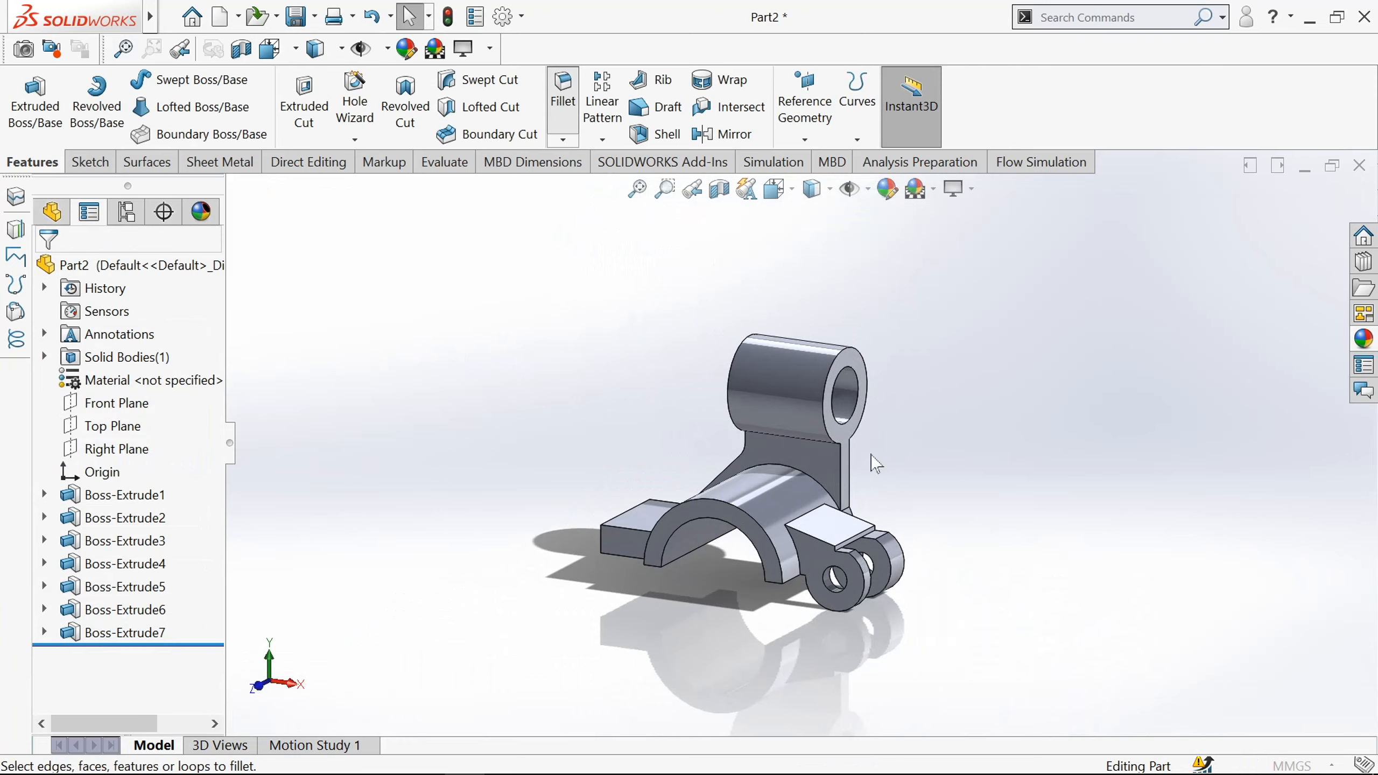
pyautogui.scroll(-5, 816, 499)
pyautogui.click(779, 436)
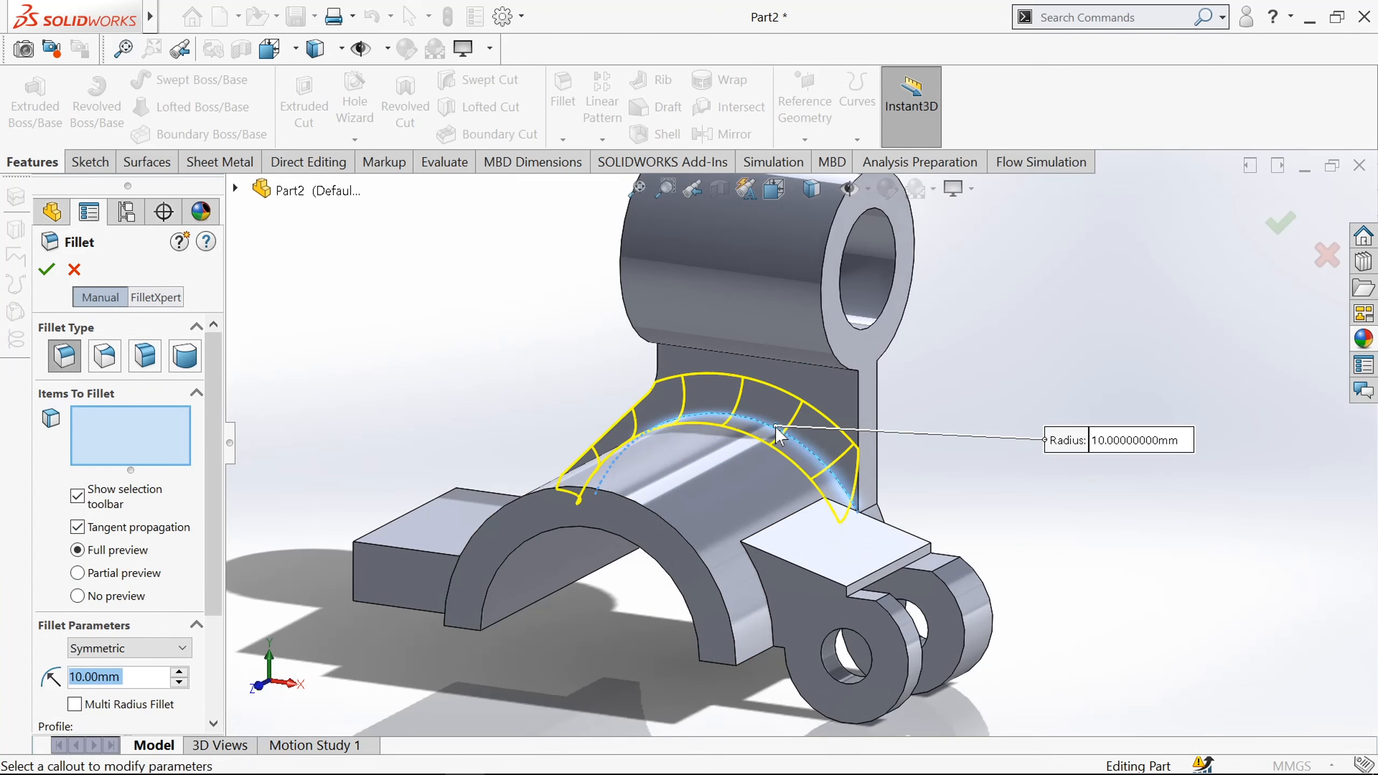
pyautogui.doubleClick(129, 679)
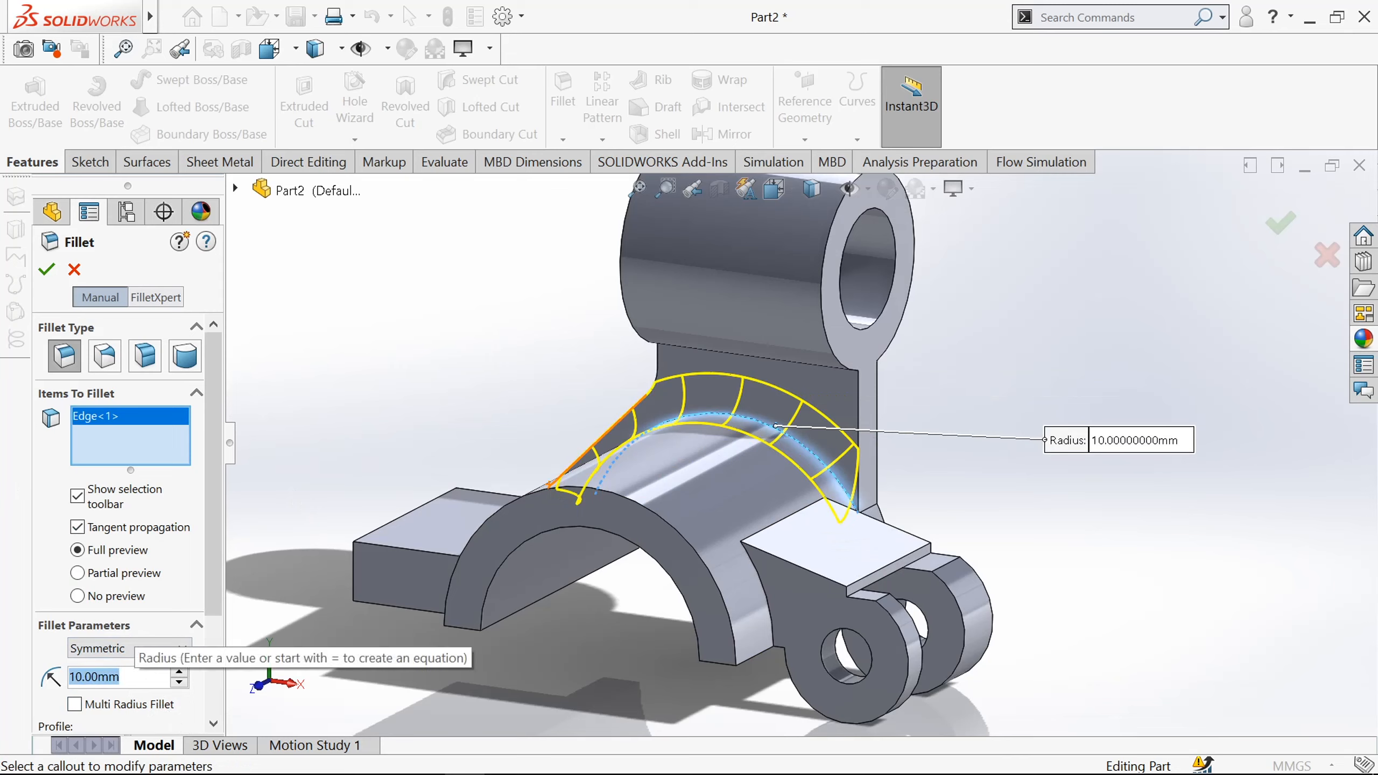
pyautogui.write('5')
pyautogui.press('Return')
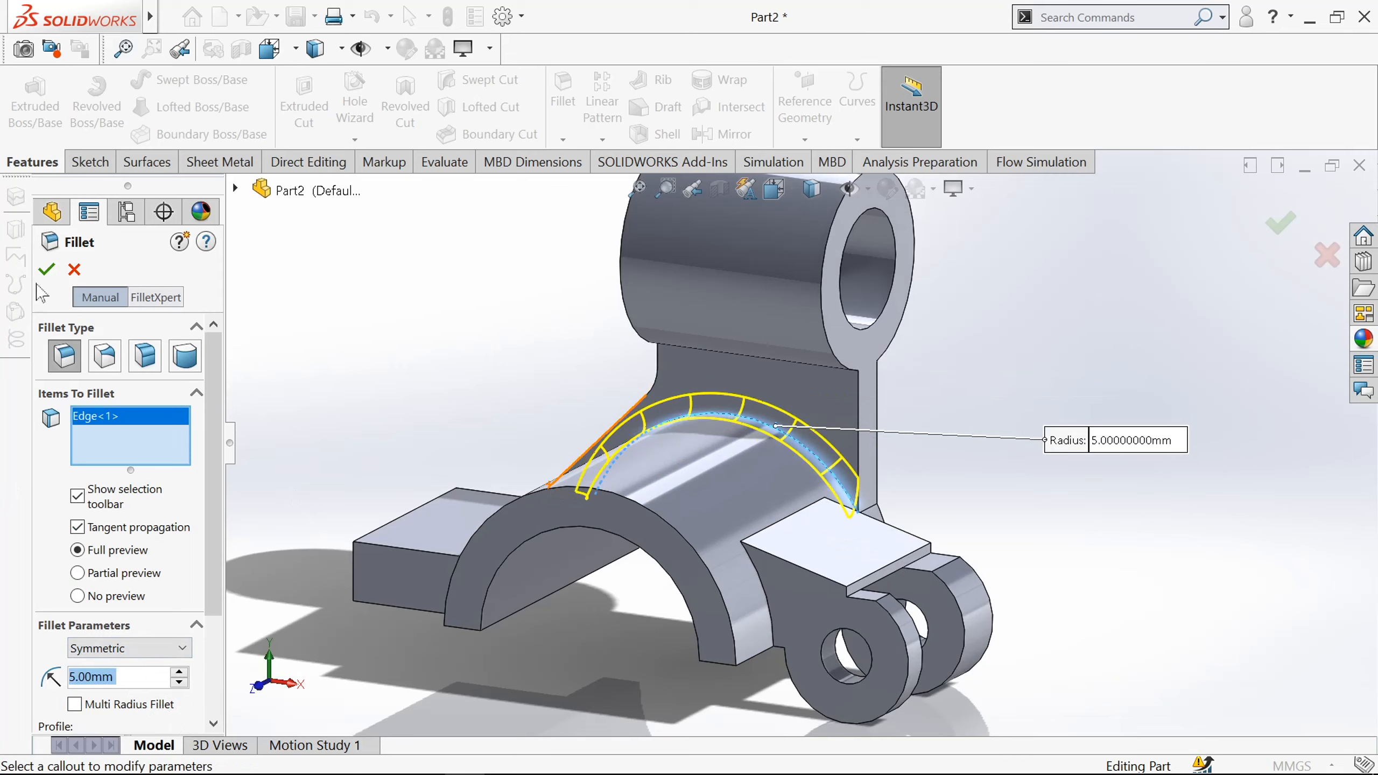
pyautogui.click(46, 269)
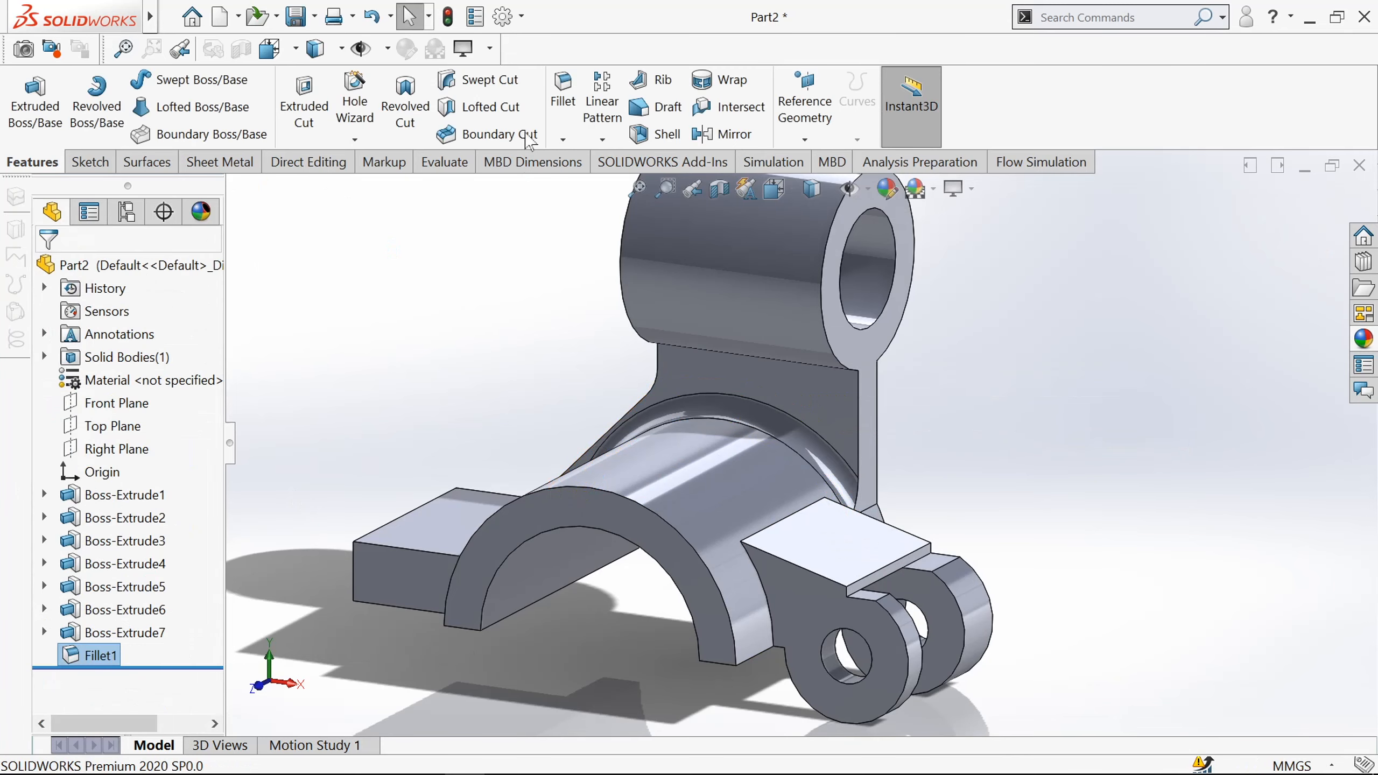
# Step: Chamfer the inner arc edge on the half-cylinder's front face by 5 mm at 45 degrees
pyautogui.click(563, 140)
pyautogui.click(584, 381)
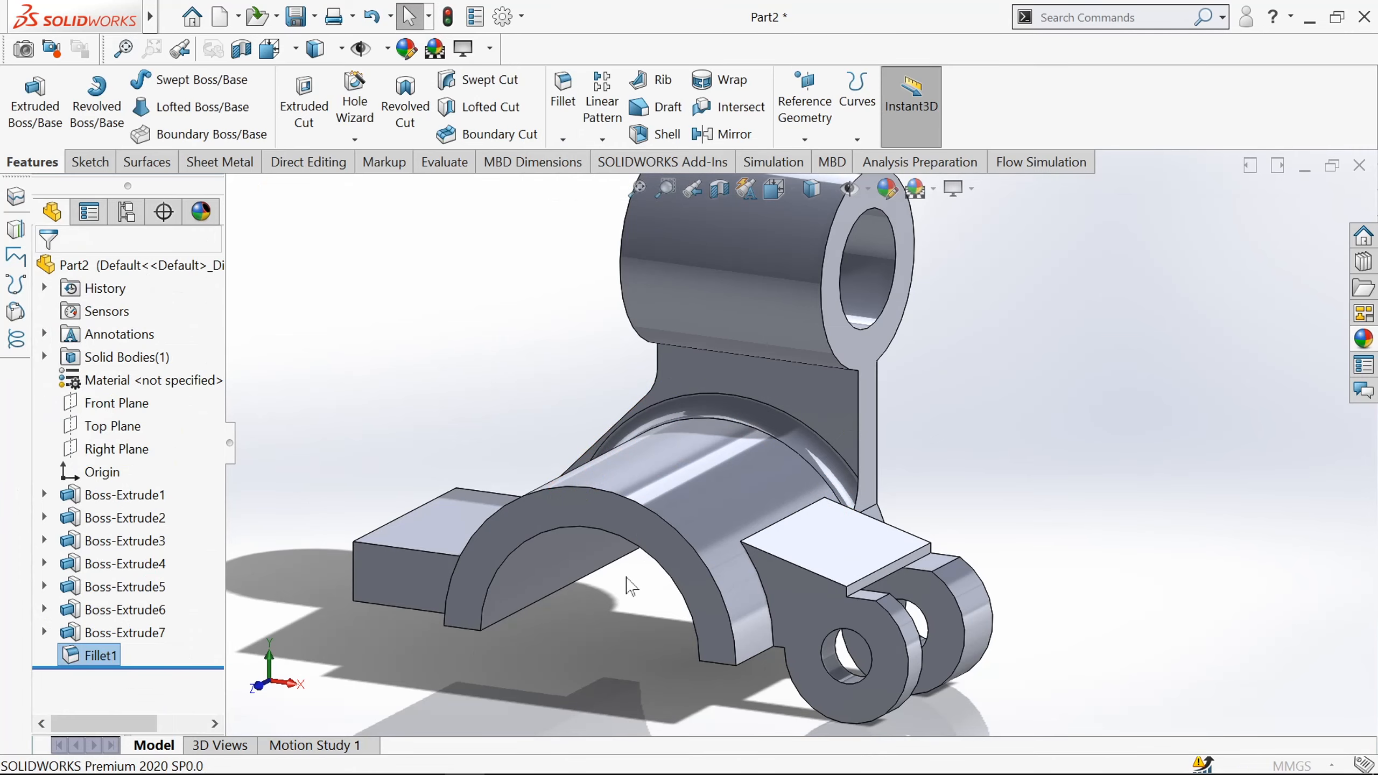
pyautogui.scroll(-5, 603, 580)
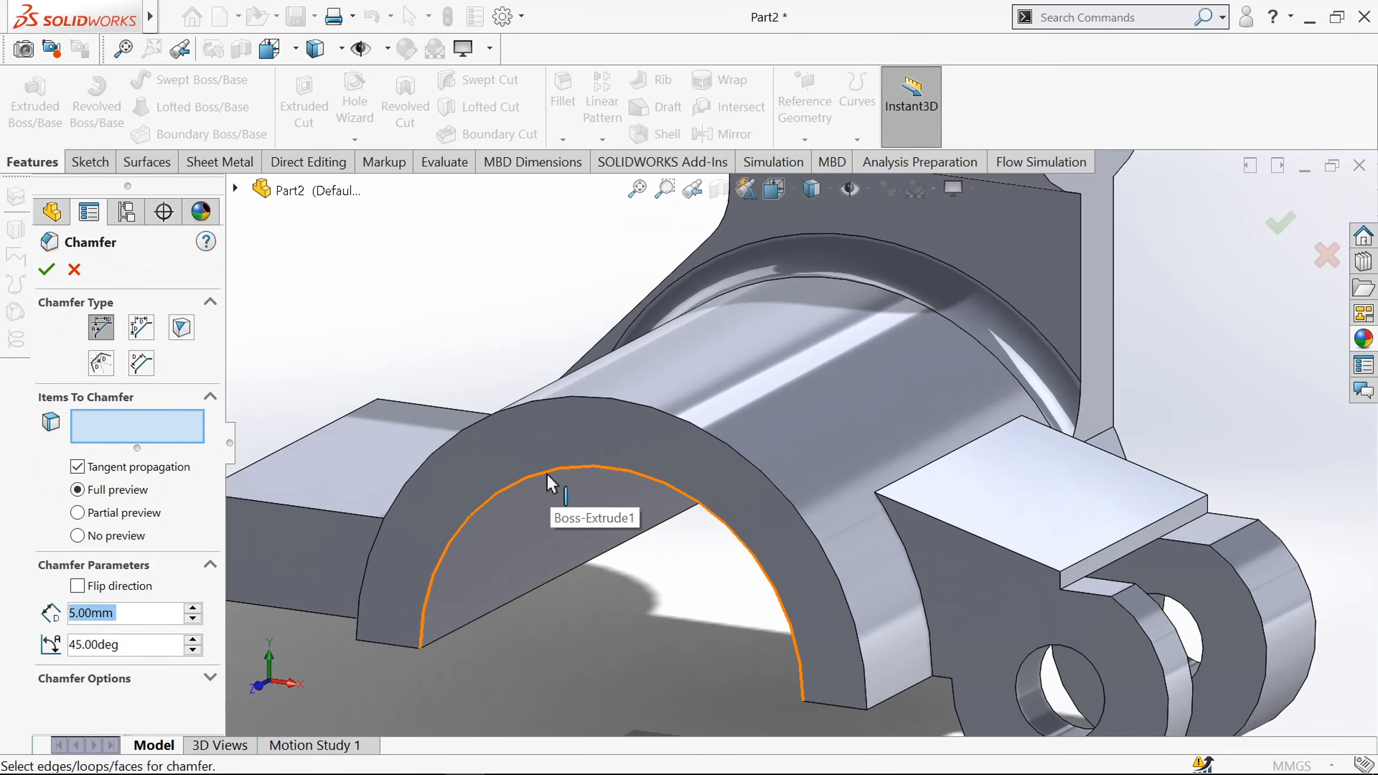
pyautogui.click(551, 483)
pyautogui.scroll(5, 547, 477)
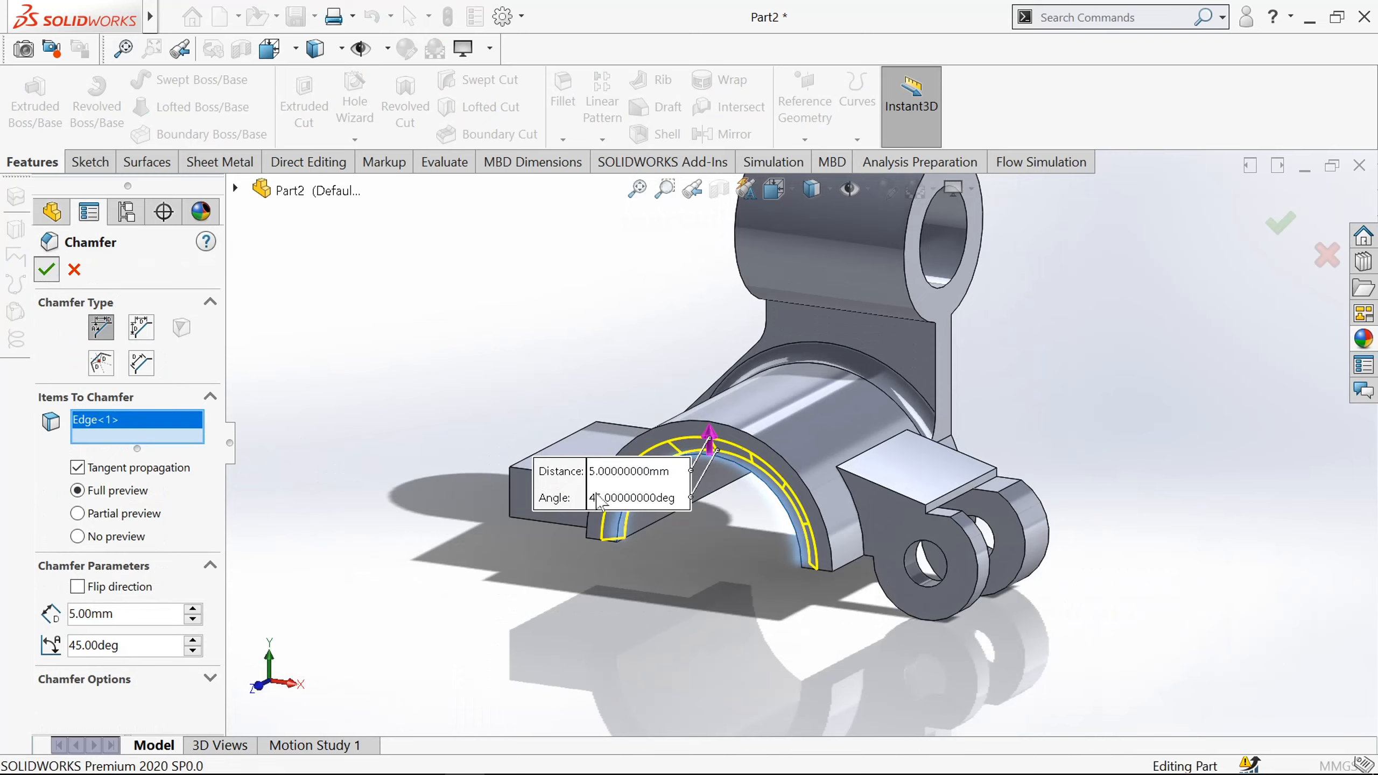
pyautogui.click(51, 274)
pyautogui.press('f')
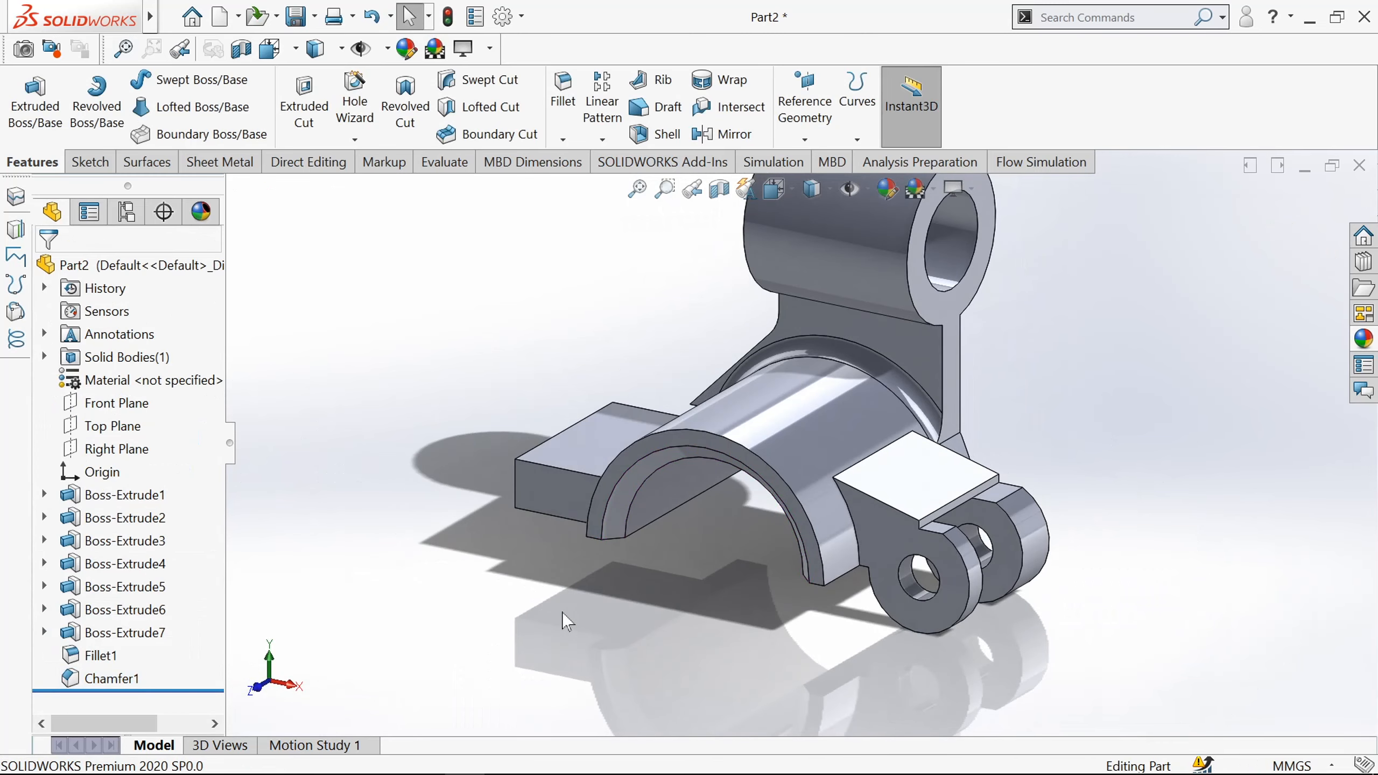
pyautogui.scroll(-2, 975, 348)
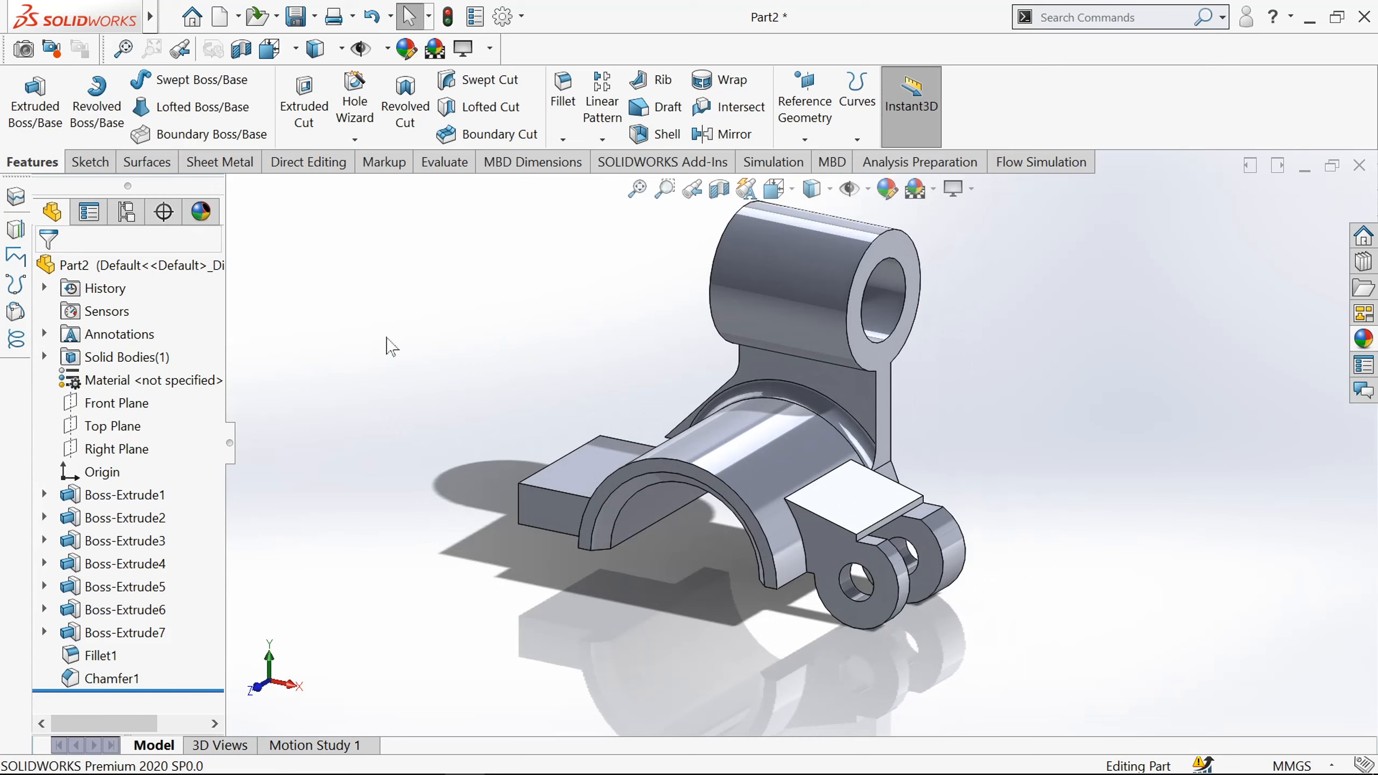
# Step: Apply the brushed brass metal appearance to the whole part
pyautogui.click(93, 267)
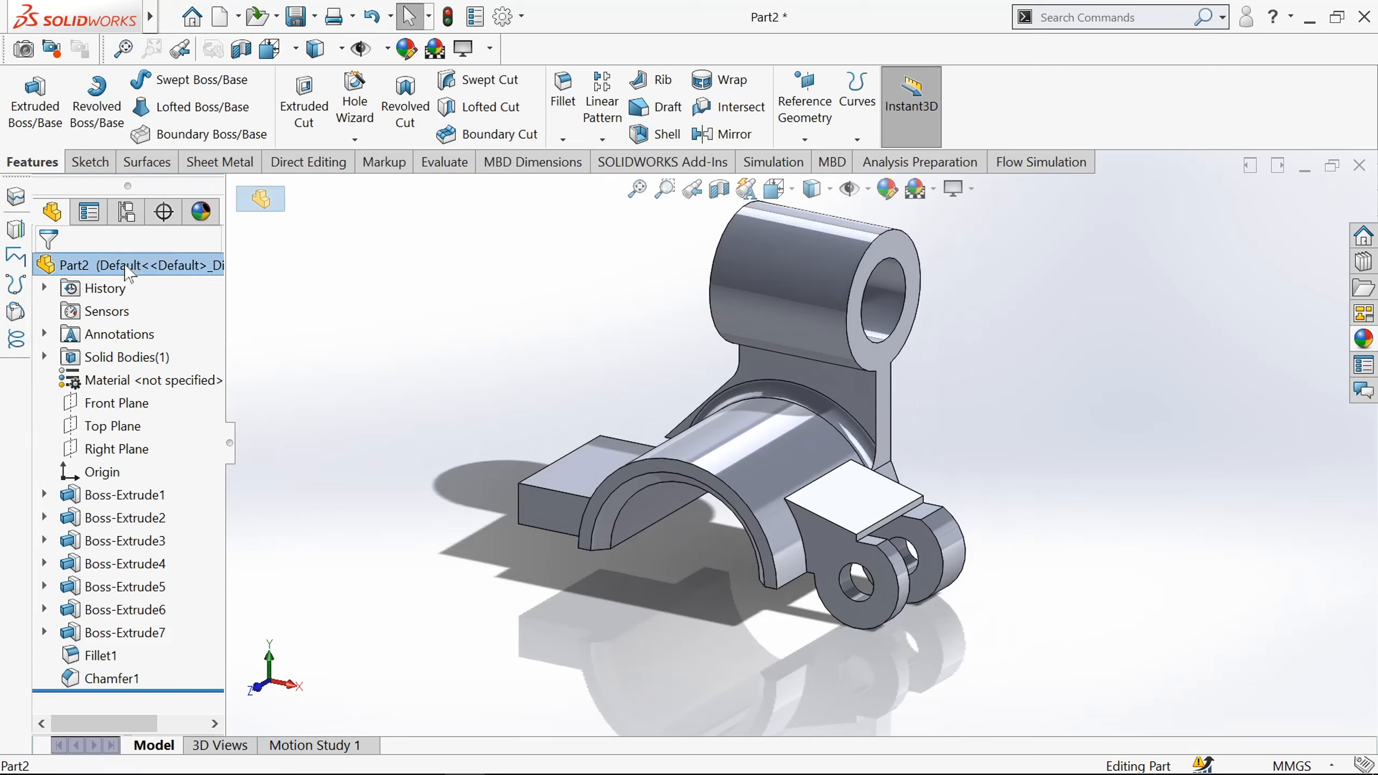
pyautogui.click(893, 194)
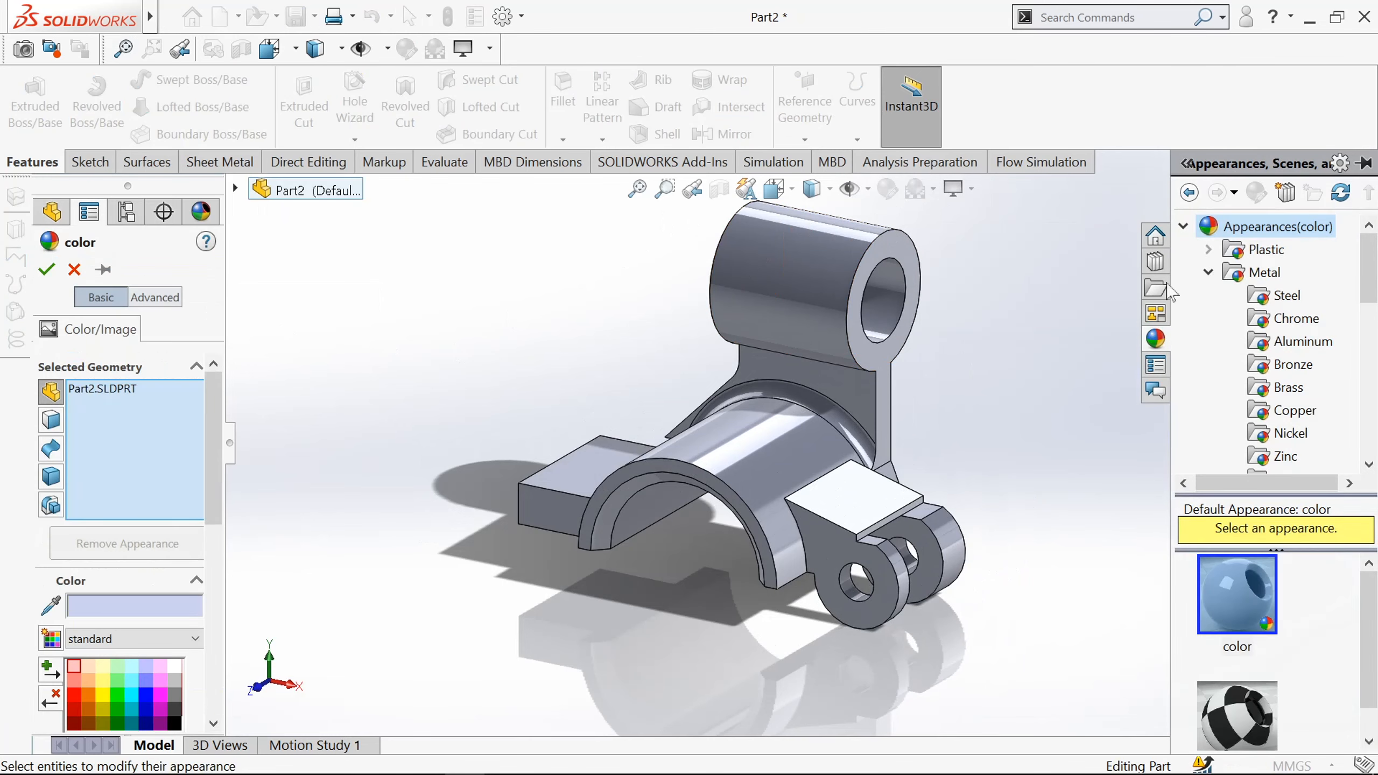
pyautogui.click(1269, 277)
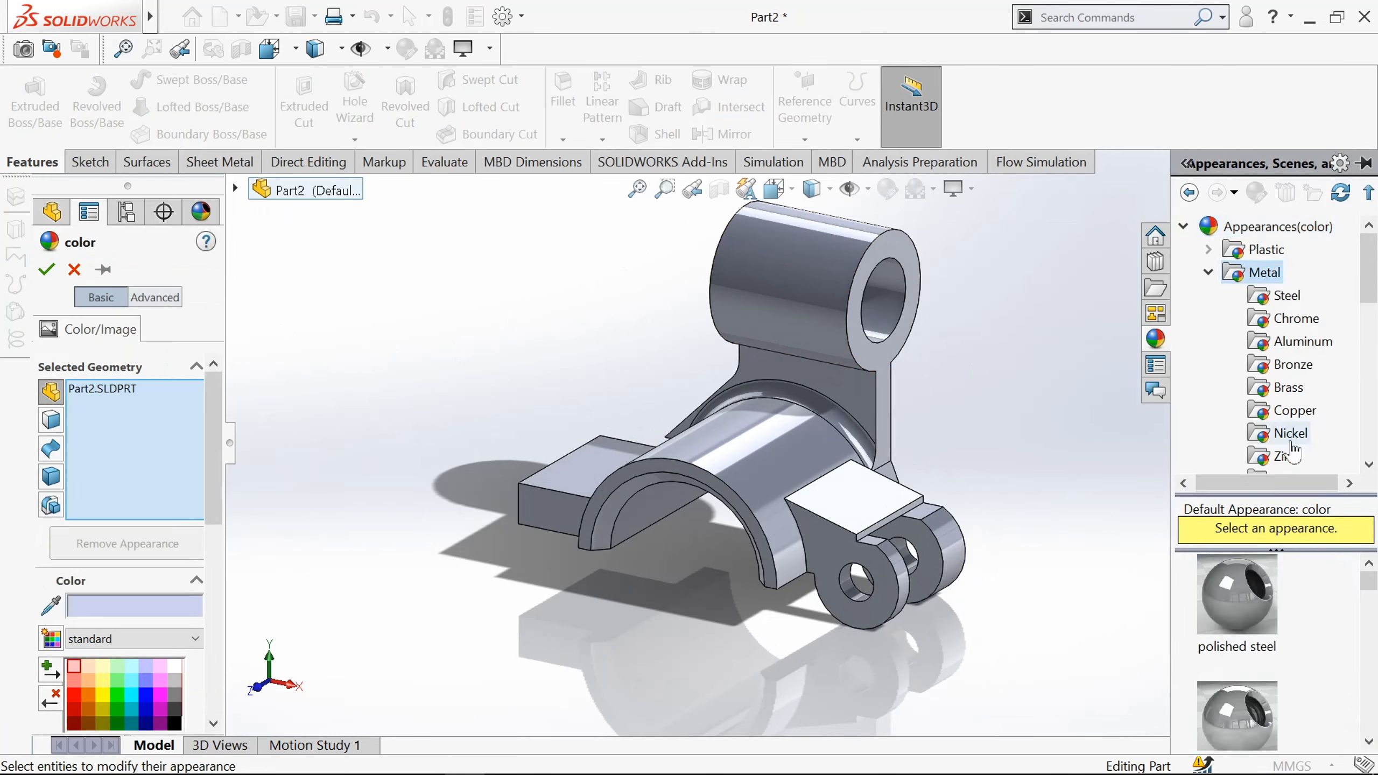
pyautogui.click(1270, 396)
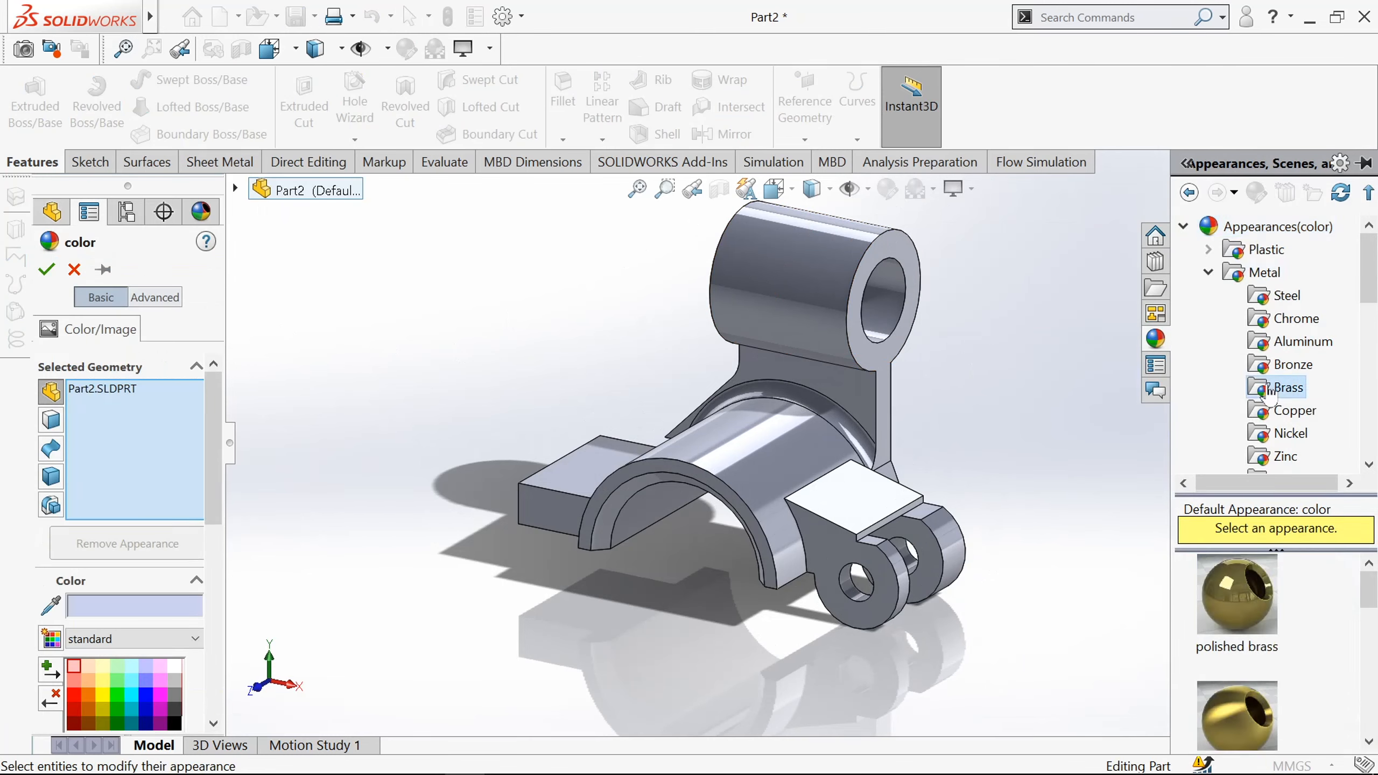
pyautogui.click(1251, 722)
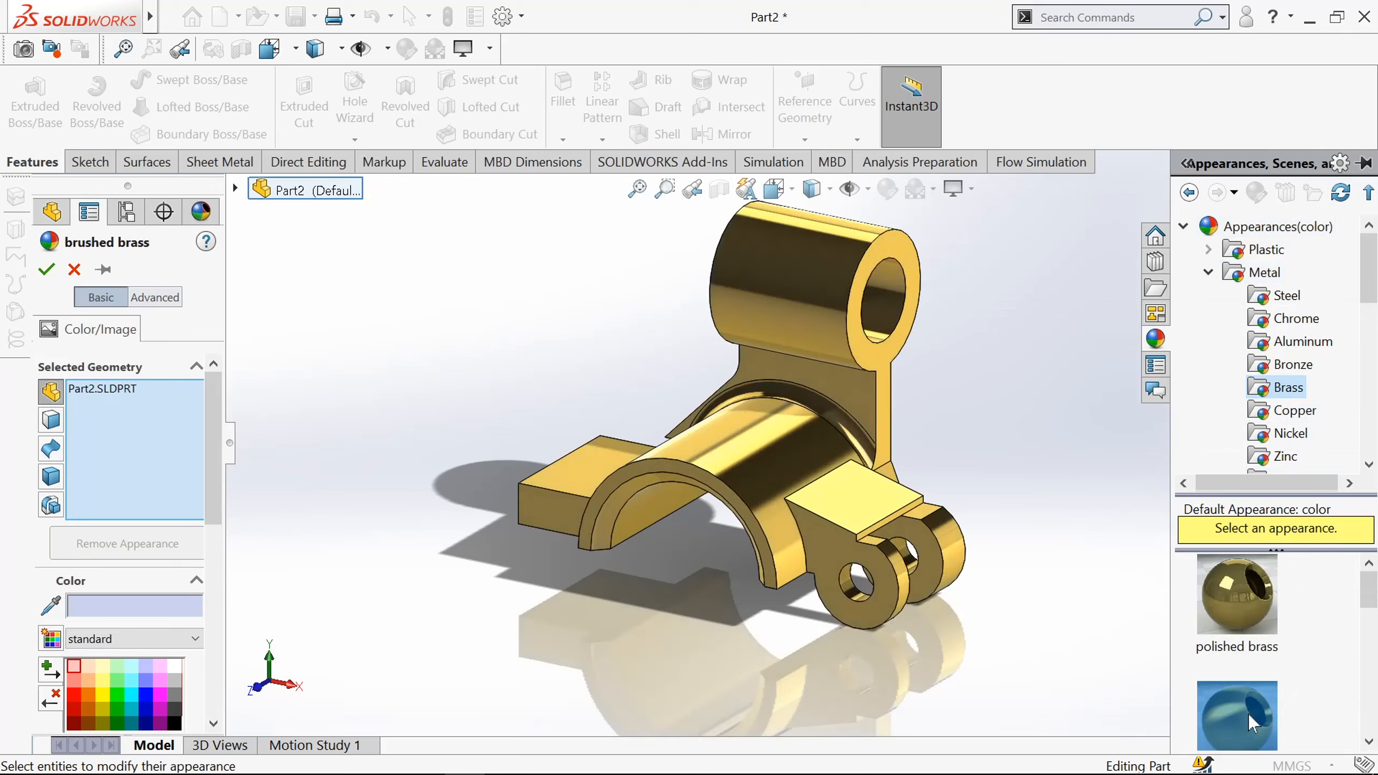
pyautogui.click(46, 270)
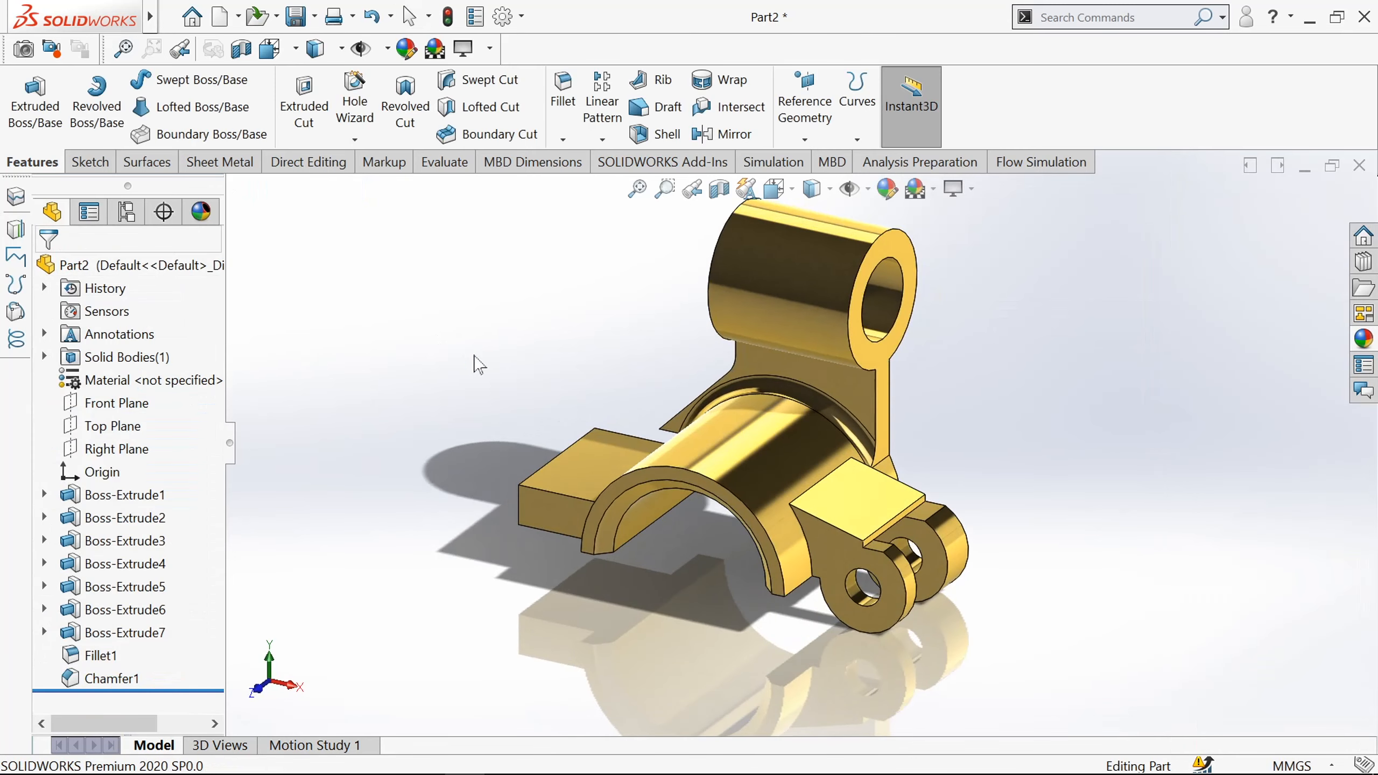